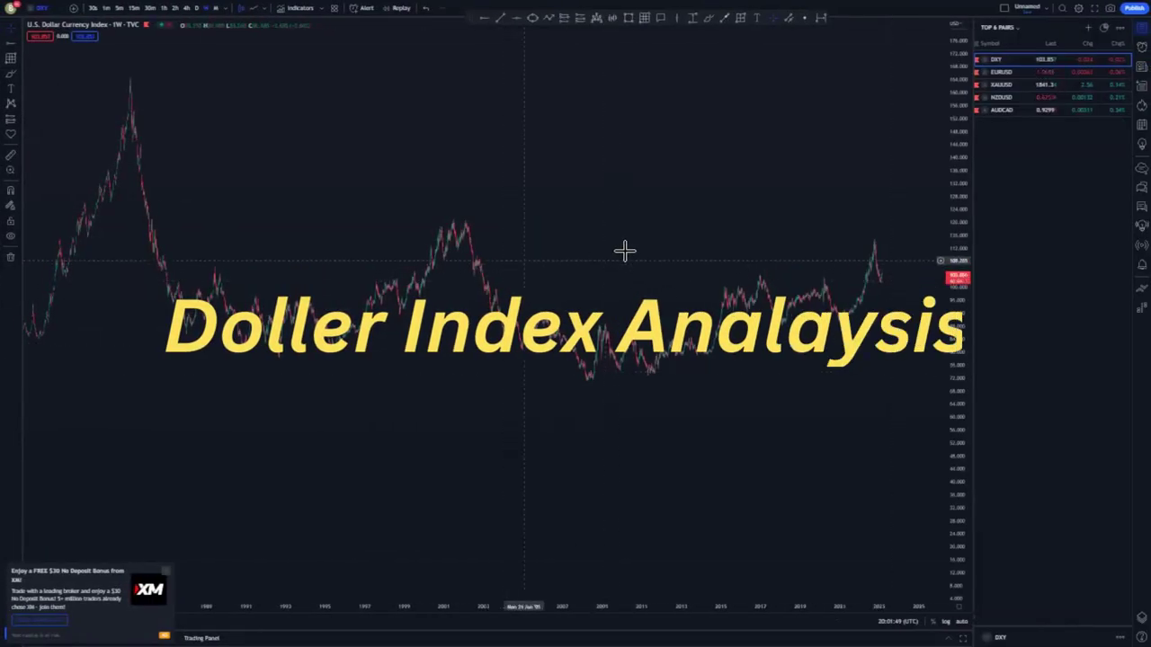
Draw horizontal rays on the DXY weekly chart from the 2002 high near 120.8 and the 2008 low near 71.
drag(554, 307, 490, 262)
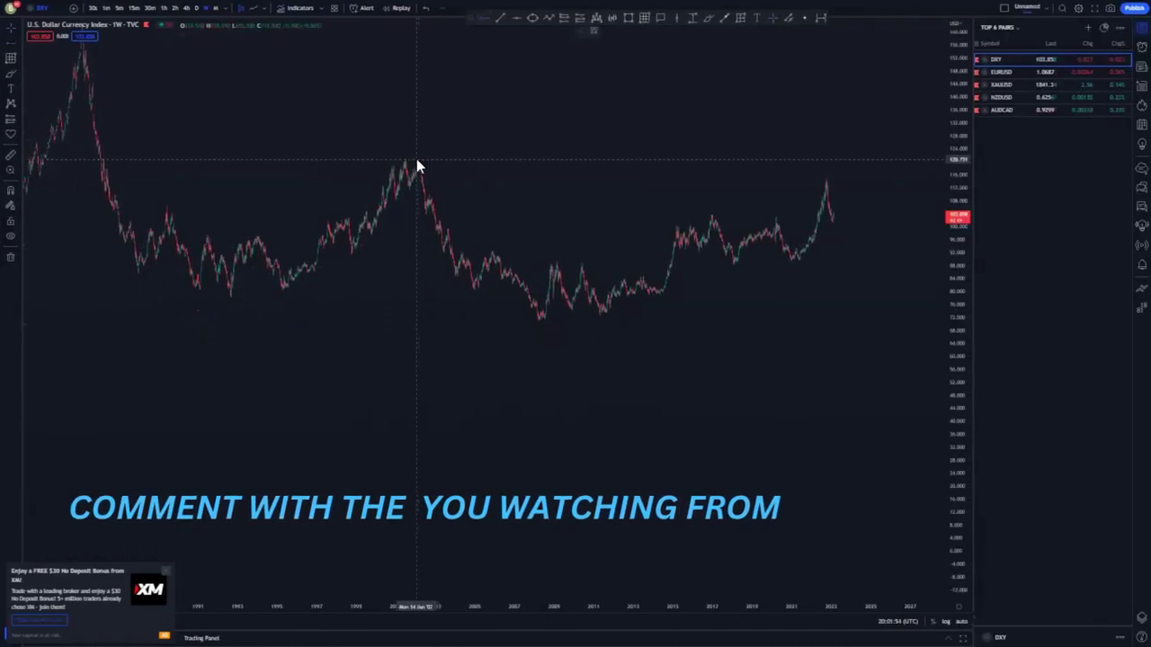
click(416, 164)
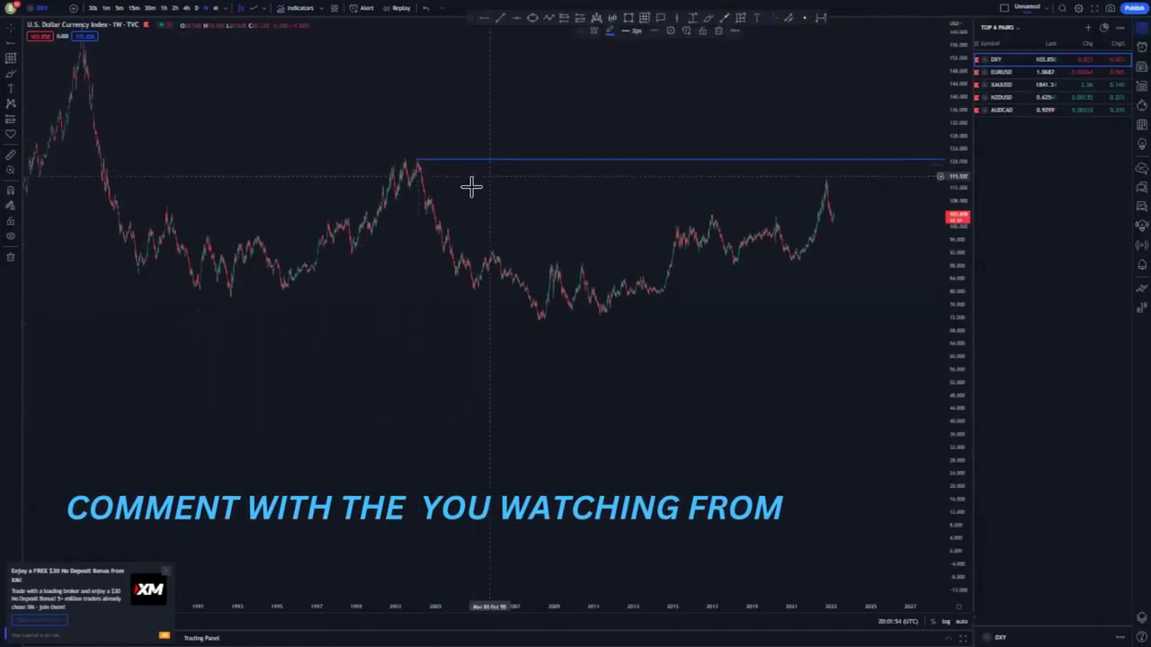
click(539, 319)
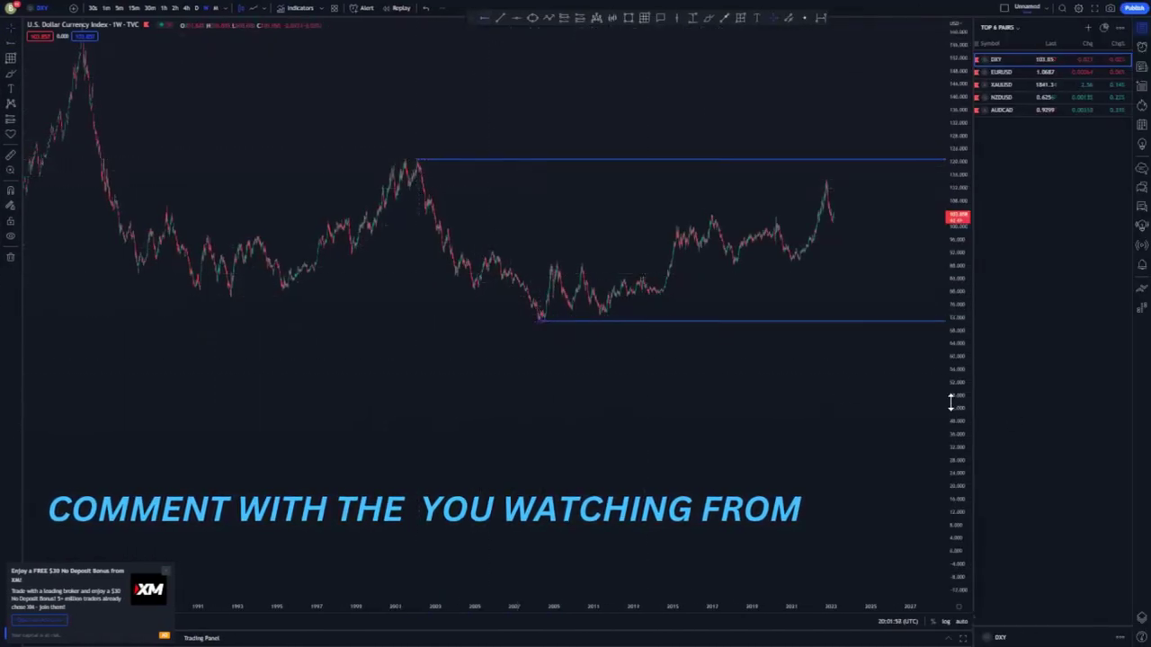
Draw a rising trend line from the late-2005 high at about 92.6 across the 2022 peak to about 115.8 in late 2023.
drag(950, 402, 950, 349)
click(499, 18)
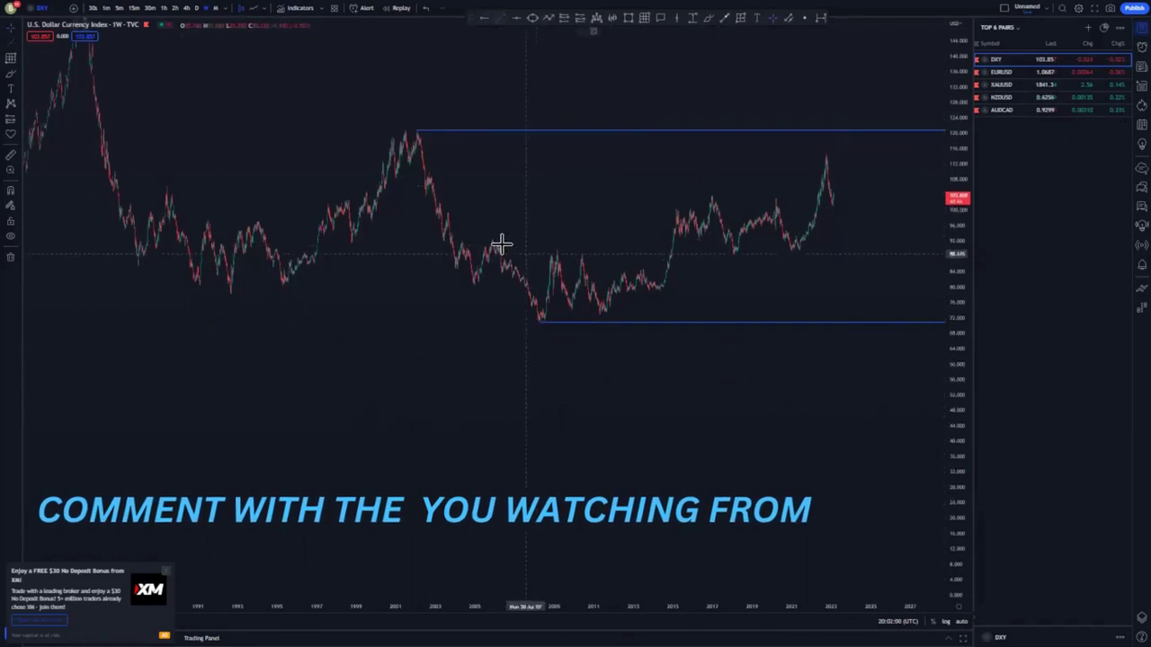
click(492, 238)
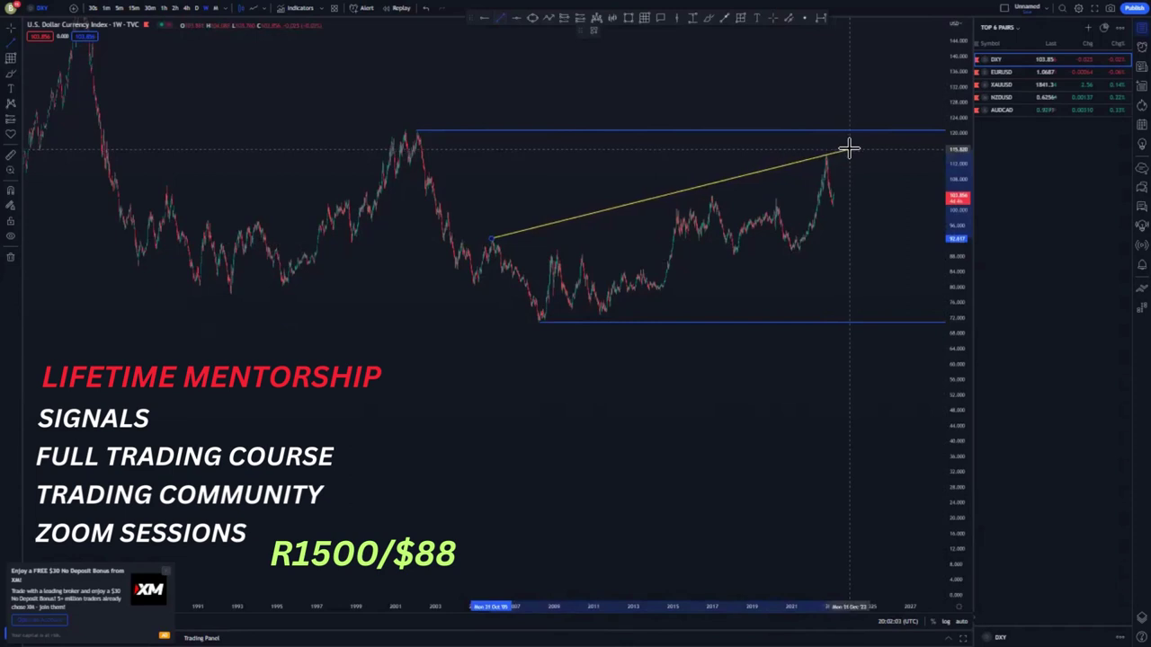
click(848, 148)
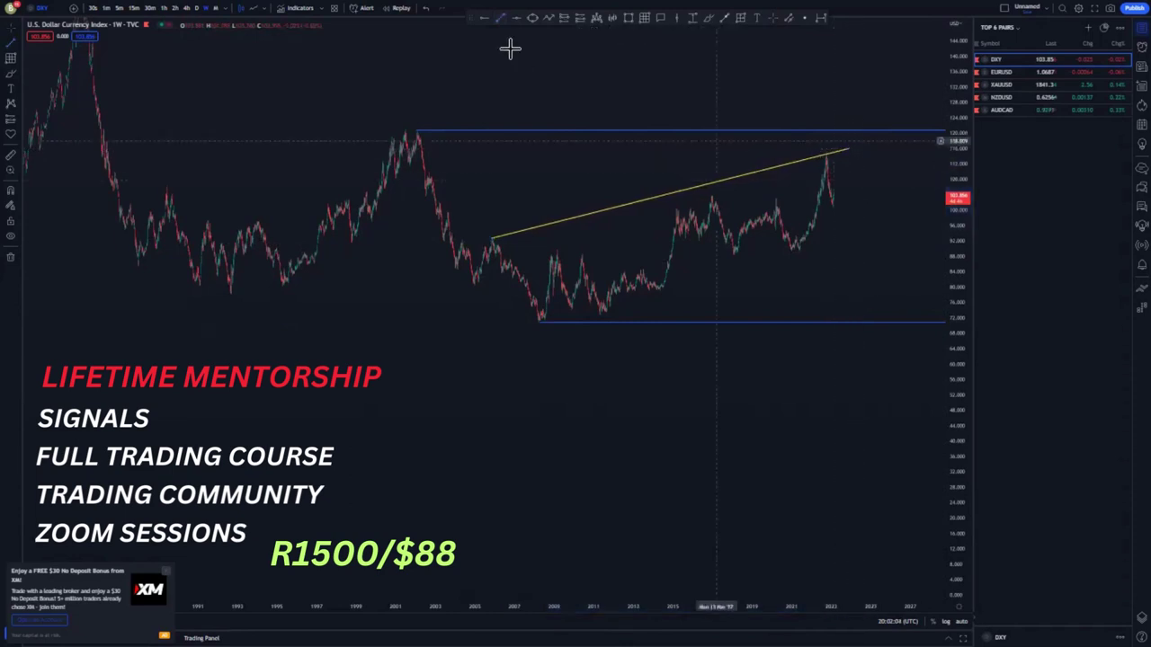
Draw a rising trend line beneath the 2011 and 2021 lows, with its start moved back to about 2010.
click(598, 313)
click(866, 230)
drag(597, 313, 574, 322)
click(736, 286)
Draw a horizontal ray at about 110 from the decline that follows the 2002 high.
scroll(786, 331, up, 3)
drag(963, 367, 963, 248)
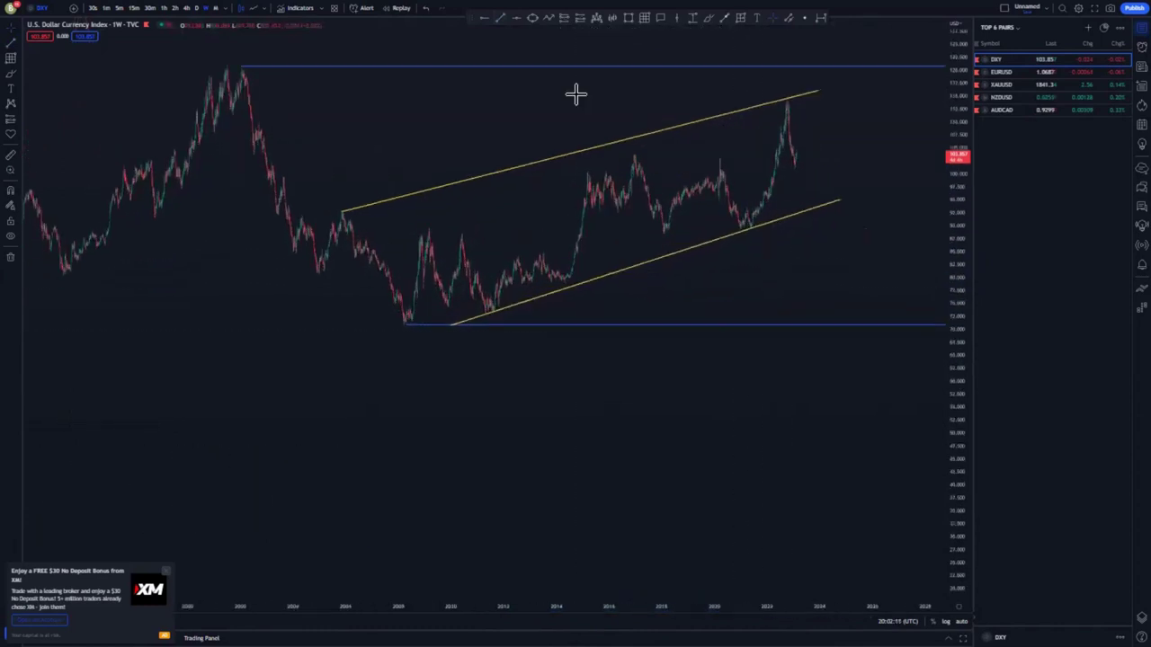
key(alt+j)
drag(249, 124, 258, 119)
drag(395, 145, 388, 169)
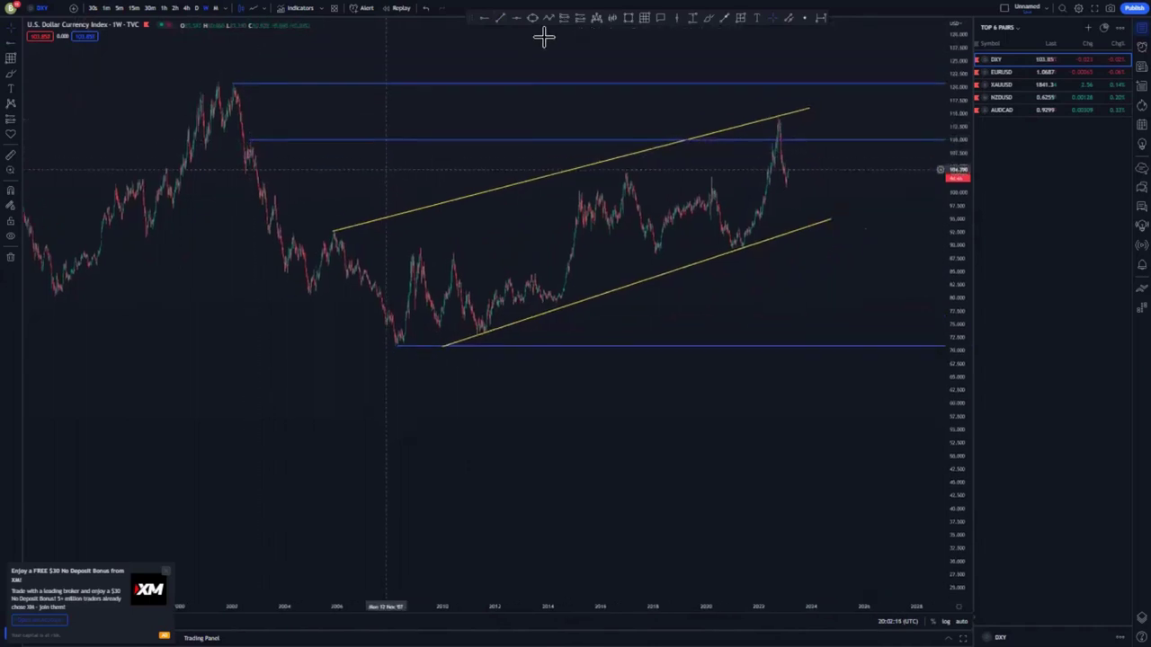
Mark the small price zone at the start of the 110 ray with a rectangle.
click(629, 18)
click(246, 139)
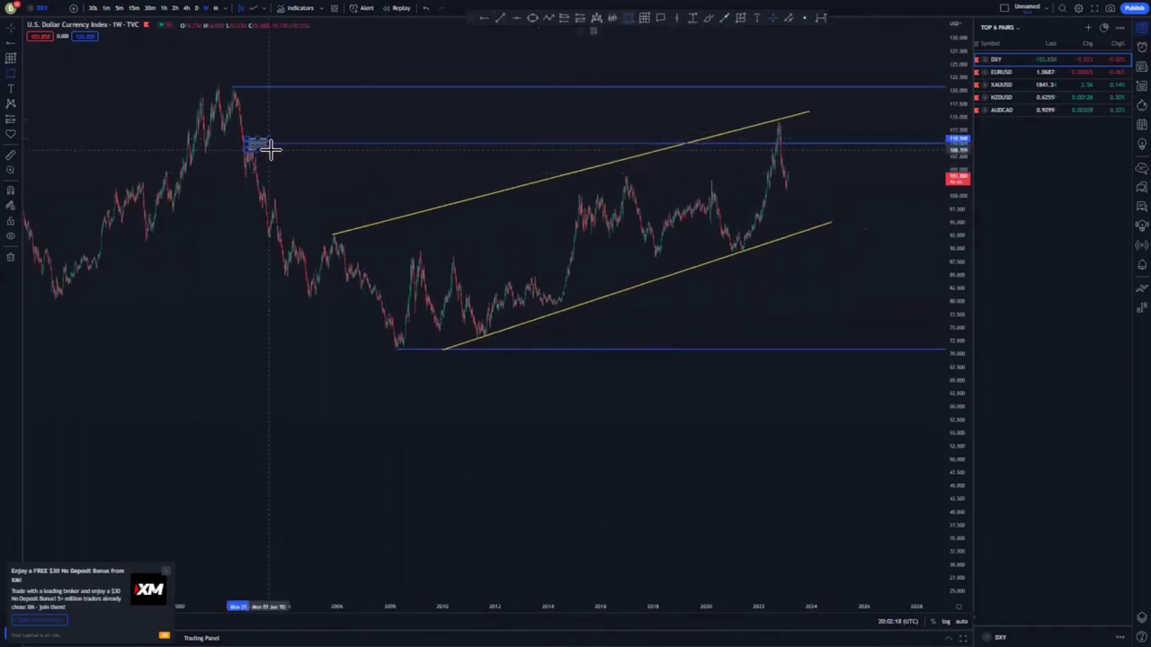
click(266, 152)
click(487, 63)
Trace the 2022 rally up to the upper trend line with a brush stroke and delete the stroke.
scroll(807, 203, up, 8)
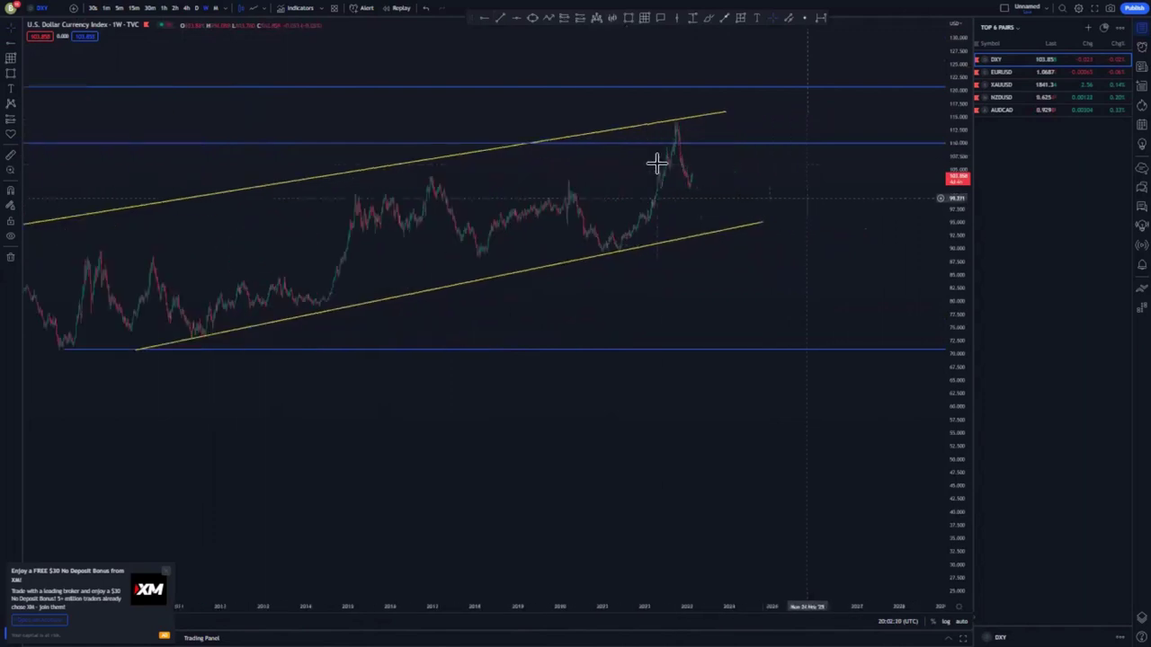
scroll(697, 190, up, 2)
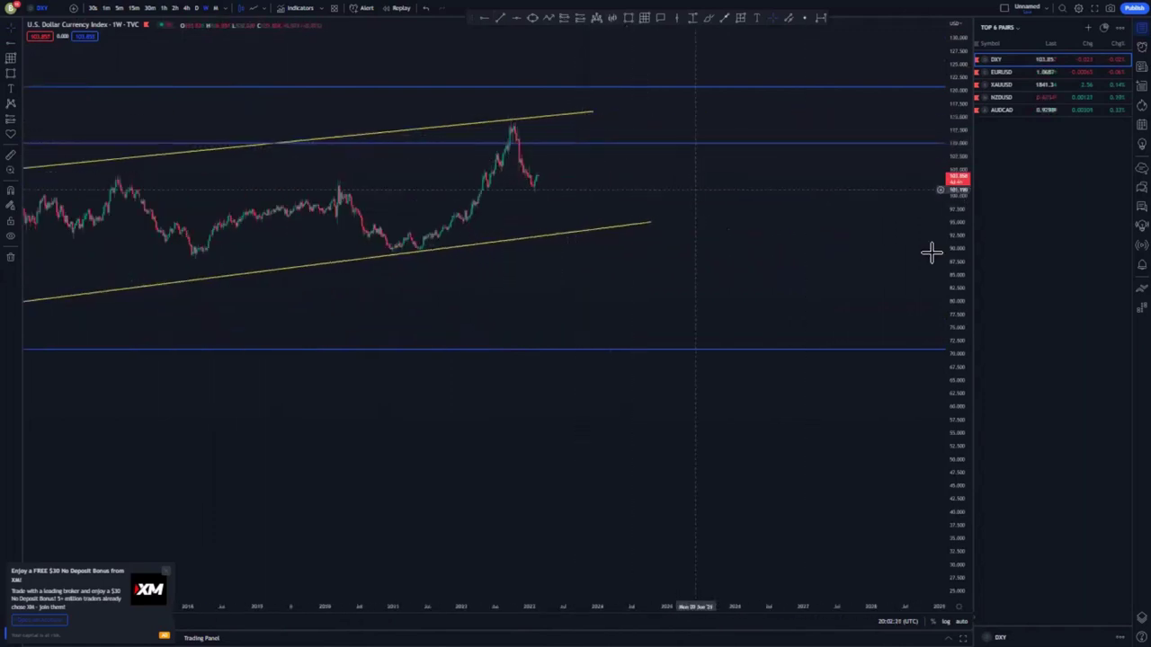
drag(959, 308, 959, 175)
drag(795, 181, 846, 293)
click(707, 18)
mouse_move(512, 240)
mouse_down()
mouse_move(587, 180)
mouse_move(569, 150)
mouse_up()
click(686, 31)
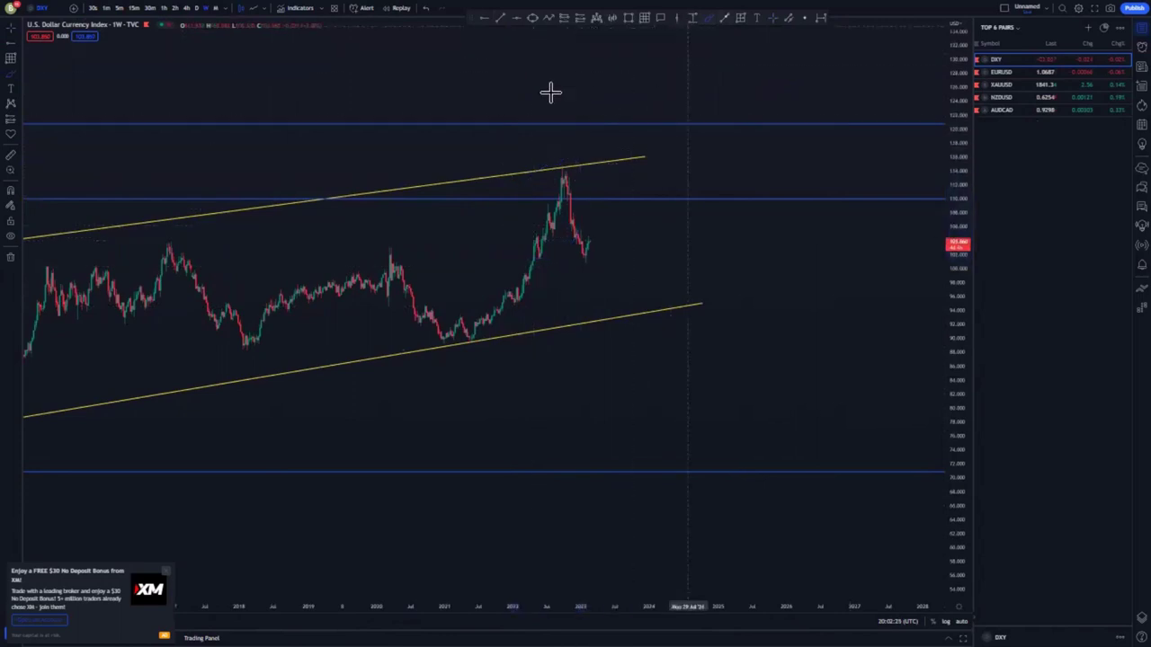
Draw a steep trend line over the 2022 rally from the May high near 105 to the upper channel line near 114.
click(500, 18)
click(536, 234)
click(558, 166)
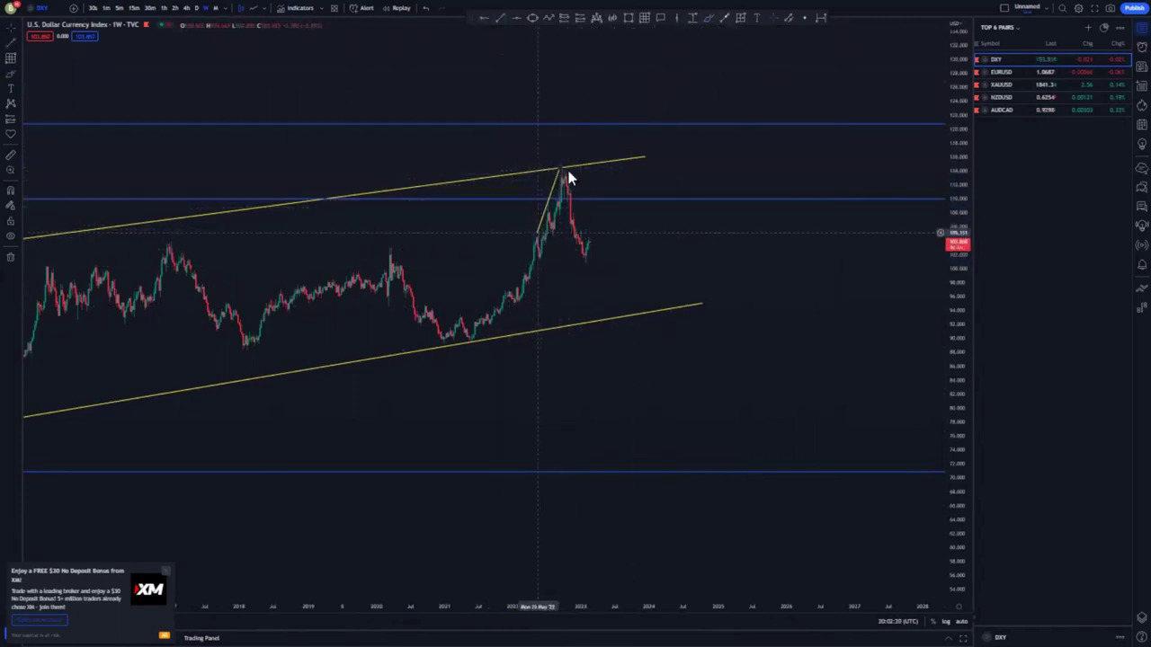
Draw a trend line beneath the 2022 rally from about 101 to 111, and a horizontal ray from the mid-2022 low near 101.5.
click(497, 16)
click(542, 261)
click(574, 189)
click(513, 264)
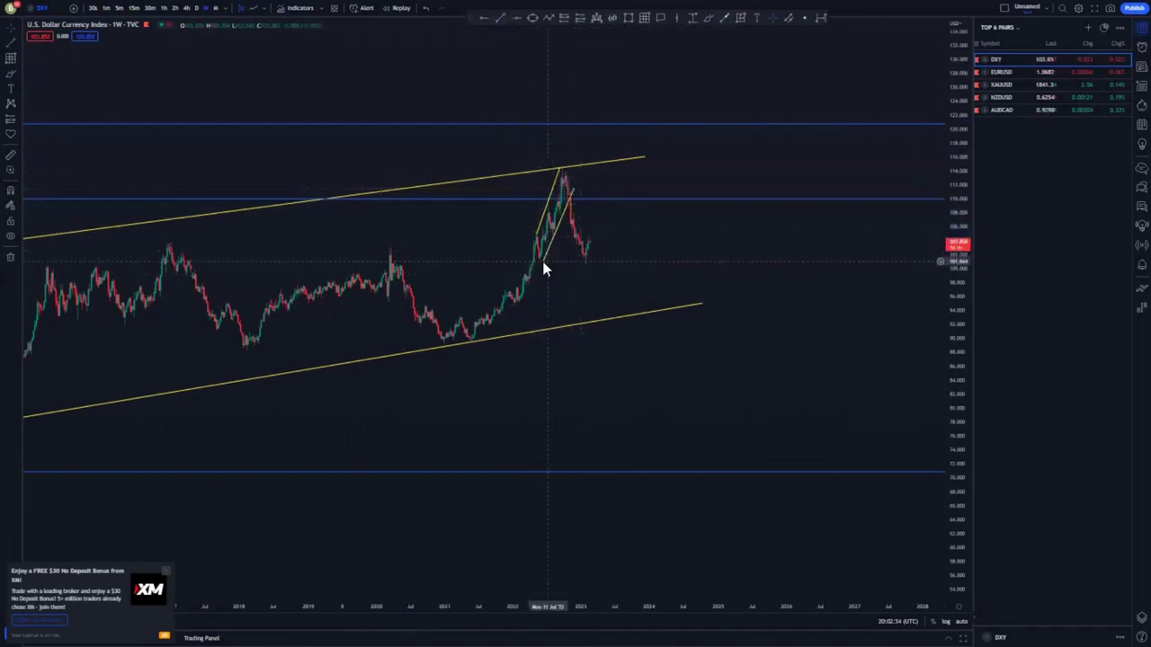
click(544, 262)
click(486, 17)
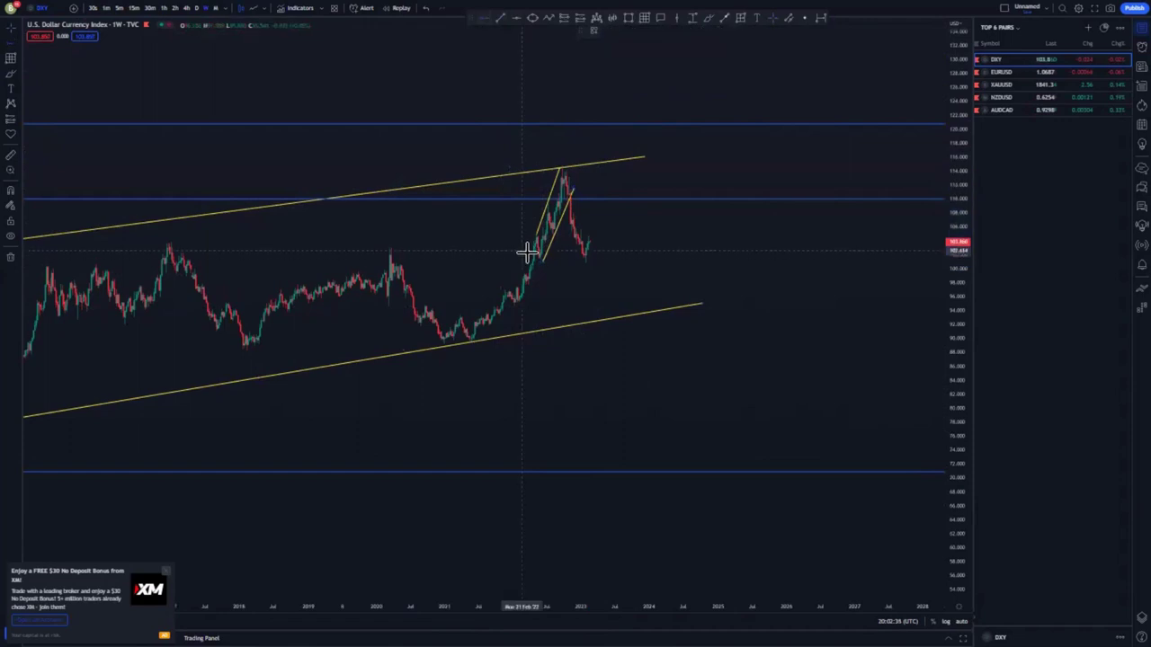
click(539, 258)
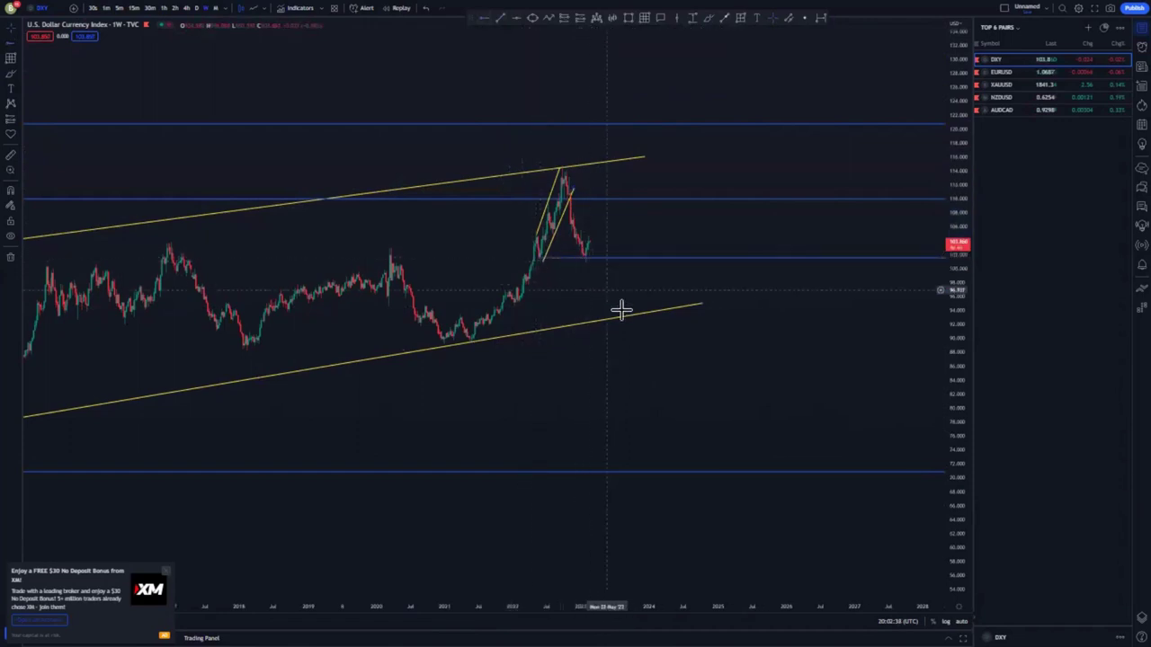
Sketch a brush projection zigzagging up to about 108 and dropping to the lower channel line, with the target area circled.
scroll(622, 311, up, 2)
drag(963, 410, 963, 287)
drag(526, 261, 746, 306)
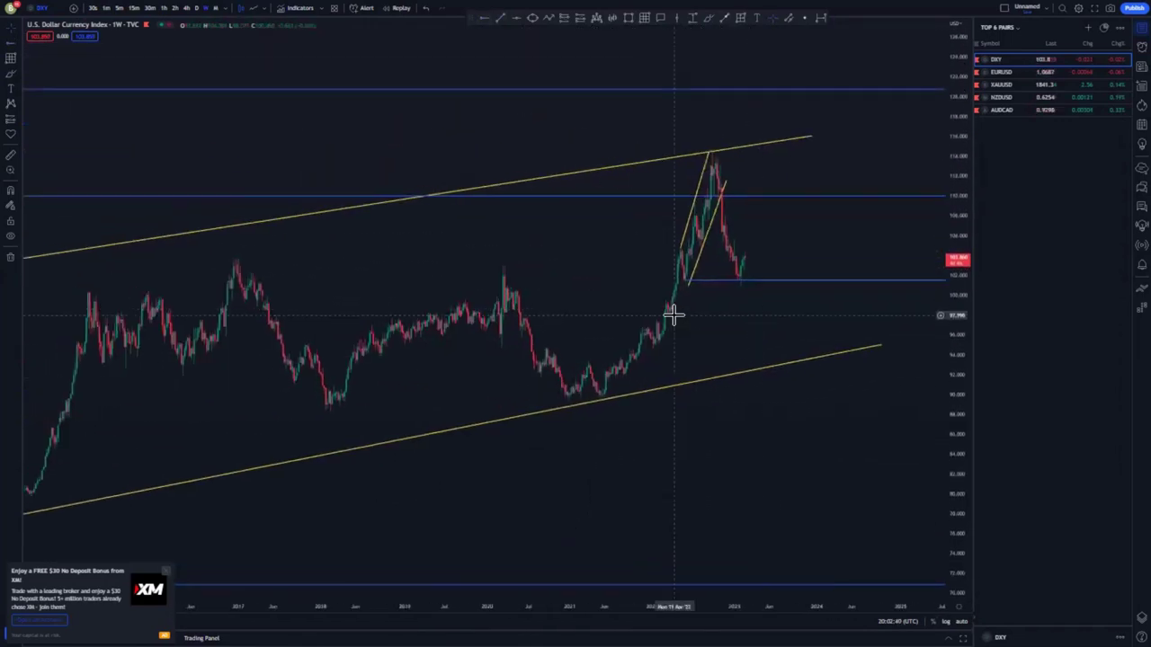
scroll(674, 315, up, 5)
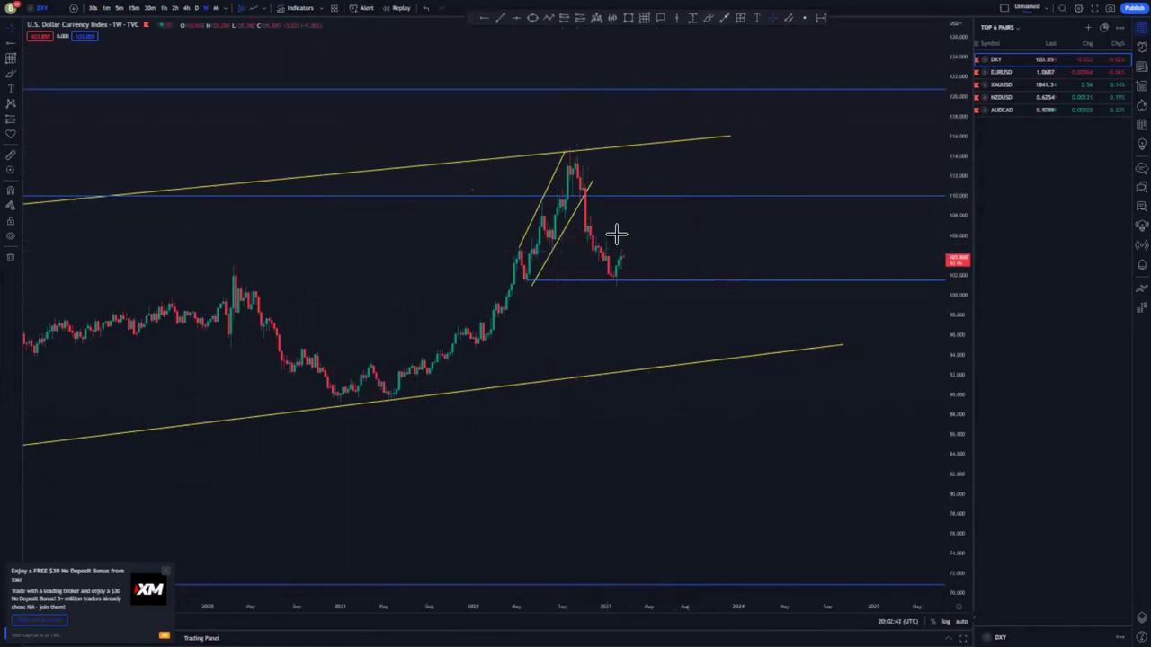
mouse_move(630, 249)
mouse_down()
mouse_move(599, 282)
mouse_move(611, 253)
mouse_move(644, 270)
mouse_up()
click(687, 31)
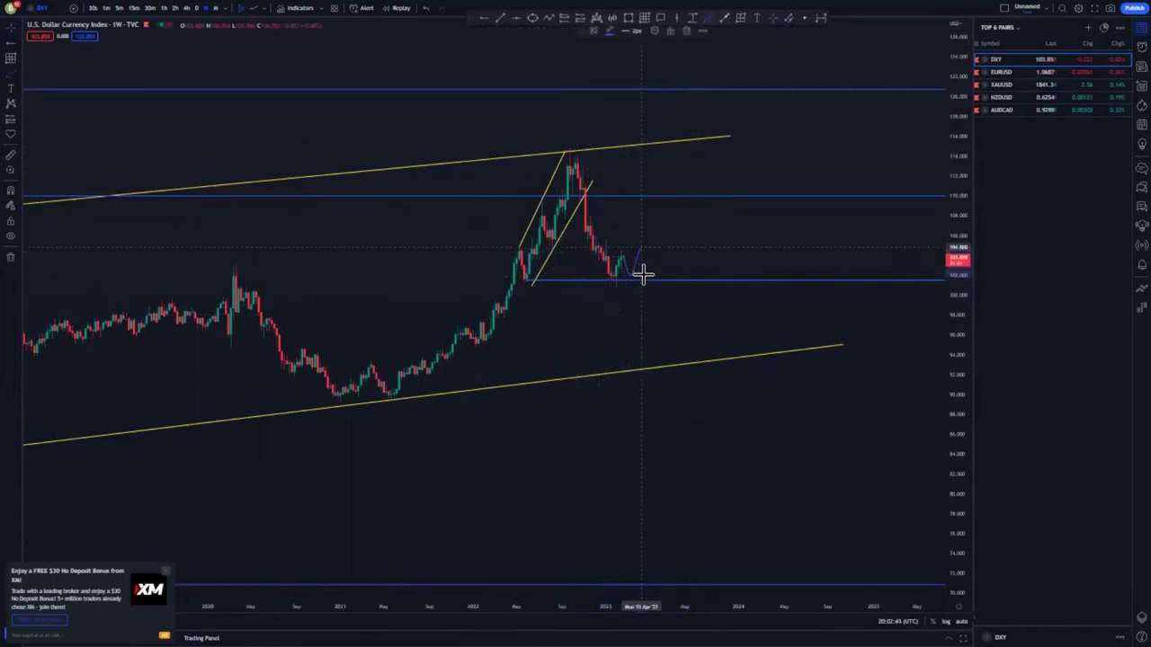
drag(675, 216, 675, 214)
mouse_move(590, 217)
mouse_down()
mouse_move(673, 221)
mouse_move(693, 351)
mouse_move(773, 341)
mouse_move(759, 345)
mouse_up()
scroll(751, 359, down, 3)
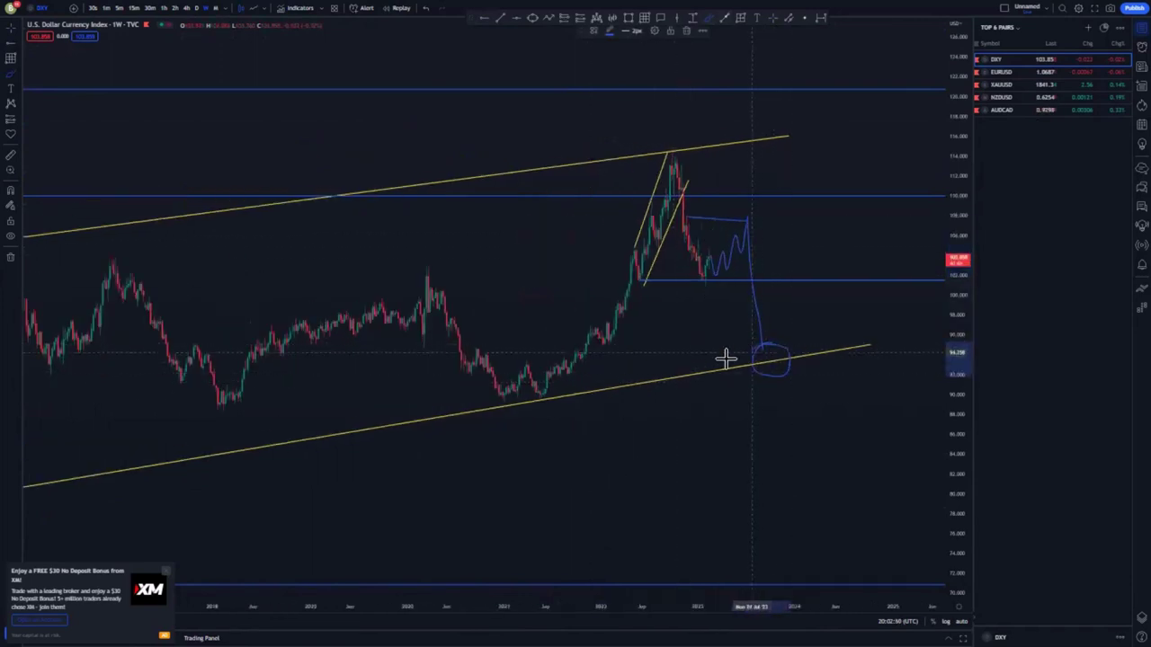
Delete the projection's brush strokes, including the target circle, the zigzag, the resistance line and the drop.
click(687, 32)
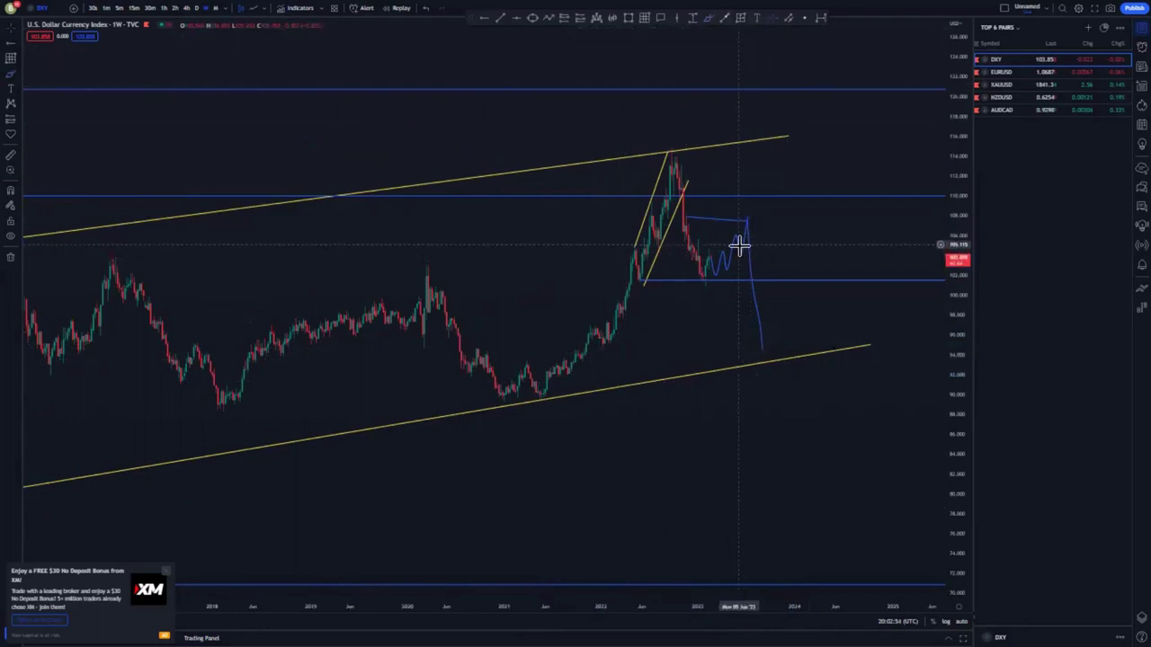
key(Delete)
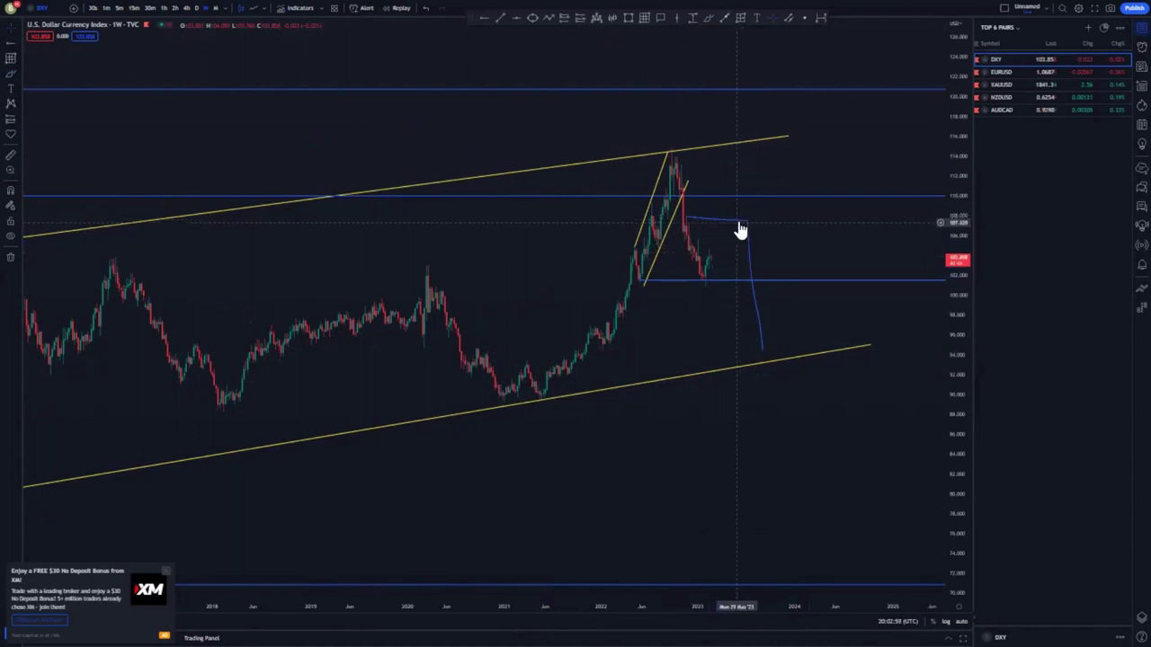
key(Delete)
click(750, 250)
key(Delete)
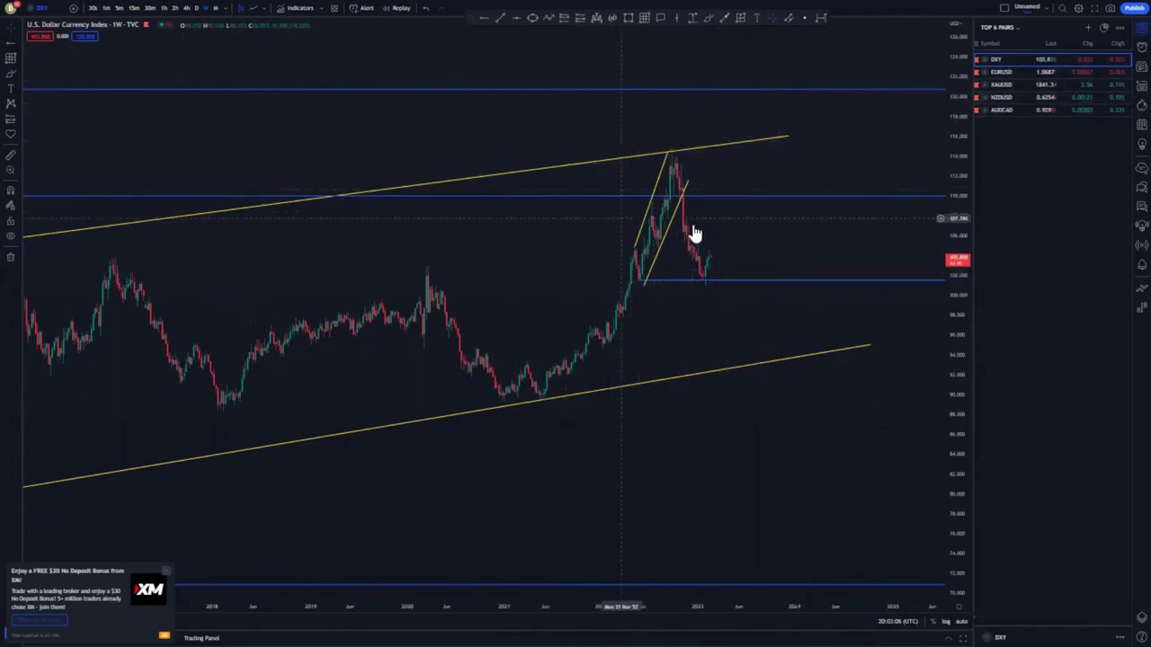
Nudge the support ray at the mid-2022 low and delete the horizontal ray at 110.
drag(666, 281, 664, 281)
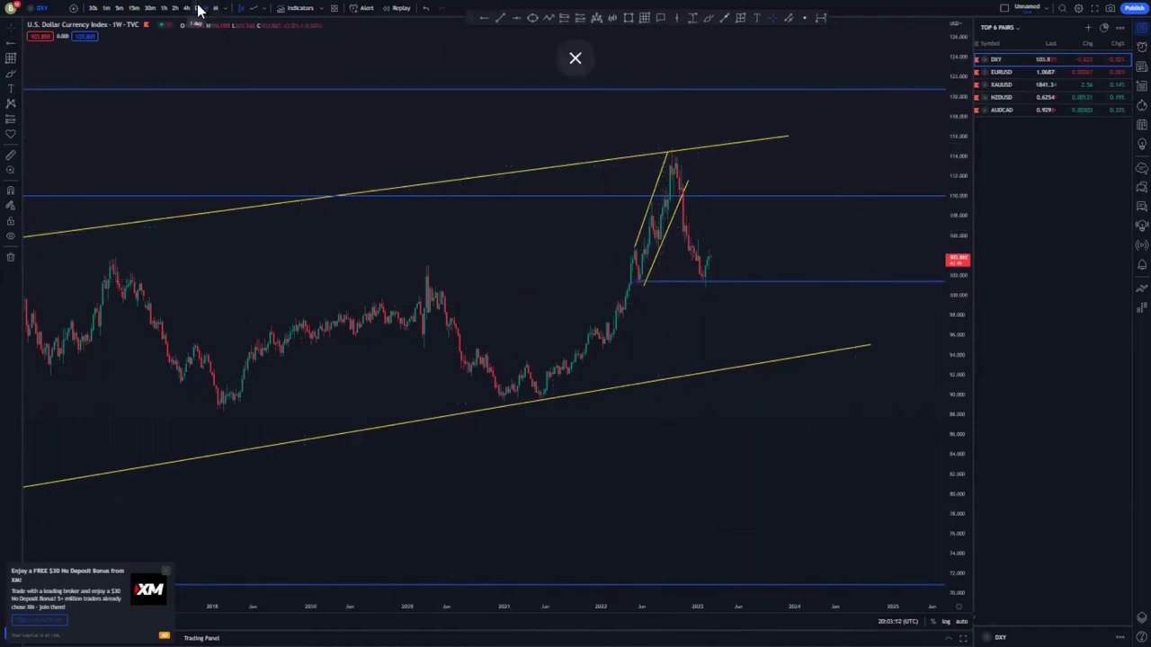
click(573, 198)
key(Delete)
Switch the chart to the 1-day timeframe and anchor the support ray at the May 2022 low at 101.233.
click(198, 11)
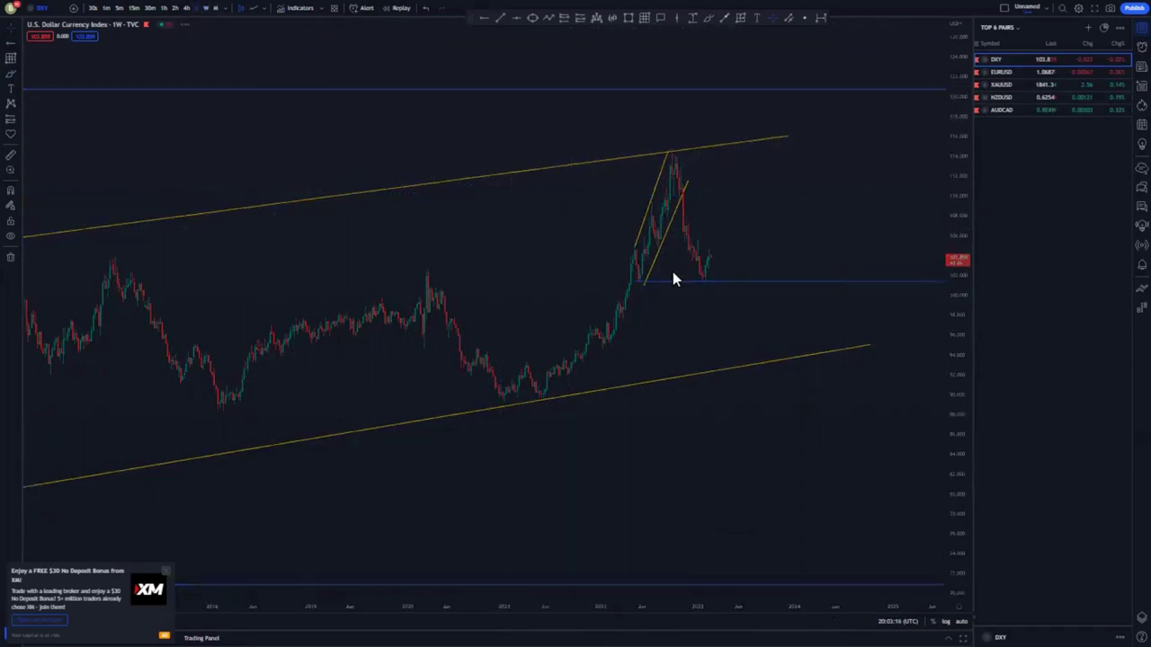
drag(962, 415, 961, 302)
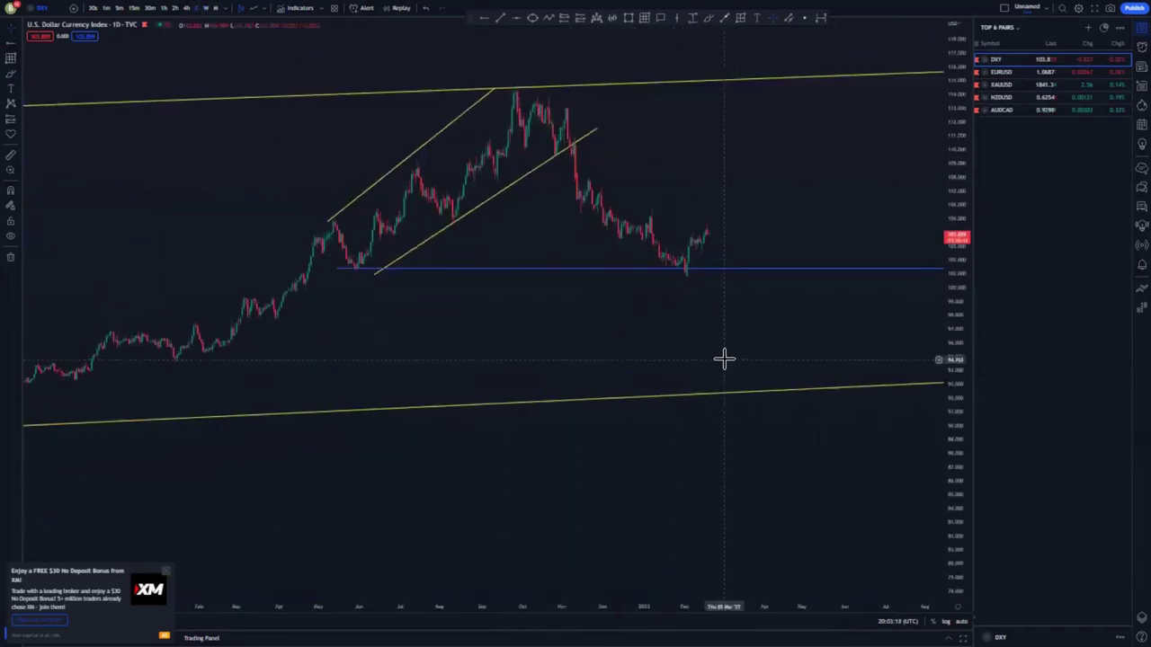
drag(337, 270, 352, 271)
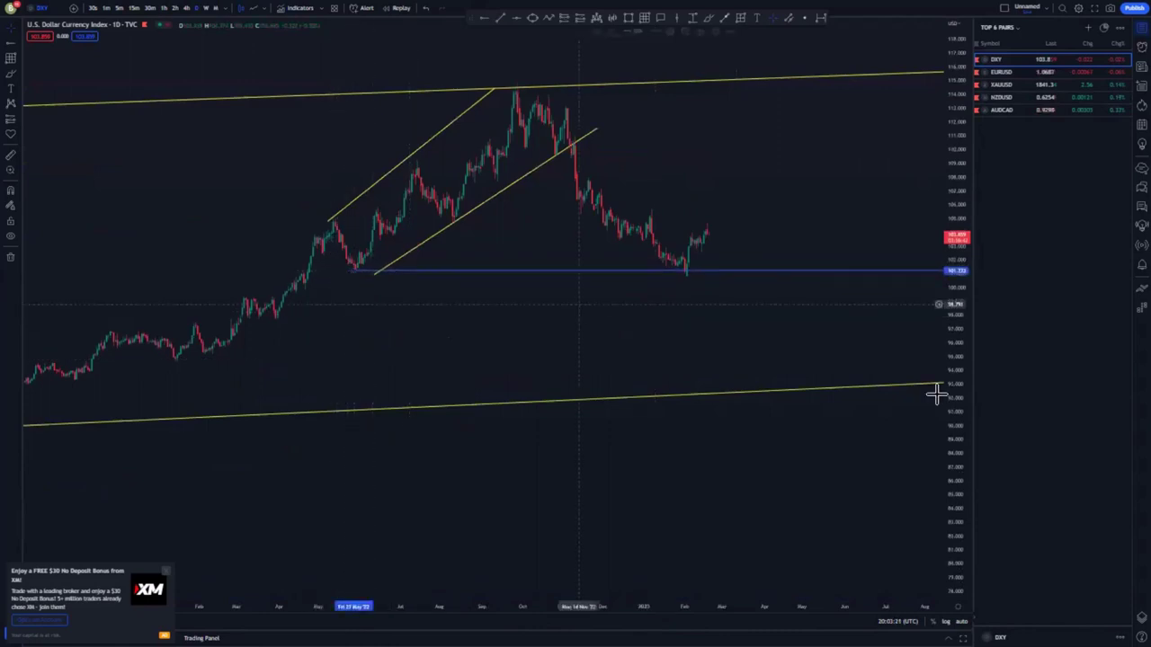
Draw a falling trend line from the November 2022 high near 108 to about 104.4 in late January 2023.
drag(963, 427, 962, 349)
scroll(809, 372, up, 3)
drag(609, 349, 609, 415)
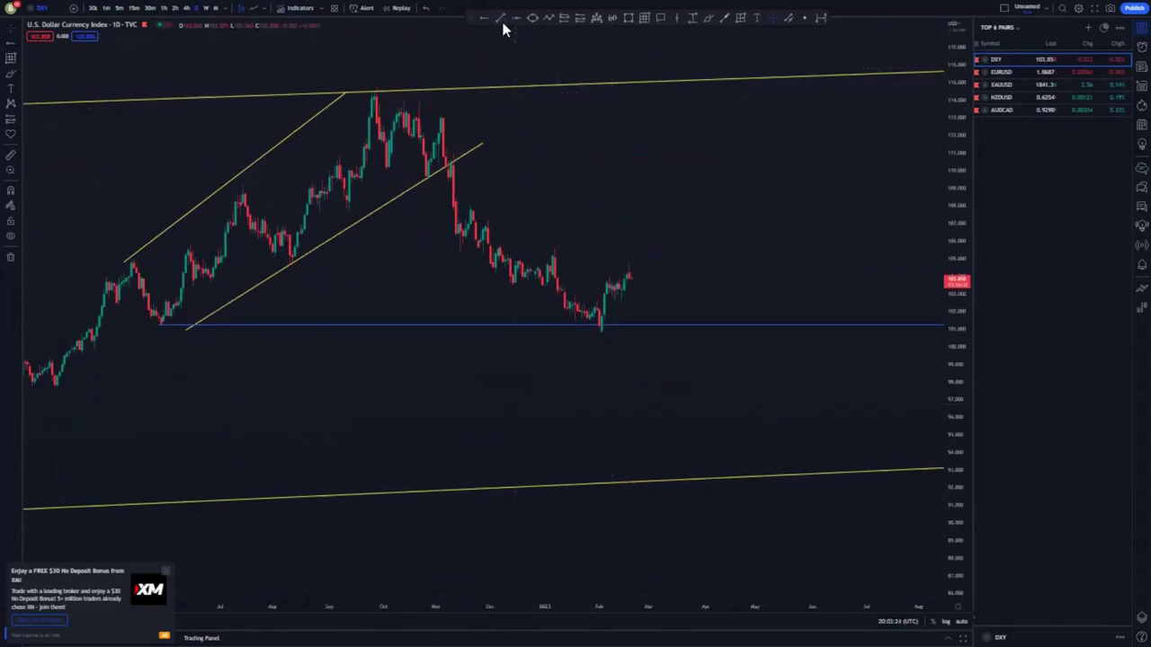
click(596, 271)
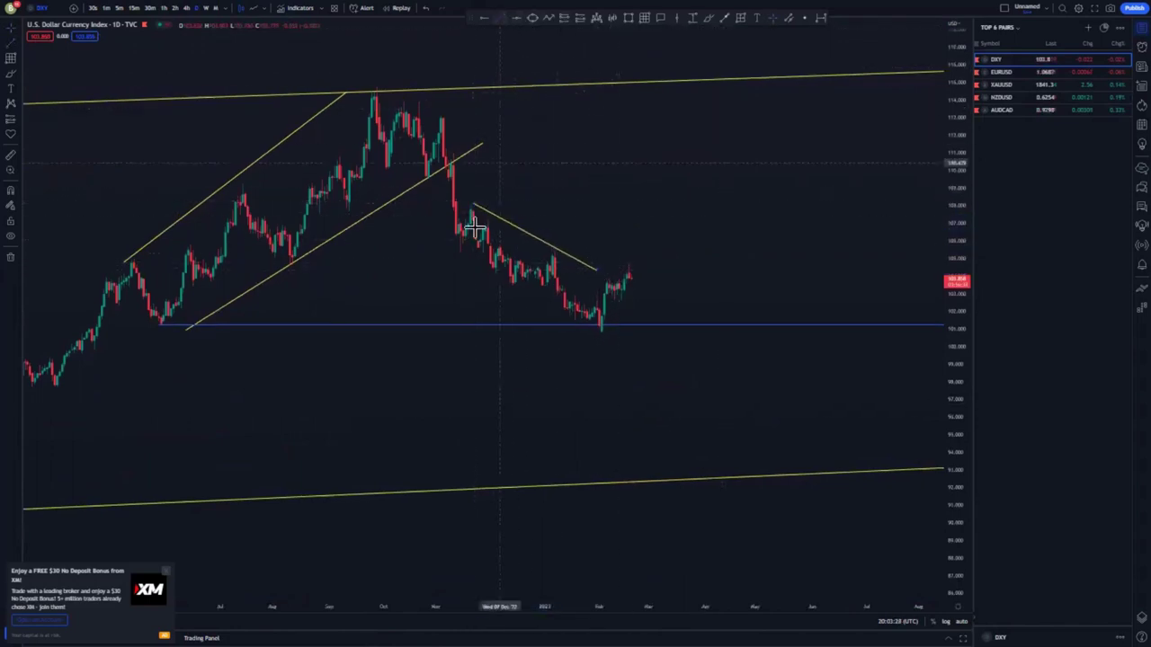
Draw a falling trend line beneath the lows from November 2022 near 105 to February 2023 near 100.6.
click(610, 336)
drag(458, 253, 456, 257)
Draw a horizontal ray from the November 2022 high near 108 and an arrow from the latest price up to it.
click(648, 200)
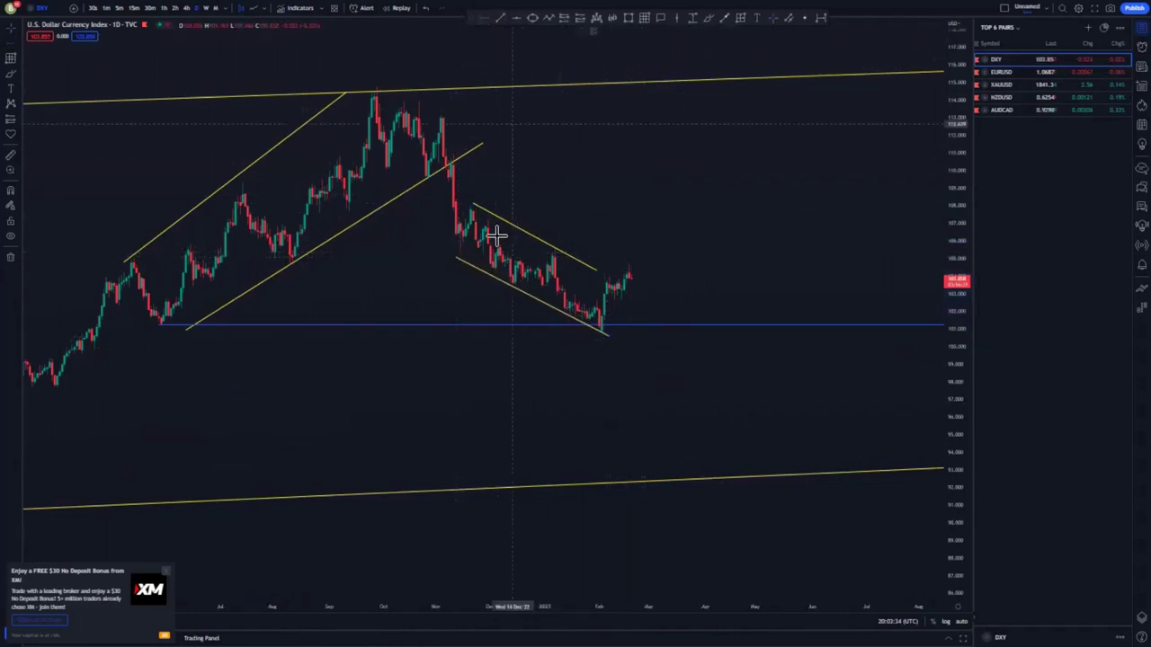
click(469, 206)
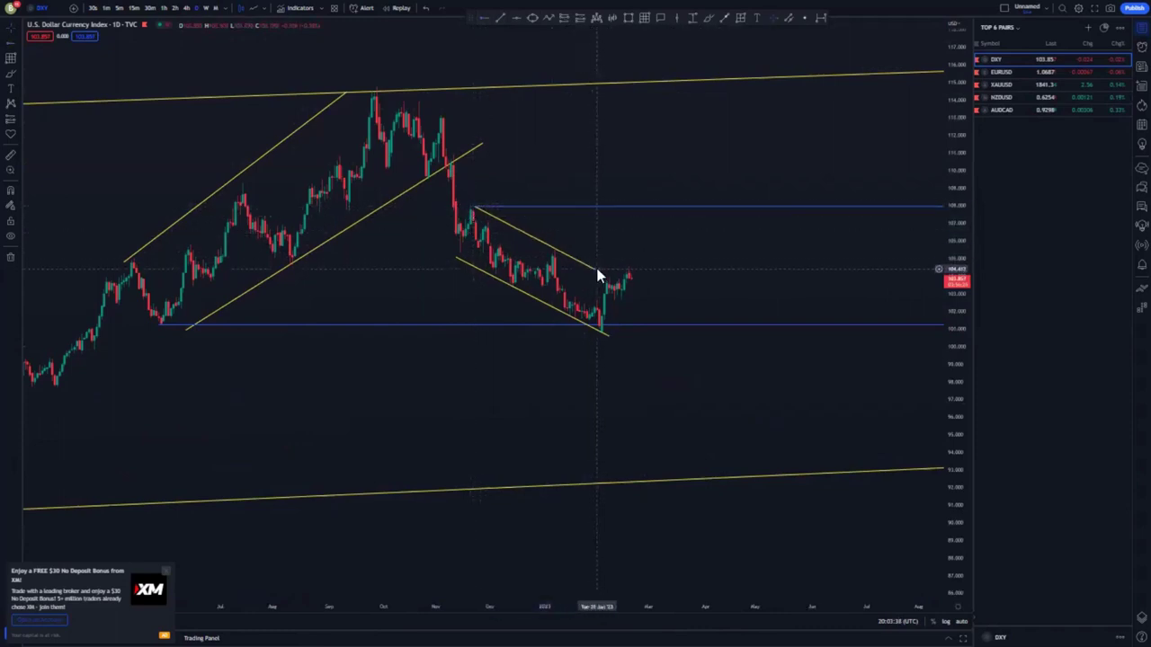
click(723, 21)
drag(632, 275, 649, 209)
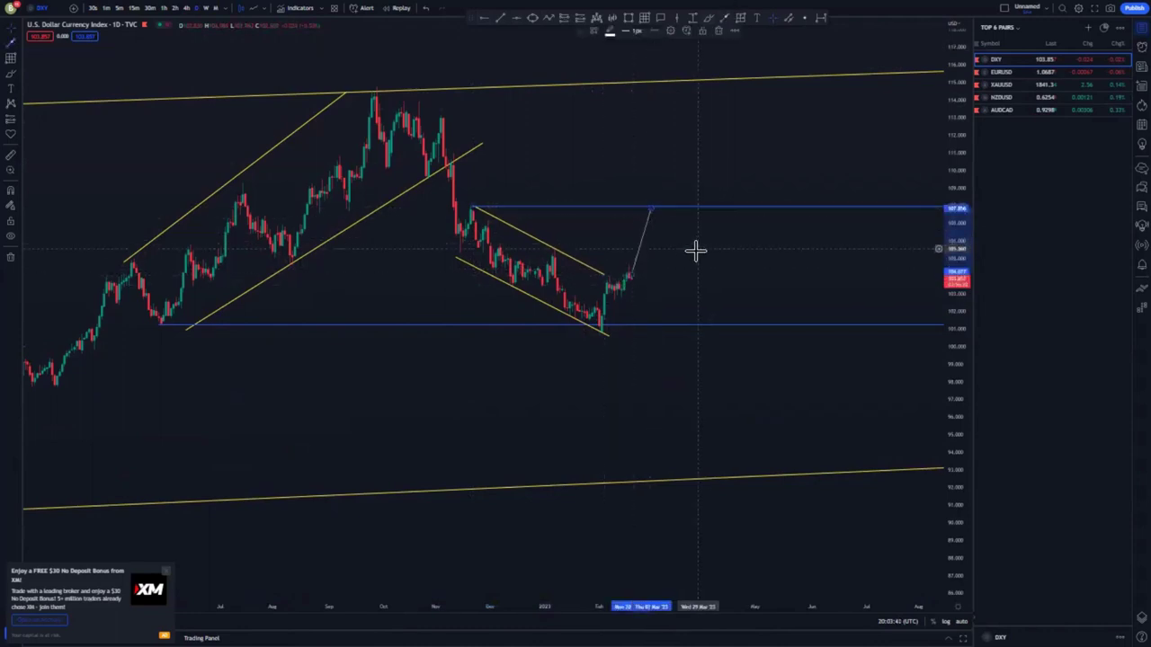
Circle the November 2022 high and the arrow's tip with the brush, and sketch a stepped decline to the circled lower channel line.
click(709, 19)
mouse_move(465, 201)
mouse_down()
mouse_move(480, 200)
mouse_move(469, 202)
mouse_up()
mouse_move(645, 213)
mouse_down()
mouse_move(674, 234)
mouse_move(763, 465)
mouse_move(736, 457)
mouse_up()
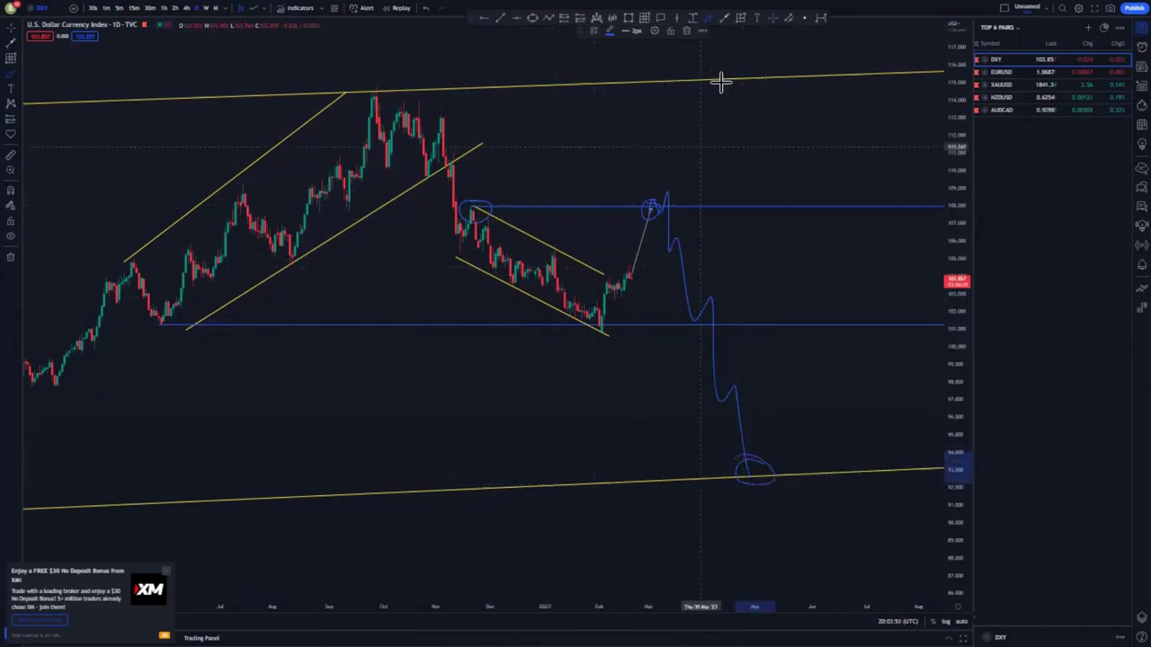
Delete the circle at the lower channel line and the stepped decline stroke.
click(688, 31)
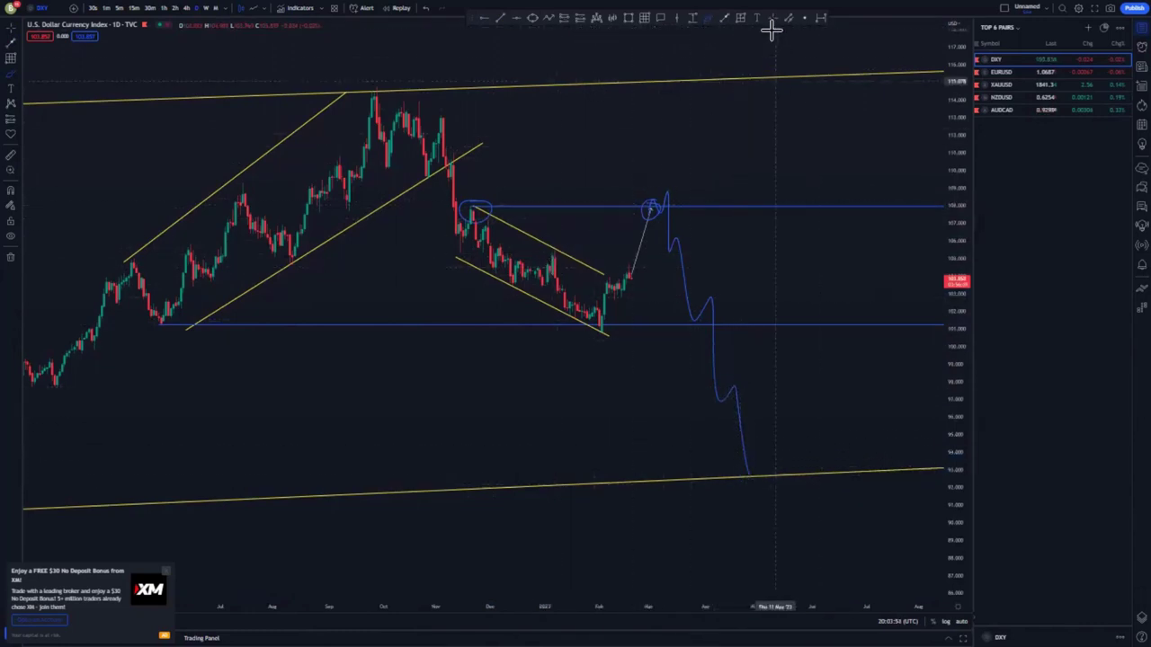
click(705, 306)
key(Delete)
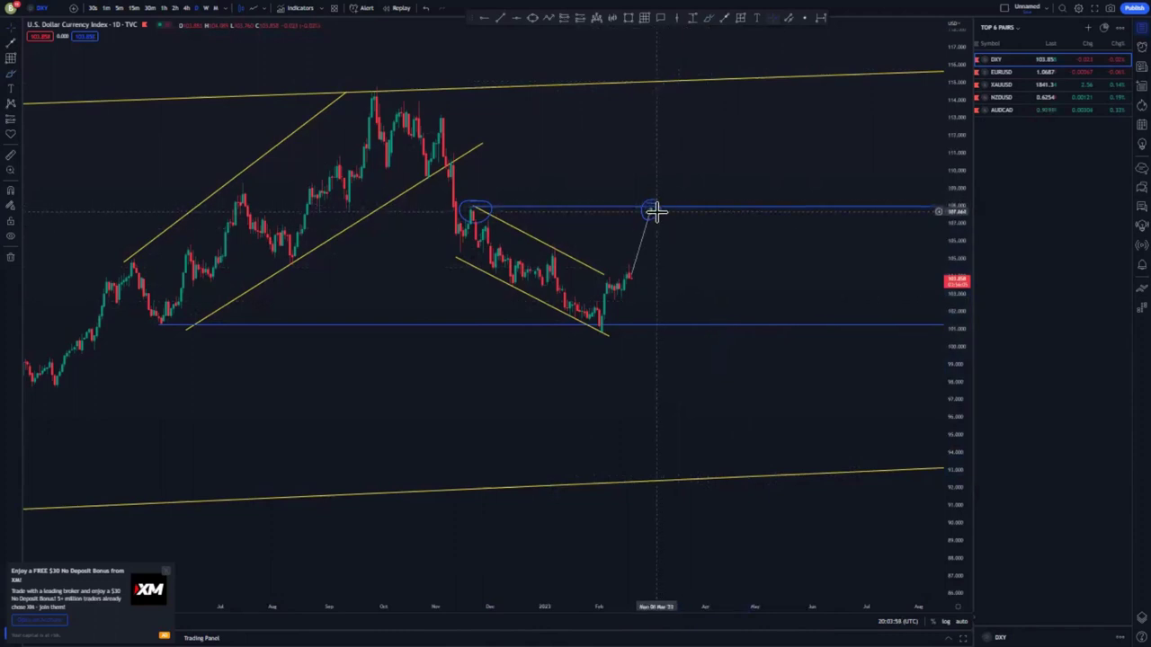
Delete the brush circles at the arrow's tip and the November 2022 high, together with the rising arrow.
key(Delete)
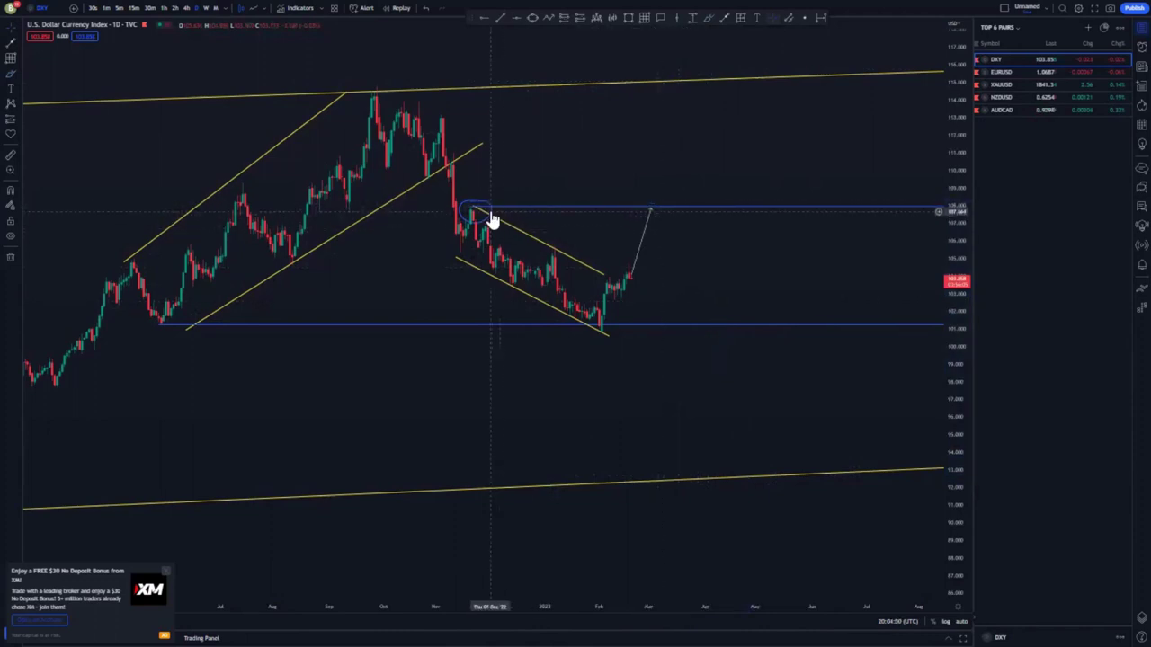
click(491, 213)
key(Delete)
click(638, 250)
key(Delete)
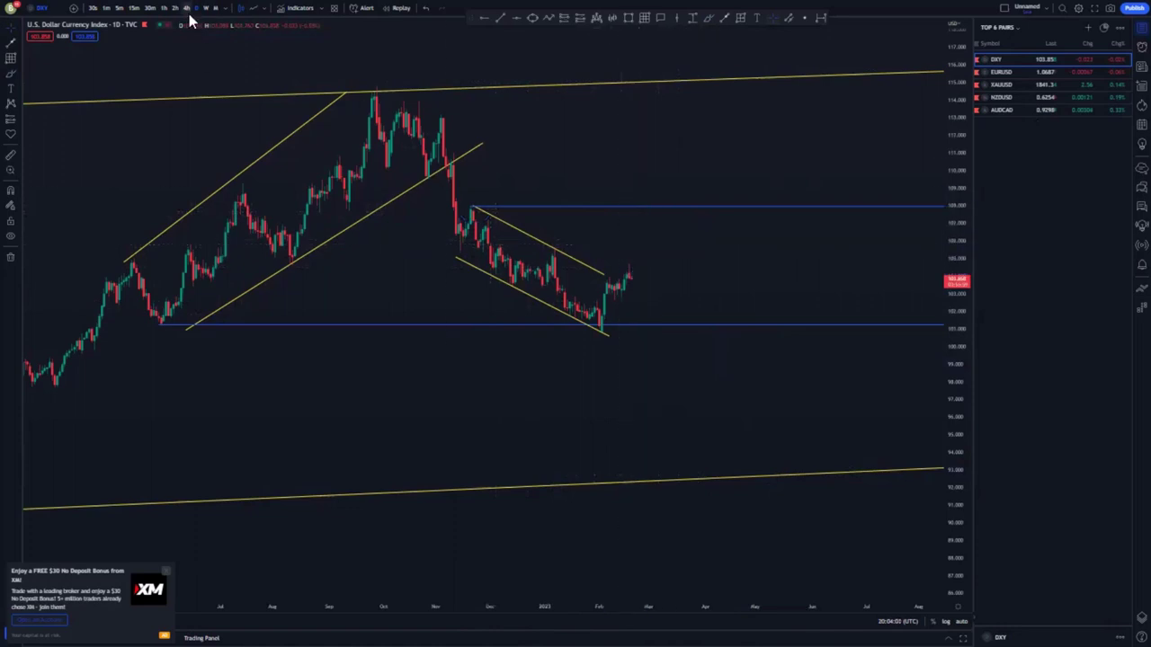
Switch to the 4-hour chart and draw a falling trend line above the highs from 11 January to early February 2023.
click(188, 11)
scroll(681, 350, down, 8)
drag(962, 417, 959, 247)
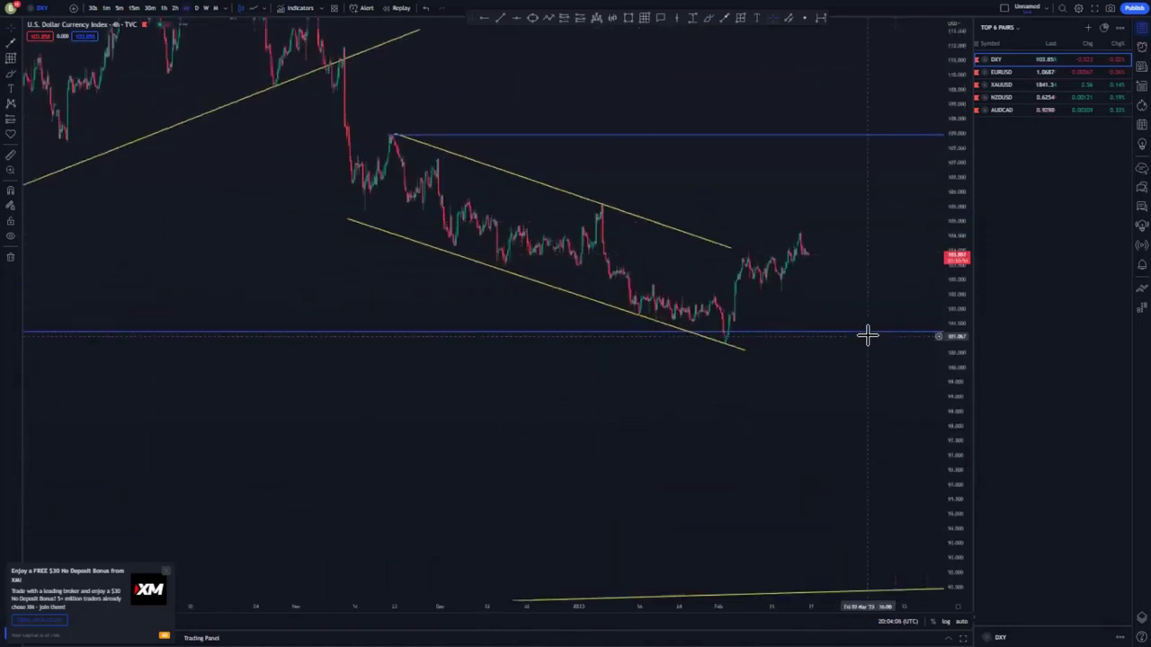
scroll(629, 334, up, 2)
drag(706, 351, 716, 356)
click(789, 363)
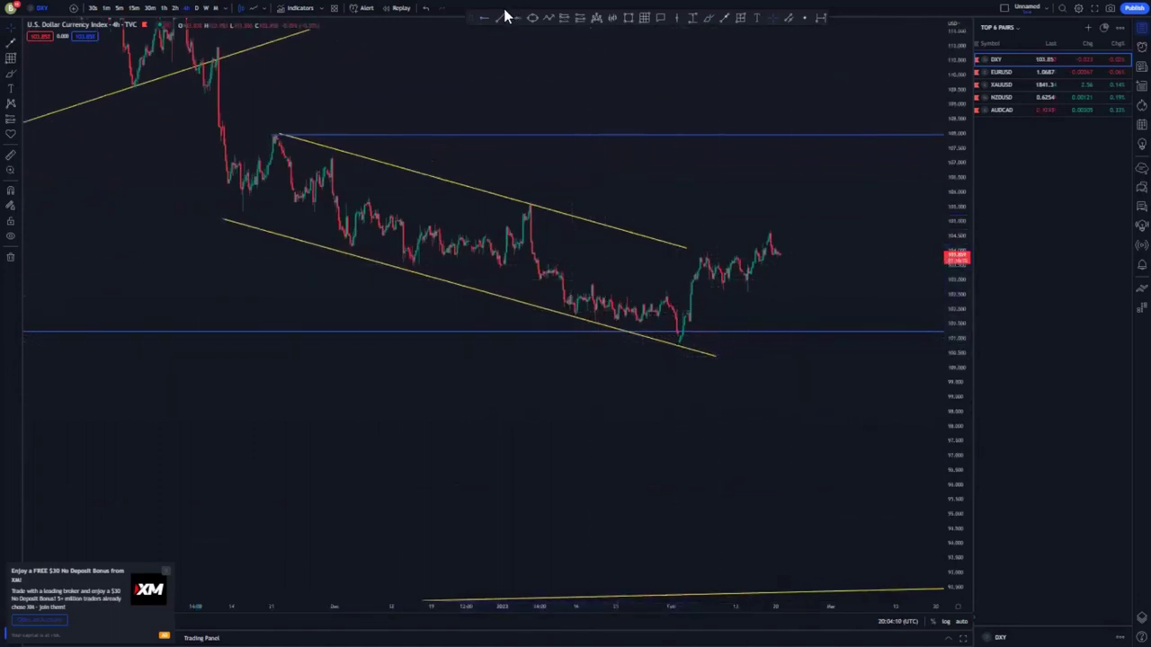
click(554, 263)
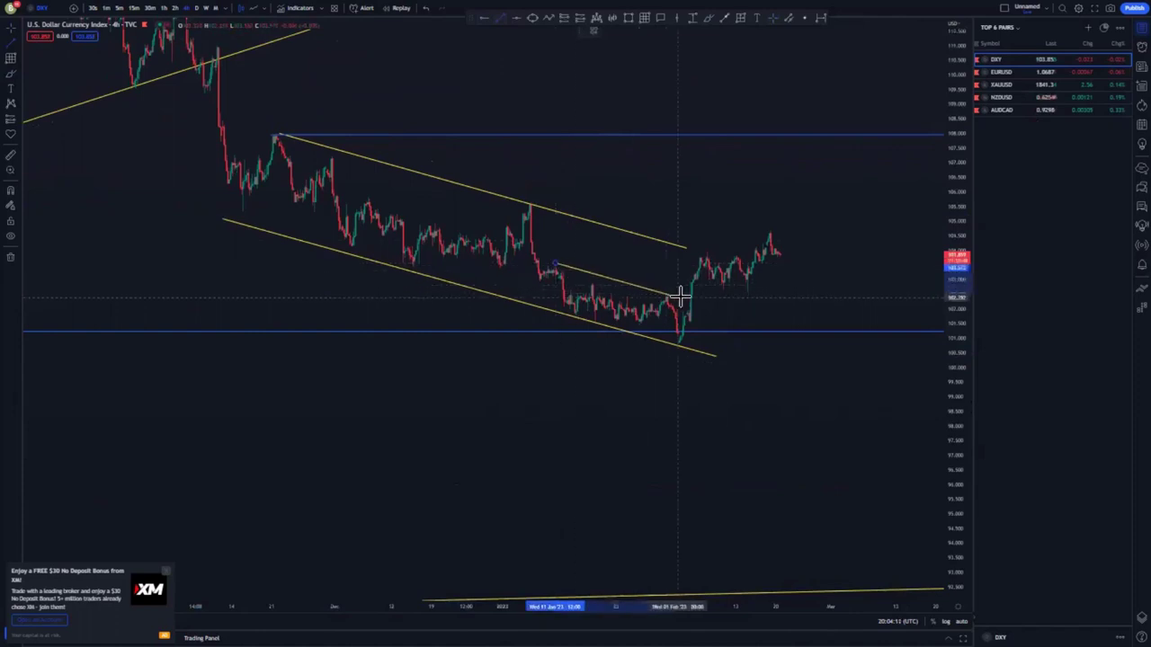
click(688, 297)
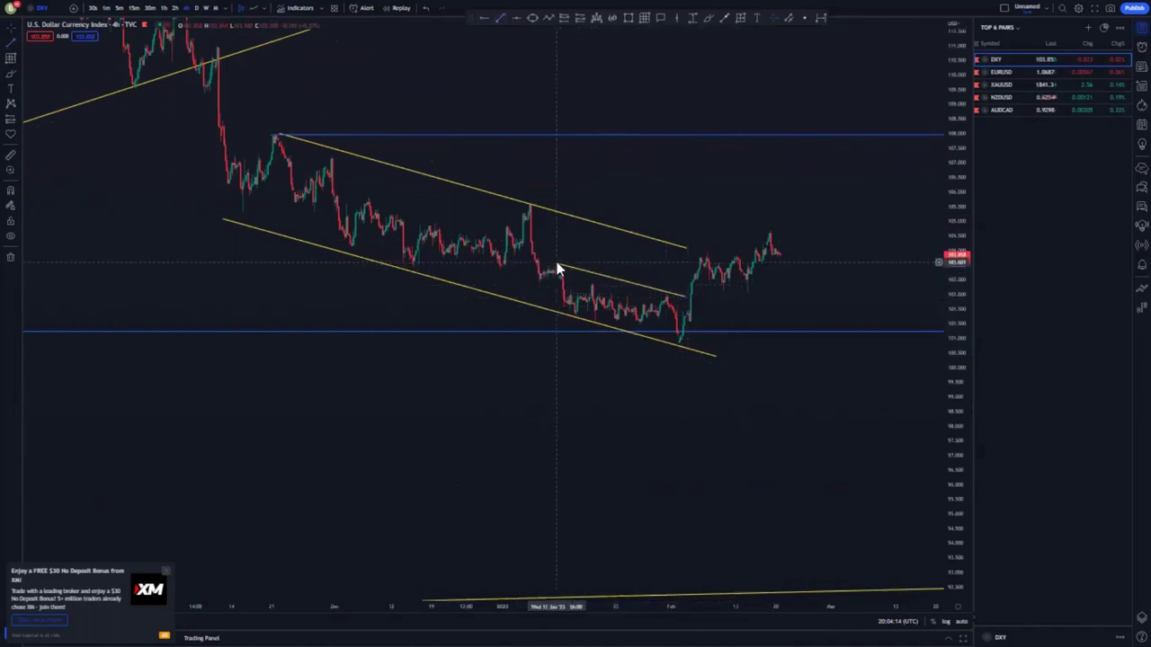
Adjust the short falling trend line's ends to about 103.5 on 11 January and about 102.5 in early February.
drag(556, 263, 557, 271)
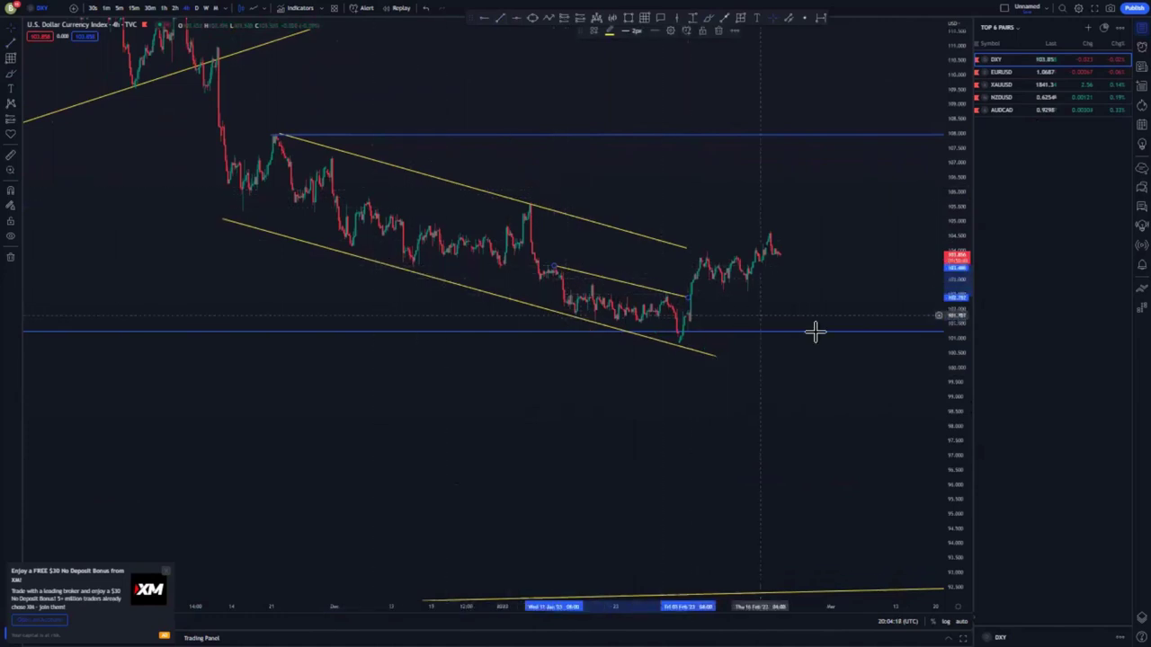
drag(953, 385, 941, 293)
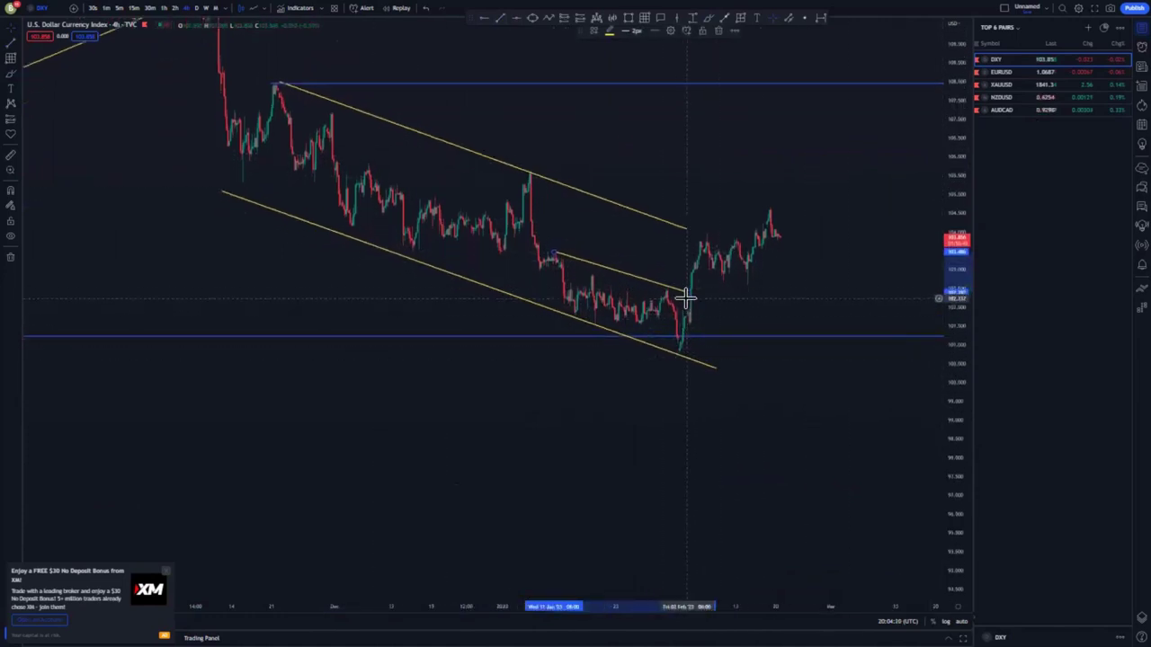
drag(688, 293, 678, 289)
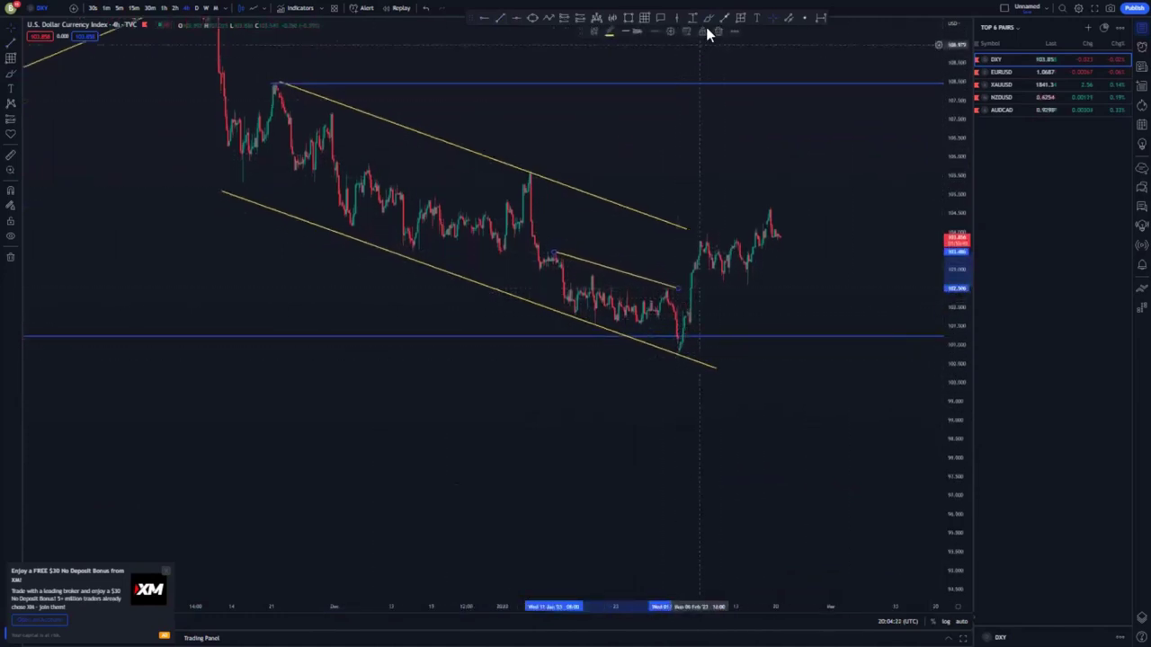
Sketch with the brush a rise from the February low through a small flag to the level near 108, and remove the strokes.
click(709, 18)
mouse_move(678, 352)
mouse_down()
mouse_move(710, 224)
mouse_move(729, 245)
mouse_move(772, 207)
mouse_move(781, 224)
mouse_move(834, 228)
mouse_move(815, 247)
mouse_move(863, 83)
mouse_up()
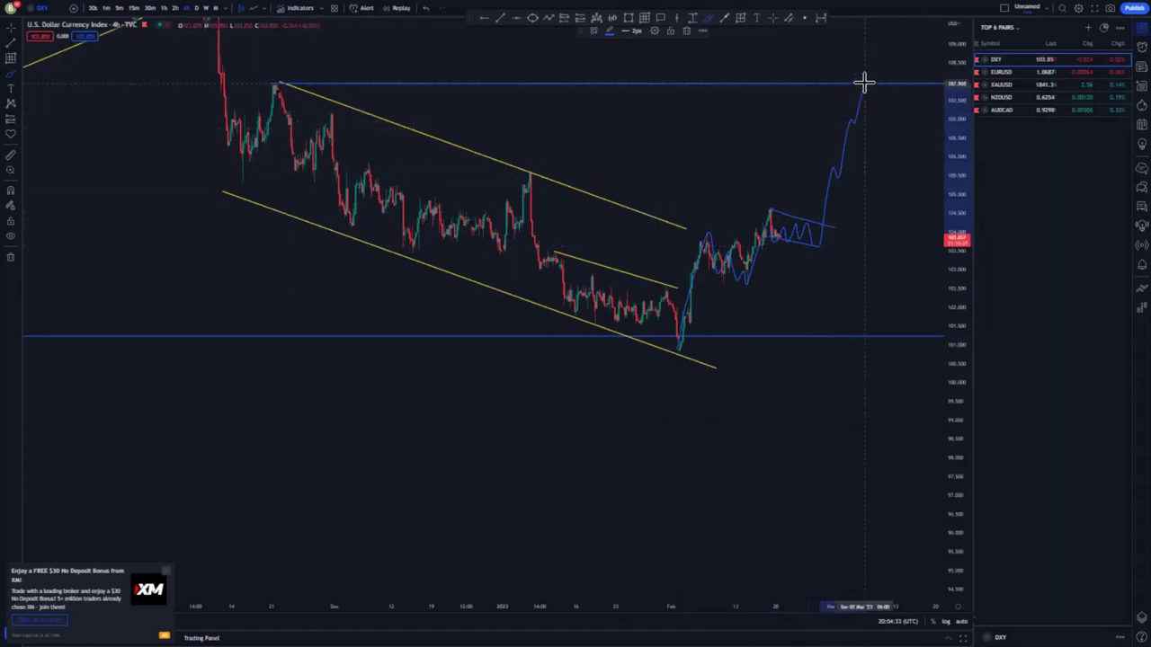
click(688, 31)
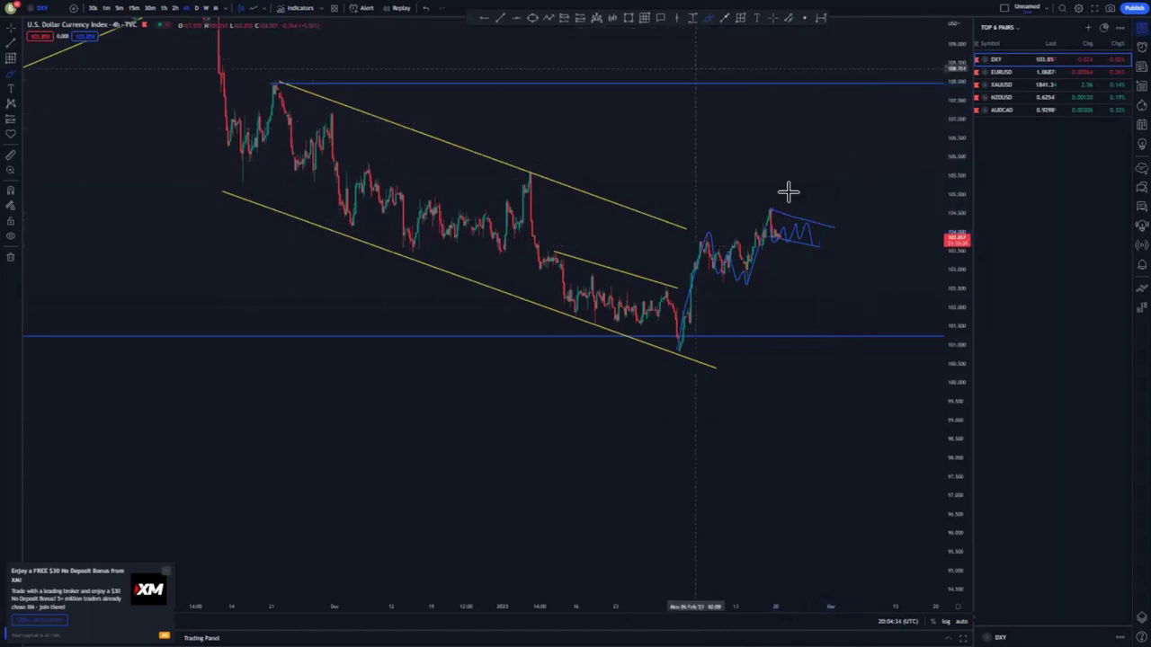
click(427, 9)
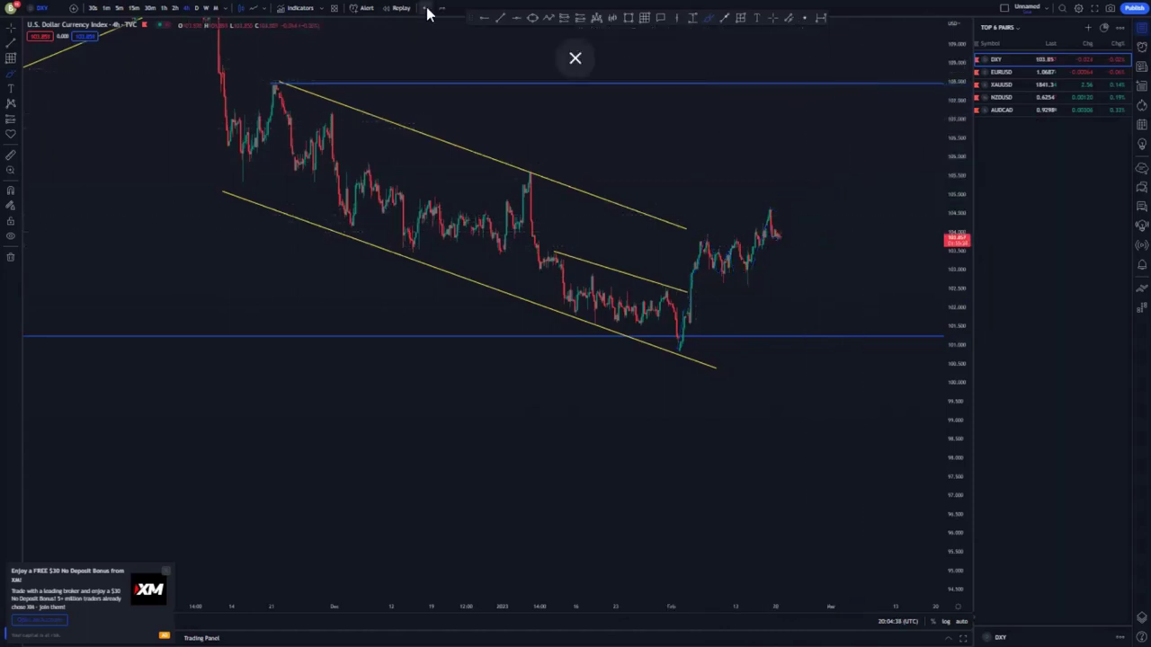
click(772, 18)
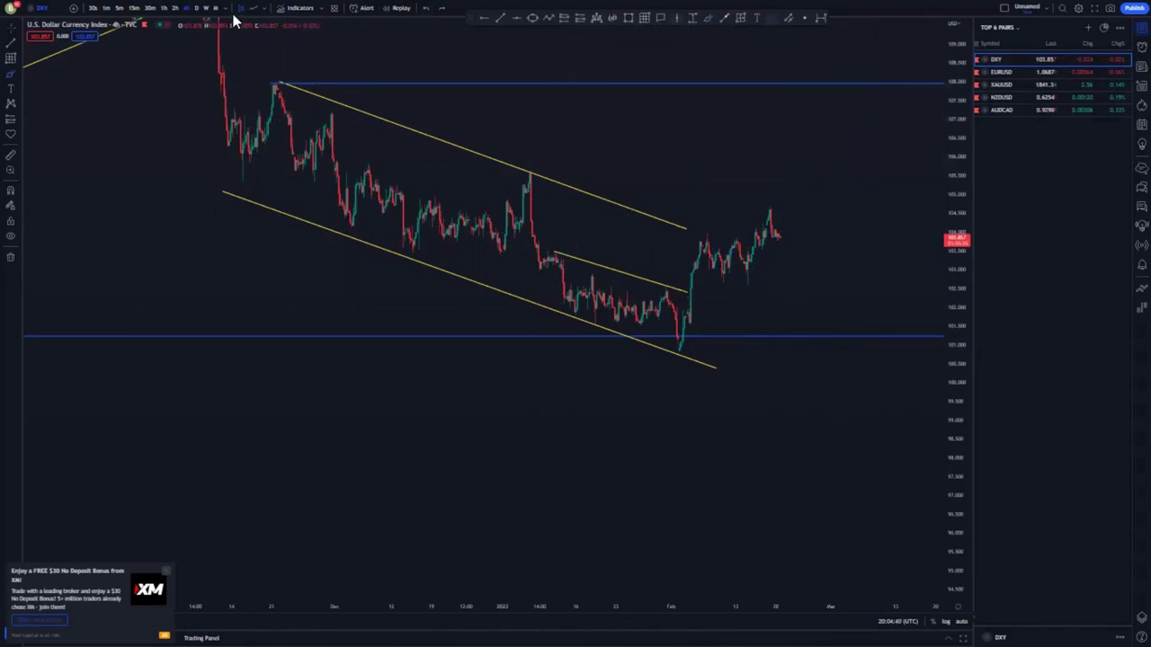
Switch to the 1-hour chart and draw a falling trend line beneath the early February lows from about 103.0 to 102.4.
click(164, 9)
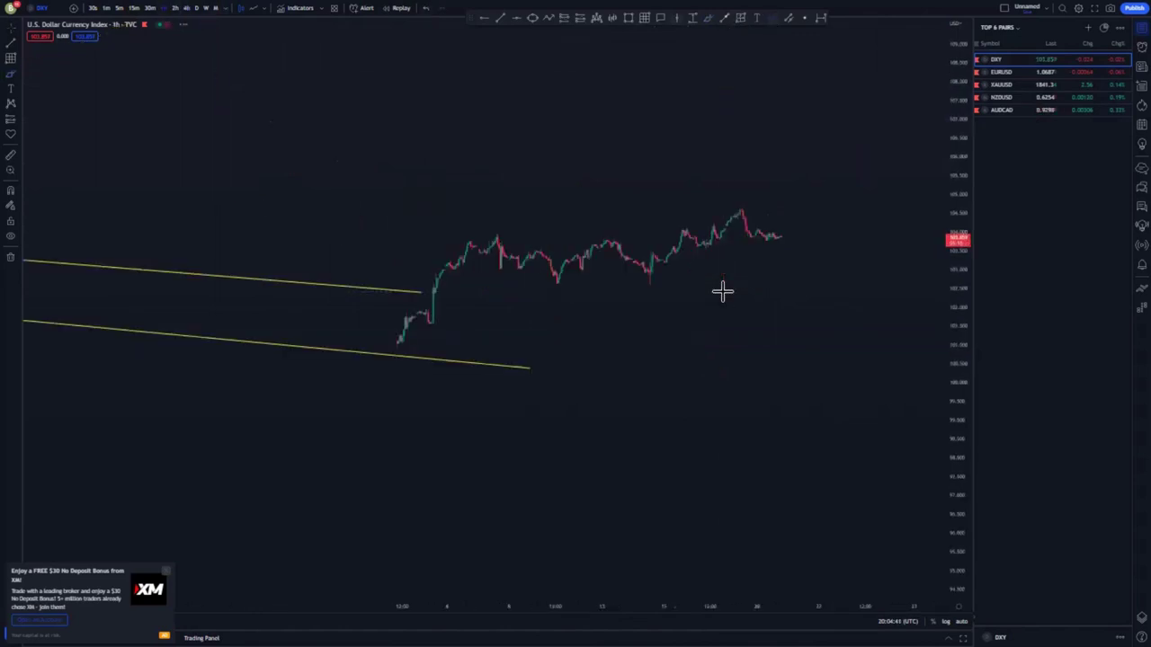
scroll(727, 308, down, 5)
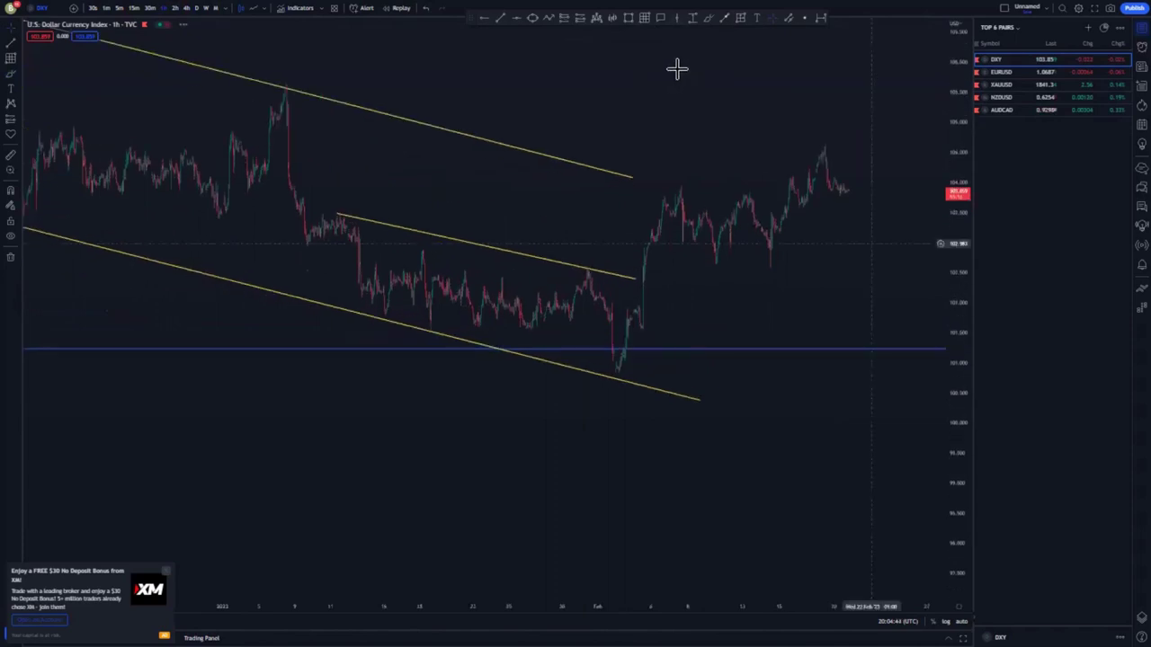
drag(968, 469, 964, 418)
scroll(662, 268, up, 2)
drag(675, 294, 694, 326)
scroll(693, 326, up, 3)
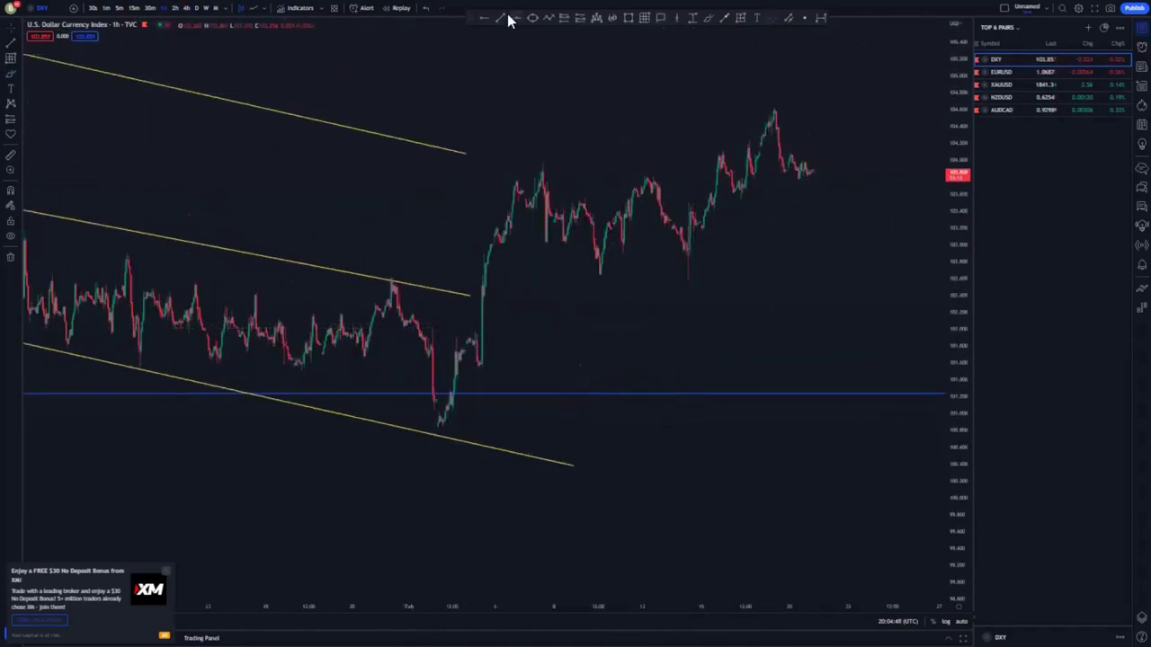
click(497, 243)
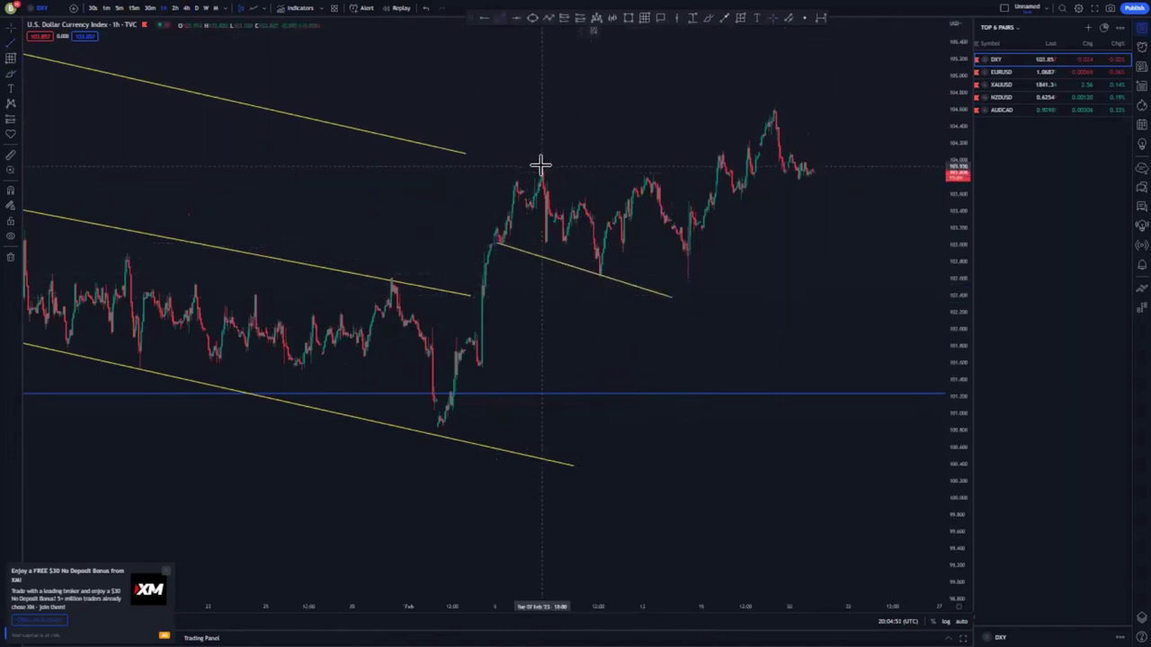
Draw a rising trend line from the 7 February high near 103.9 across the latest high to about 104.7.
click(711, 207)
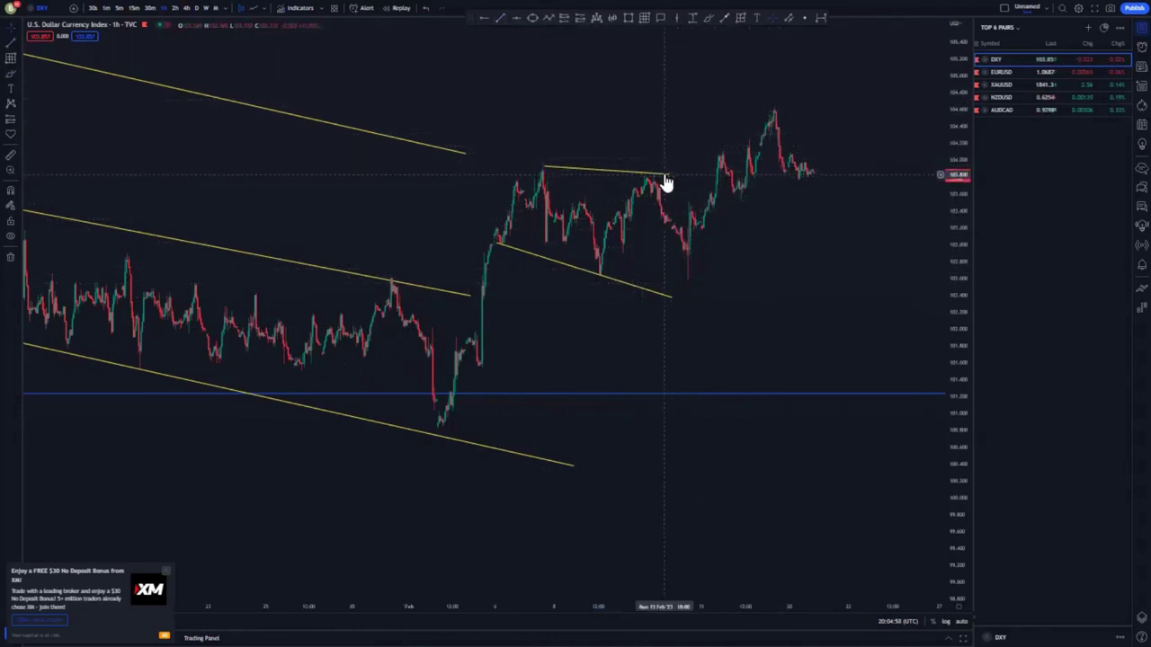
drag(667, 174, 785, 101)
click(799, 114)
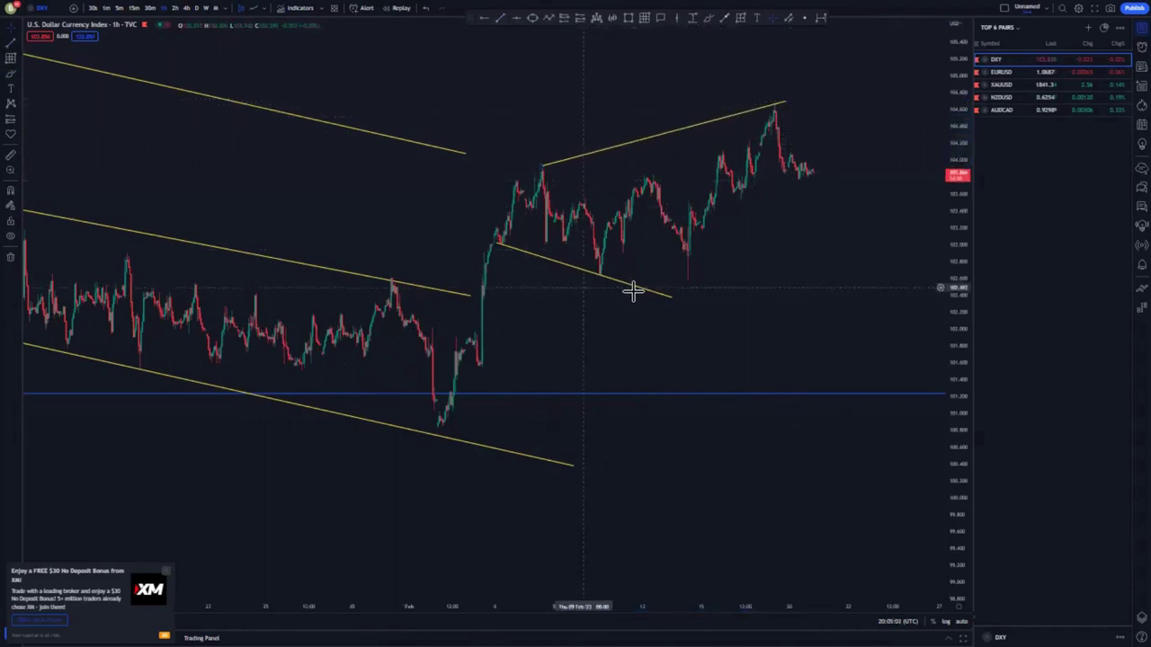
Reposition the lower trend line beneath the 9 and 14 February lows, running from about 102.65 to 102.5.
drag(671, 298, 788, 285)
drag(497, 243, 593, 274)
click(722, 312)
drag(789, 285, 855, 288)
click(803, 313)
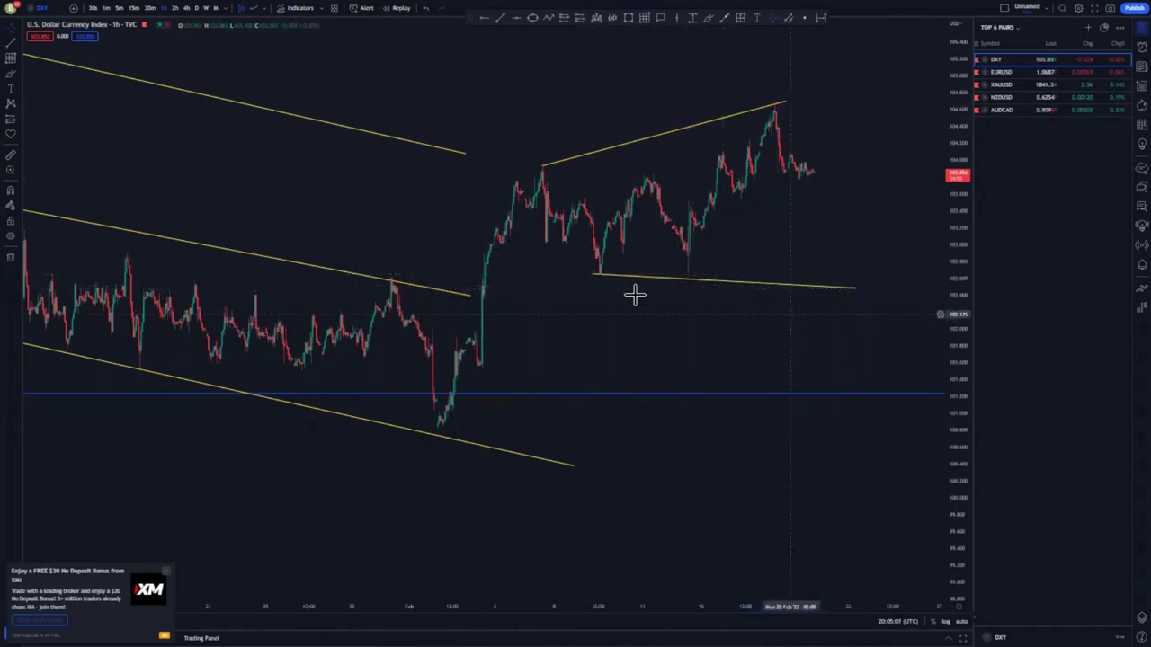
Extend the rising upper trend line to about 104.8 on 21 February.
click(543, 169)
drag(847, 223, 706, 259)
click(644, 136)
drag(645, 137, 688, 126)
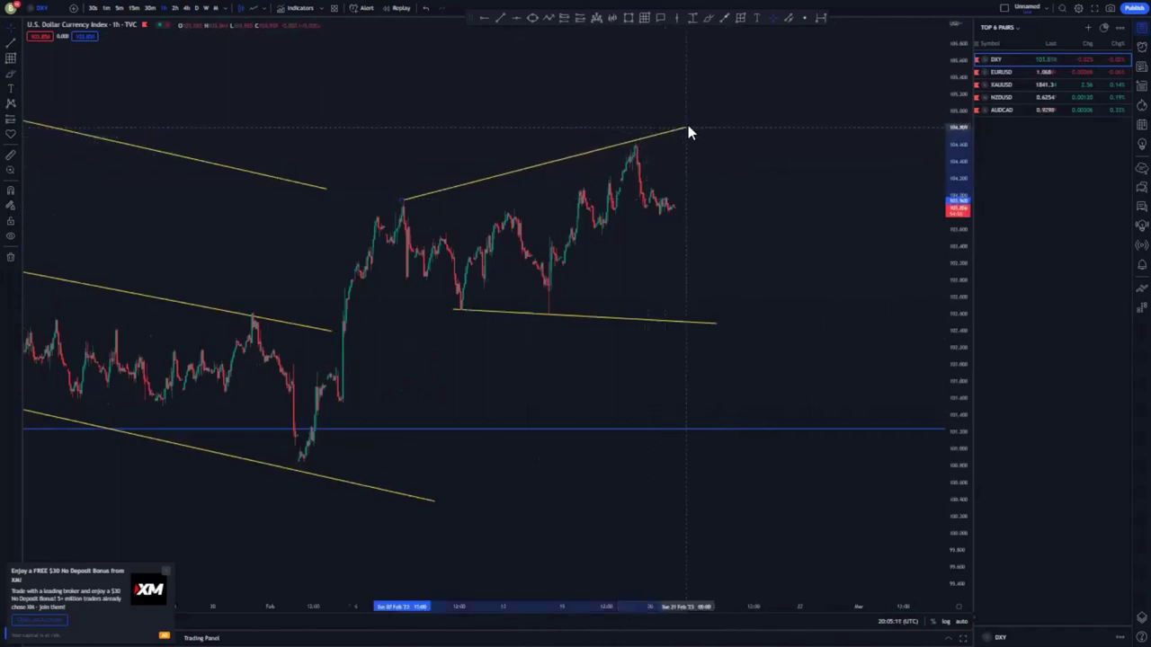
click(713, 175)
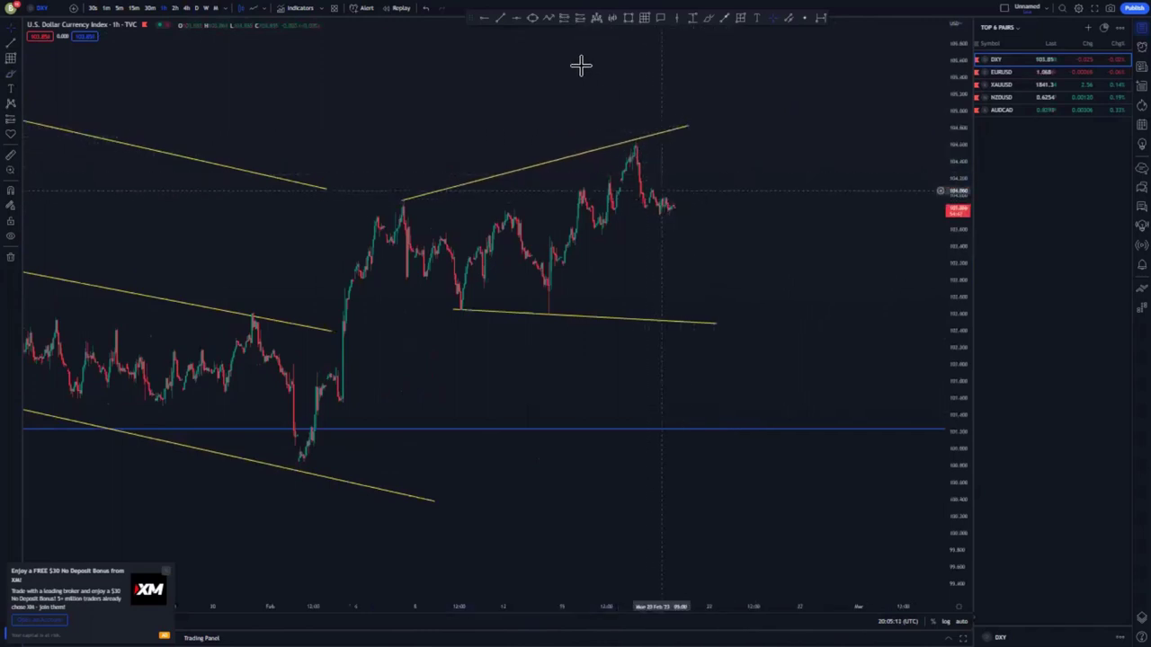
Draw a horizontal ray from the 14 February low near 102.6 and two rising trend lines enclosing the climb to the latest high.
click(547, 314)
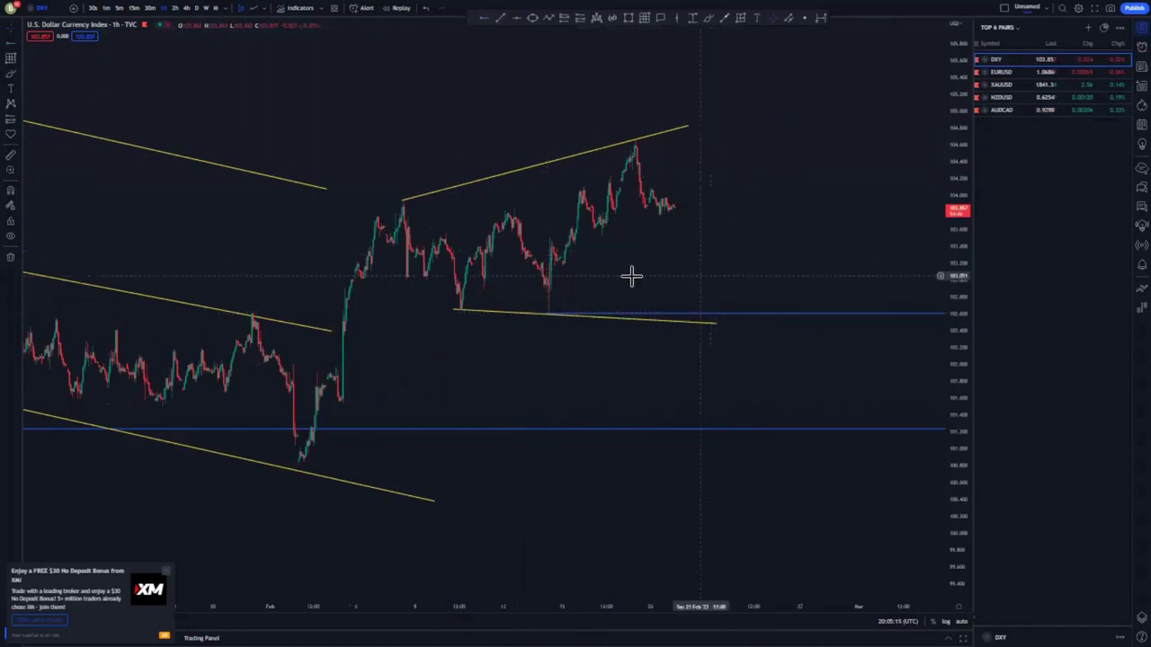
click(499, 17)
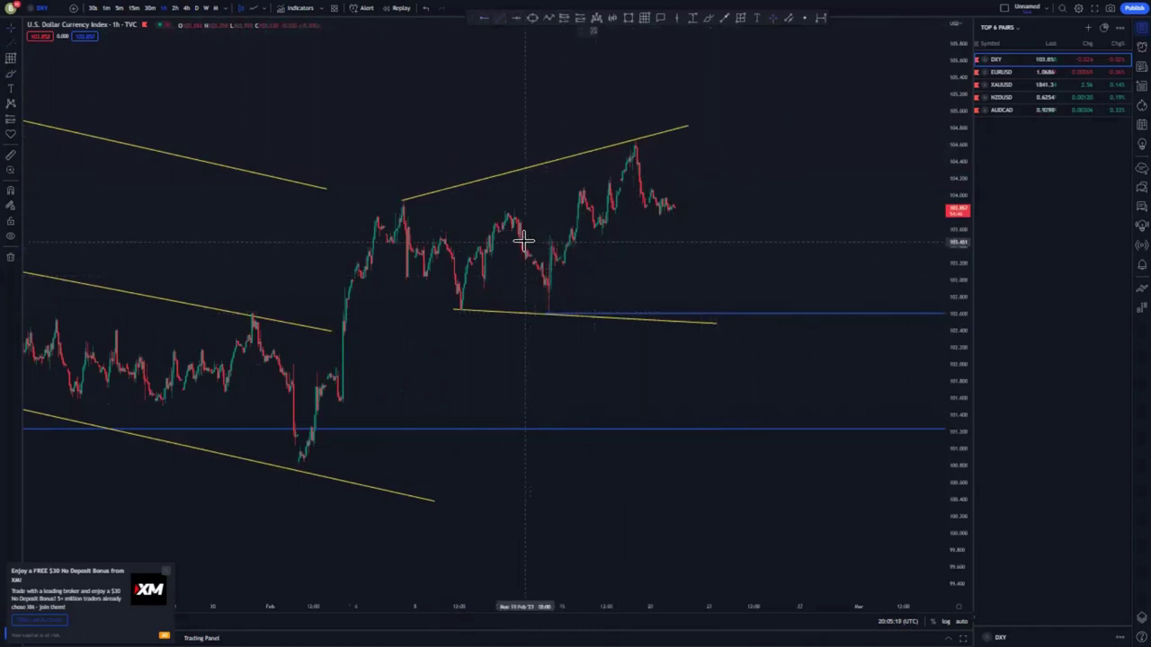
click(527, 241)
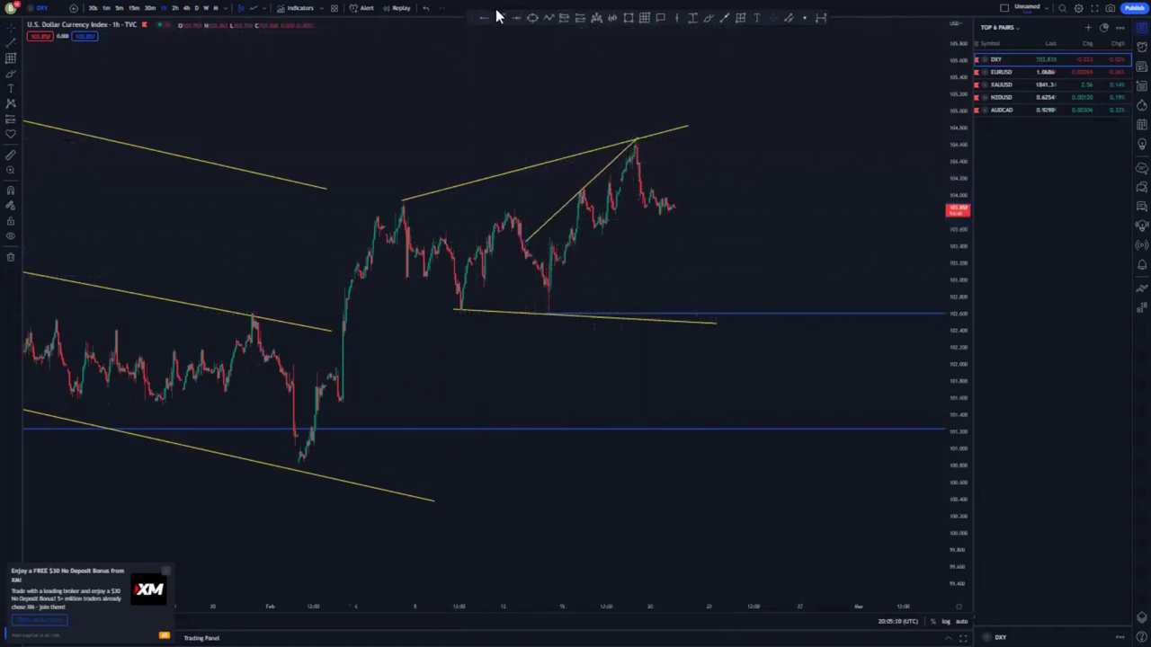
click(550, 306)
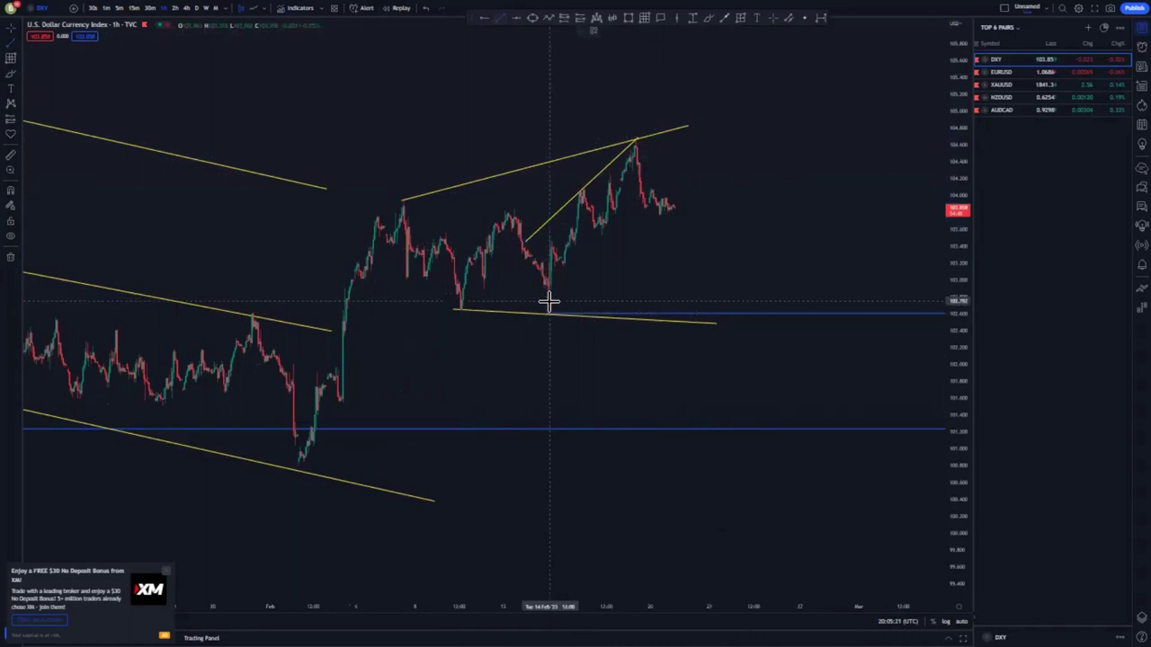
click(641, 179)
Draw an arrow from the latest price down to the horizontal ray near 102.6.
click(727, 19)
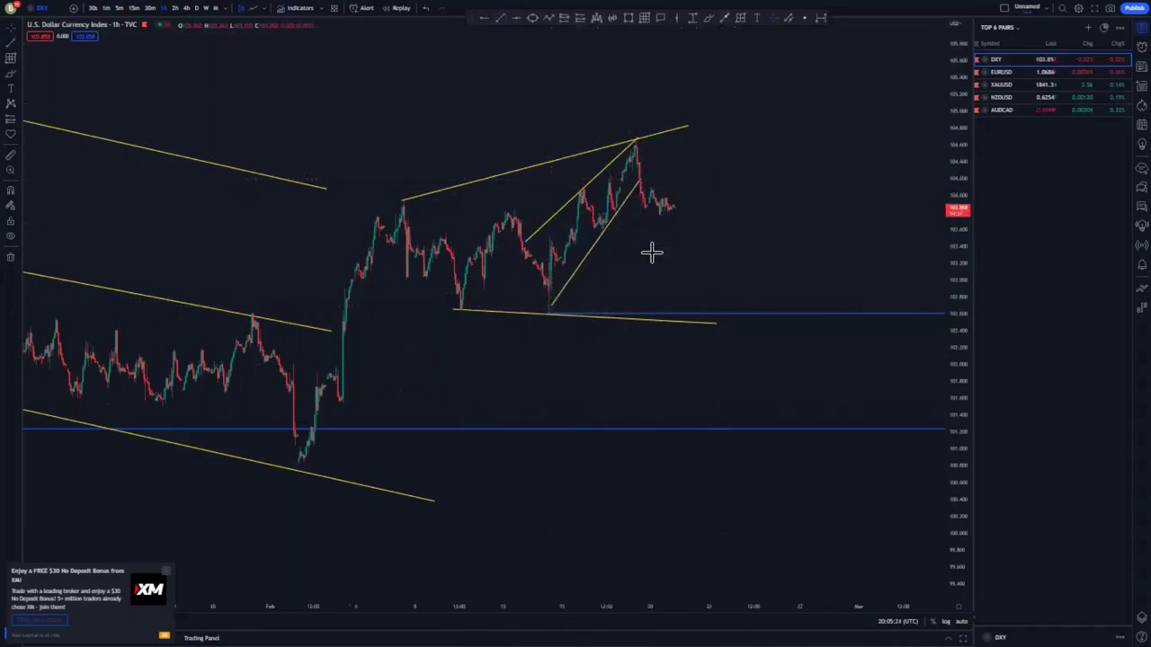
click(675, 206)
click(691, 313)
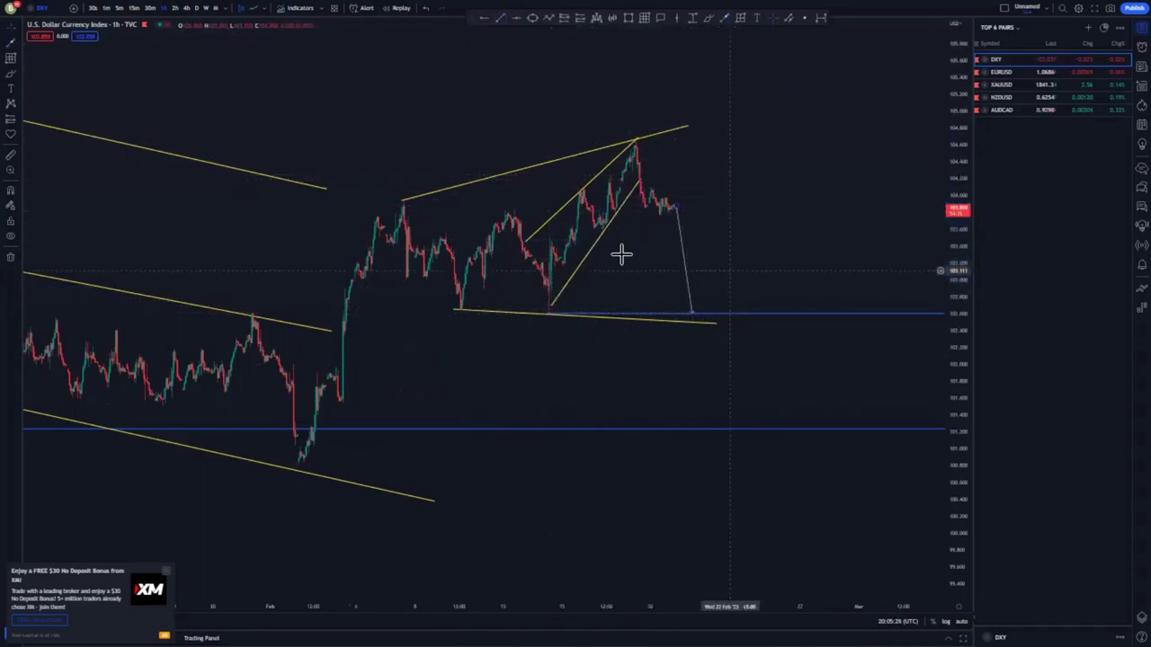
Circle the 9 and 14 February lows and the falling arrow's tip with the brush, and remove all the circles.
click(709, 19)
mouse_move(547, 304)
mouse_down()
mouse_move(564, 325)
mouse_move(559, 308)
mouse_up()
drag(708, 319, 696, 308)
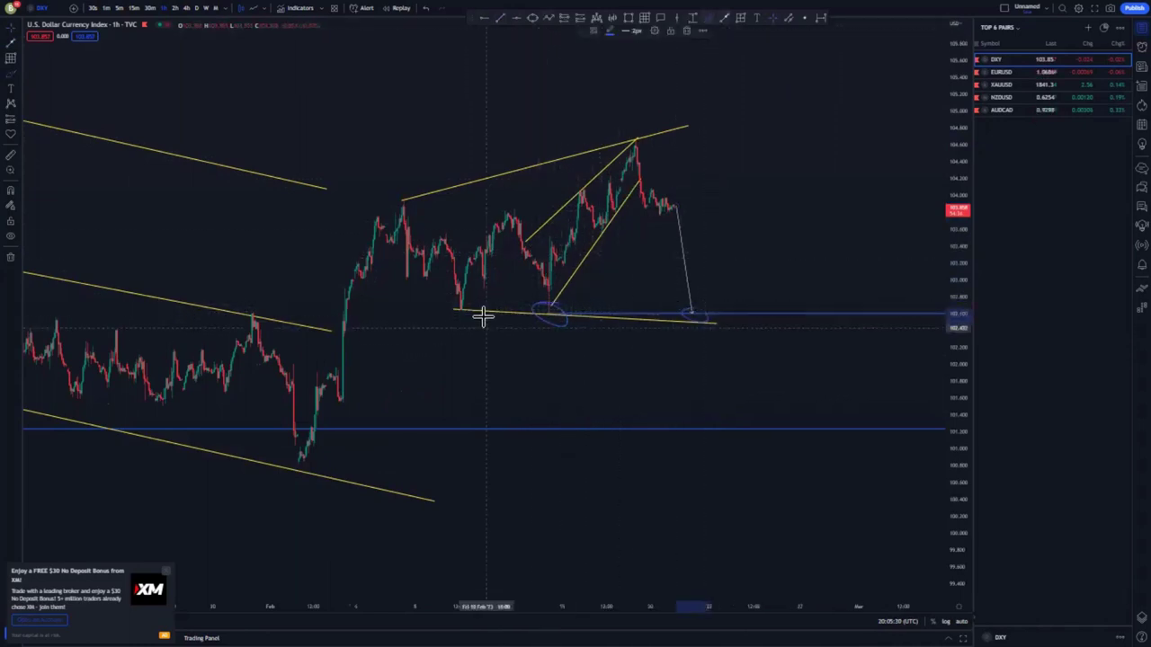
mouse_move(462, 303)
mouse_down()
mouse_move(475, 305)
mouse_move(465, 300)
mouse_move(463, 313)
mouse_move(475, 305)
mouse_up()
mouse_move(547, 305)
mouse_down()
mouse_move(567, 318)
mouse_move(559, 305)
mouse_up()
drag(707, 311, 698, 314)
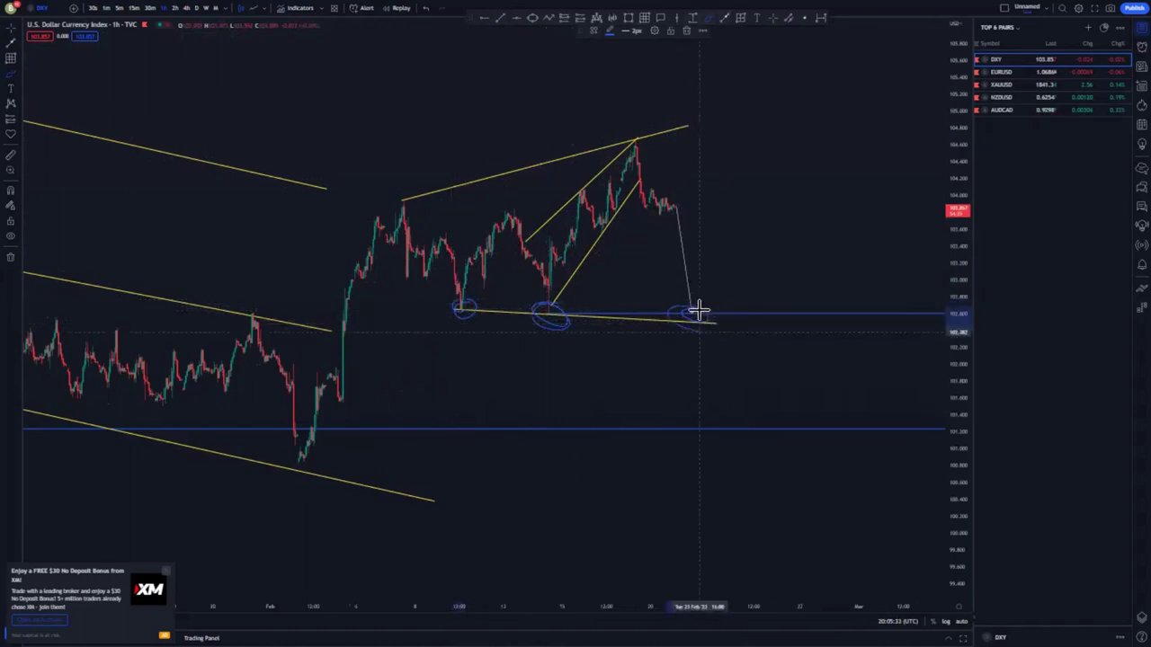
click(687, 31)
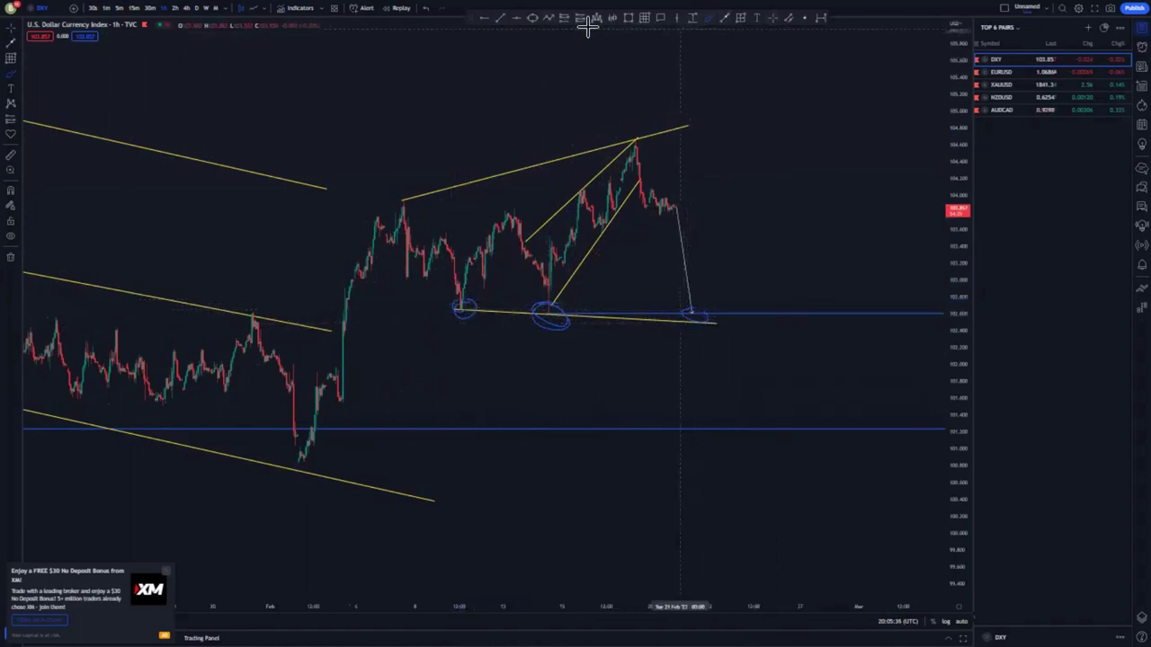
click(426, 8)
click(426, 9)
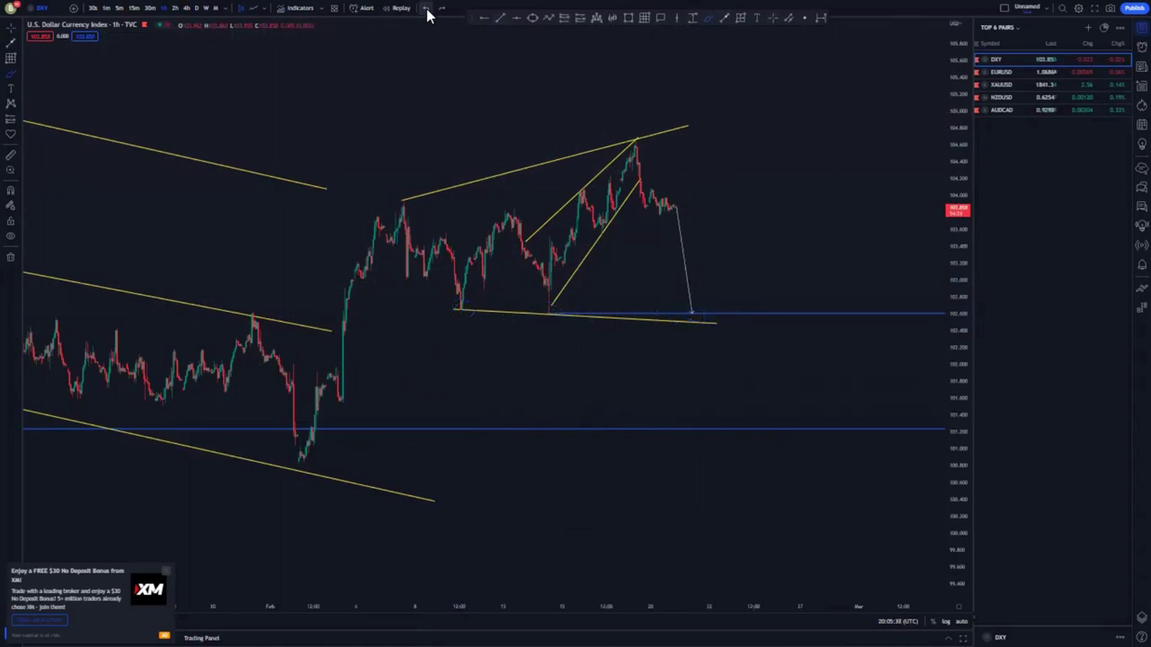
Add a long position at the arrow's tip near 102.63, with the stop at about 102.27 and the target at about 104.8.
click(579, 17)
click(690, 312)
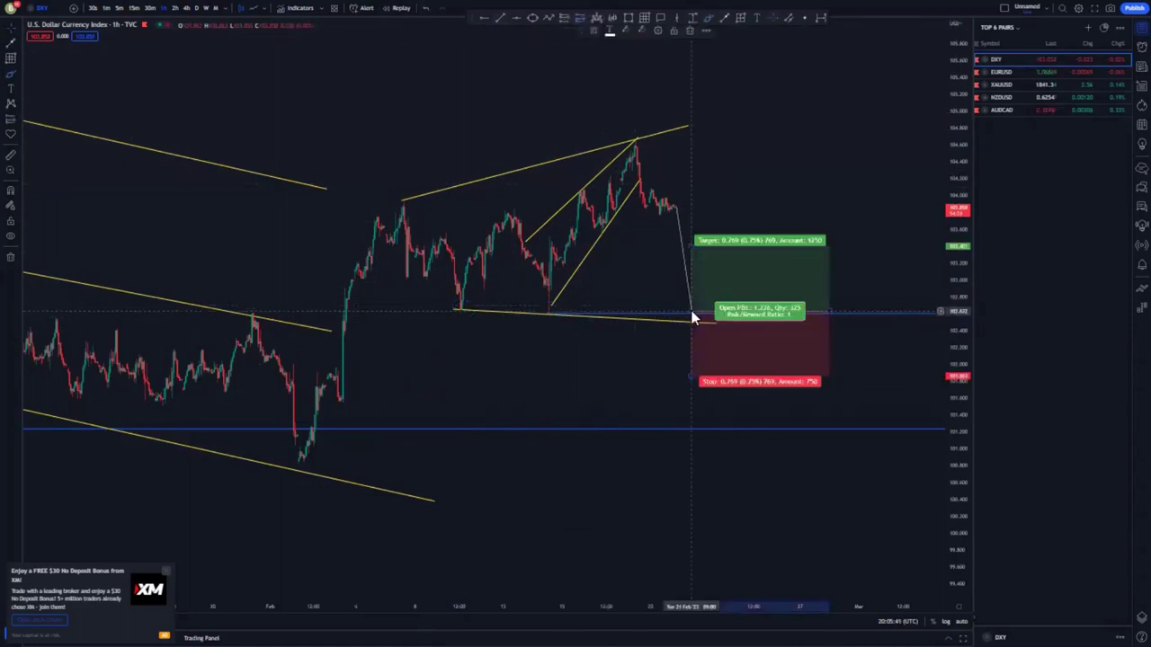
mouse_move(687, 357)
mouse_down()
mouse_move(686, 329)
mouse_move(685, 342)
mouse_up()
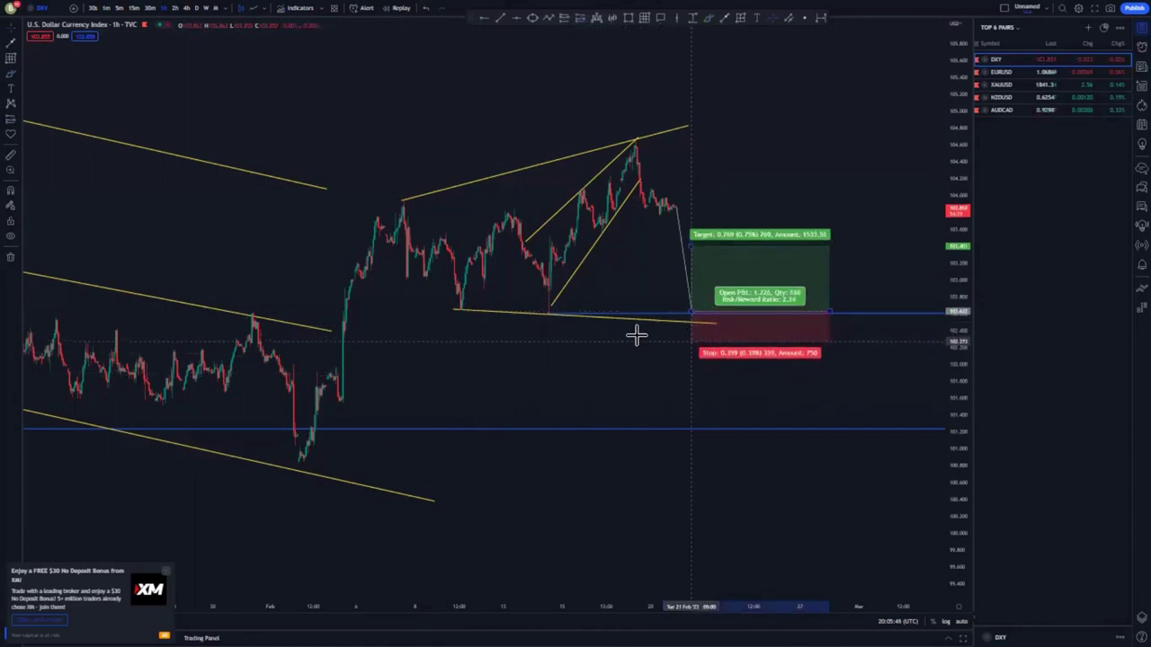
drag(690, 243, 690, 129)
click(661, 165)
scroll(596, 406, down, 4)
drag(966, 114, 897, 378)
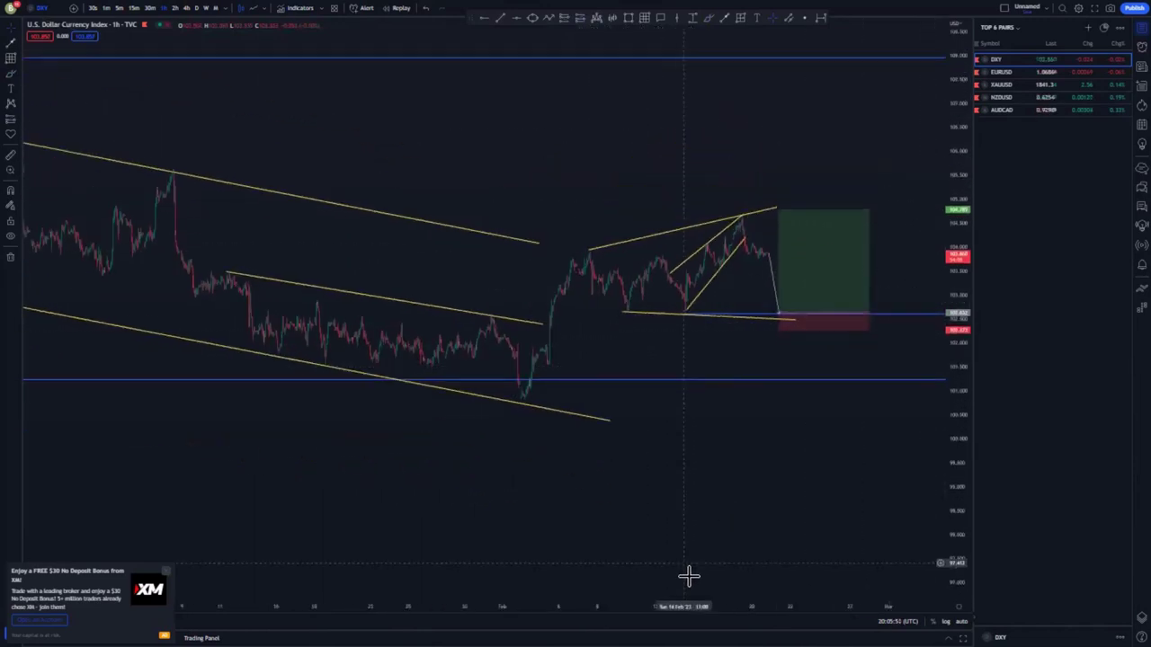
Raise the long position's target to the upper horizontal ray near 107.98 and extend the position further into the future.
drag(715, 605, 776, 506)
drag(830, 258, 828, 103)
click(724, 351)
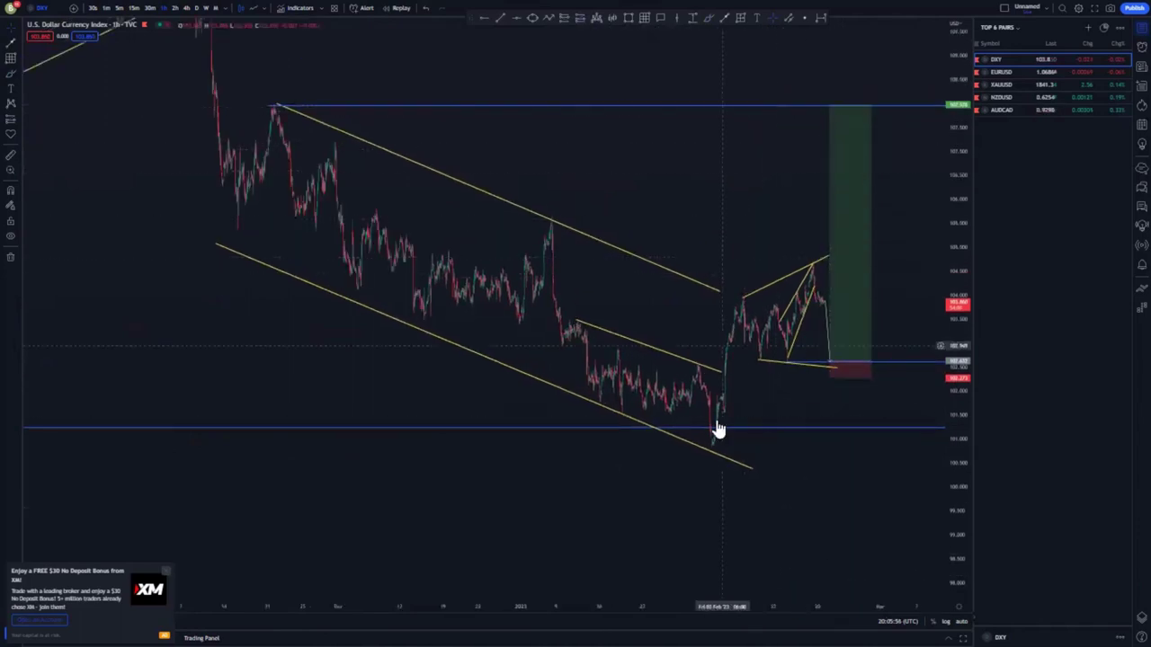
scroll(721, 423, up, 5)
drag(814, 362, 864, 362)
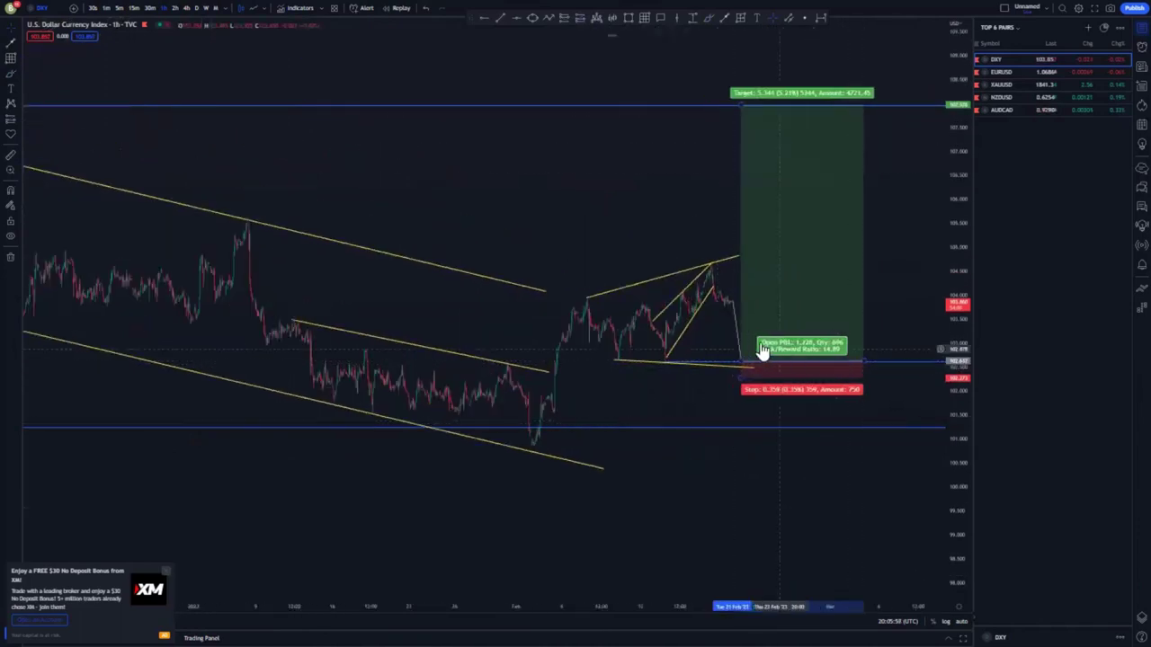
Replace the falling arrow with a freehand brush path descending from the latest price to the horizontal ray near 102.6.
click(737, 322)
click(736, 326)
key(Delete)
click(708, 20)
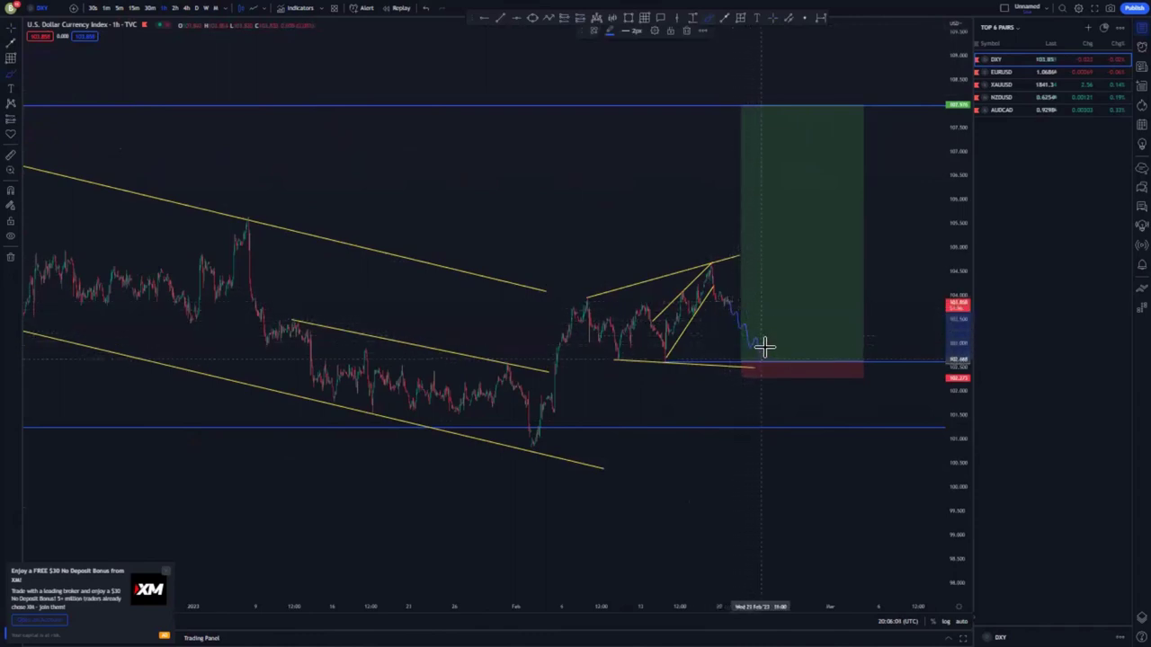
Draw a falling trend line from the 17 February high near 104.62 to the end of the brushed path at the ray.
click(501, 18)
click(714, 264)
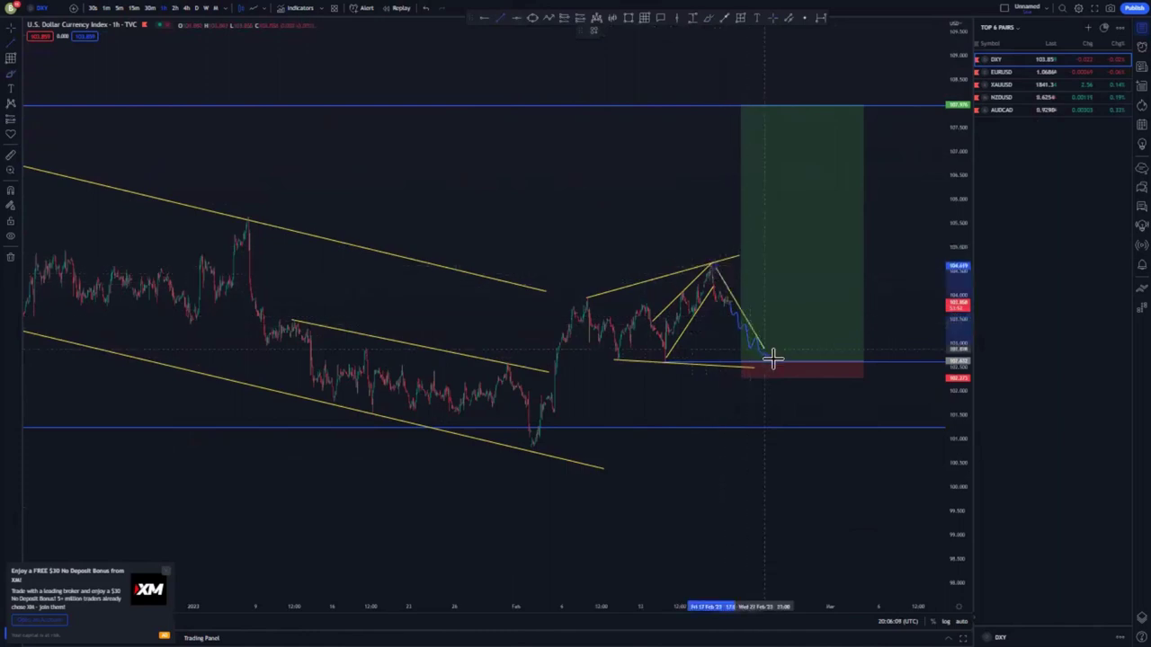
click(721, 329)
Brush and box a sideways range above the ray, and move the long position onto it with entry near 103.55 and stop near 102.84.
click(708, 20)
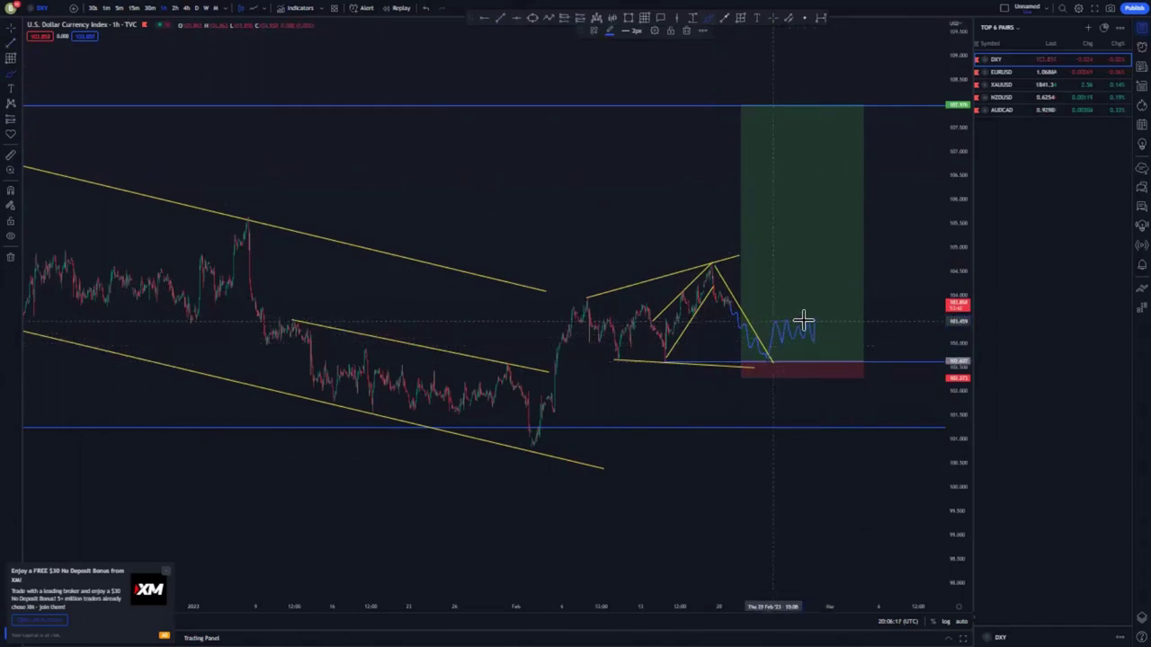
mouse_move(779, 342)
mouse_down()
mouse_move(815, 343)
mouse_move(883, 268)
mouse_up()
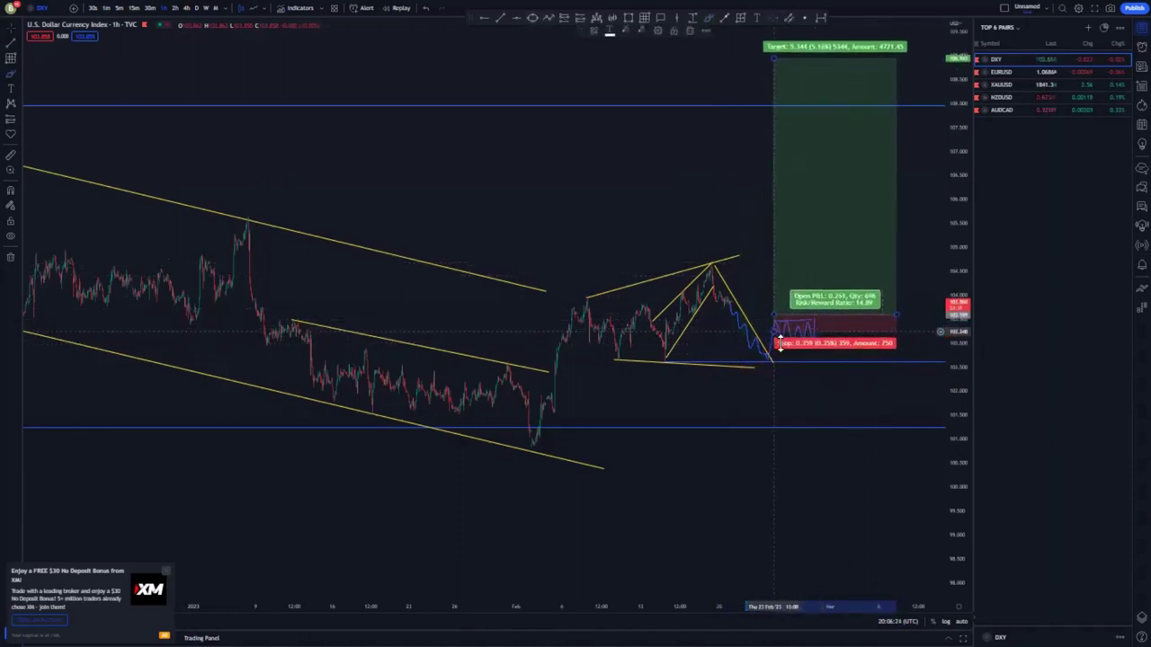
drag(780, 343, 780, 360)
drag(814, 313, 825, 317)
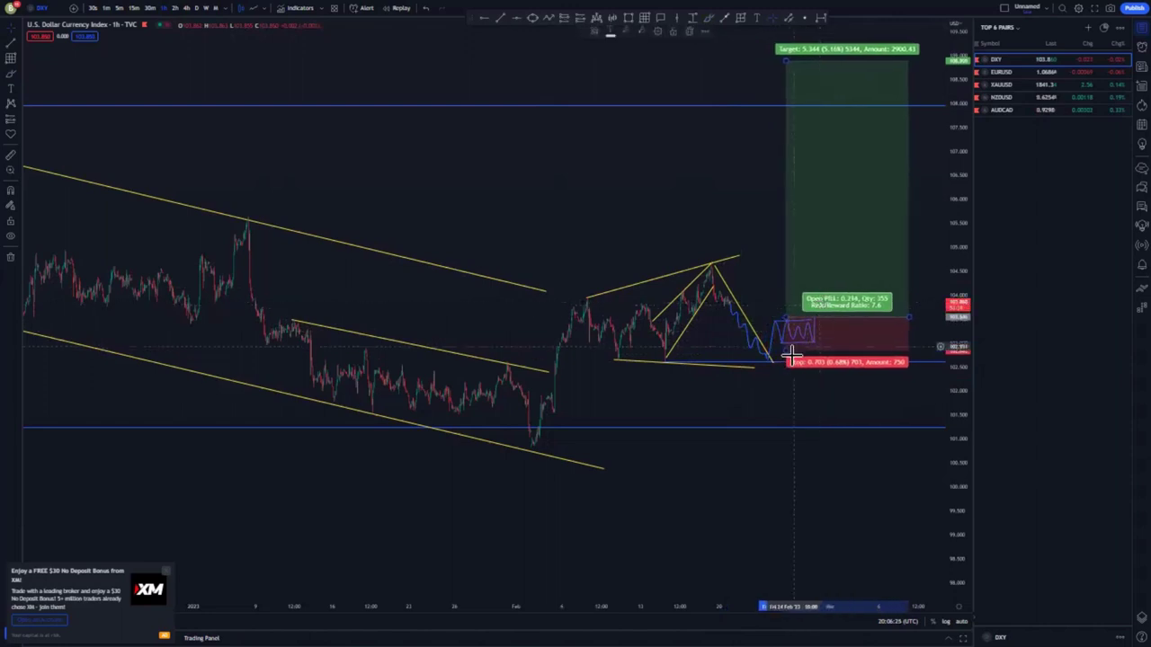
click(778, 403)
Lower the long position's target to the upper horizontal ray near 107.98.
scroll(779, 403, down, 4)
drag(686, 231, 577, 259)
scroll(684, 340, down, 1)
scroll(905, 227, down, 2)
drag(956, 233, 955, 299)
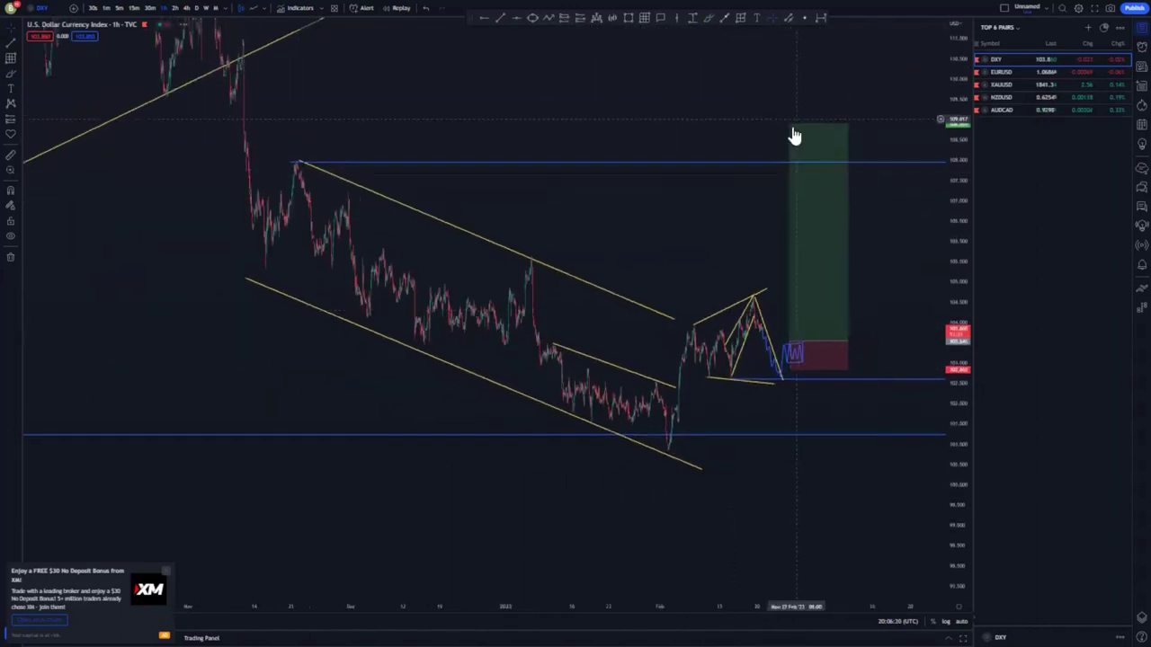
drag(787, 125, 787, 162)
click(679, 239)
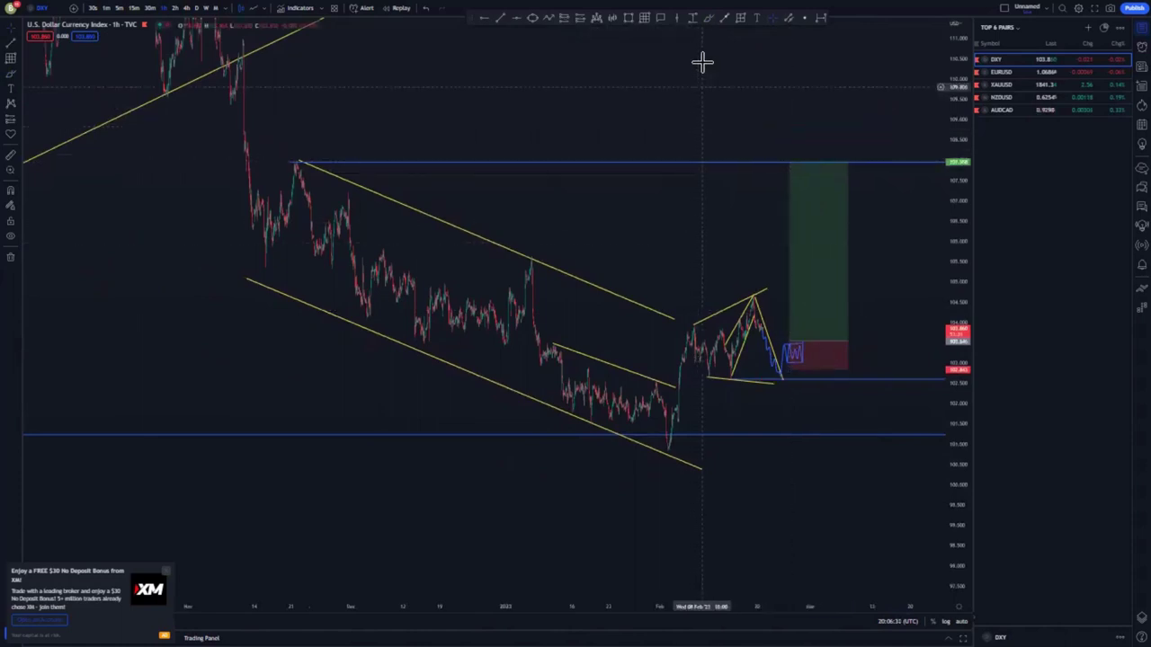
Circle the upper ray's starting high and brush a fall from about 108 to 101, and undo both marks and the last target change.
click(710, 18)
drag(293, 146, 294, 160)
mouse_move(789, 166)
mouse_down()
mouse_move(794, 124)
mouse_move(824, 251)
mouse_move(856, 285)
mouse_move(881, 449)
mouse_up()
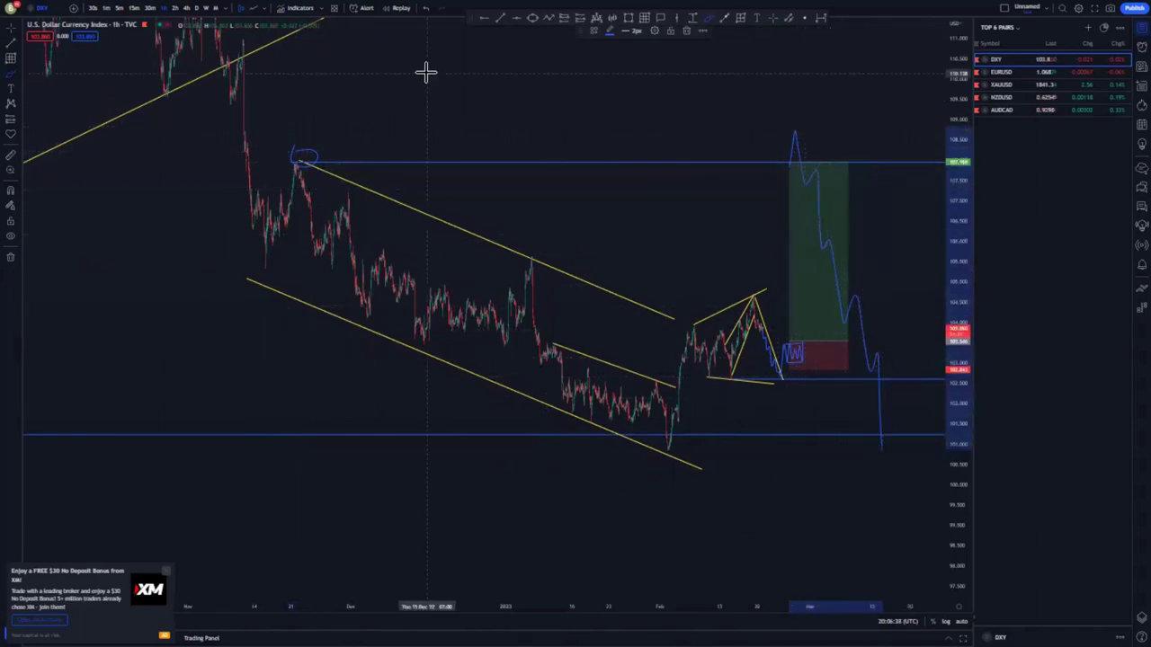
click(423, 9)
click(424, 9)
click(424, 9)
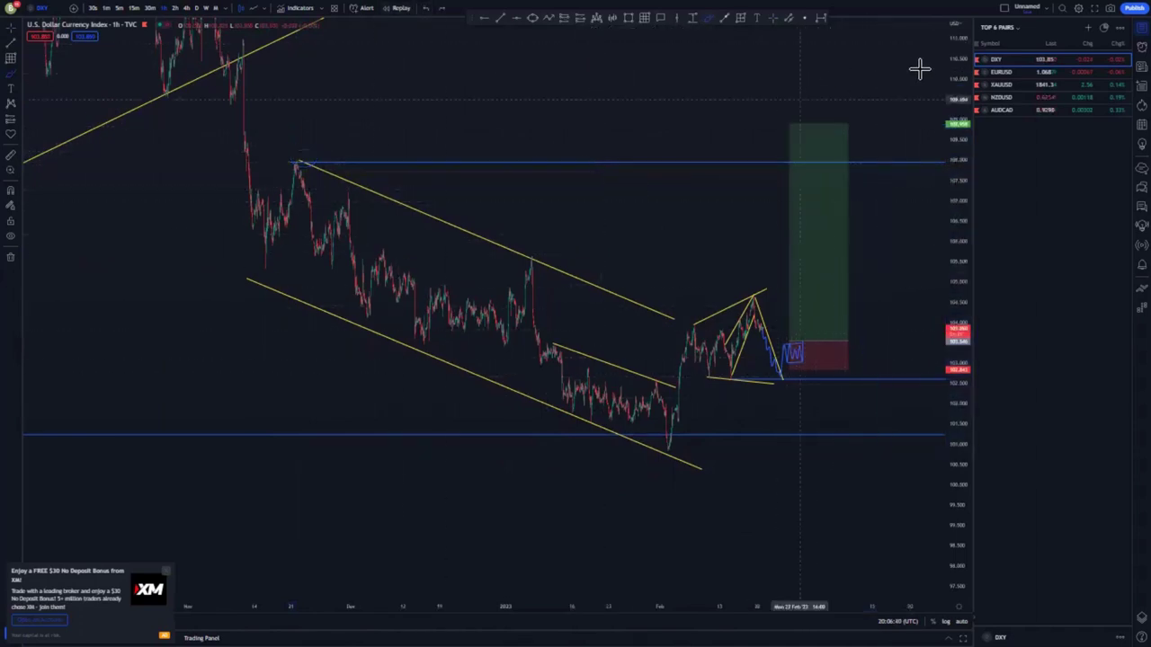
Switch to the EURUSD daily chart and show the decline through 2022 up to the latest price.
drag(814, 83, 704, 86)
drag(952, 56, 948, 204)
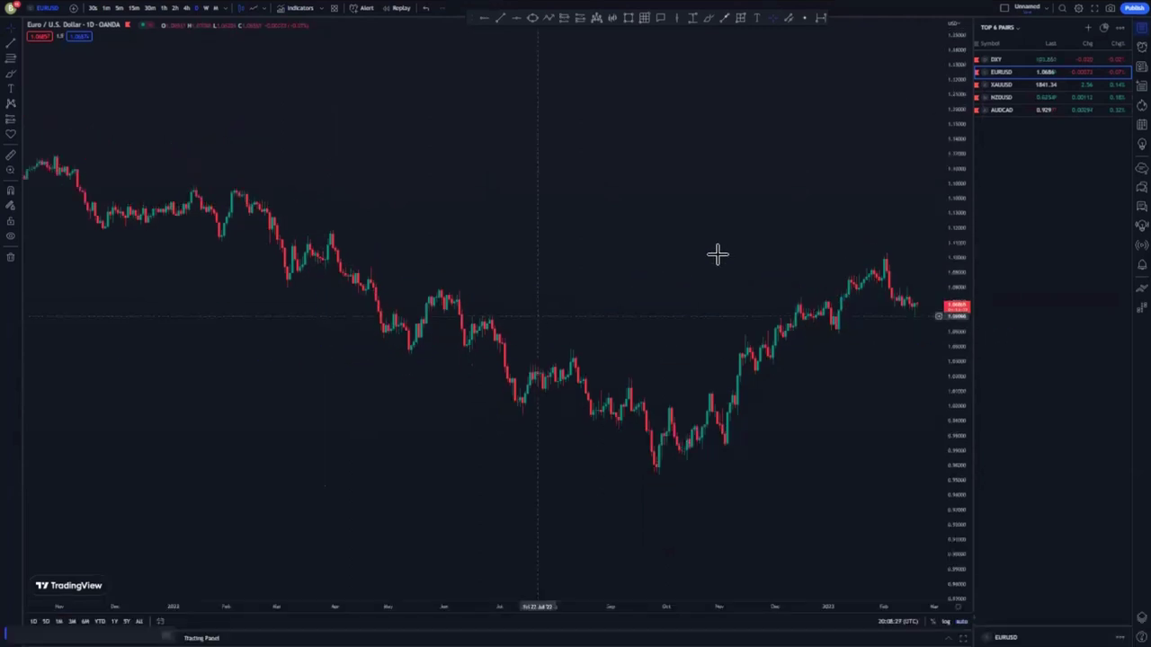
scroll(718, 255, down, 2)
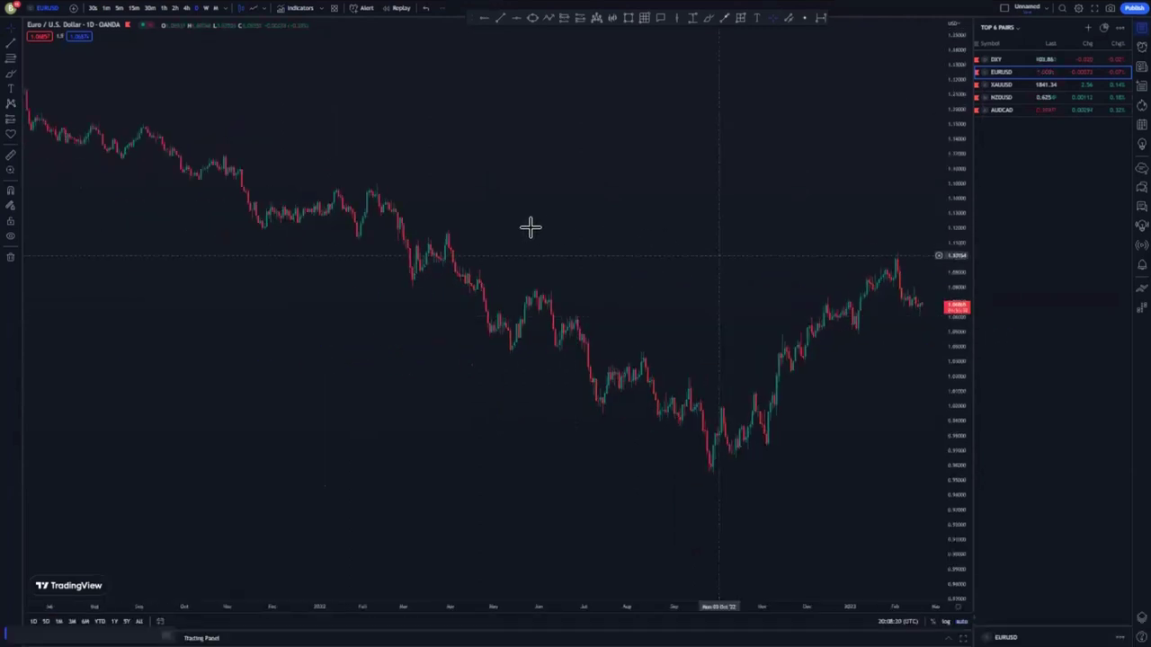
drag(472, 217, 437, 224)
scroll(641, 240, down, 3)
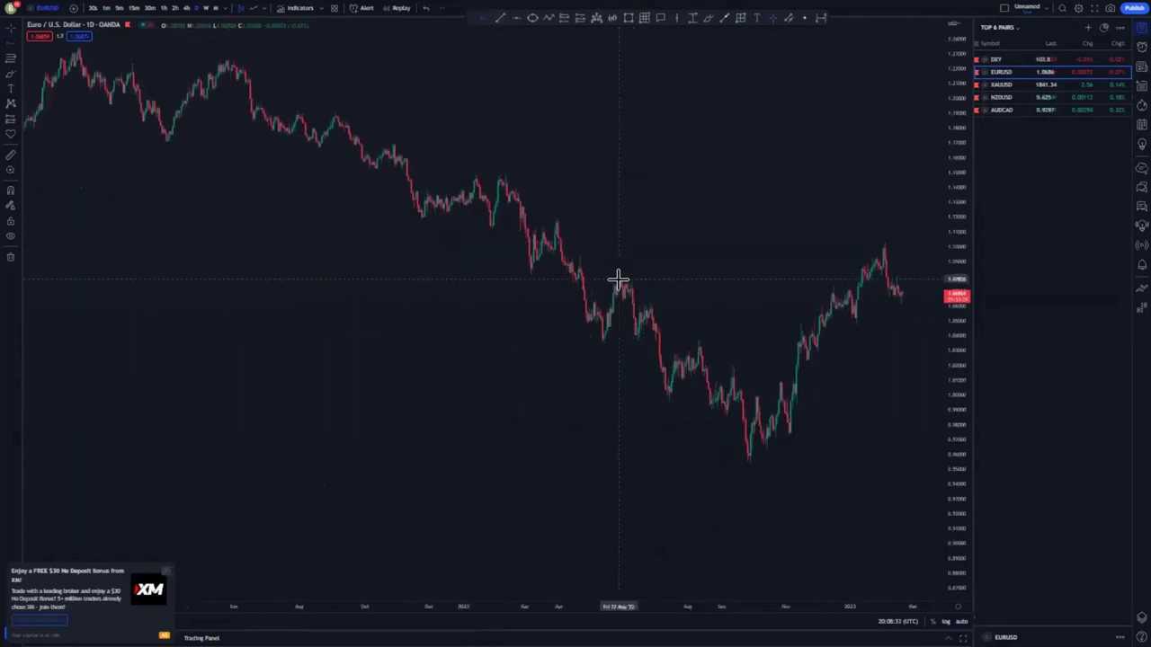
Draw a horizontal ray from the late-May 2022 high near 1.078.
click(619, 280)
click(742, 210)
drag(645, 204, 624, 202)
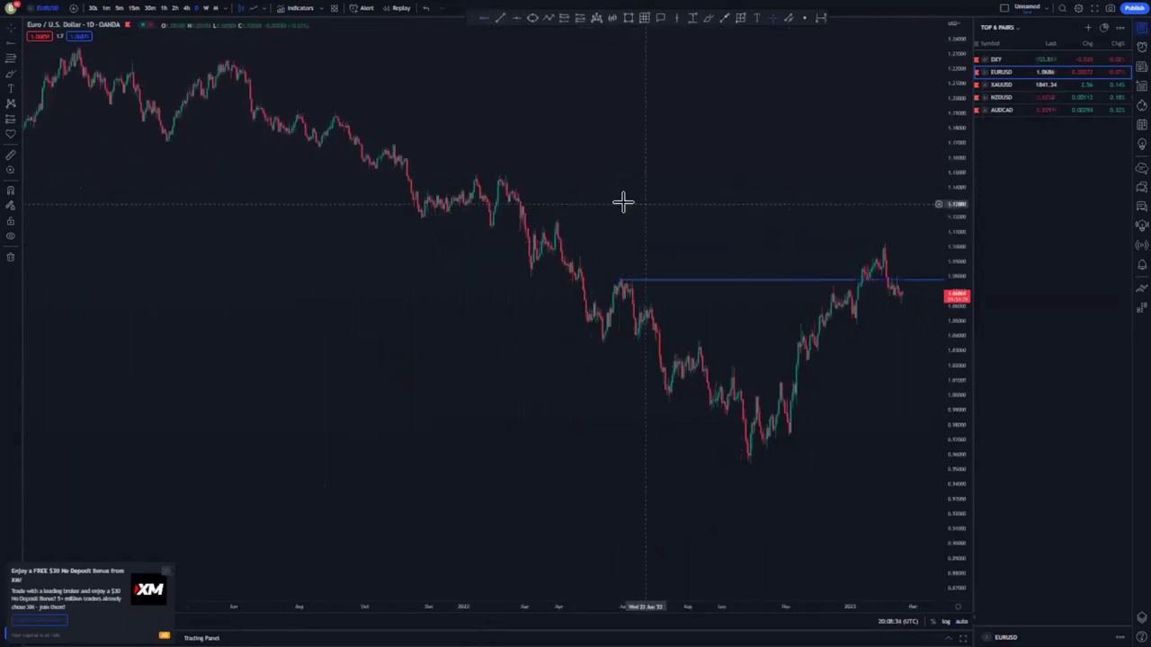
Draw a horizontal ray from the late-April 2022 high near 1.093 and delete the ray at the late-May high.
click(562, 255)
mouse_move(559, 256)
mouse_down()
mouse_move(534, 214)
mouse_move(558, 255)
mouse_up()
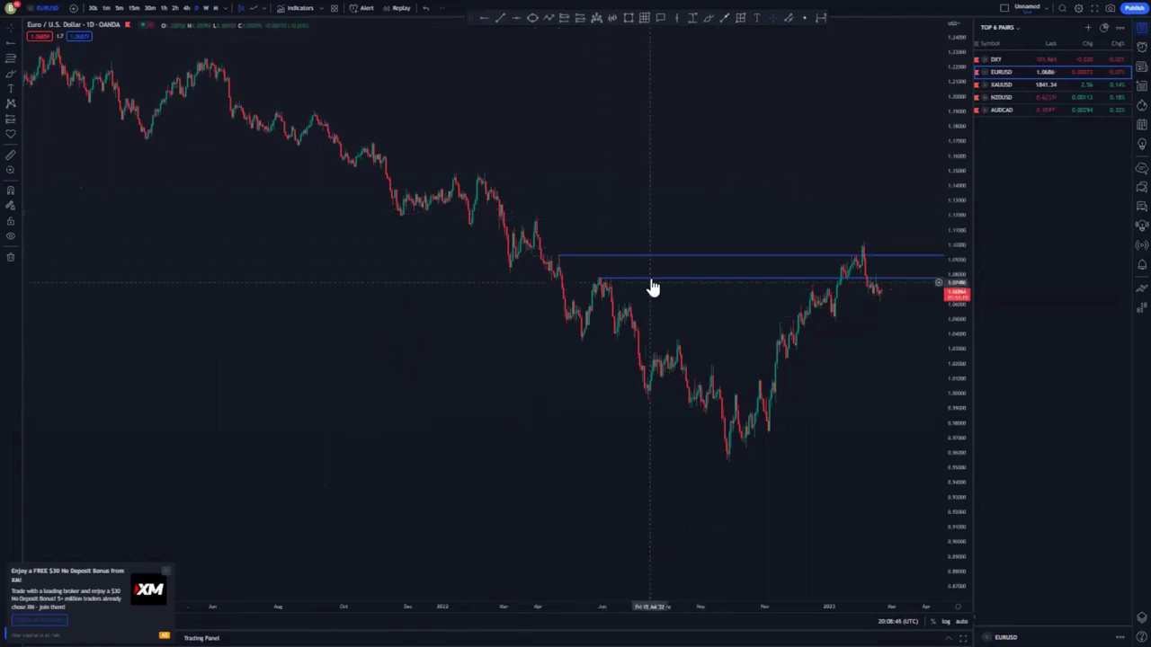
key(Delete)
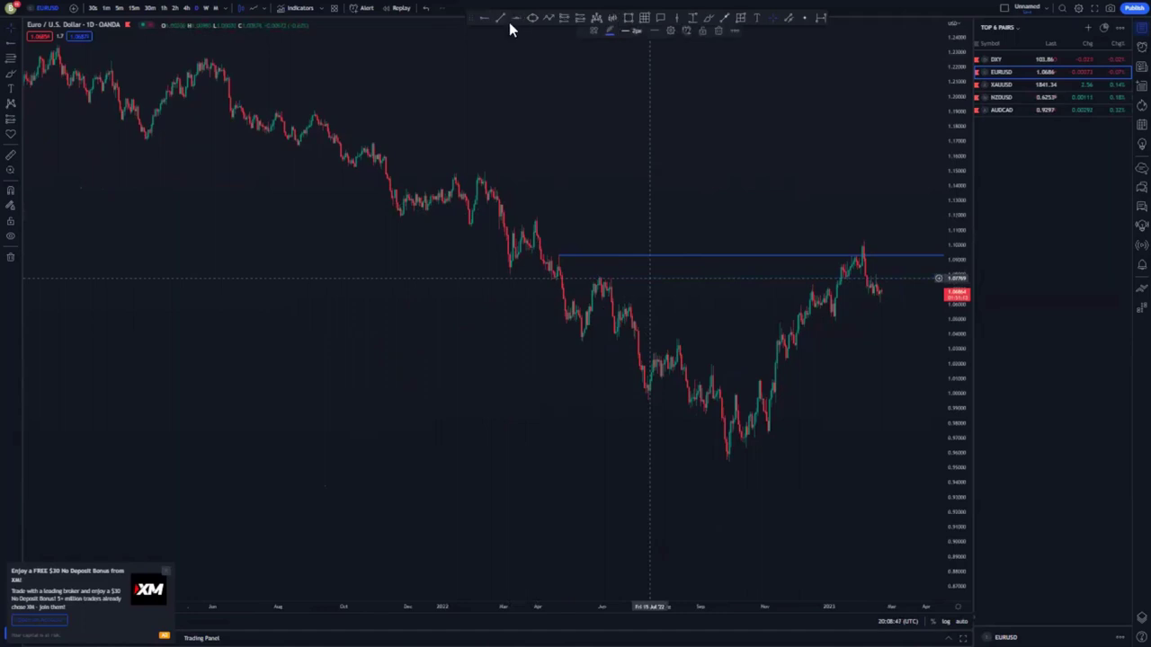
Draw a horizontal ray from the September 2022 low near 0.954, and remove the trial stroke over the climb.
click(727, 462)
drag(721, 368, 679, 355)
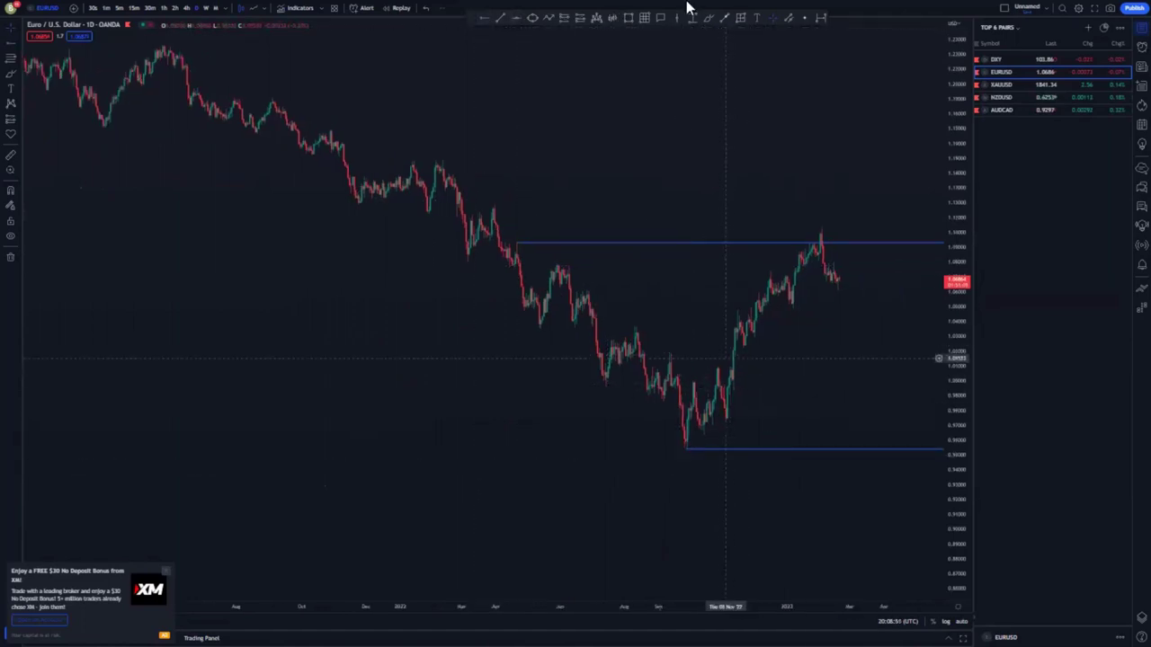
mouse_move(693, 346)
mouse_down()
mouse_move(799, 403)
mouse_move(822, 257)
mouse_up()
key(Delete)
Draw an arrow from the latest price down to about 0.949, just below the lower ray, and delete it.
click(724, 20)
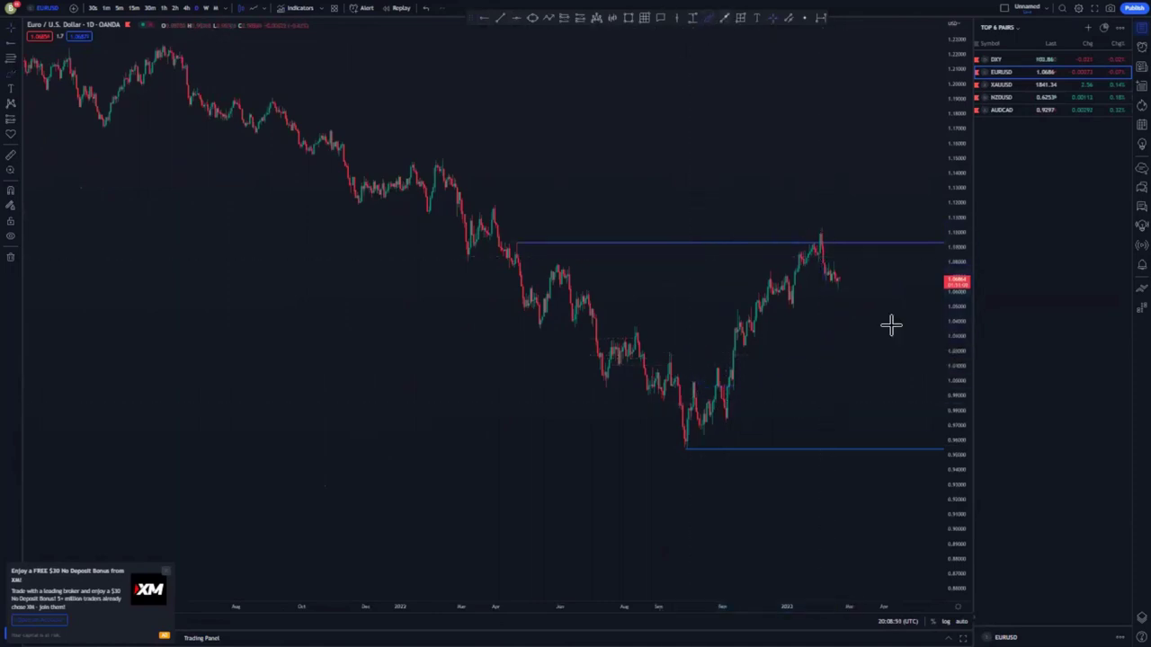
click(842, 279)
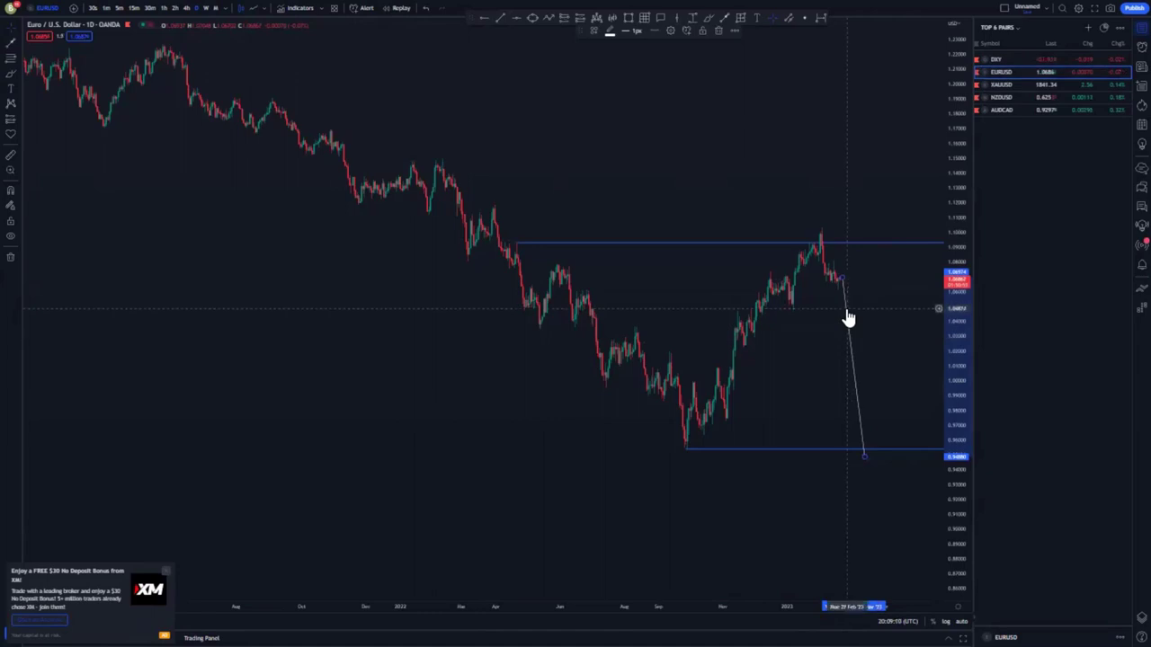
key(Delete)
Draw two rising trend lines enclosing the climb, from the September 2022 high to about 1.105 and from the early-November low to about 1.077.
scroll(684, 254, up, 1)
scroll(519, 57, up, 1)
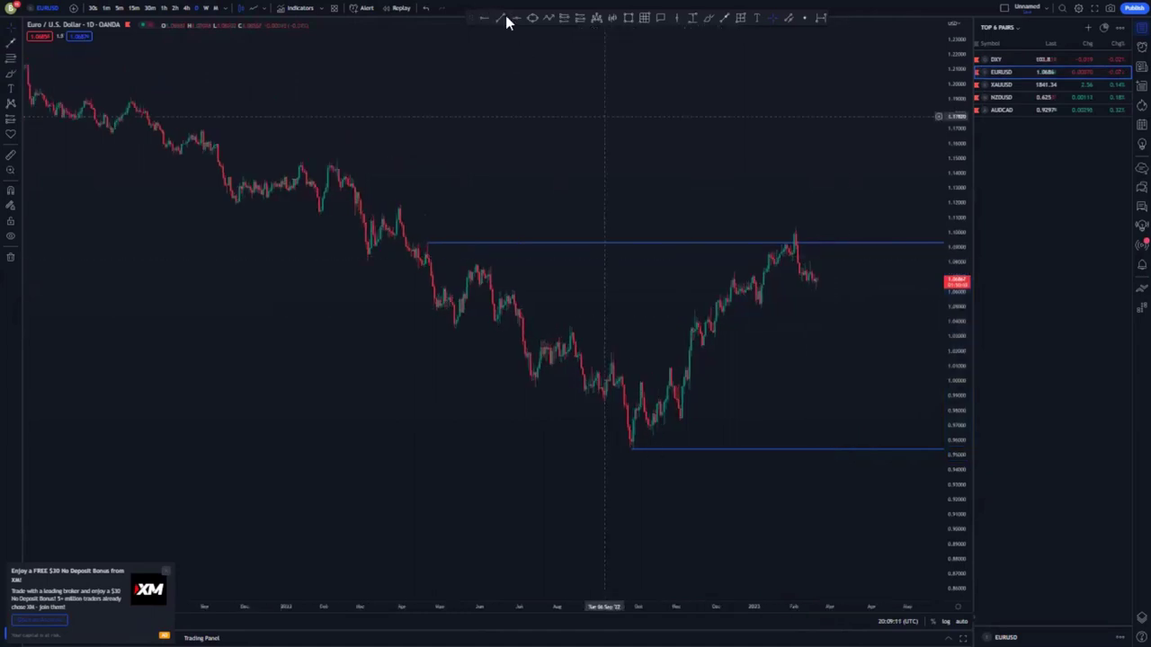
click(613, 350)
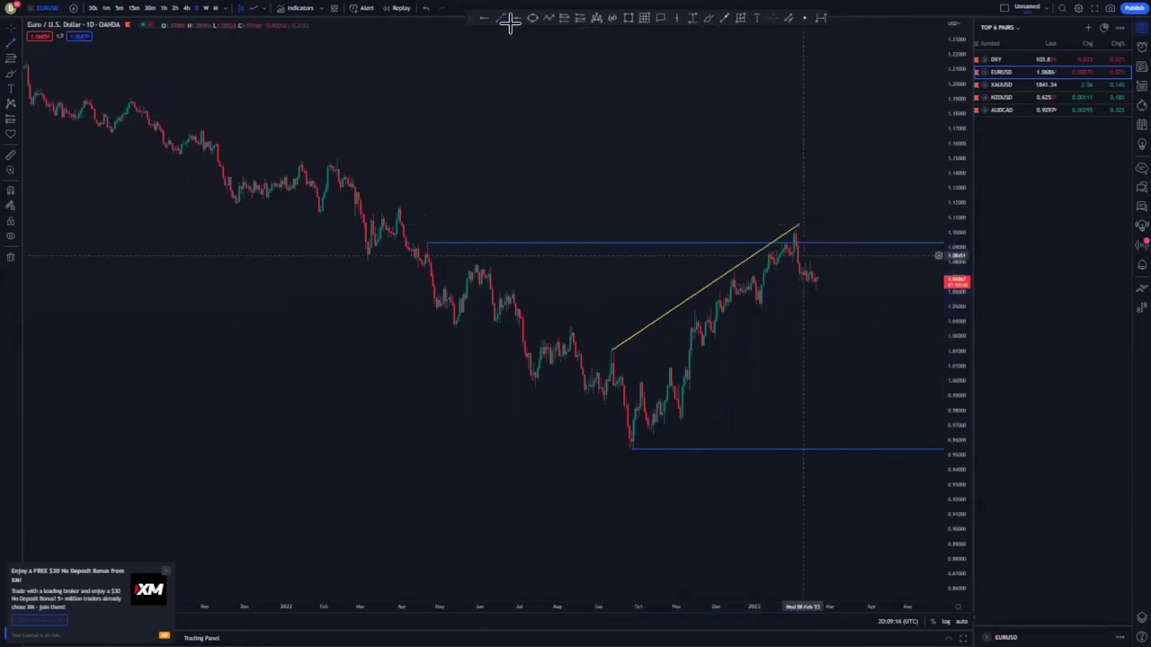
click(677, 425)
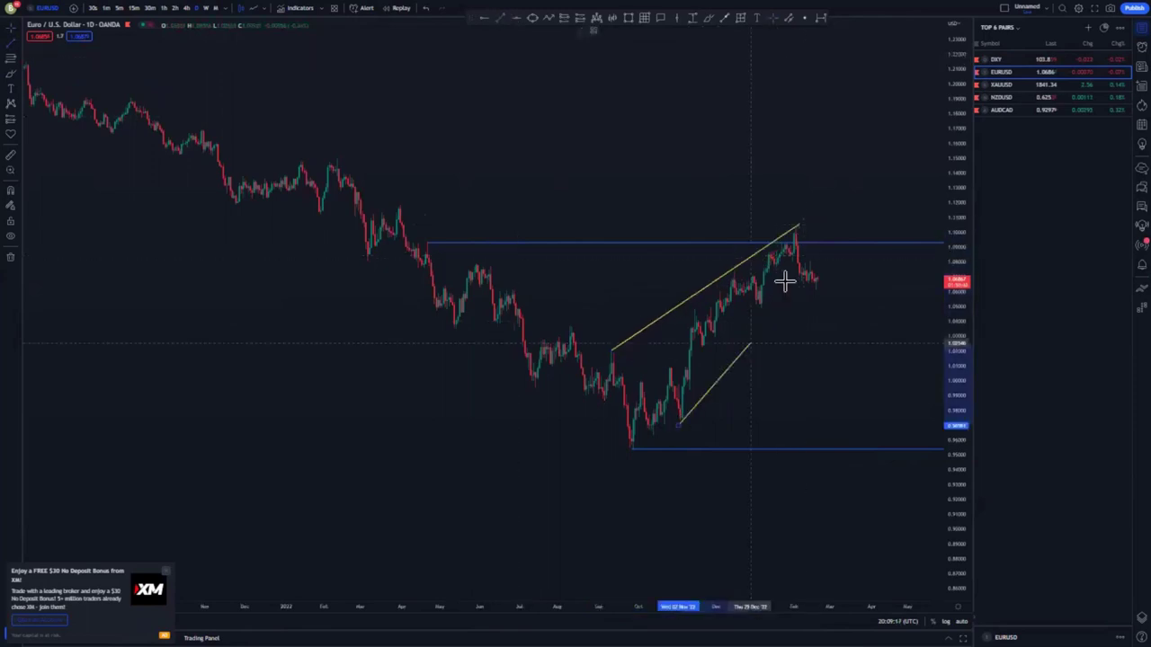
click(792, 267)
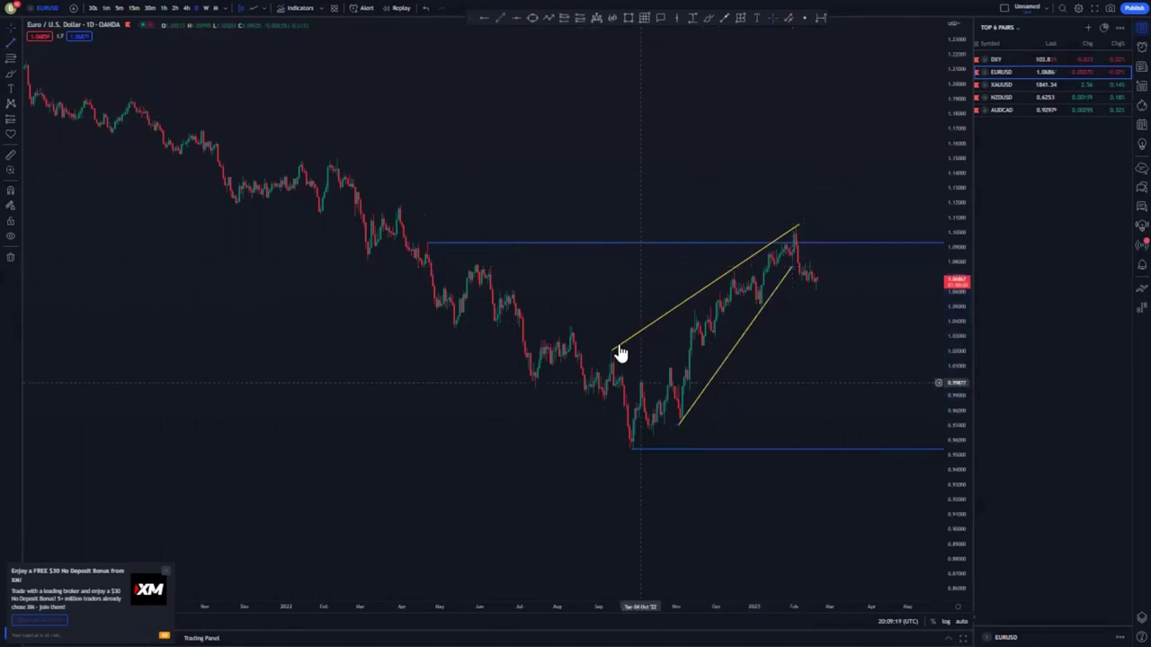
Steepen the upper trend line so it runs from about 1.005 in September 2022 to about 1.11 above the February high.
drag(612, 351, 631, 350)
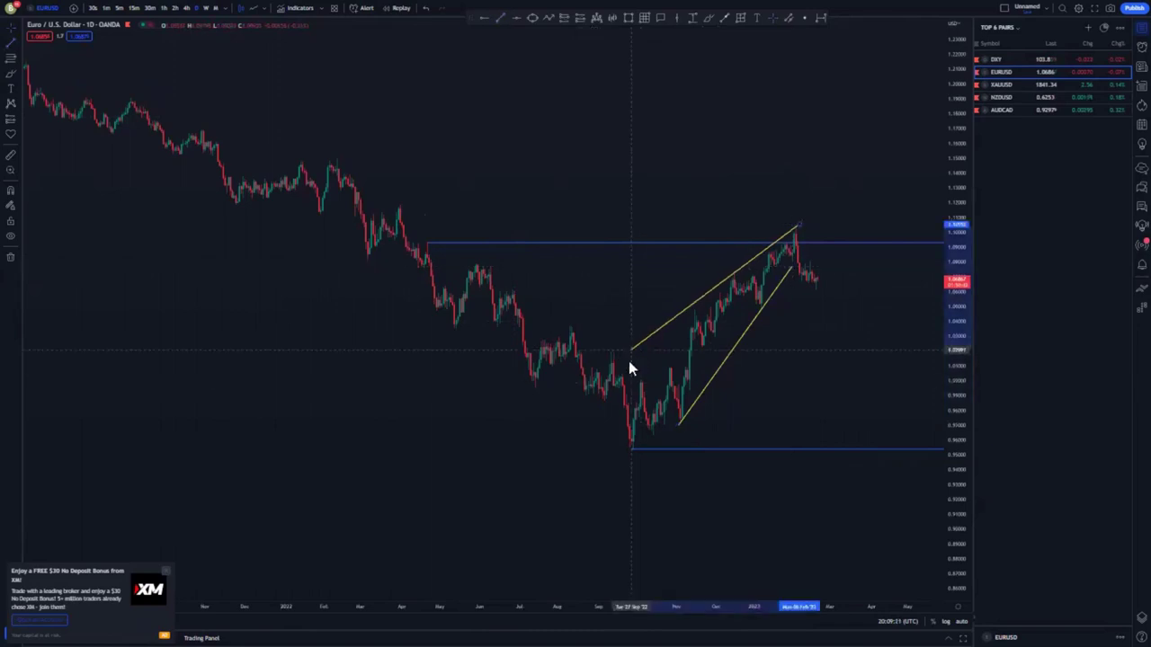
drag(797, 224, 796, 216)
click(738, 356)
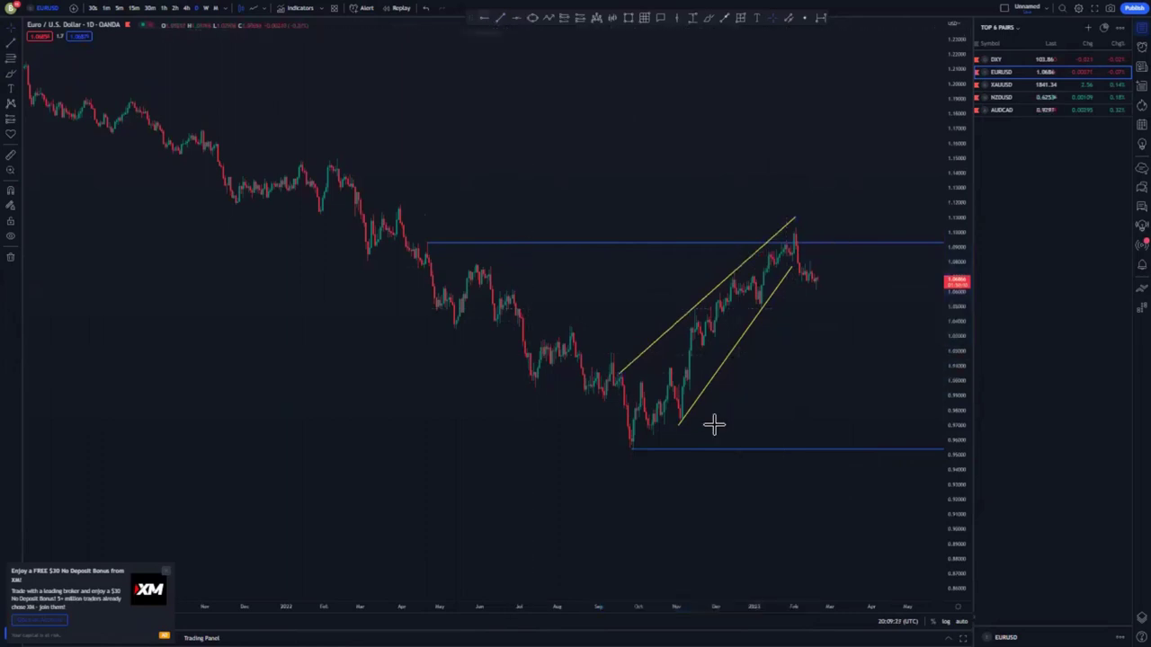
Draw a horizontal ray from the early-November 2022 low near 0.972 and align the lower trend line's start with it.
click(679, 422)
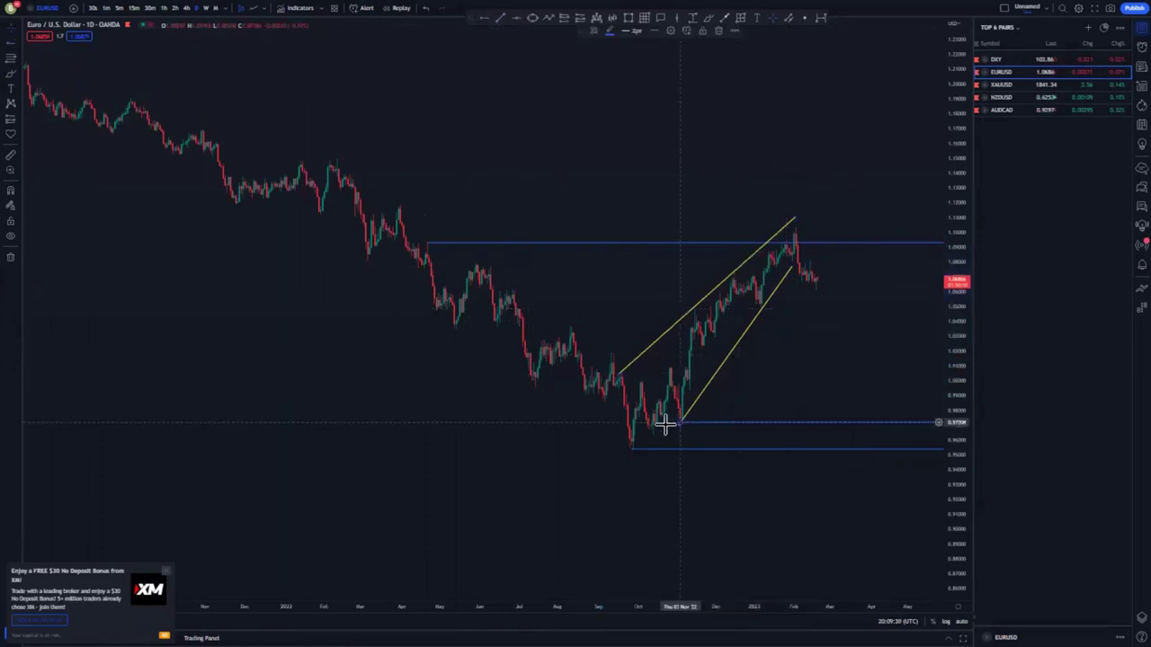
click(681, 427)
click(679, 425)
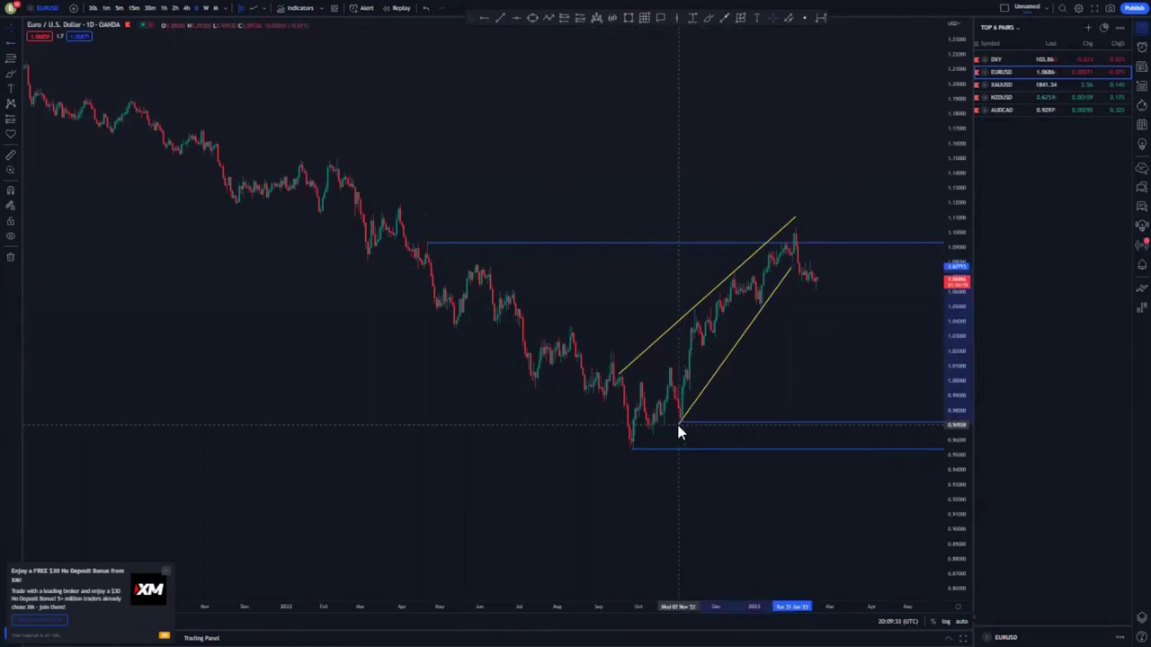
Circle the early-February drop and the break below the lower trend line with the brush, and remove both circles.
click(711, 14)
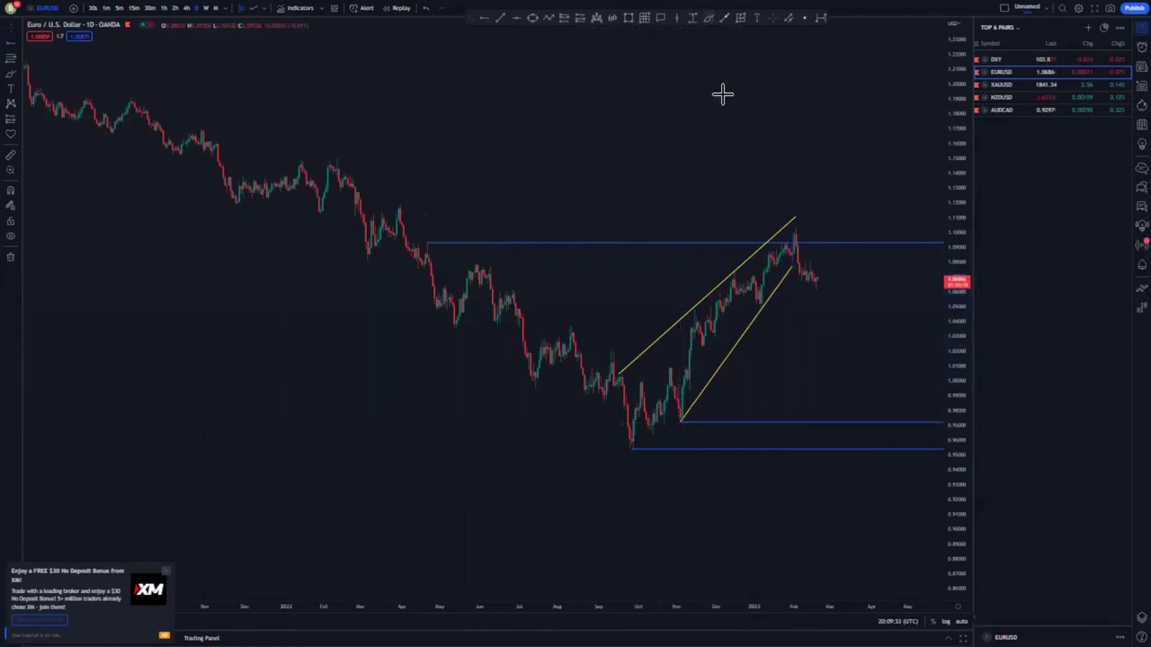
mouse_move(798, 221)
mouse_down()
mouse_move(796, 275)
mouse_move(799, 223)
mouse_up()
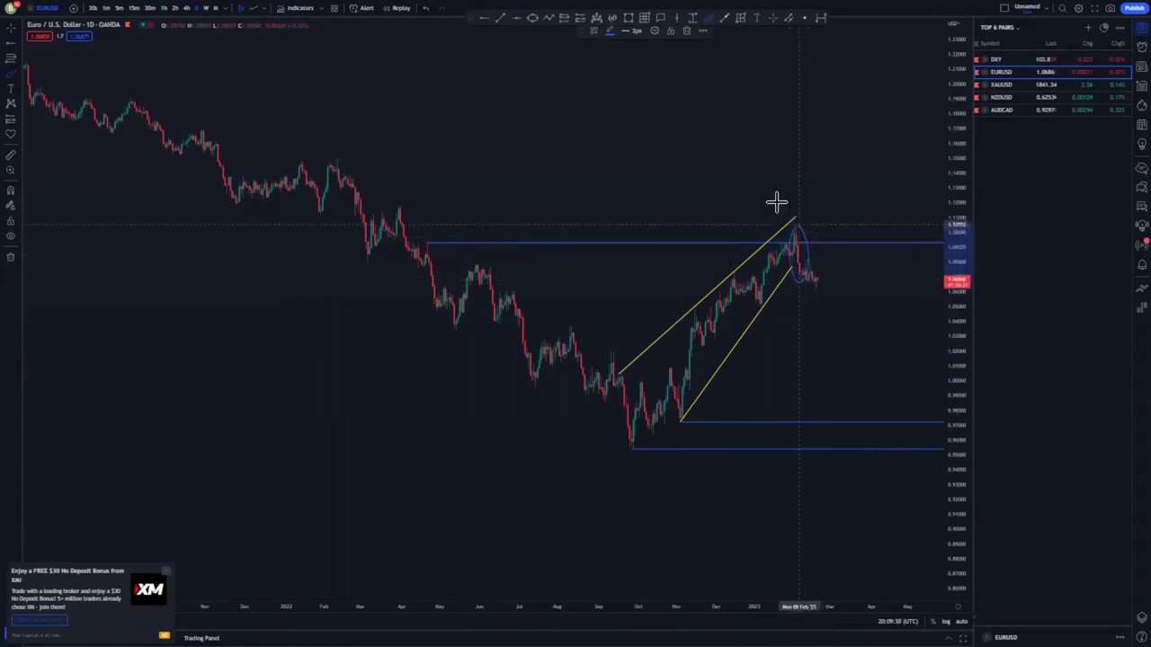
click(686, 31)
mouse_move(799, 277)
mouse_down()
mouse_move(827, 262)
mouse_move(805, 258)
mouse_up()
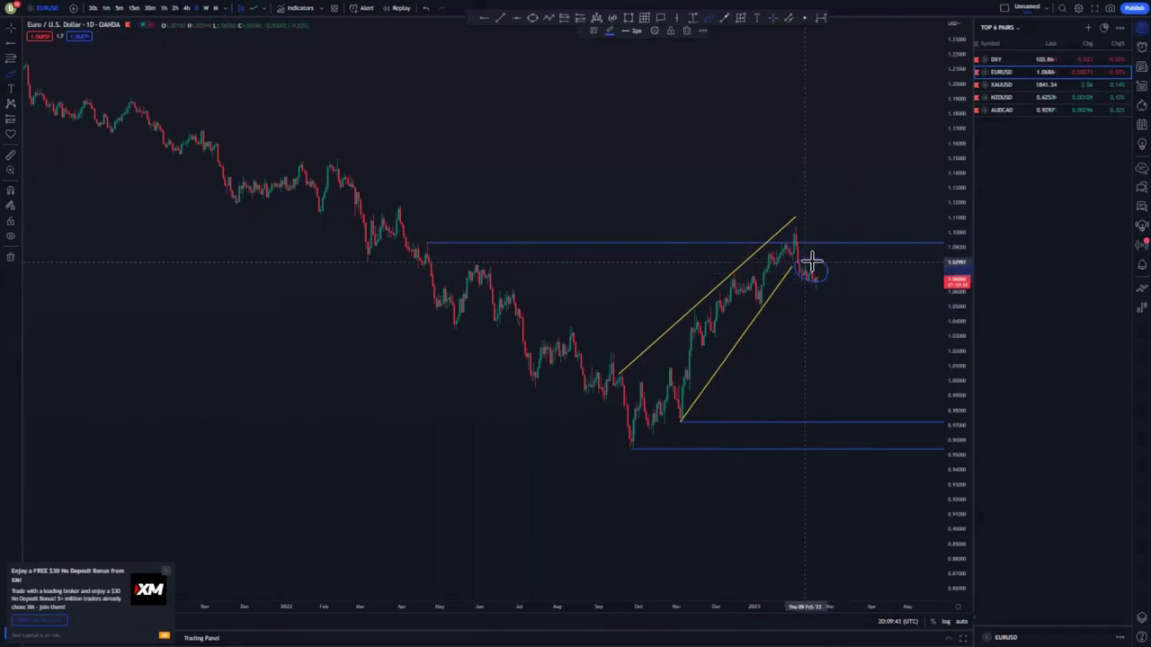
click(686, 30)
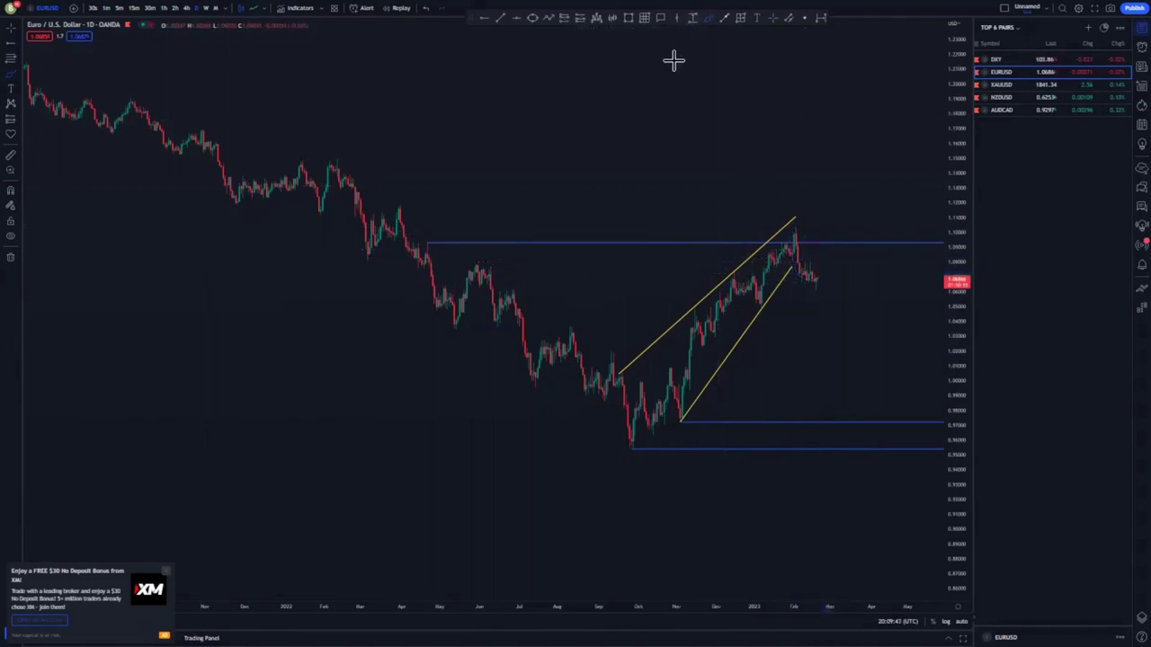
Change to the 4-hour chart and move the lower trend line's start to the November 2022 swing low near 0.994.
click(189, 6)
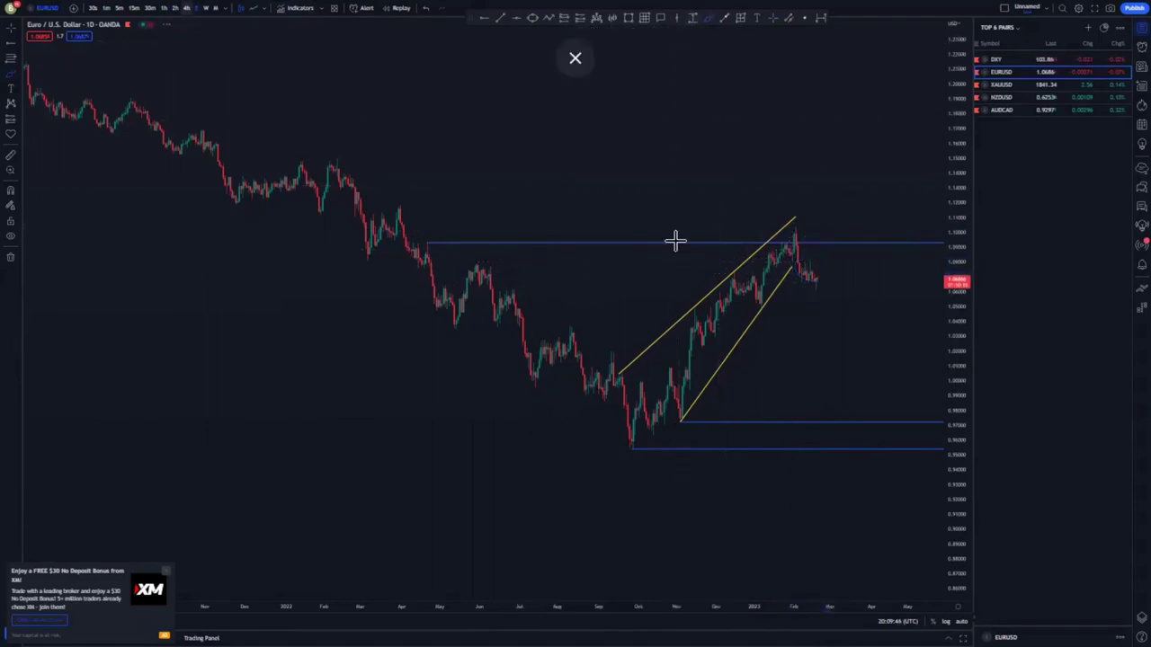
drag(942, 358, 953, 184)
drag(690, 151, 710, 298)
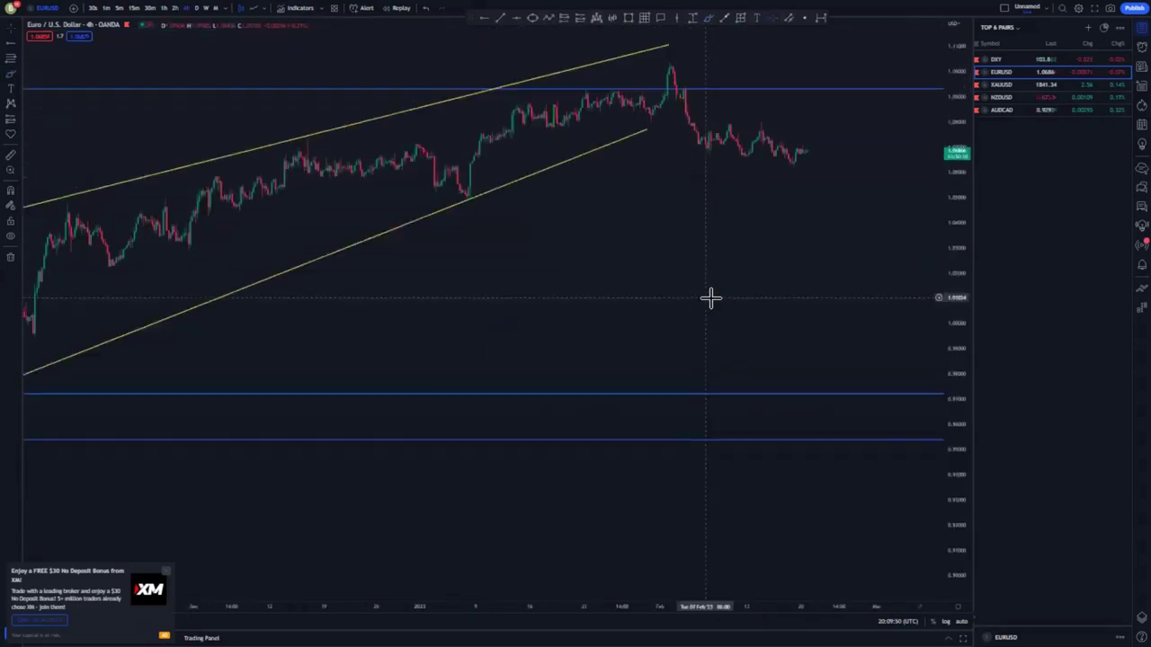
scroll(719, 295, down, 2)
drag(946, 303, 945, 238)
drag(727, 257, 792, 315)
scroll(720, 271, down, 2)
drag(362, 468, 396, 409)
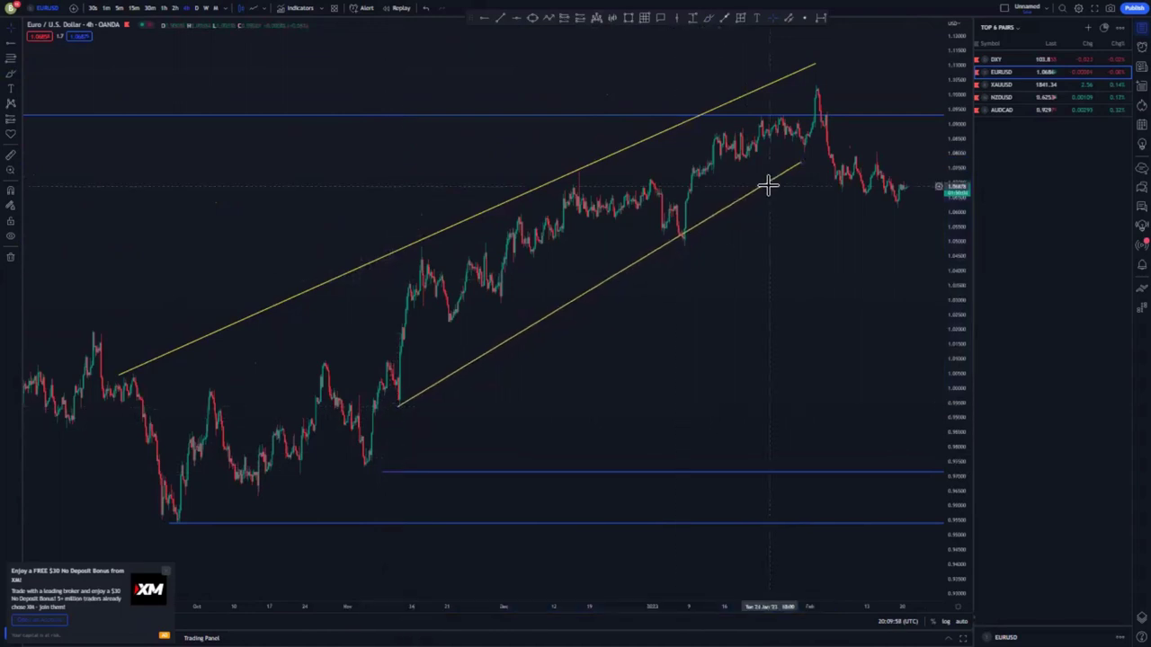
Extend the lower trend line's end to the 6 February drop near 1.076 and move the upper line's start to early November near 1.04.
drag(803, 161, 833, 165)
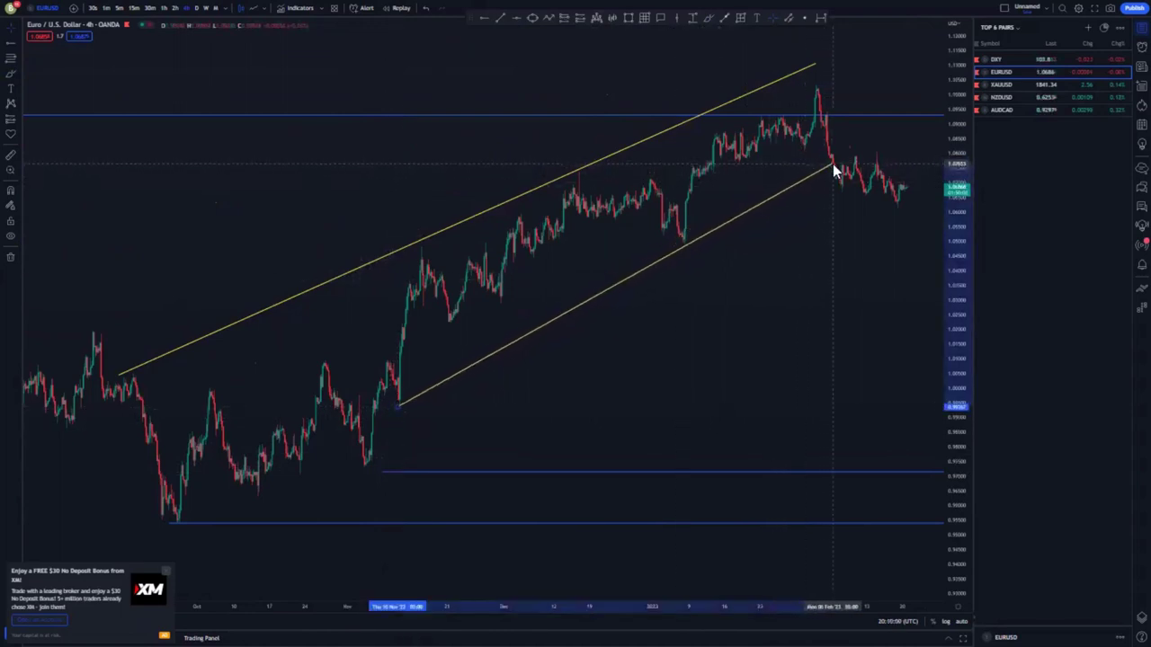
click(466, 307)
drag(121, 375, 385, 269)
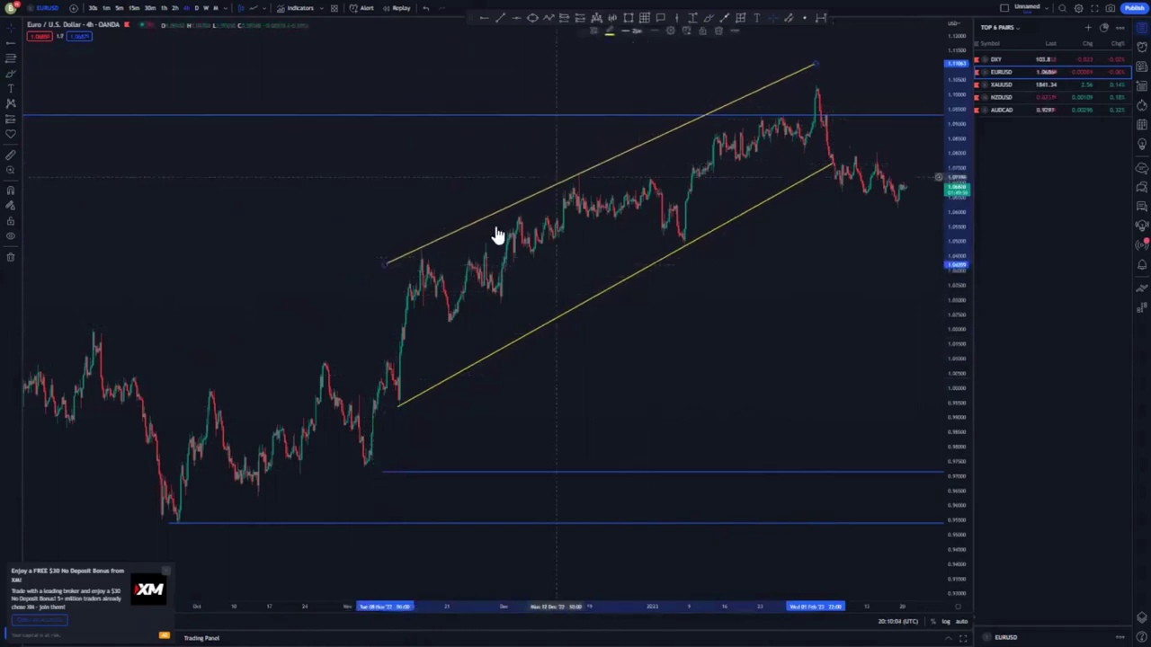
drag(817, 61, 852, 96)
Circle the upper trend line's end above the February high with the brush, and remove the circle.
click(708, 19)
mouse_move(792, 73)
mouse_down()
mouse_move(794, 95)
mouse_move(771, 72)
mouse_up()
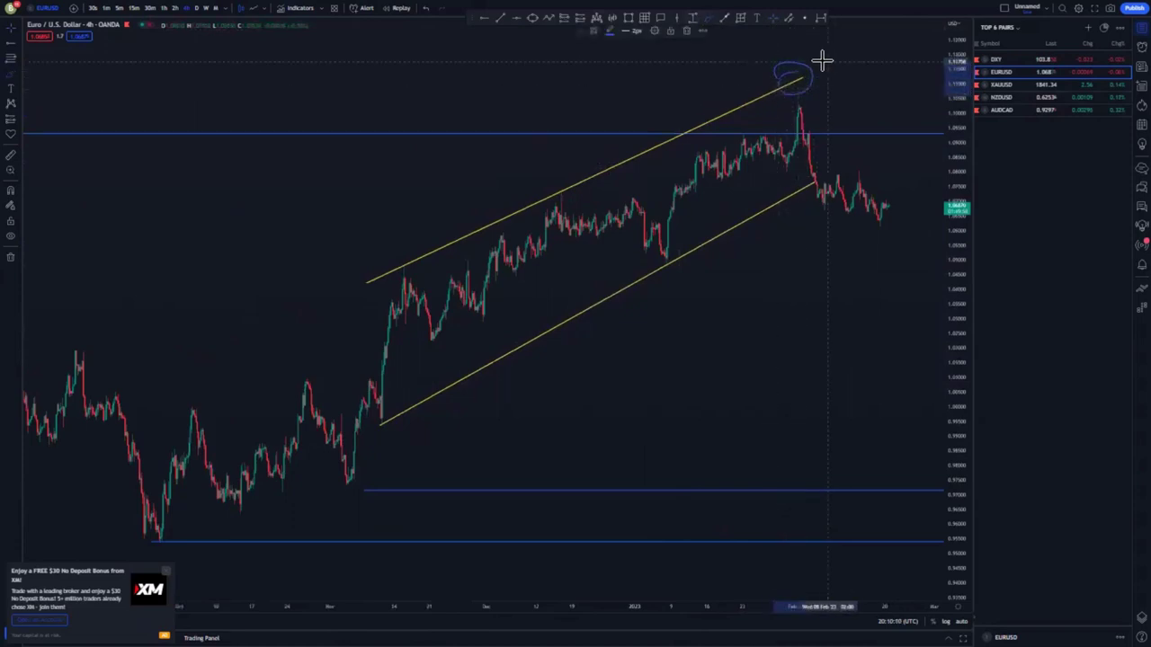
drag(807, 60, 778, 87)
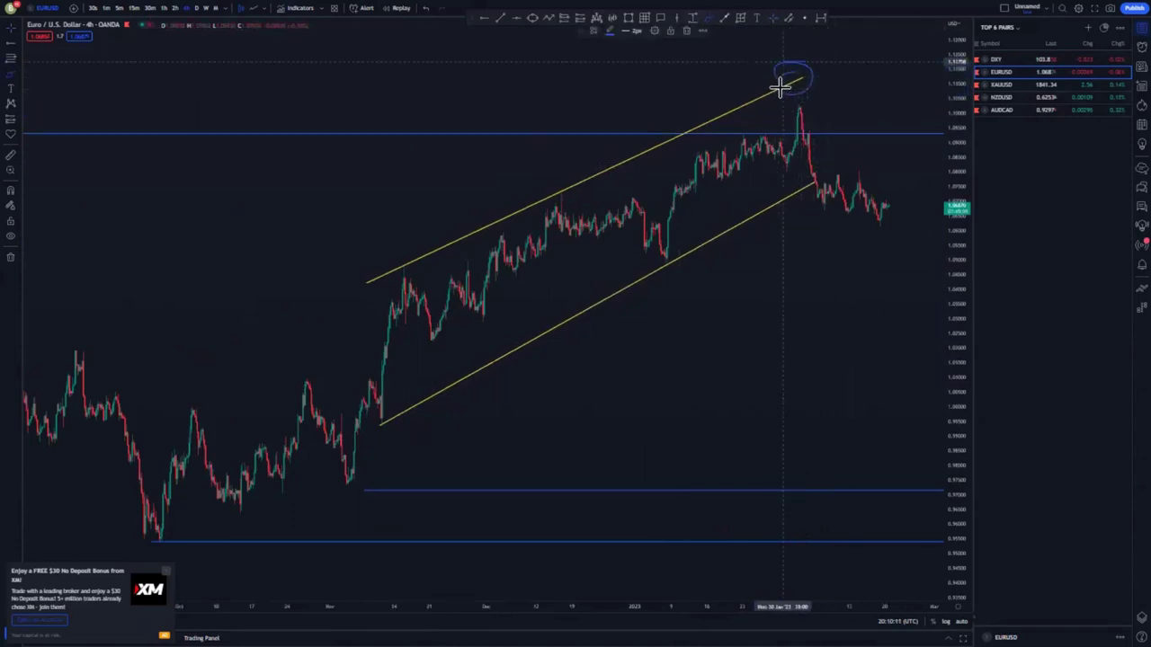
click(775, 18)
key(ctrl+z)
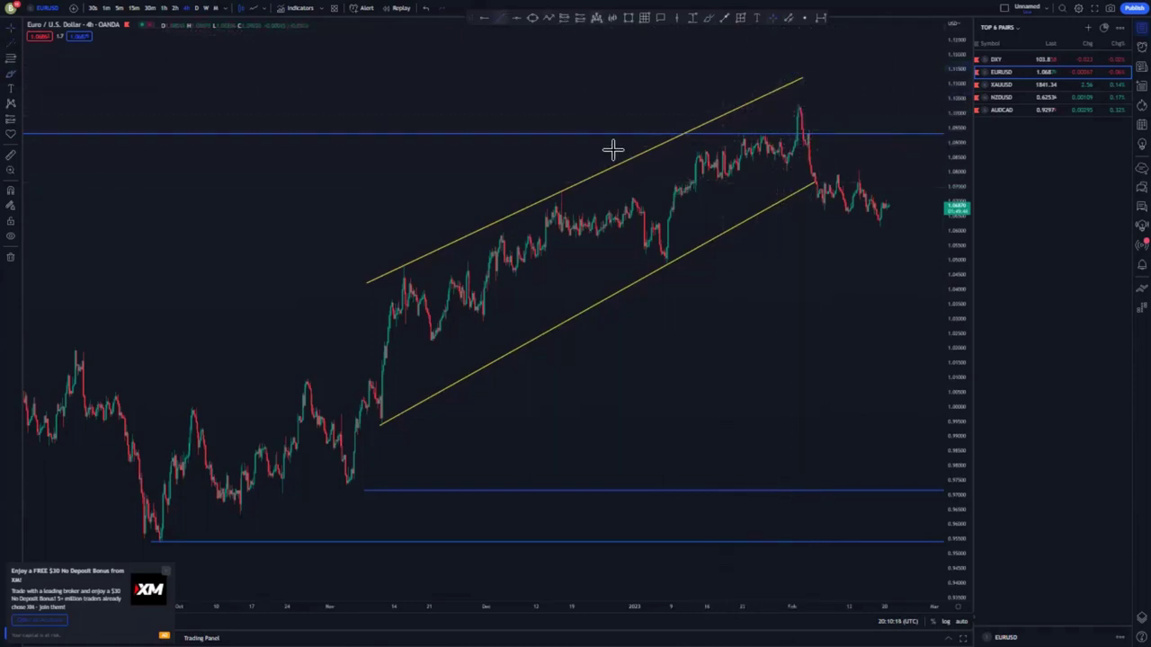
Draw an inner upper trend line from the late-December high near 1.072 to about 1.108 above the February high.
click(798, 100)
key(alt+t)
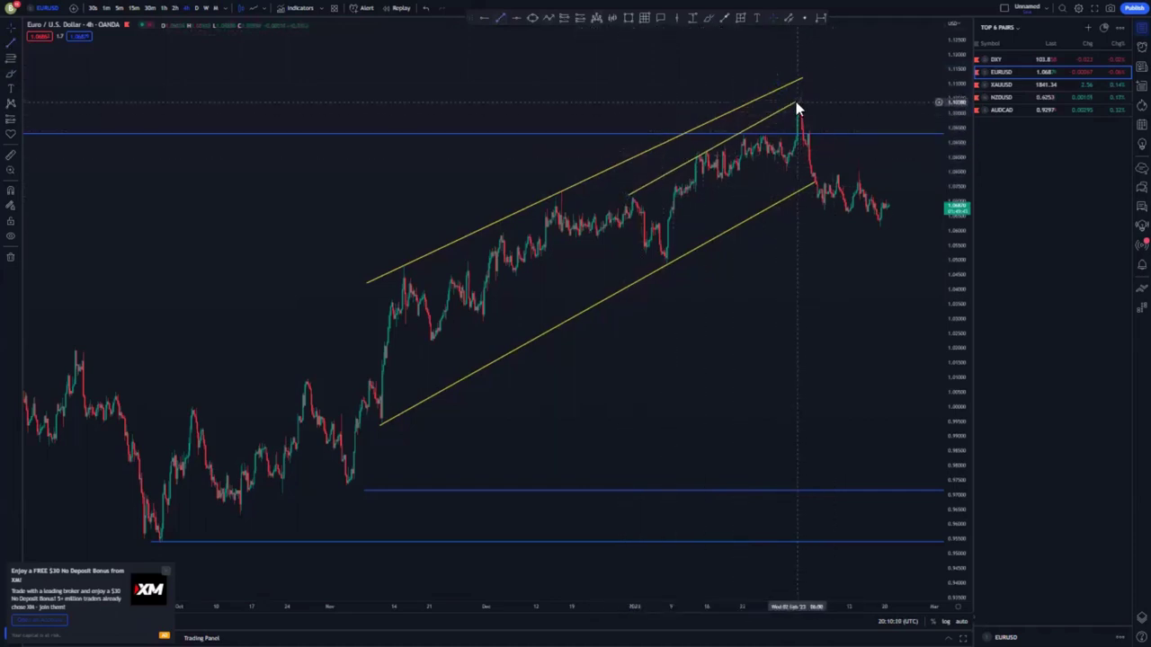
drag(796, 102, 801, 89)
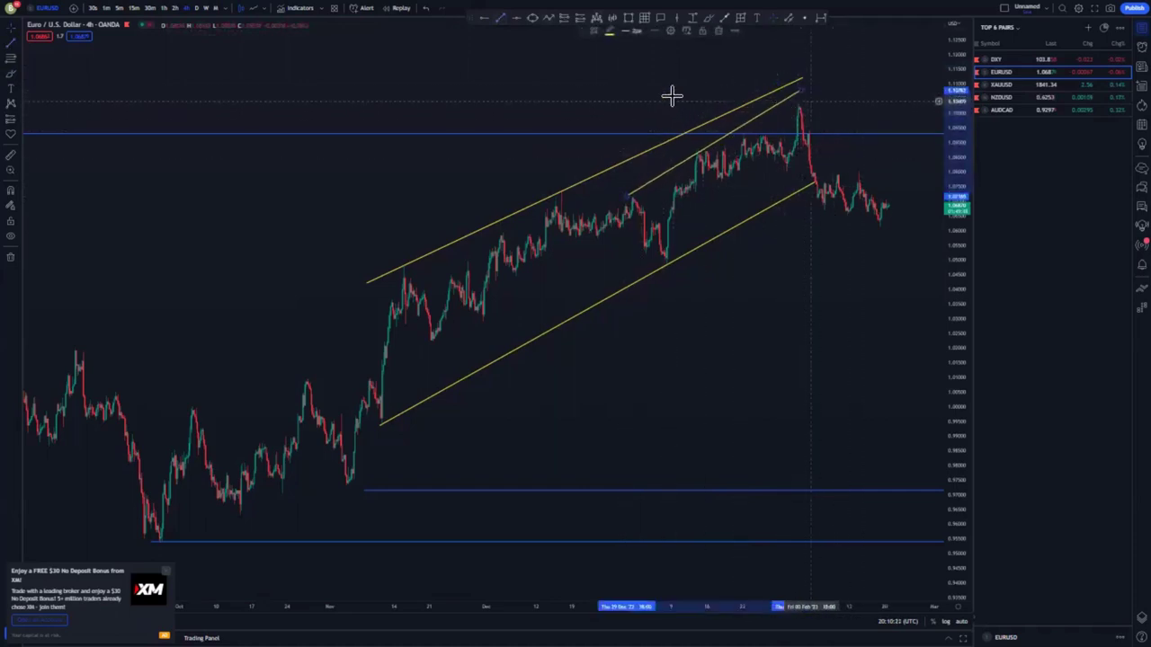
Draw a steeper inner trend line from the early-January low near 1.048 up to the February drop at about 1.086.
click(502, 18)
click(672, 262)
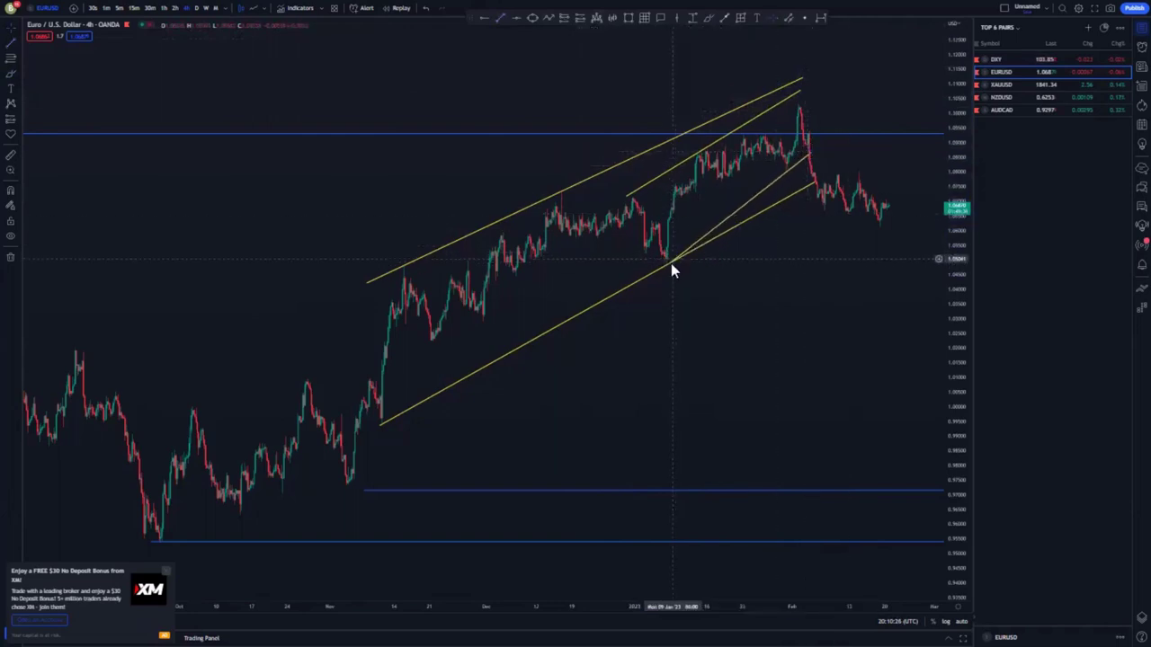
drag(665, 267, 666, 264)
click(746, 284)
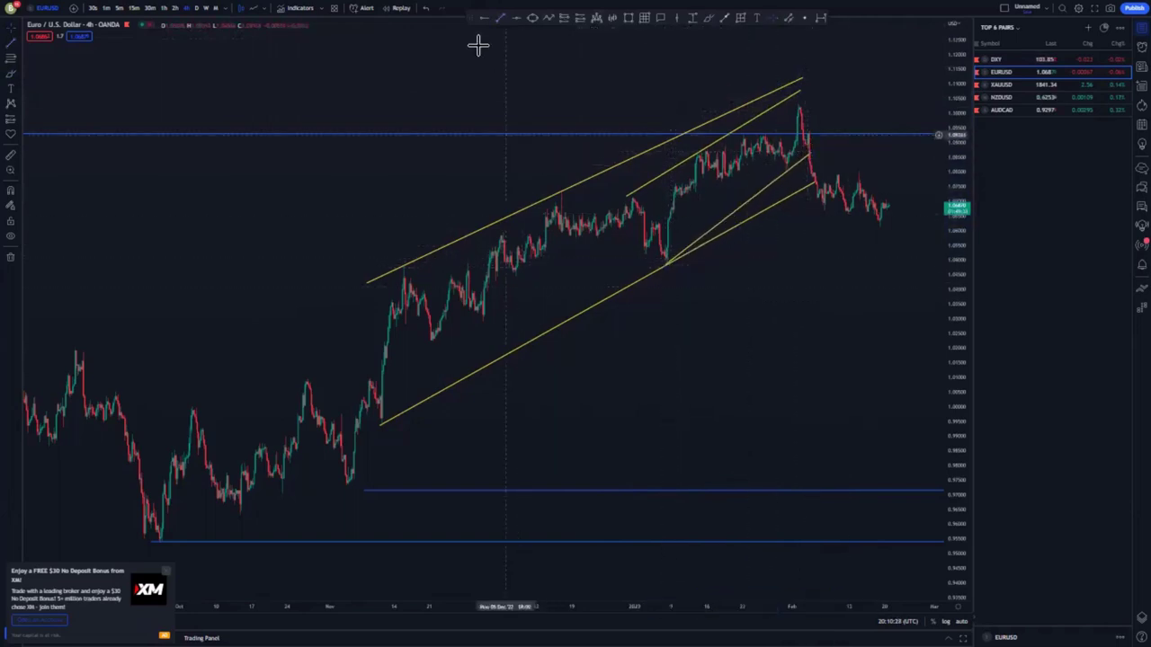
Draw a horizontal ray from the lower trend line's start near 0.994 and delete the ray at about 0.972.
click(482, 19)
click(382, 425)
click(471, 491)
key(Delete)
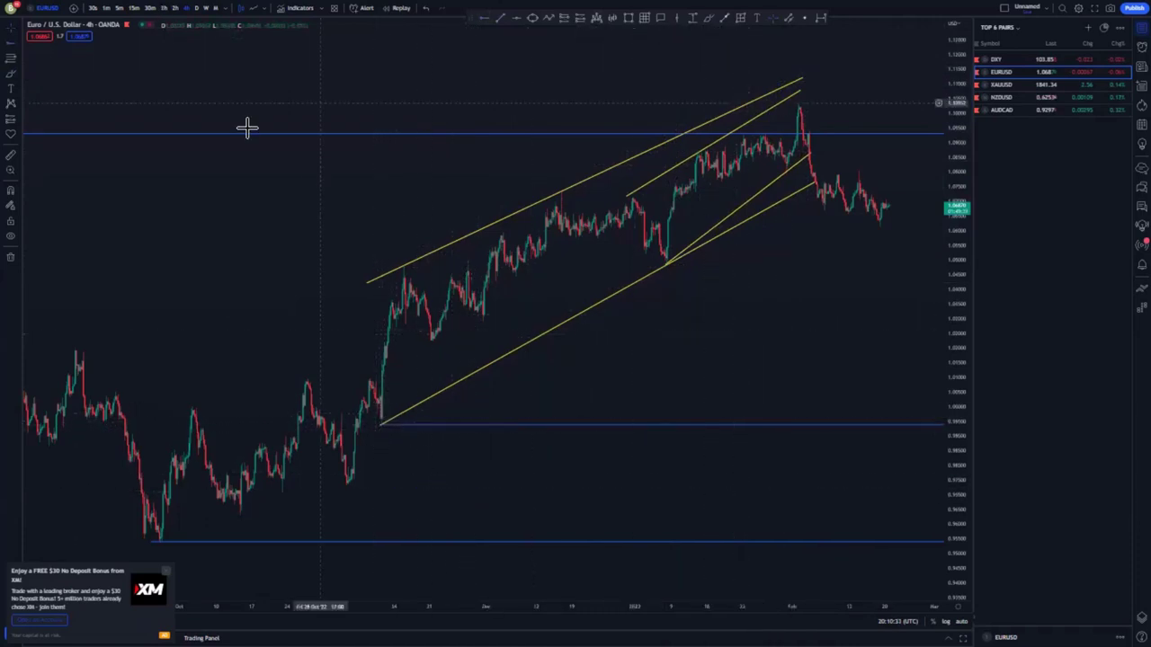
Fine-tune the end of the main lower trend line on the early-February drop near 1.077.
scroll(767, 236, up, 2)
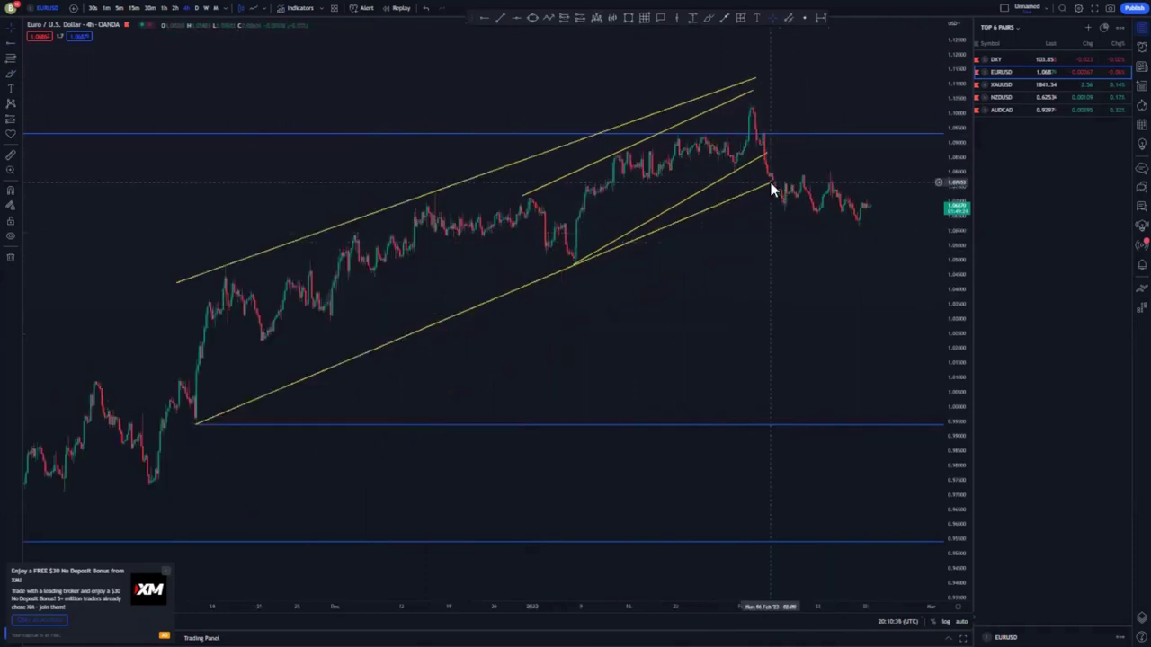
drag(766, 187, 768, 183)
click(778, 238)
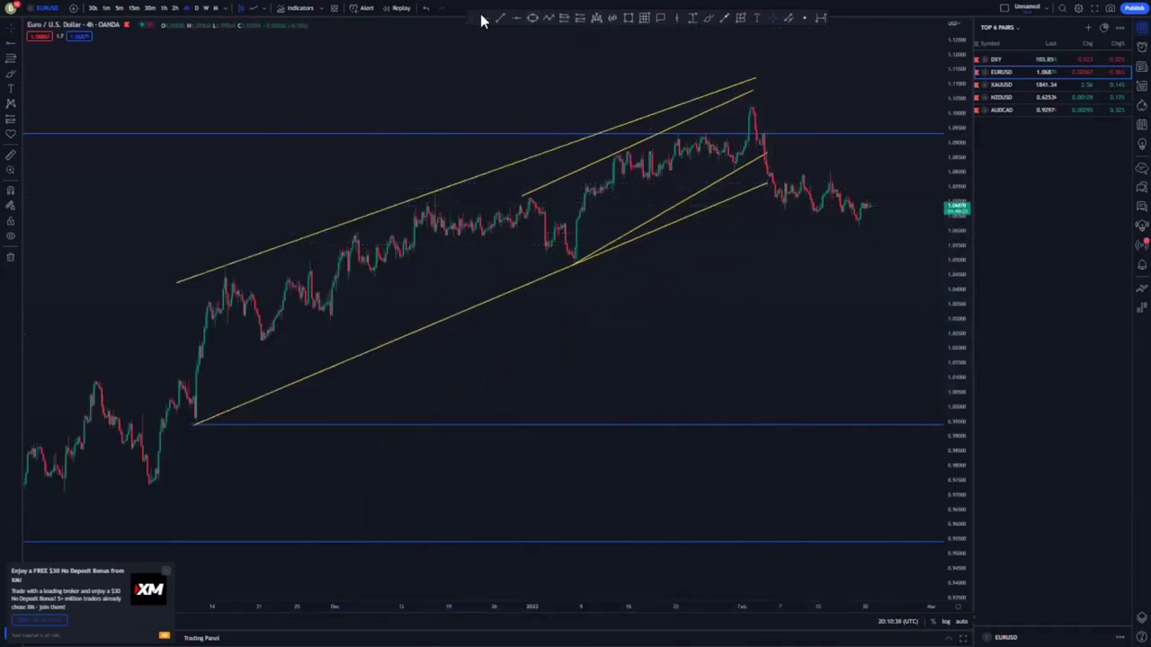
Draw a descending trend line under the February lows from about 1.067 on 7 February to about 1.06 past the latest candles.
click(502, 19)
click(783, 208)
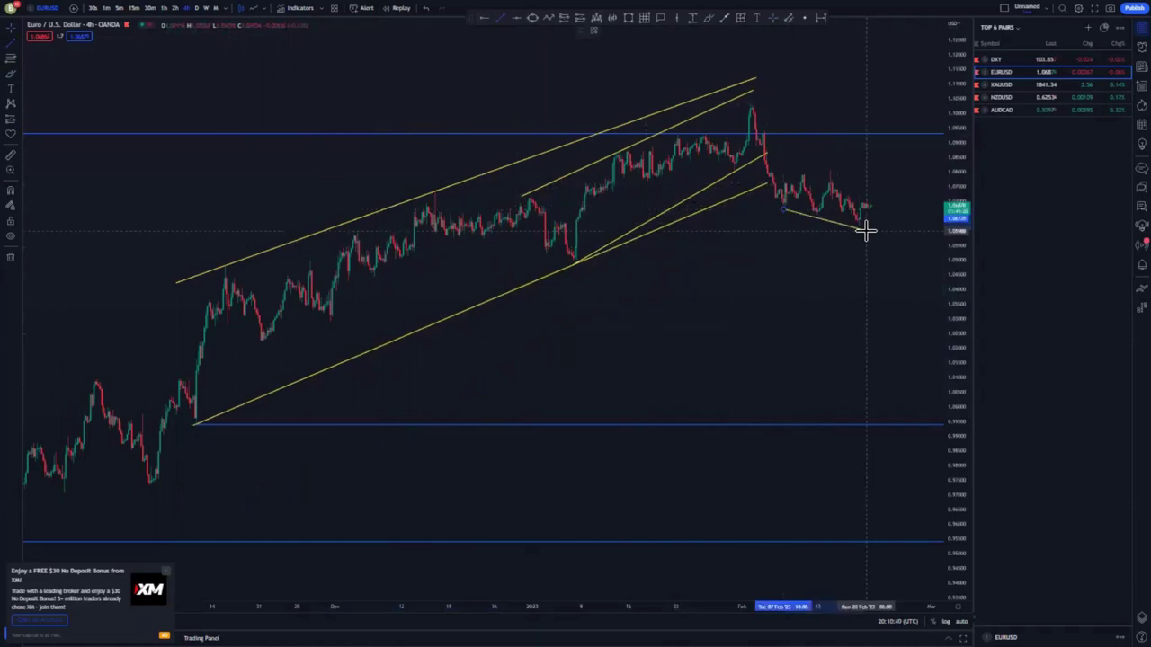
click(865, 231)
drag(868, 231, 882, 231)
click(869, 271)
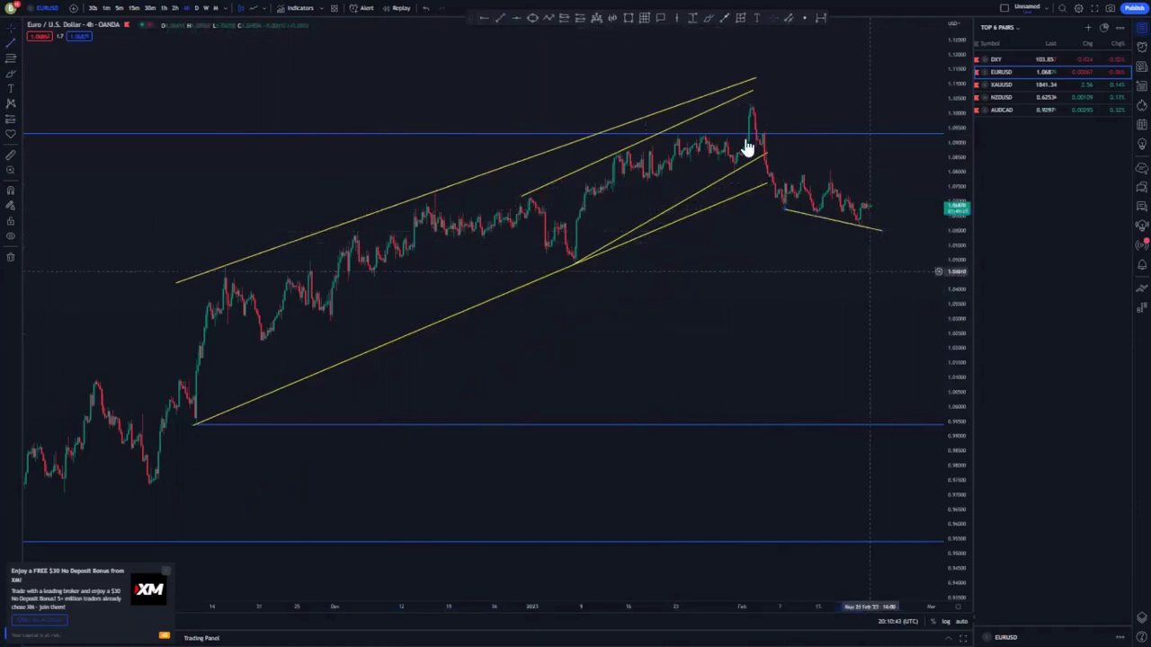
Draw a nearly flat trend line above the February highs, from 6 February past the latest candles at about 1.08.
key(alt+t)
click(771, 171)
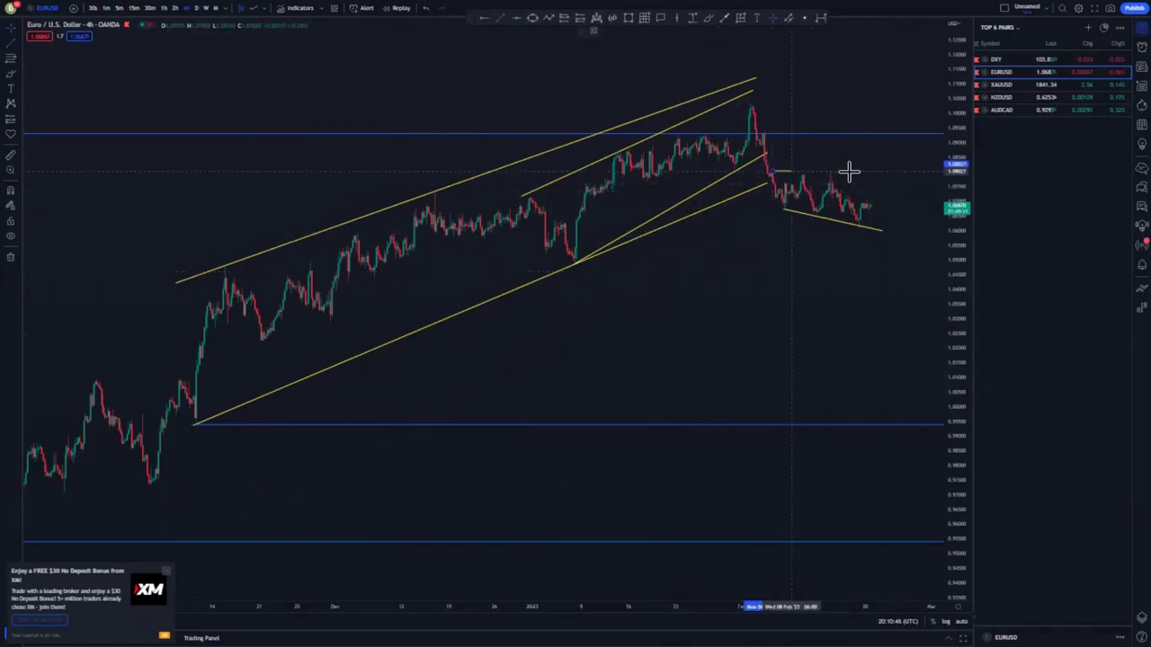
click(873, 171)
Change to the 1-hour chart and extend the ends of both February consolidation lines slightly past the latest candles.
drag(912, 209, 825, 215)
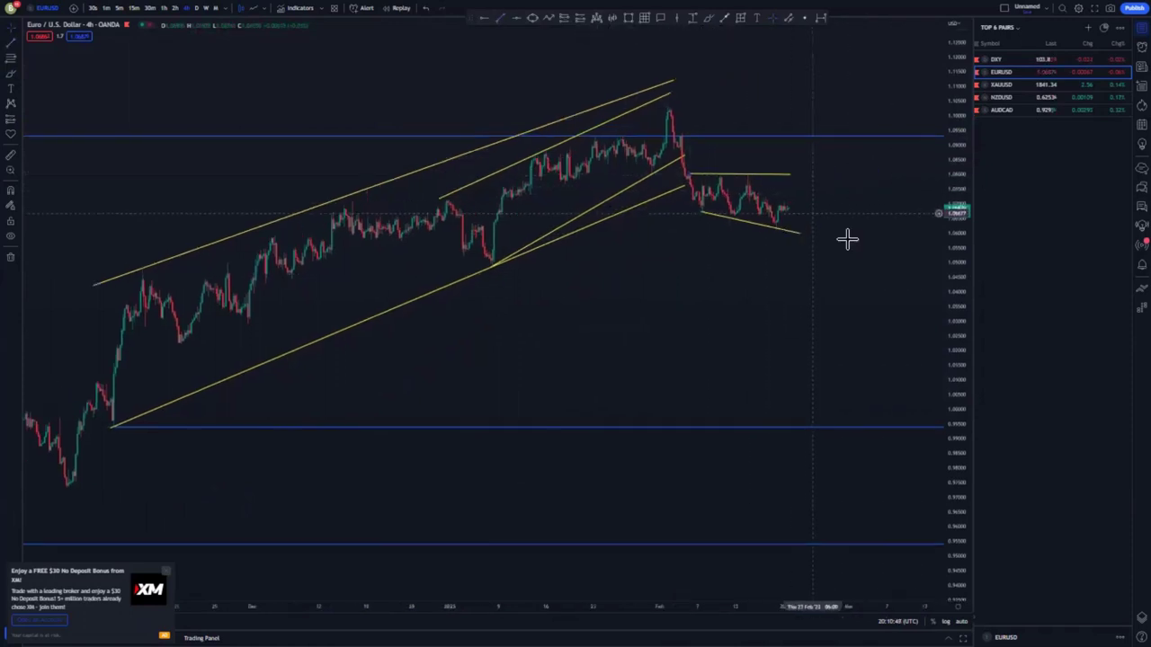
scroll(753, 262, down, 5)
drag(951, 141, 952, 249)
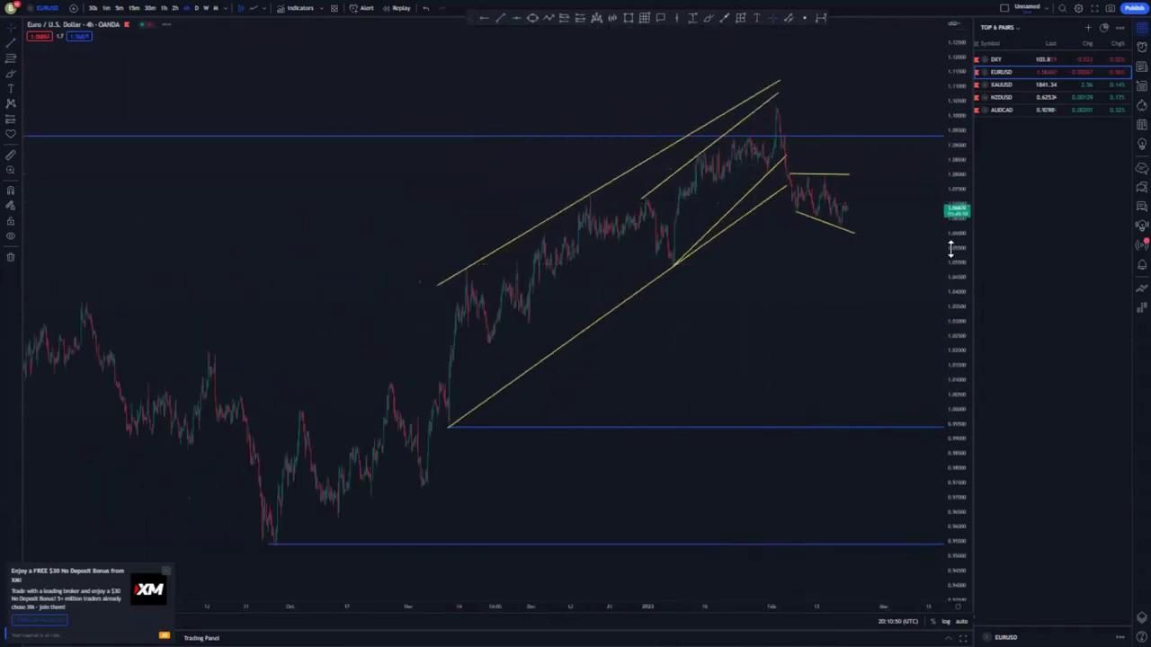
scroll(753, 300, up, 5)
drag(953, 368, 951, 279)
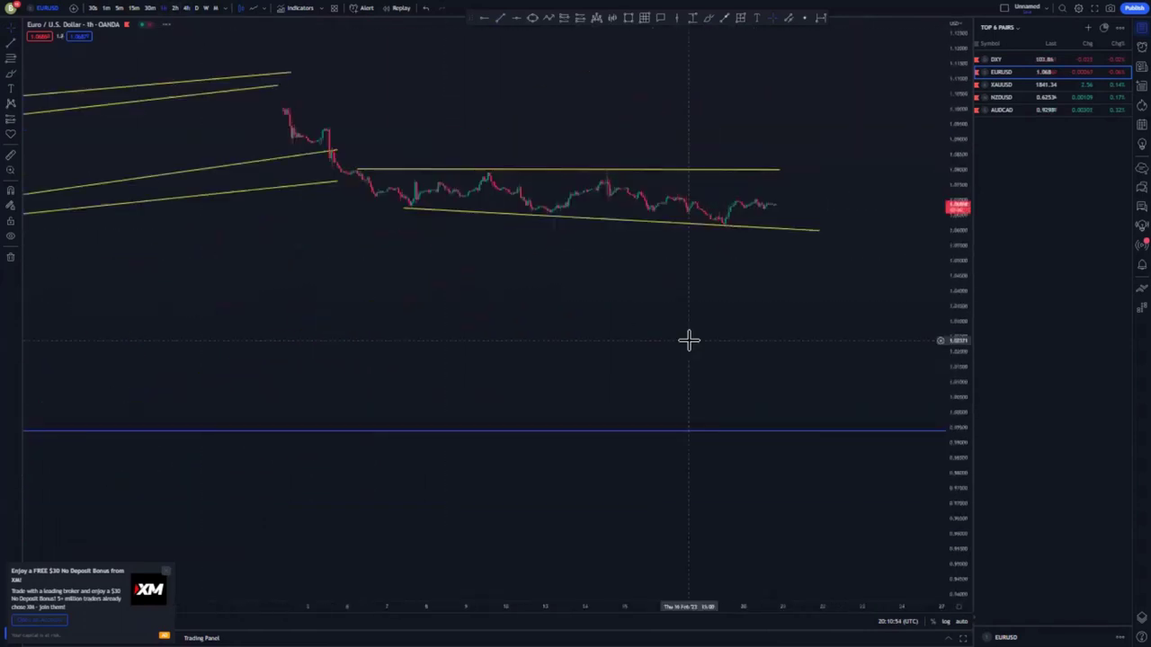
drag(955, 432, 954, 281)
scroll(791, 291, down, 3)
drag(545, 303, 506, 416)
scroll(540, 398, down, 3)
drag(832, 179, 844, 177)
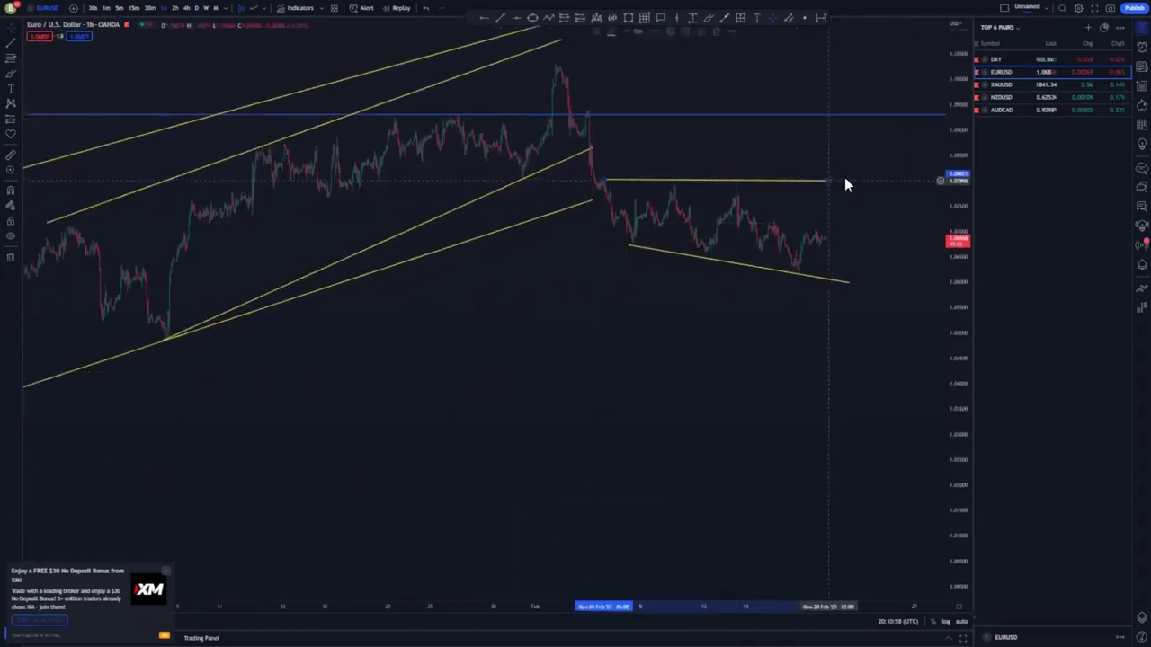
click(867, 218)
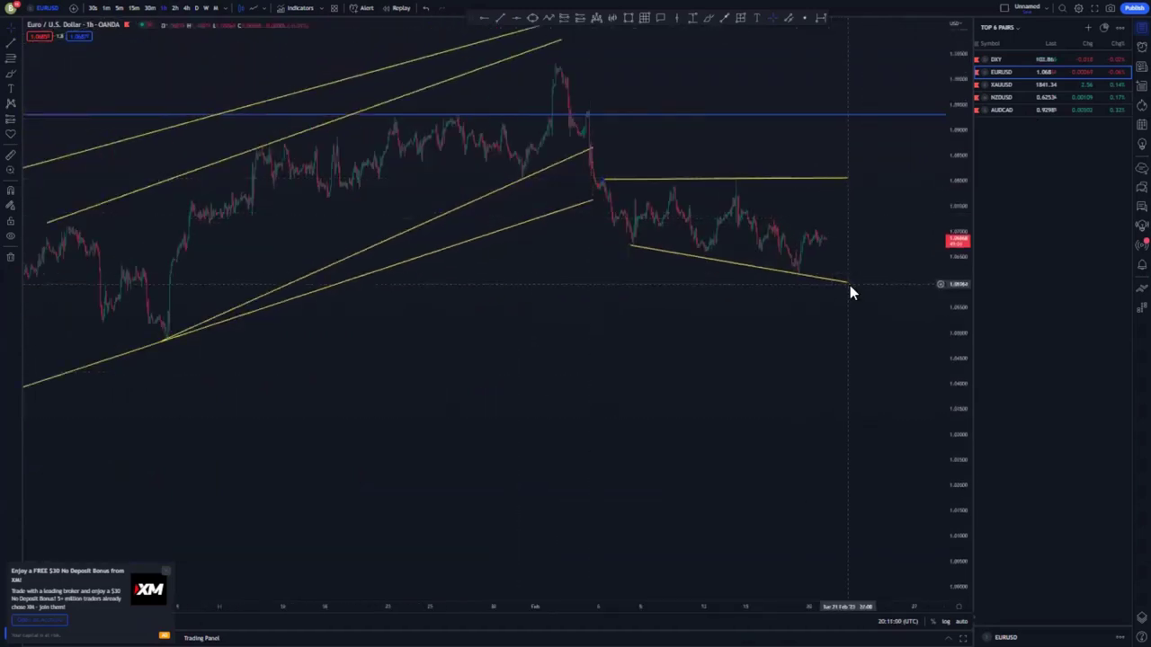
drag(849, 283, 854, 286)
click(935, 330)
Lower the upper consolidation line's start onto the 6 February swing and draw a horizontal ray from the 14 February high near 1.08.
scroll(950, 259, up, 3)
scroll(698, 301, up, 3)
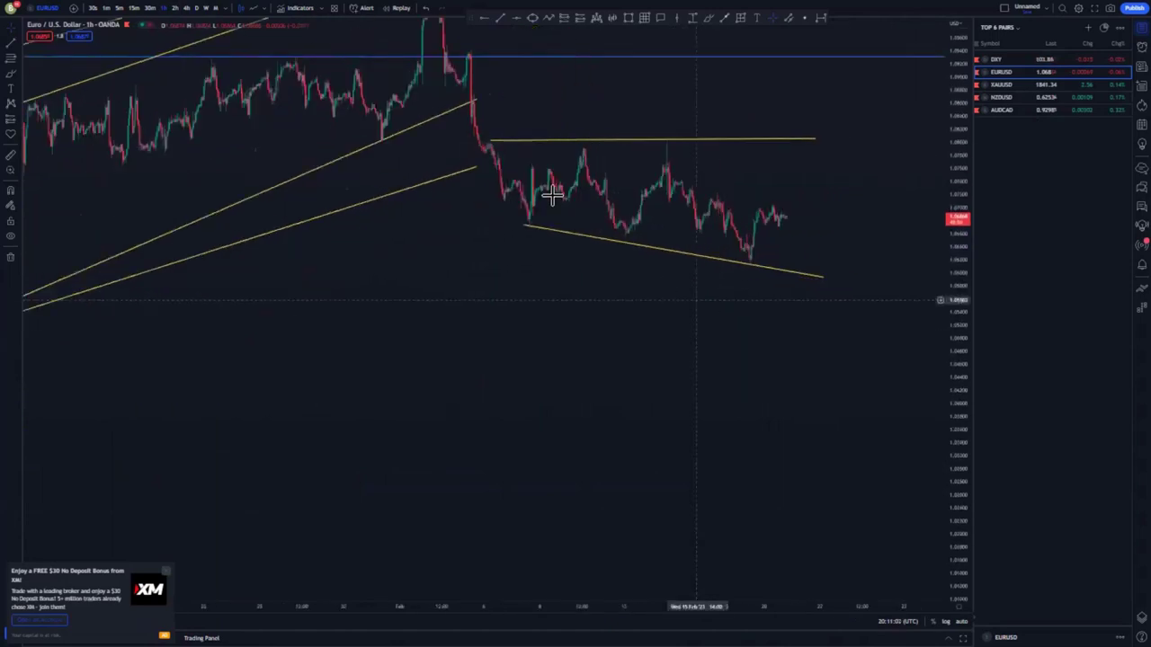
drag(489, 140, 491, 143)
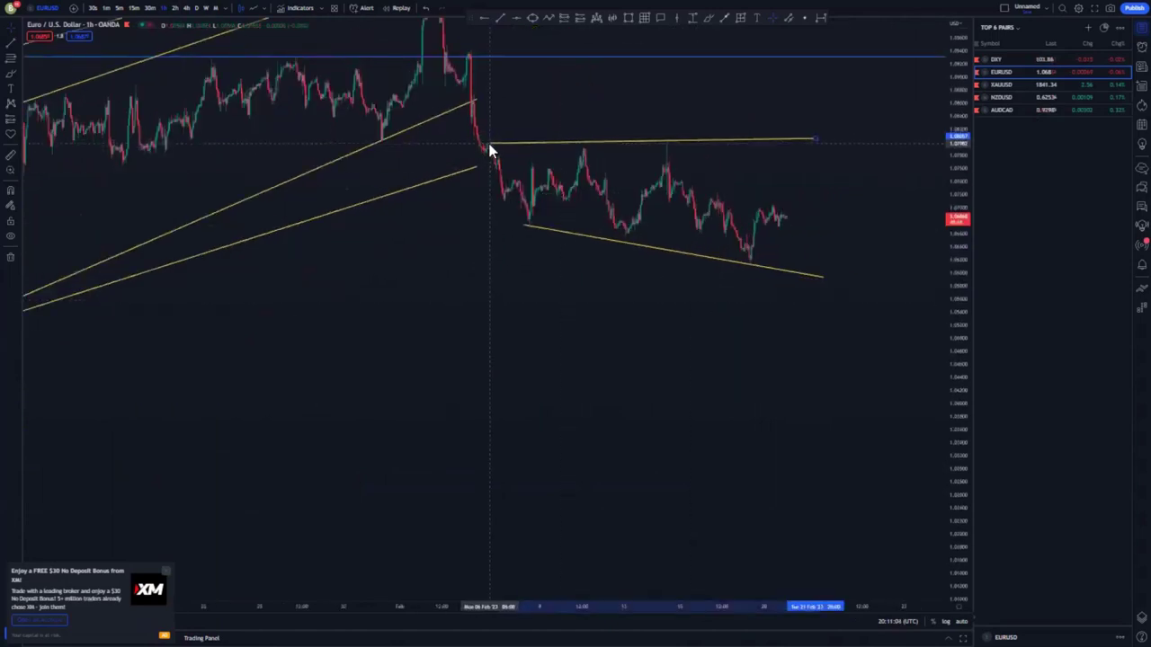
click(687, 152)
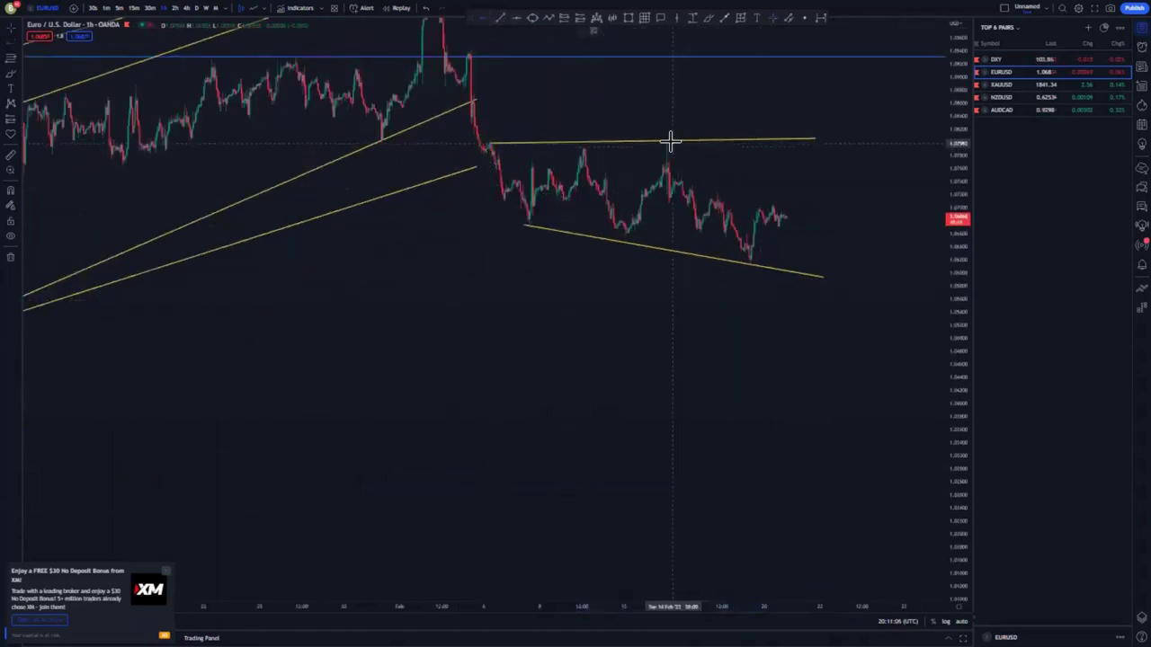
click(666, 142)
Draw two descending lines around the mid-February drop, from about 1.08 to 1.067 above it and about 1.072 to 1.062 below it.
drag(817, 175, 813, 181)
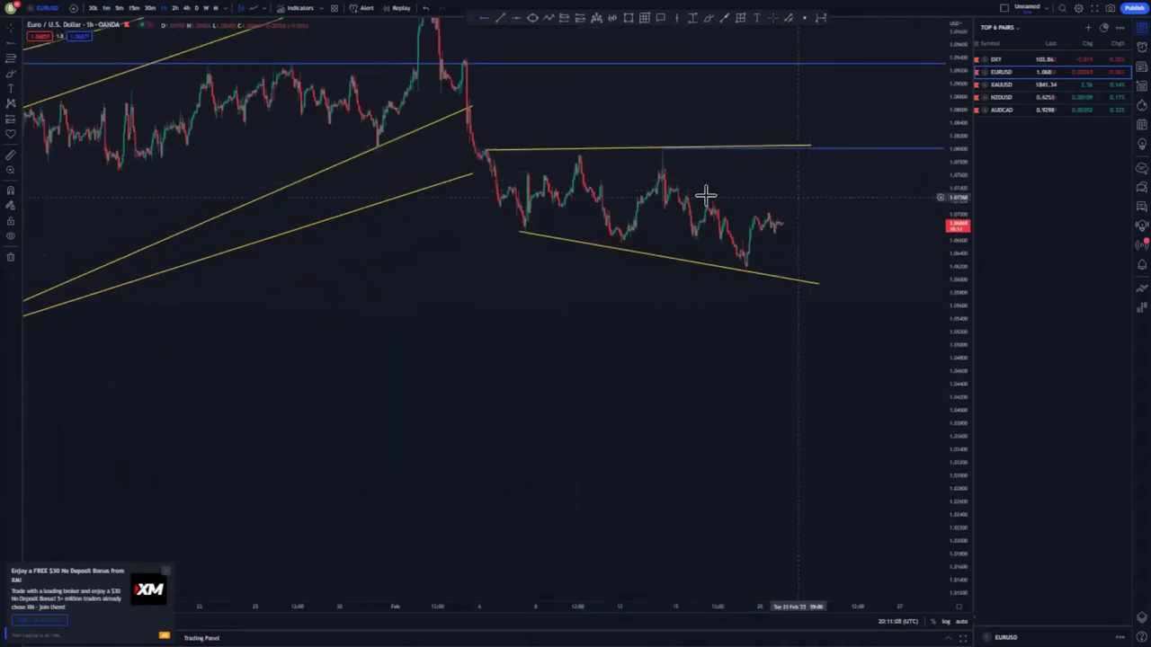
drag(667, 150, 742, 232)
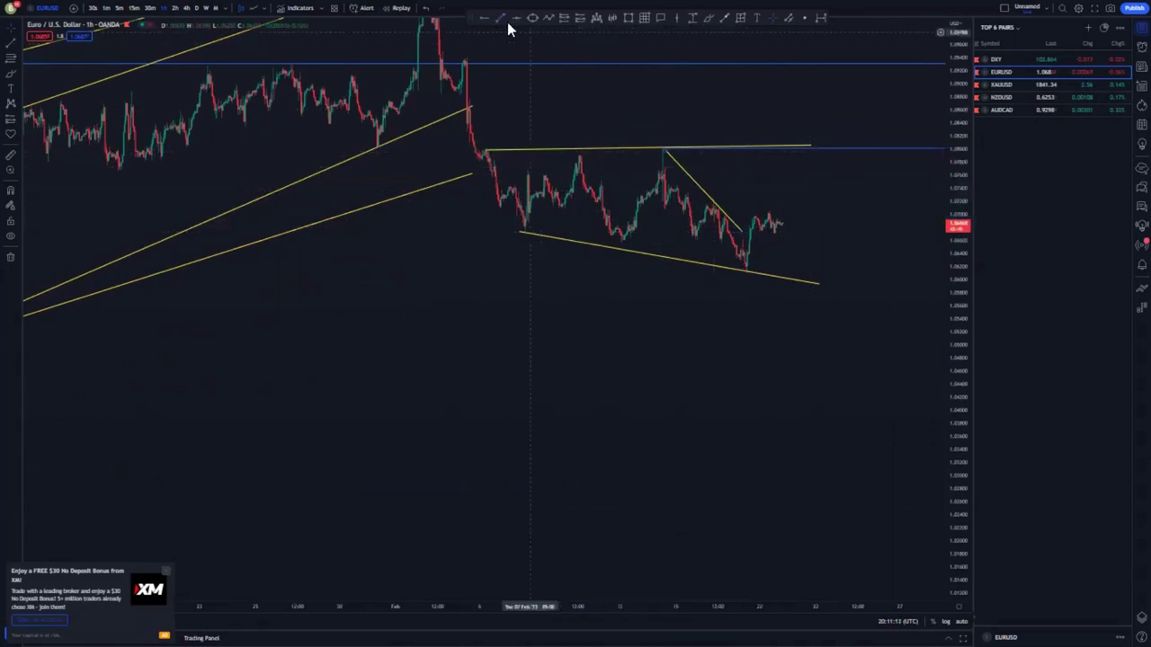
click(650, 202)
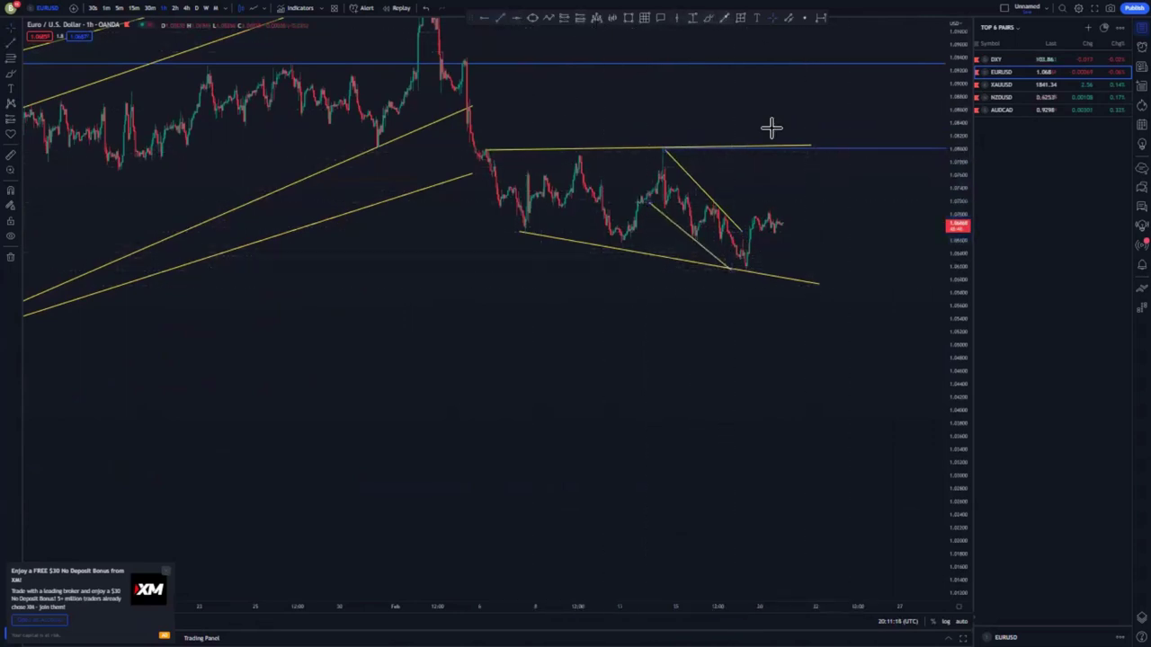
Draw a projected rise from the current price to about 1.08 and a fall to about 1.049, and delete both lines.
click(793, 149)
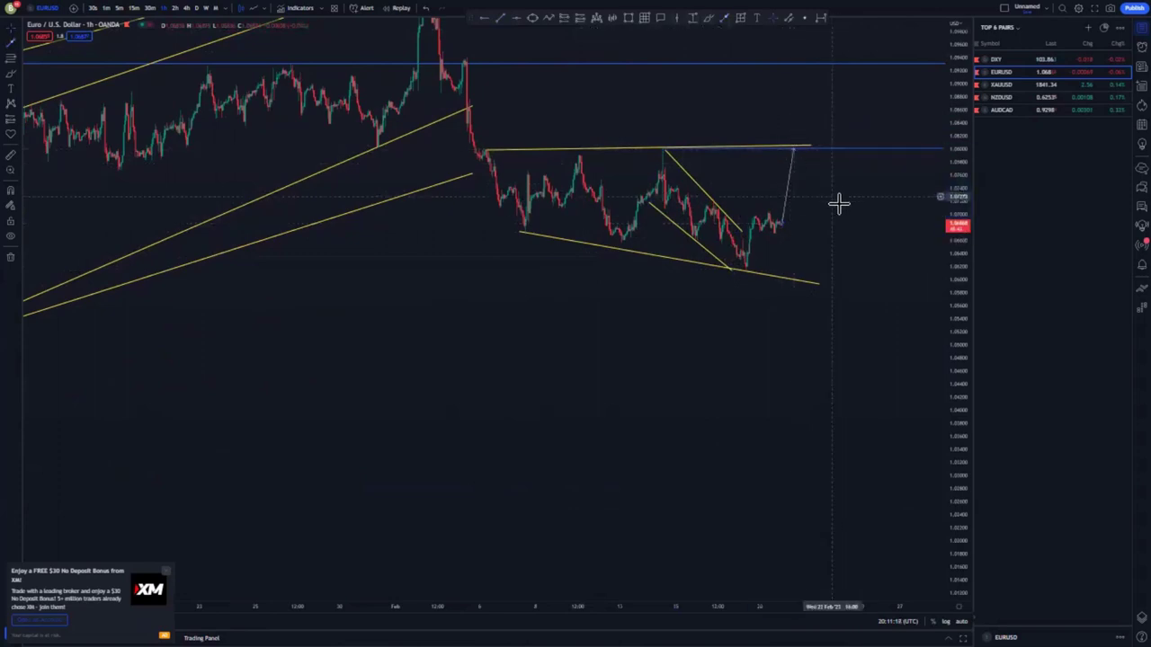
drag(837, 204, 807, 209)
click(768, 152)
click(811, 357)
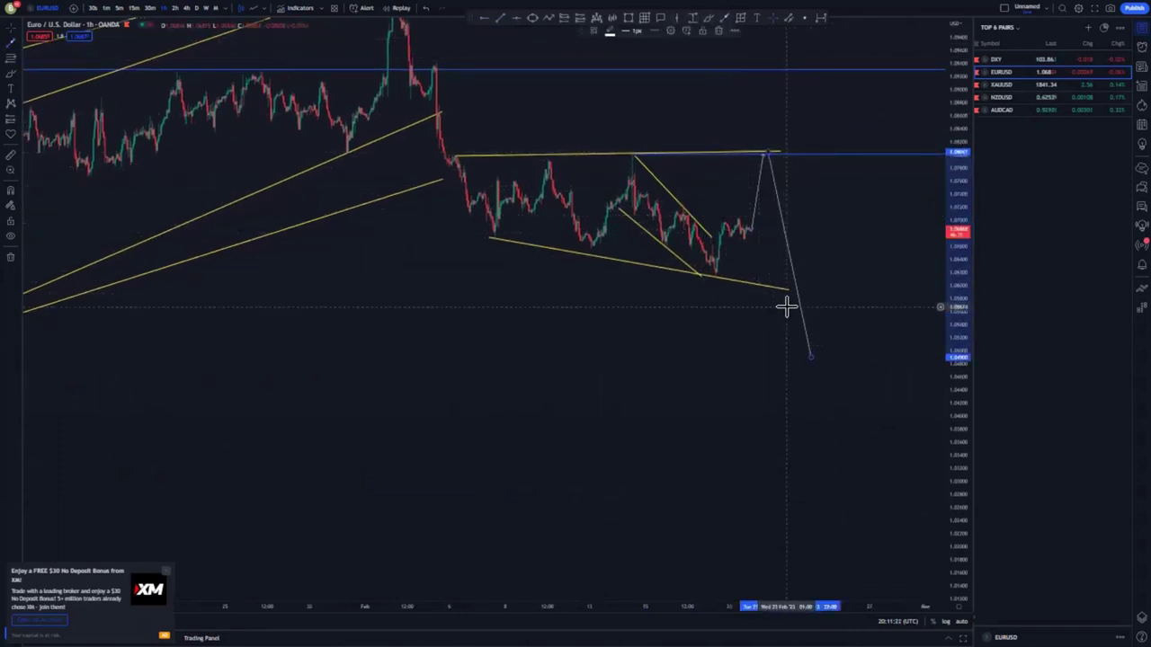
key(Delete)
click(756, 194)
key(Delete)
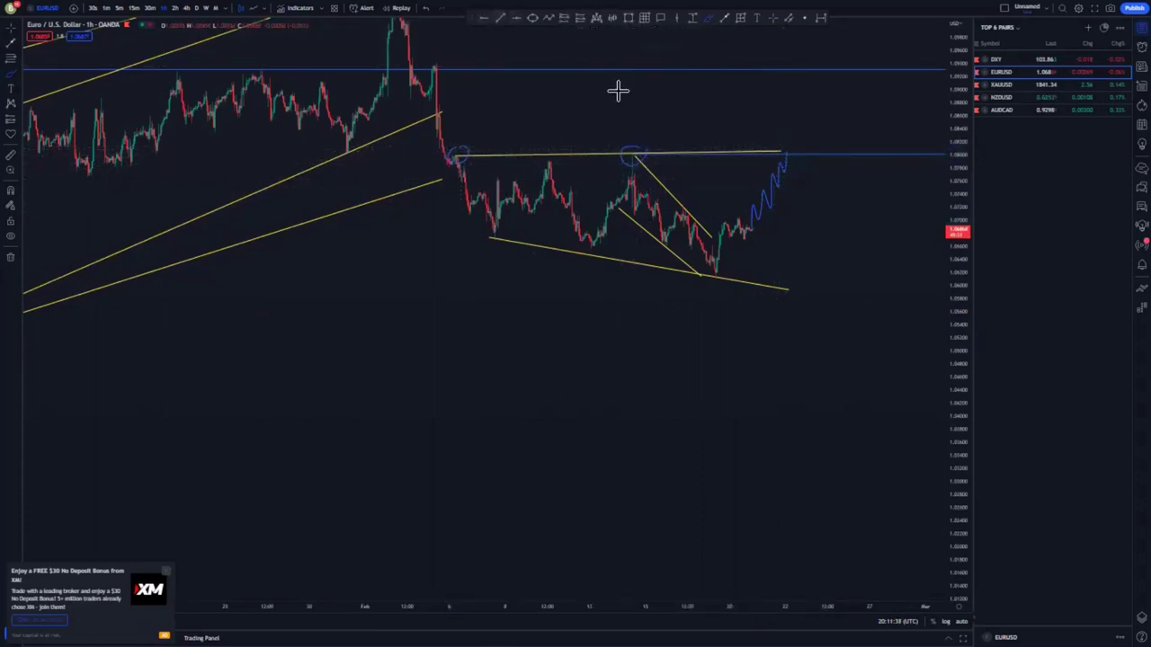
Enclose the brushed zigzag rise between two ascending trend lines, running from about 1.071 and 1.068 up to the 1.08 level.
click(748, 214)
click(779, 152)
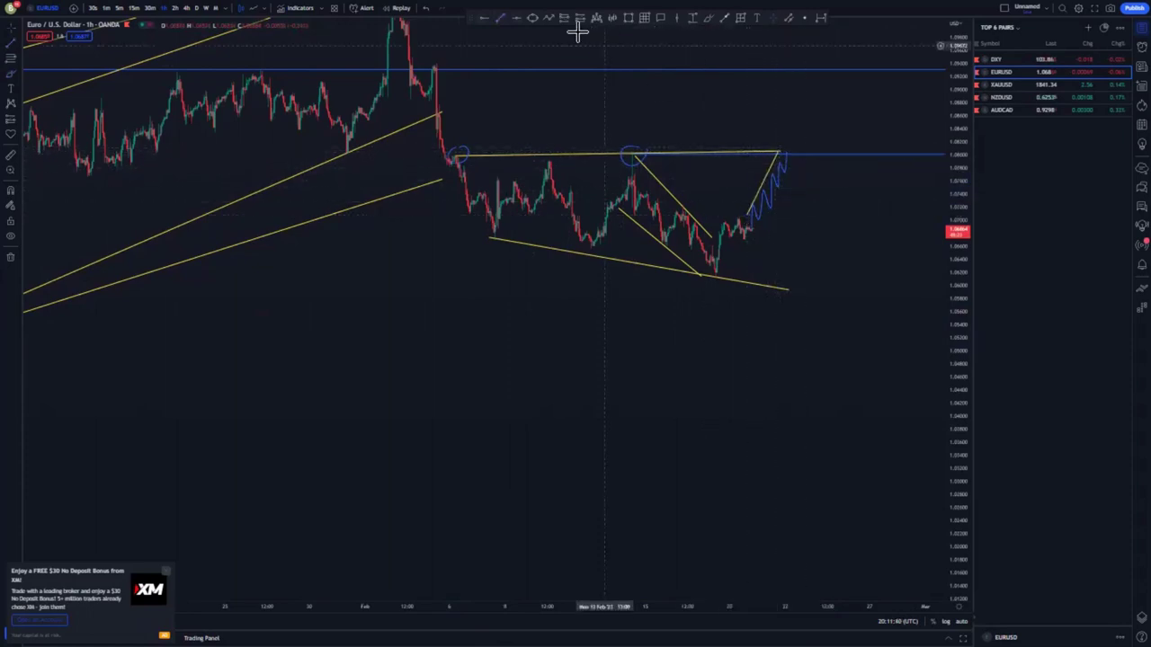
click(755, 231)
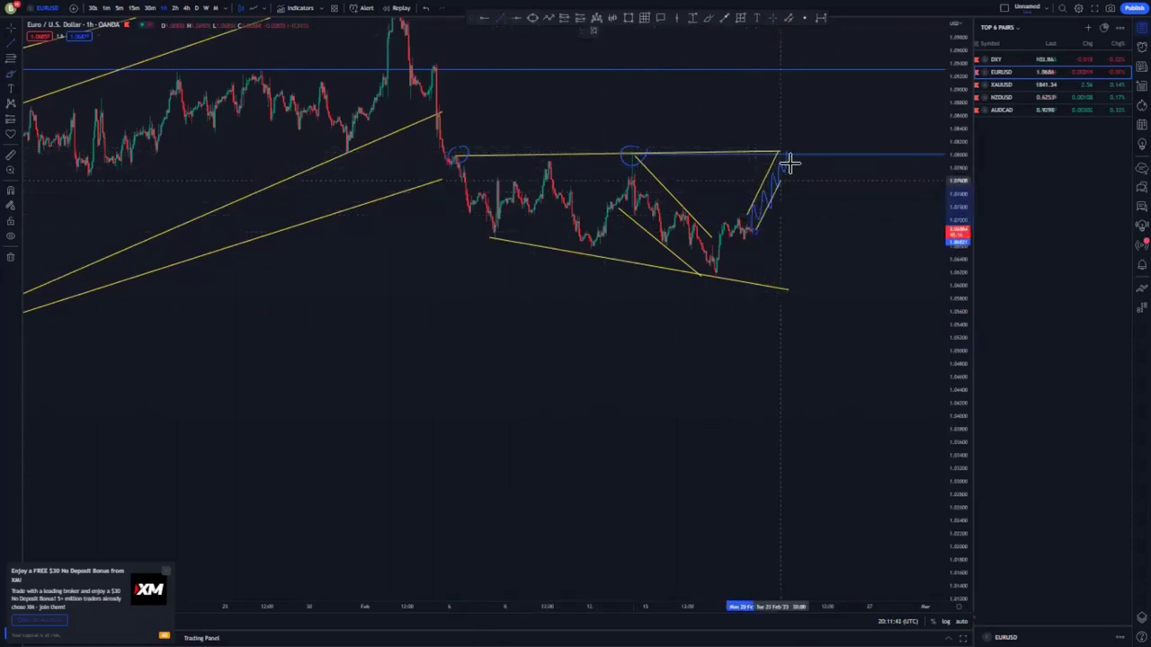
click(796, 153)
click(783, 201)
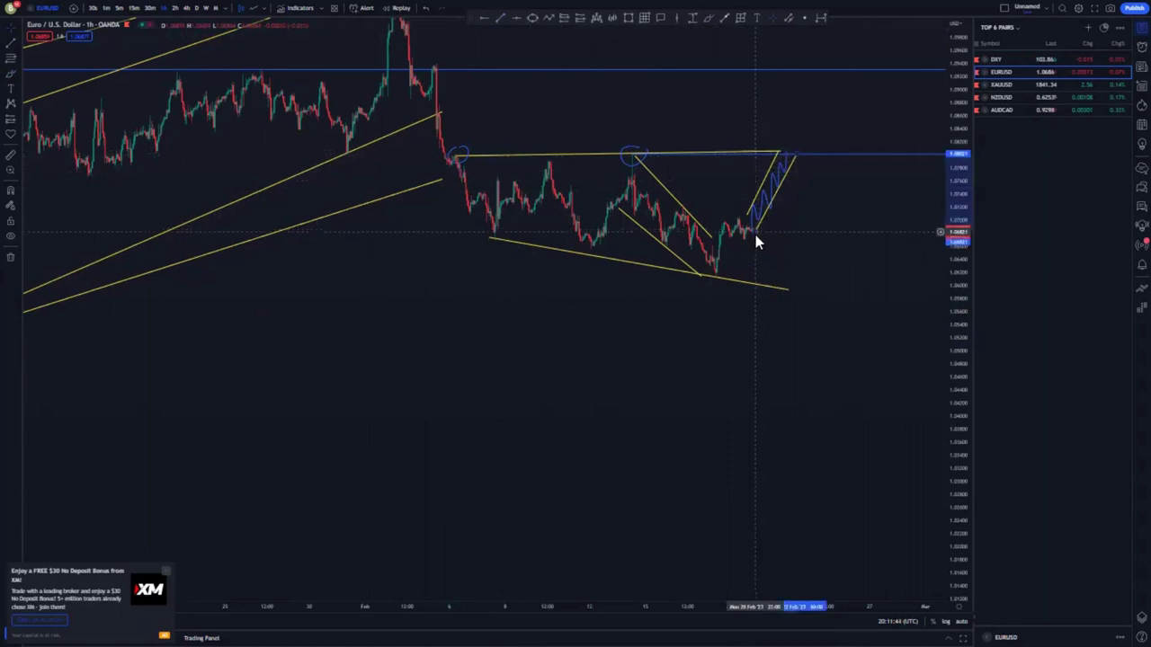
Place a short position at about 1.08 with a 40-pip stop and its target at the lower consolidation line near 1.06.
click(565, 17)
click(779, 156)
drag(738, 80, 683, 159)
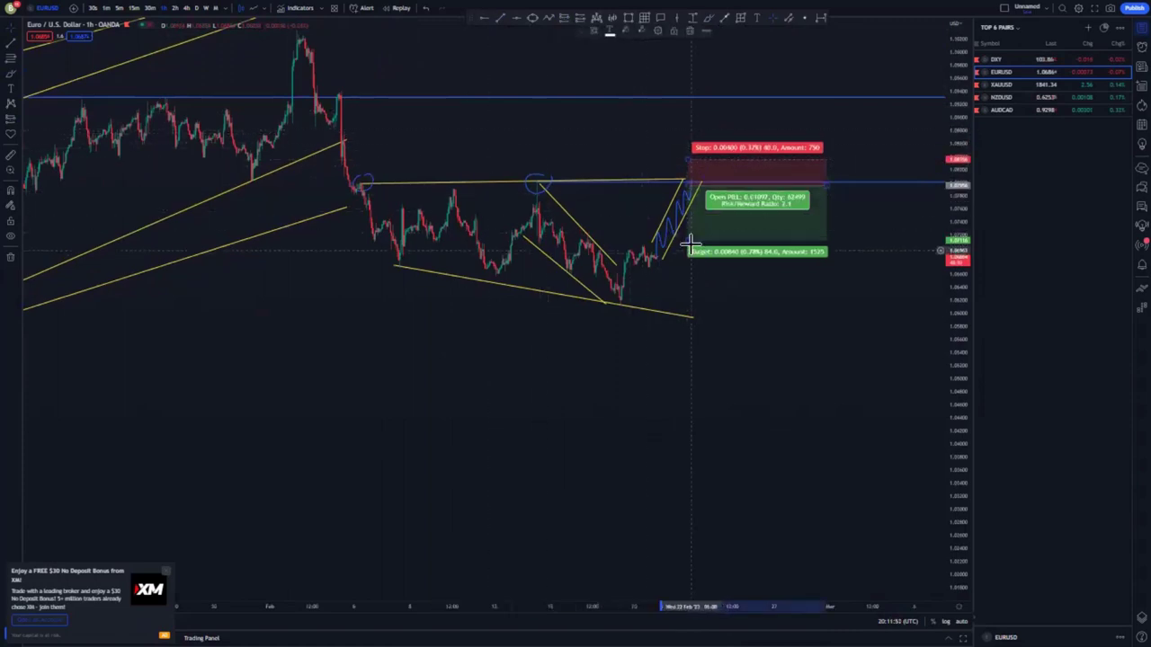
drag(687, 248, 691, 315)
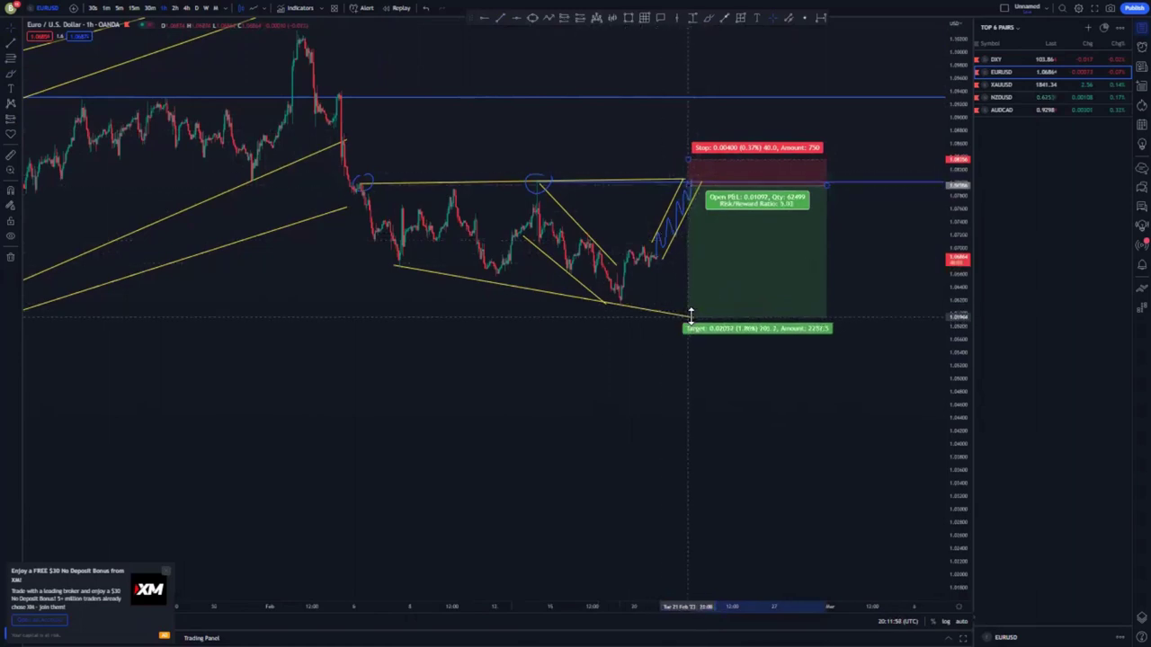
Extend the short position's target down to about 0.995, just above the horizontal ray from the November low.
drag(609, 383, 463, 308)
scroll(701, 318, down, 5)
drag(949, 119, 948, 296)
drag(763, 319, 686, 295)
scroll(687, 293, down, 3)
drag(726, 239, 729, 532)
click(650, 431)
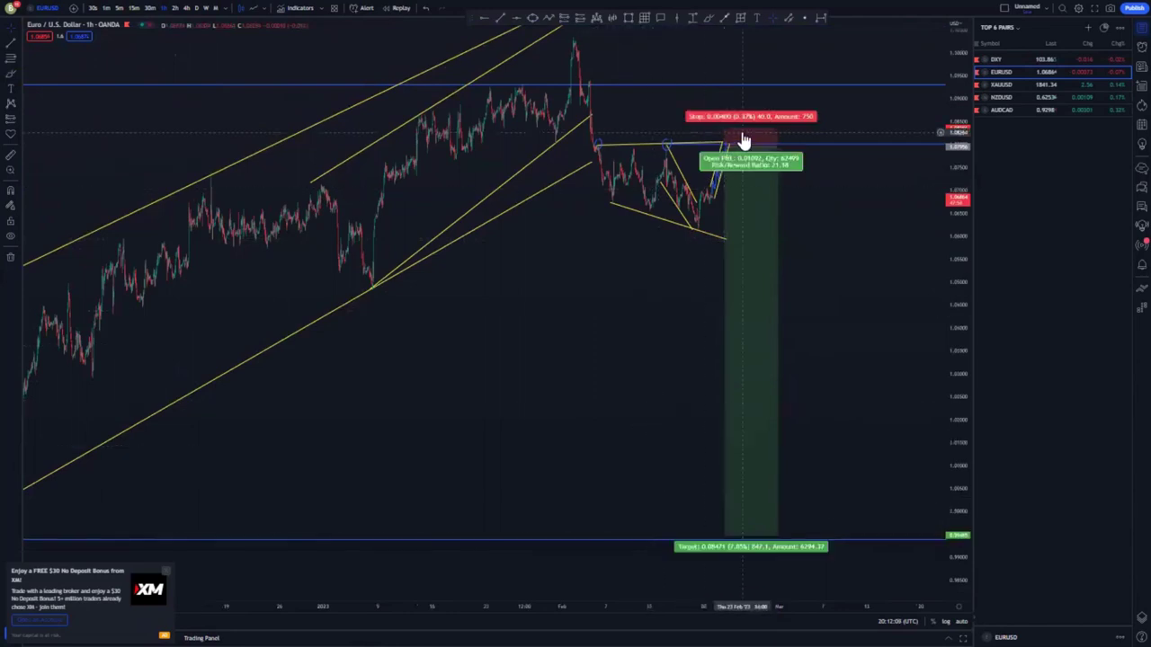
Brush a projected drop from the 1.08 peak into a sideways zigzag just above 1.07, and enclose the zigzag between two trend lines.
scroll(799, 215, up, 3)
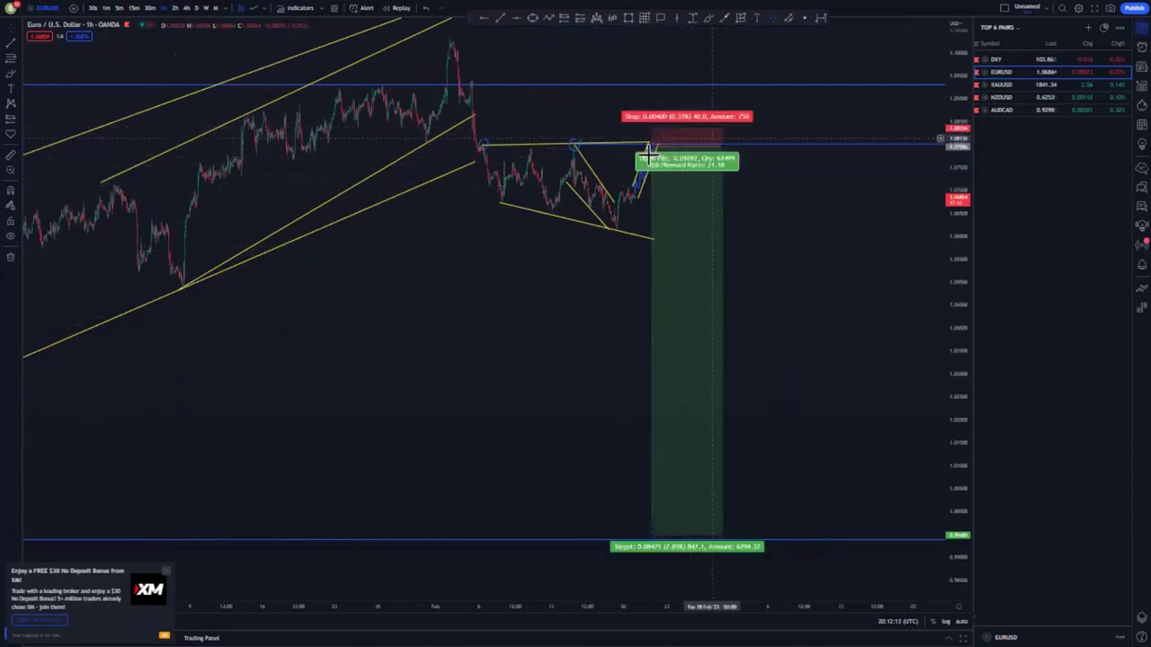
drag(656, 142, 661, 186)
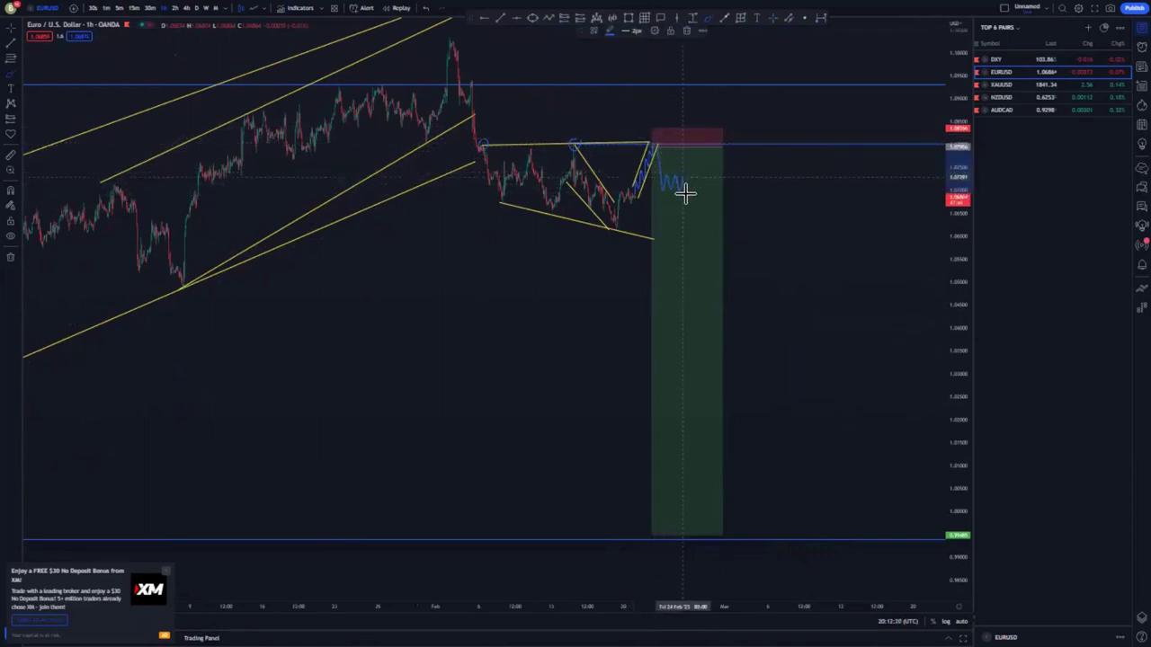
click(499, 20)
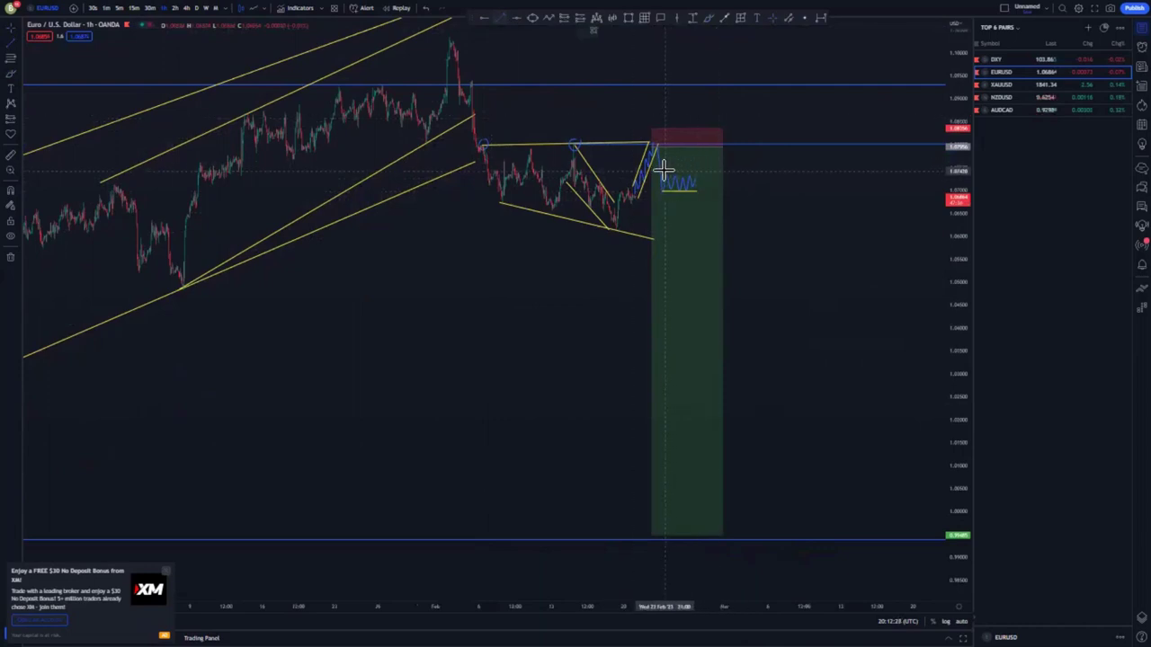
click(695, 174)
click(770, 187)
Move the short position to the end of the brushed consolidation with its entry at about 1.069, and widen its stop to 62.4 pips.
drag(669, 224, 718, 269)
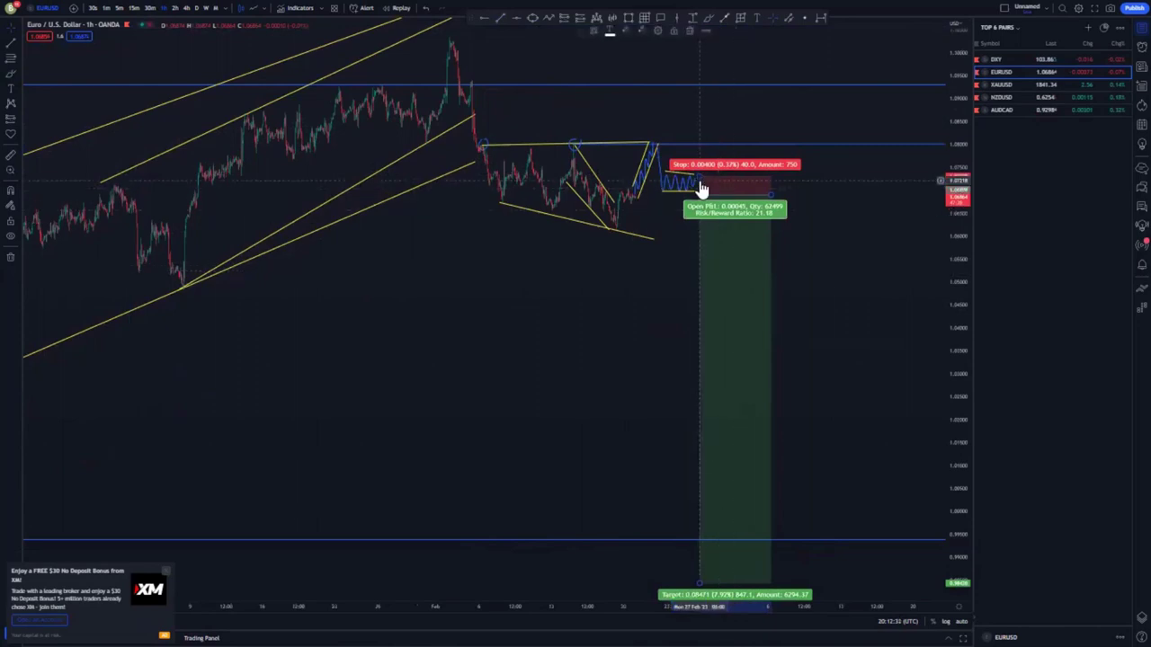
mouse_move(699, 178)
mouse_down()
mouse_move(698, 166)
mouse_move(698, 195)
mouse_up()
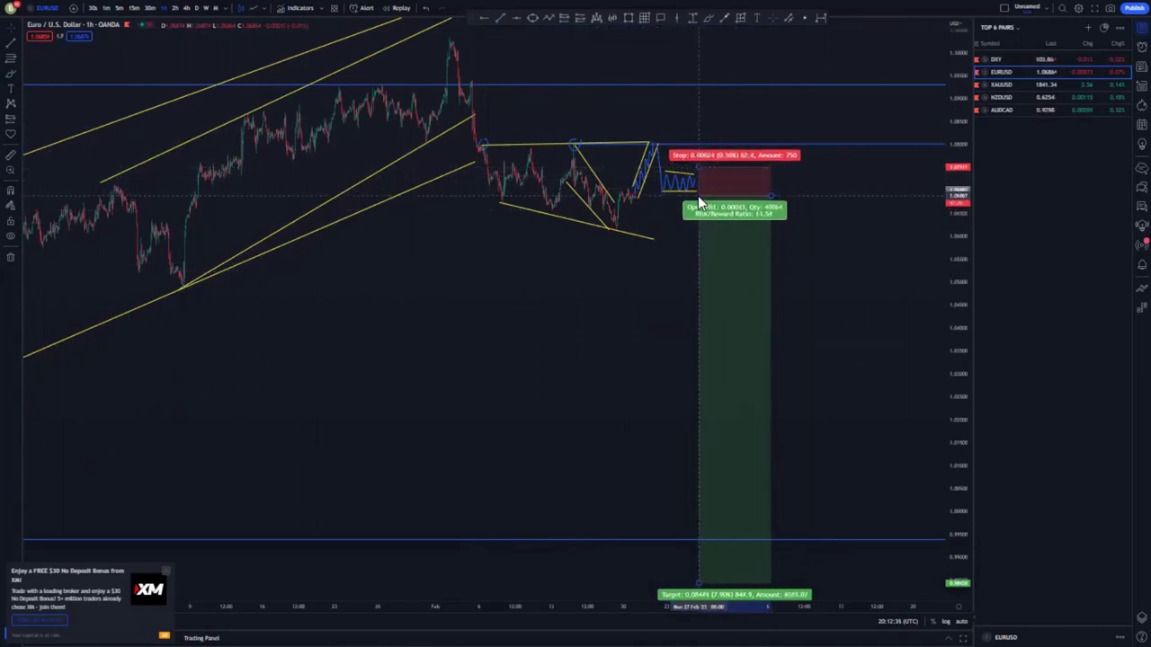
click(621, 317)
Shorten the short position's target to about 1.059, level with the end of the lower consolidation line.
scroll(616, 325, down, 3)
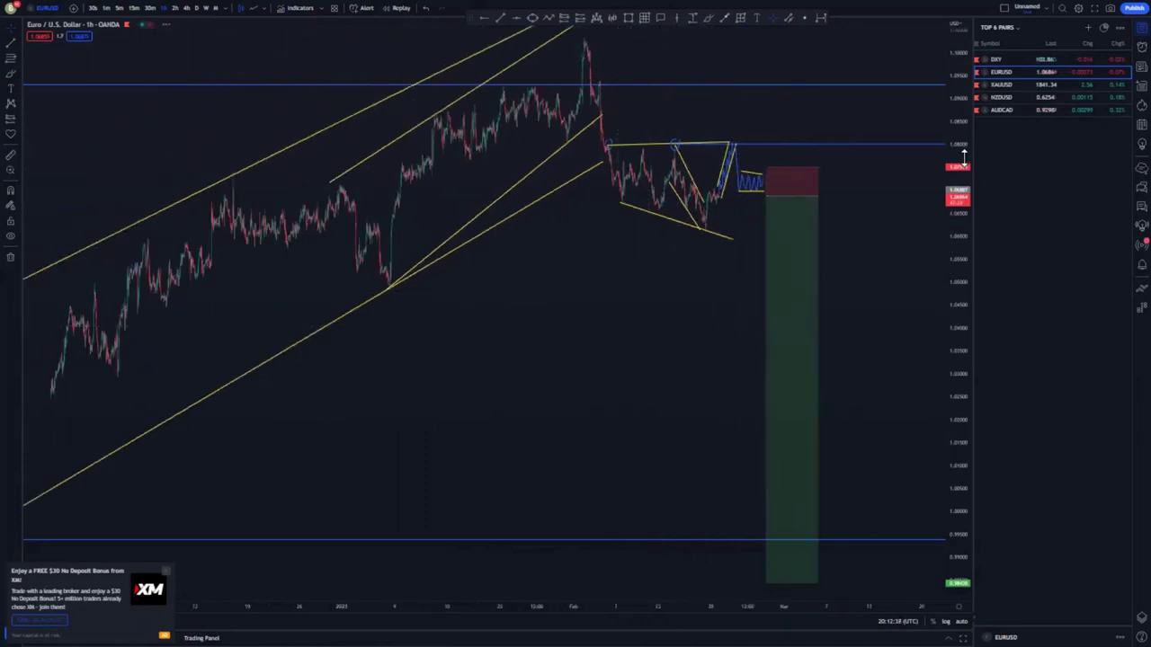
drag(964, 159, 960, 328)
drag(655, 344, 640, 289)
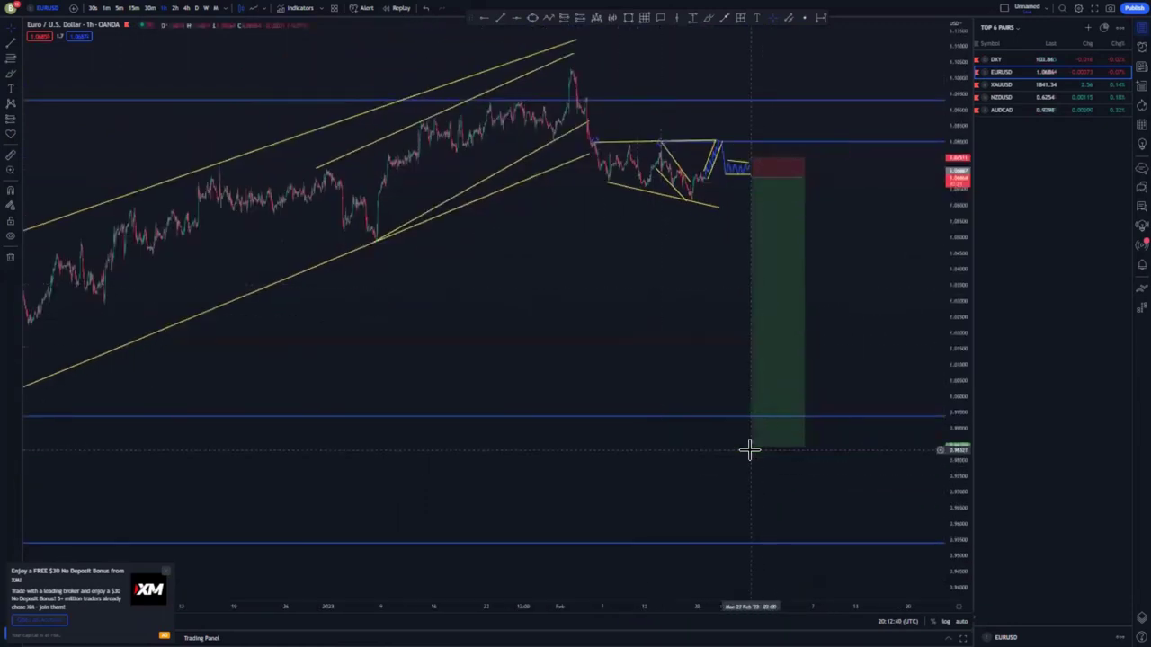
drag(747, 441, 723, 207)
click(720, 271)
Brush a circle at the end of the lower consolidation line and a projected zigzag rebound from it, and delete both strokes.
click(708, 18)
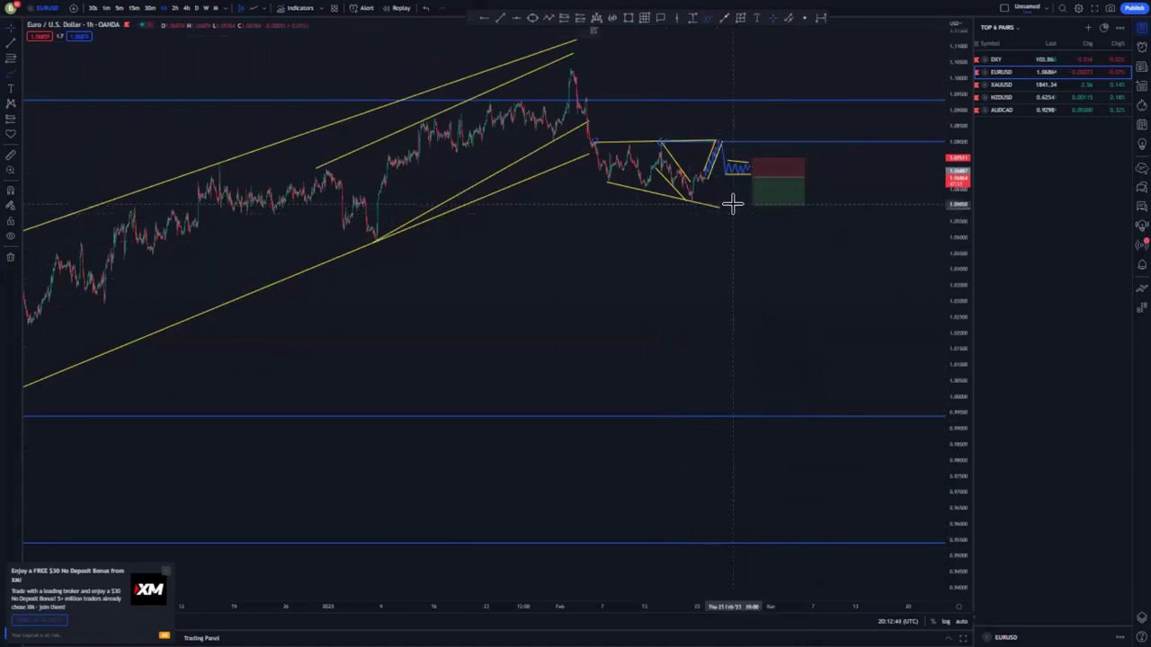
drag(735, 203, 807, 144)
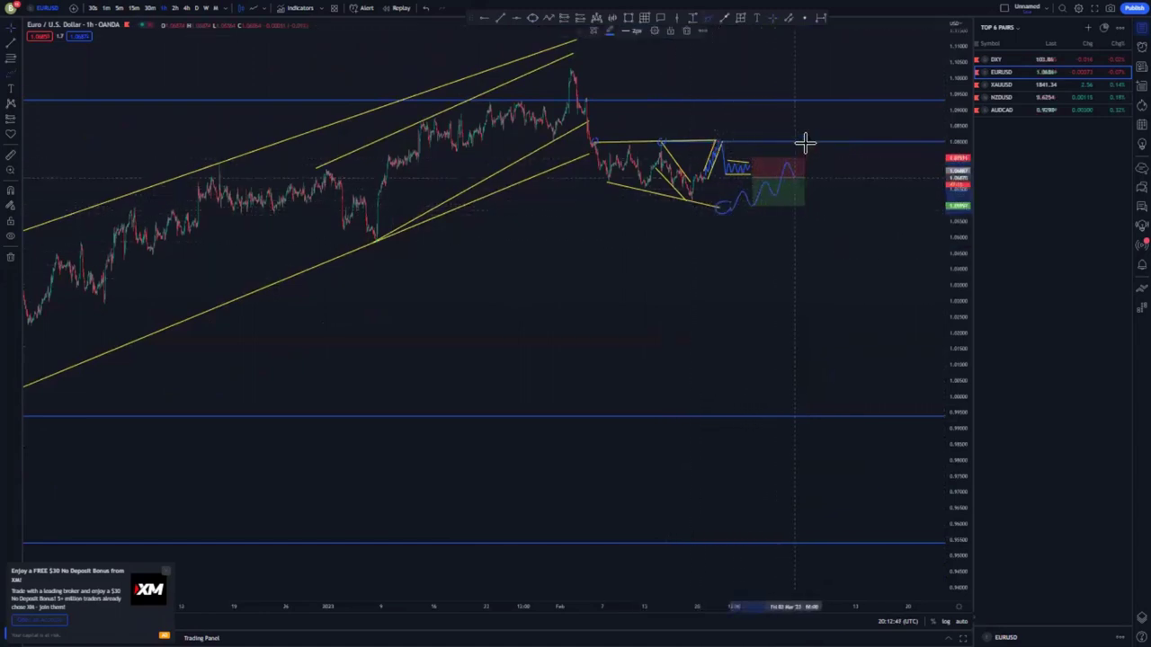
click(688, 29)
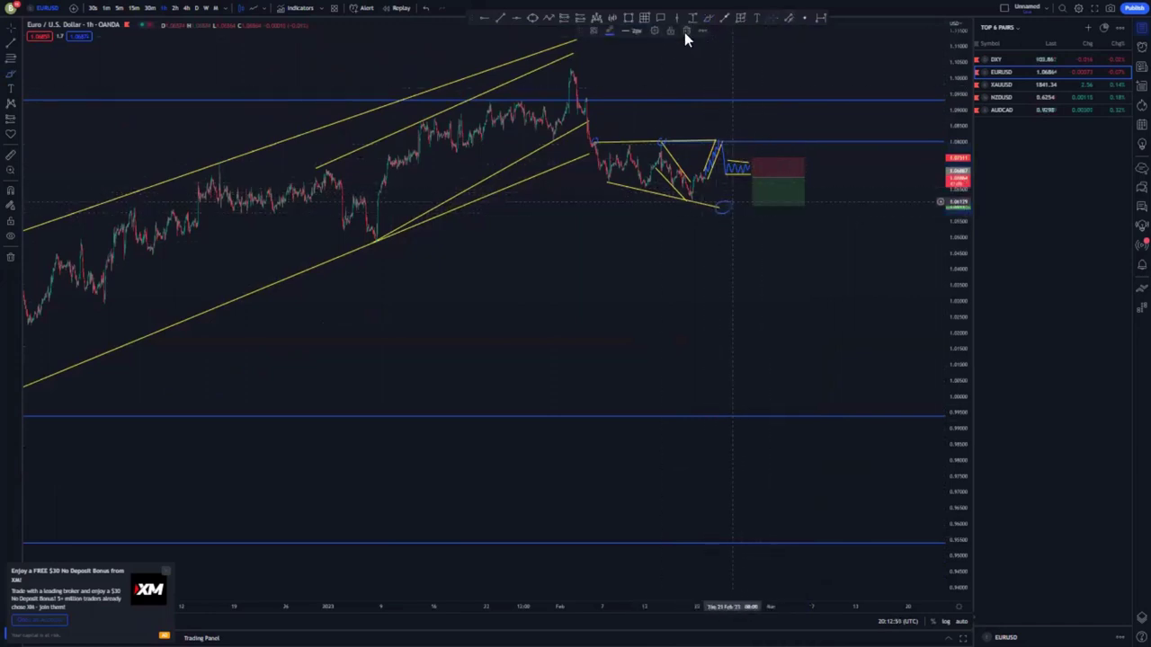
drag(753, 207, 753, 208)
click(709, 19)
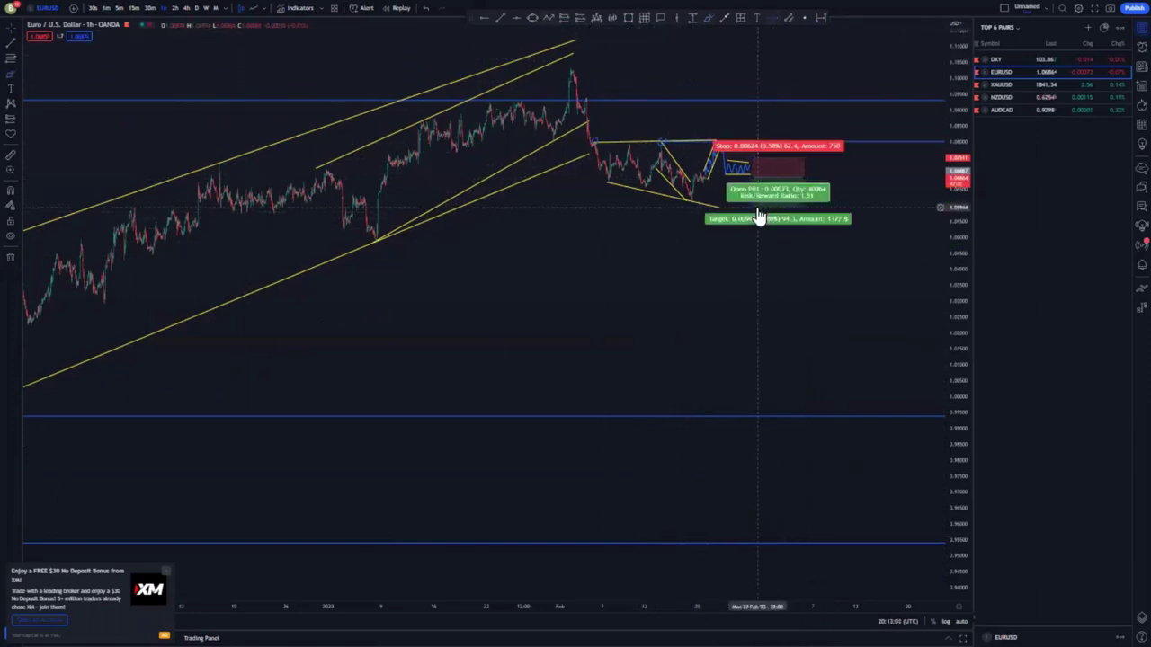
Extend the short position's target down to the horizontal ray at about 0.994.
drag(750, 208, 753, 416)
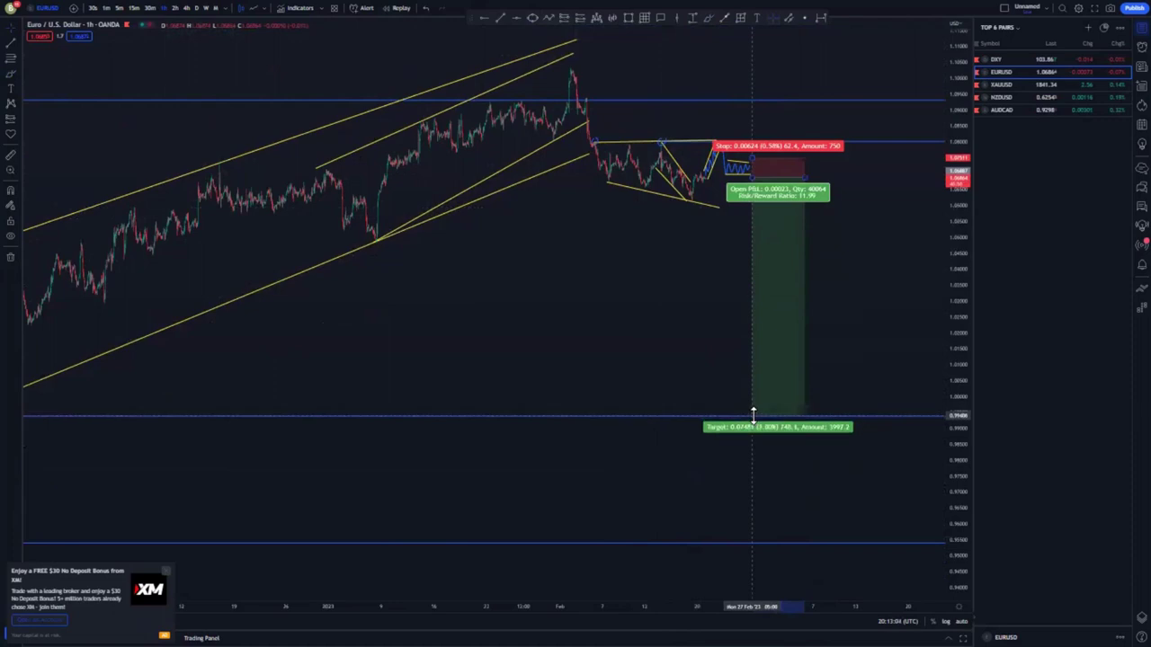
click(873, 302)
drag(958, 405, 959, 324)
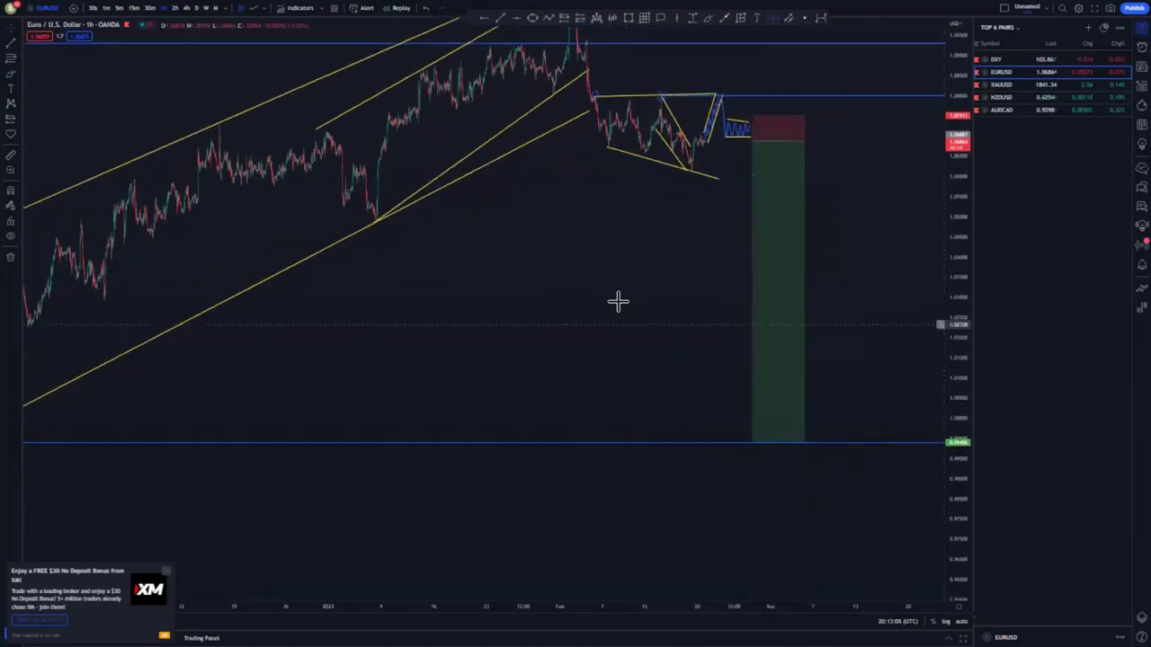
scroll(882, 305, down, 3)
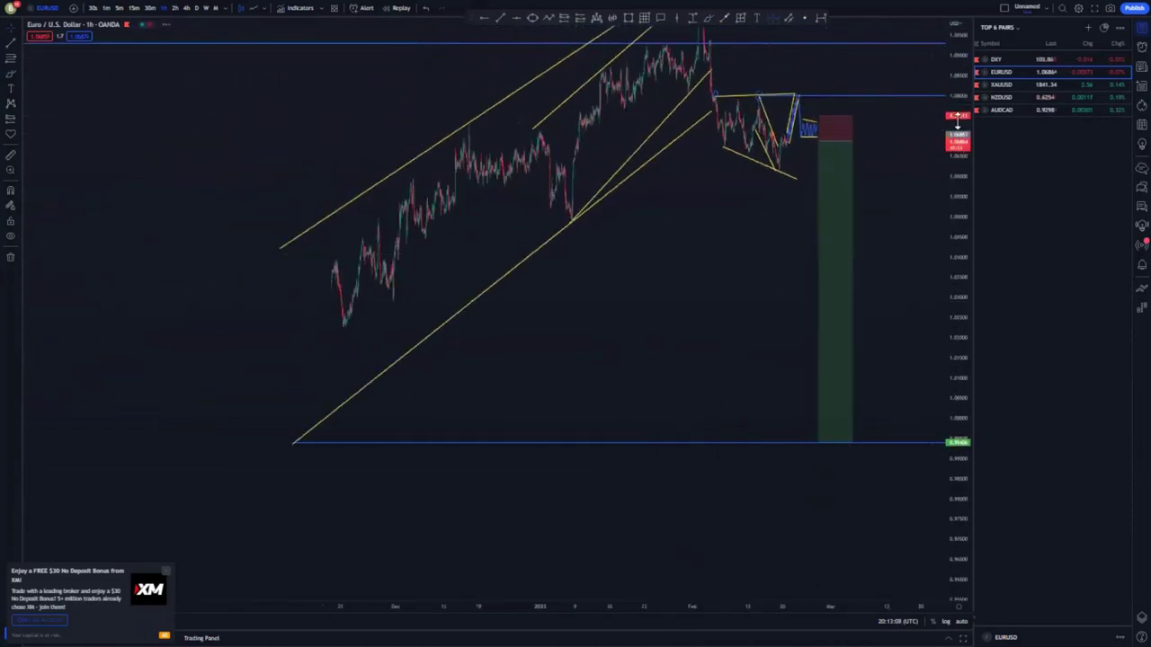
Switch to the XAUUSD daily chart, reset its view and frame the price action from early 2022 to February 2023.
click(994, 85)
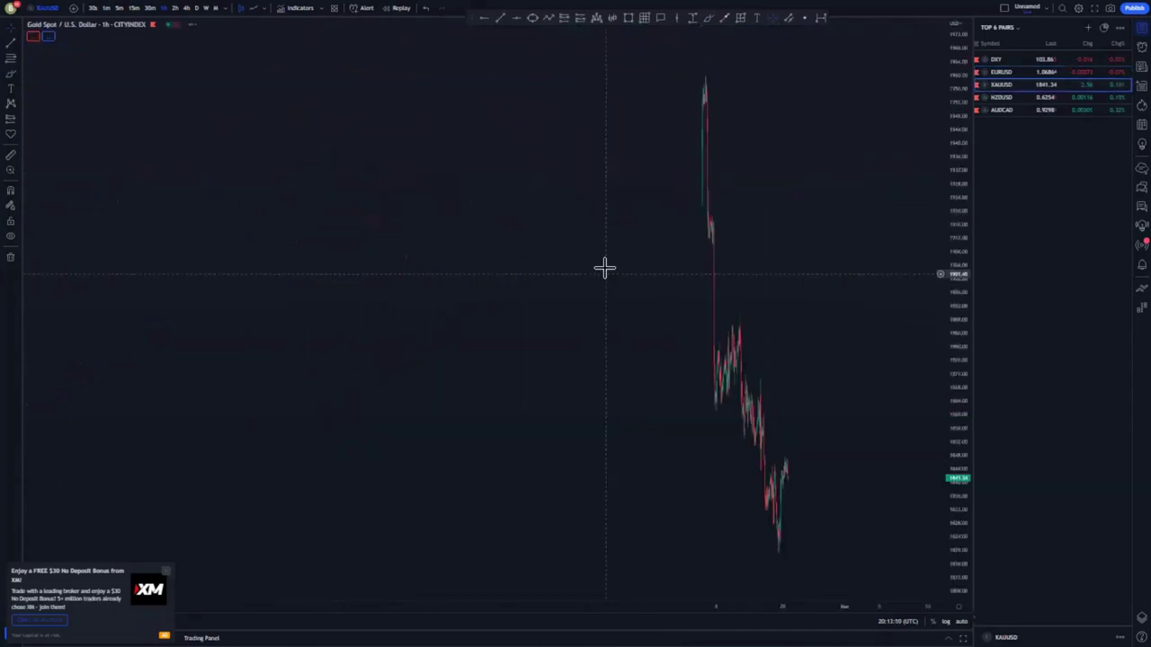
click(197, 8)
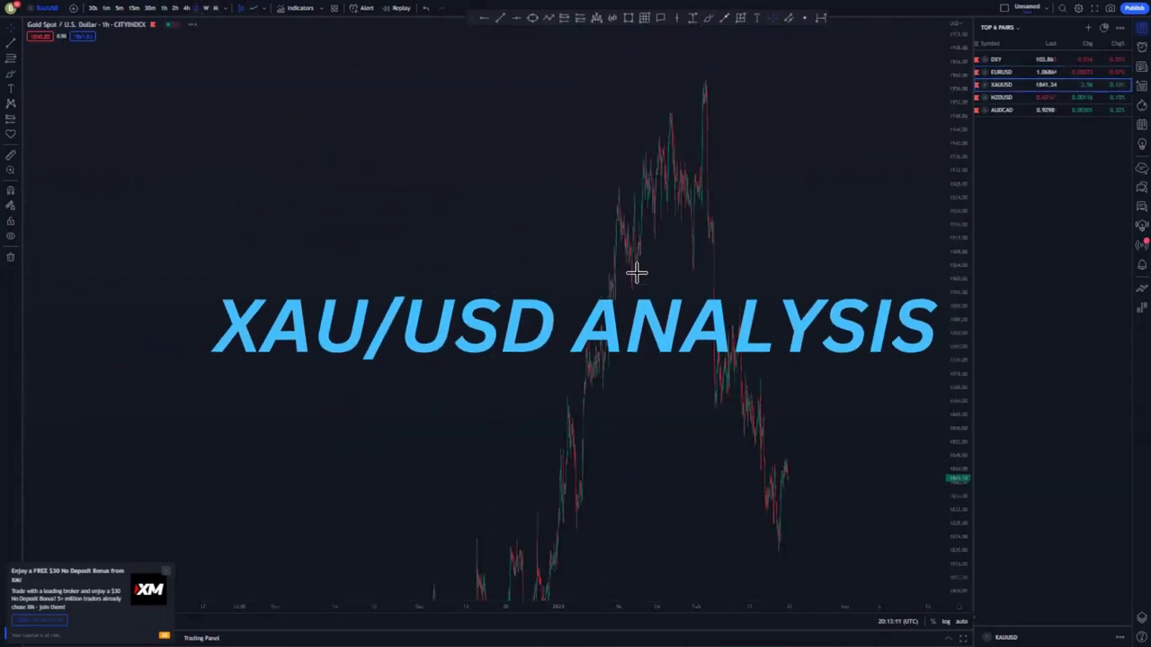
right_click(506, 157)
click(554, 167)
scroll(659, 306, up, 5)
scroll(635, 273, down, 7)
drag(959, 138, 951, 192)
drag(610, 241, 487, 210)
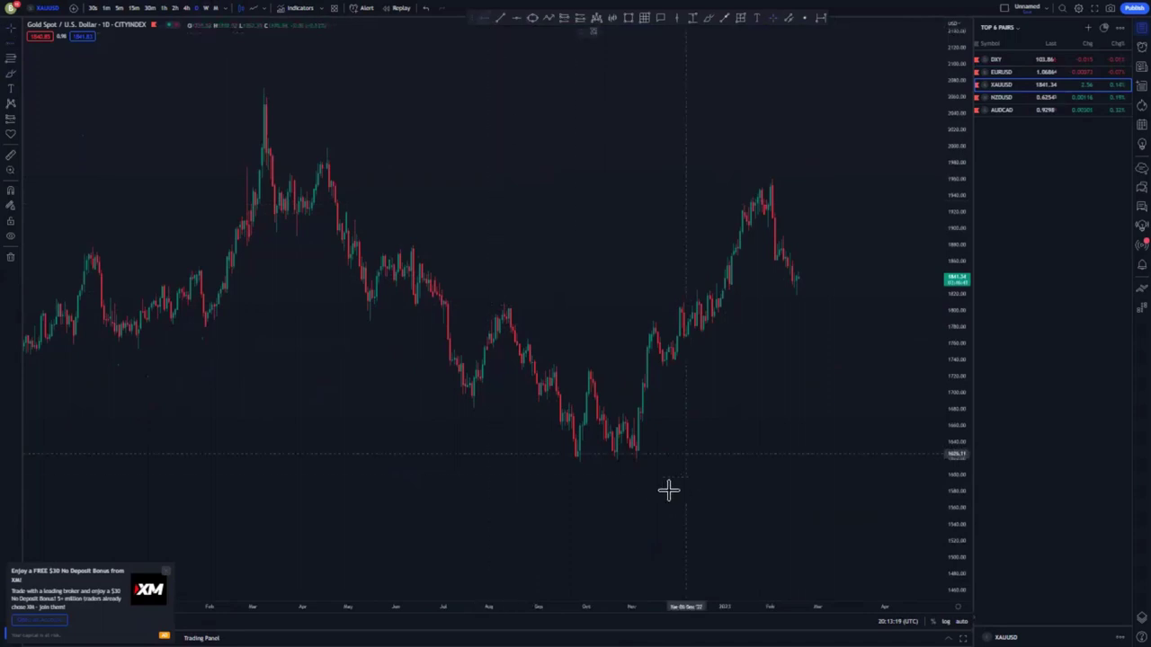
Place a horizontal ray at the early-November low near 1,617 and draw a trend line from the early-October high to the February high.
click(637, 459)
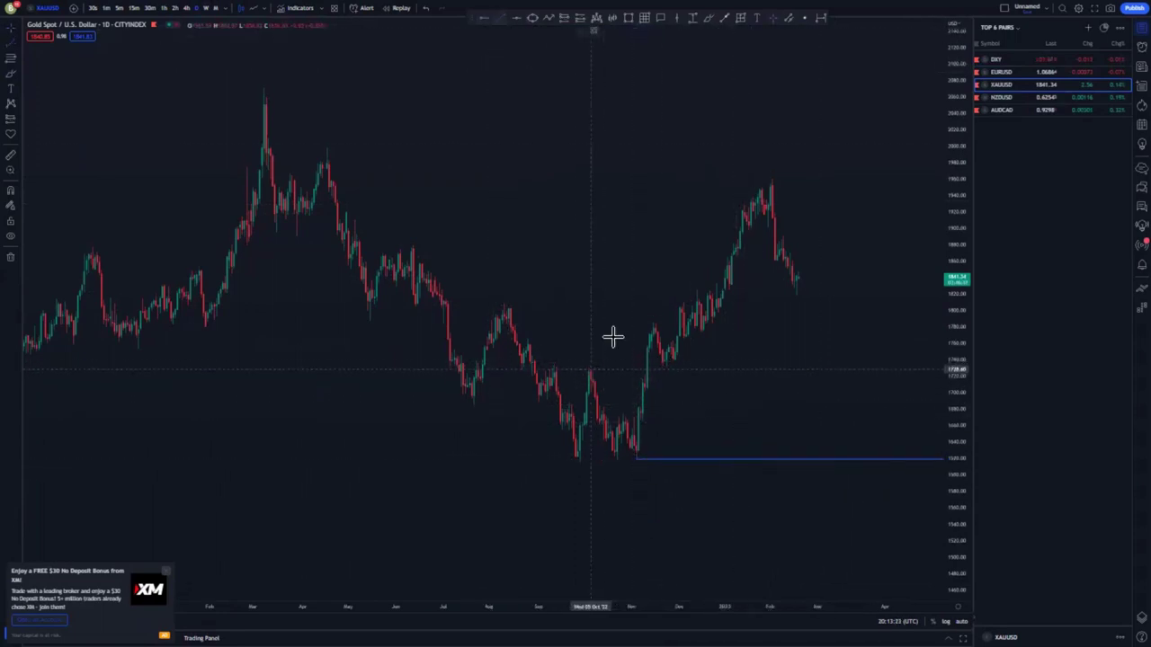
click(589, 370)
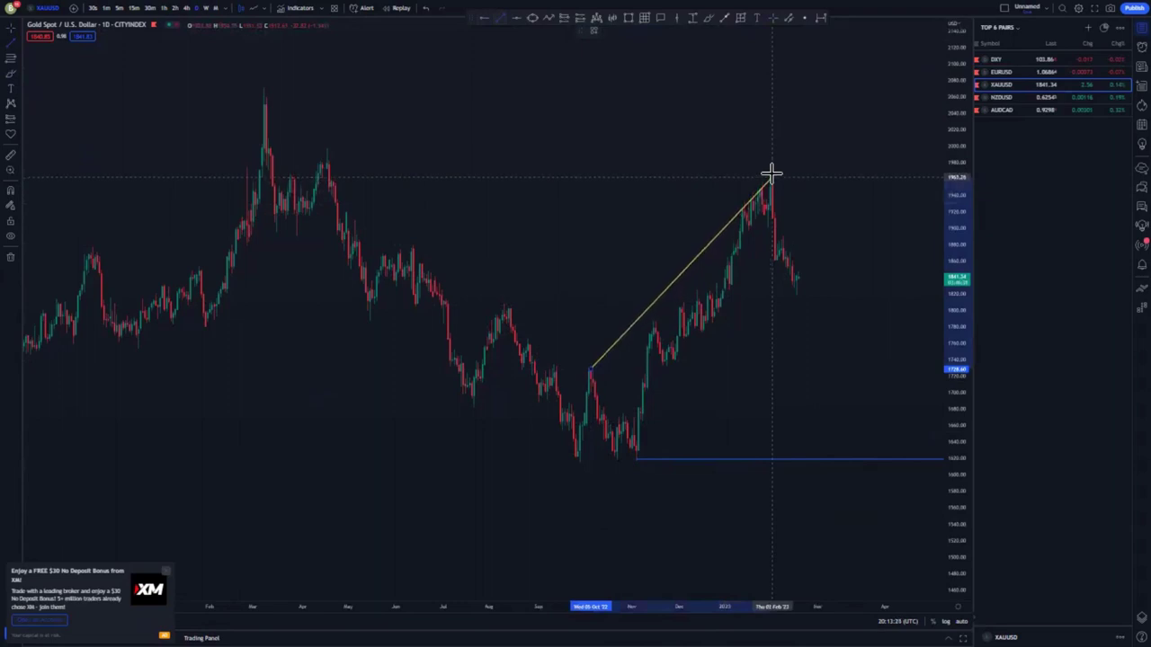
click(845, 219)
Draw the lower ascending trend line from the November low near 1,617 to about 1,875 in February, aligning its start with the horizontal ray.
click(500, 18)
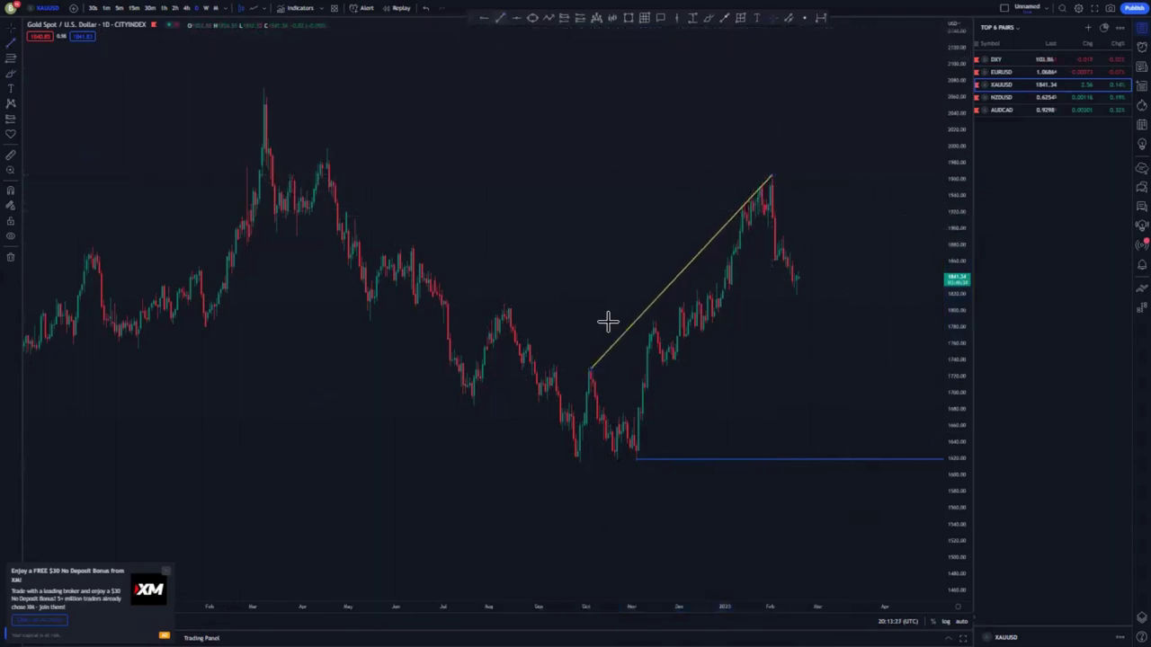
click(641, 449)
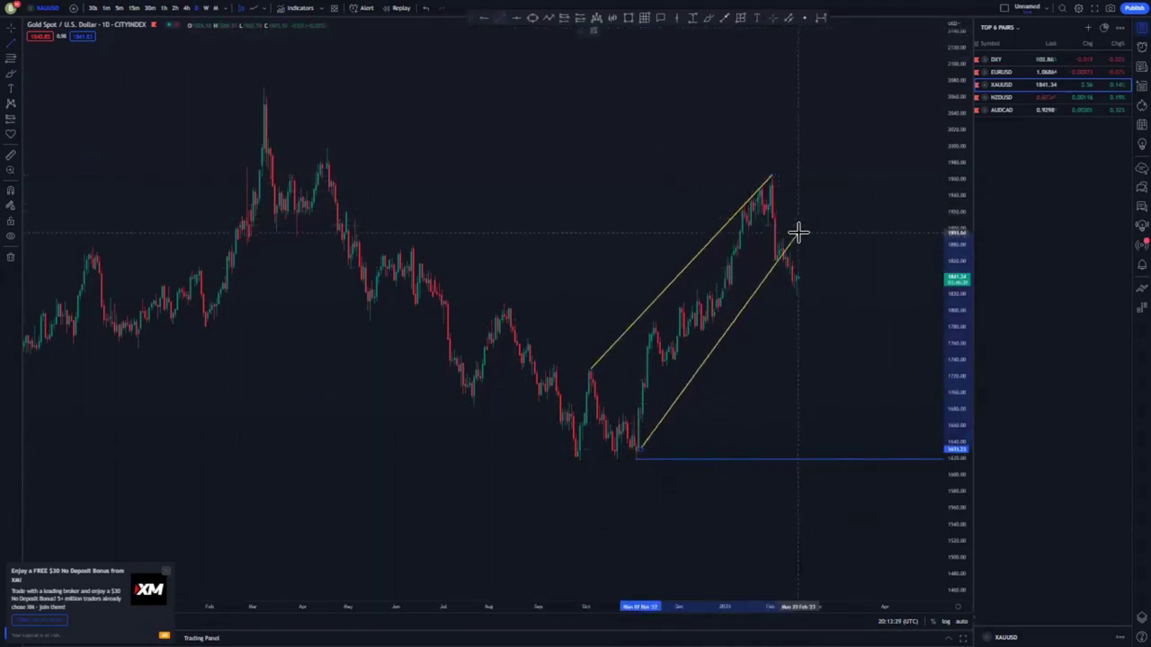
drag(808, 238, 786, 252)
drag(835, 288, 830, 294)
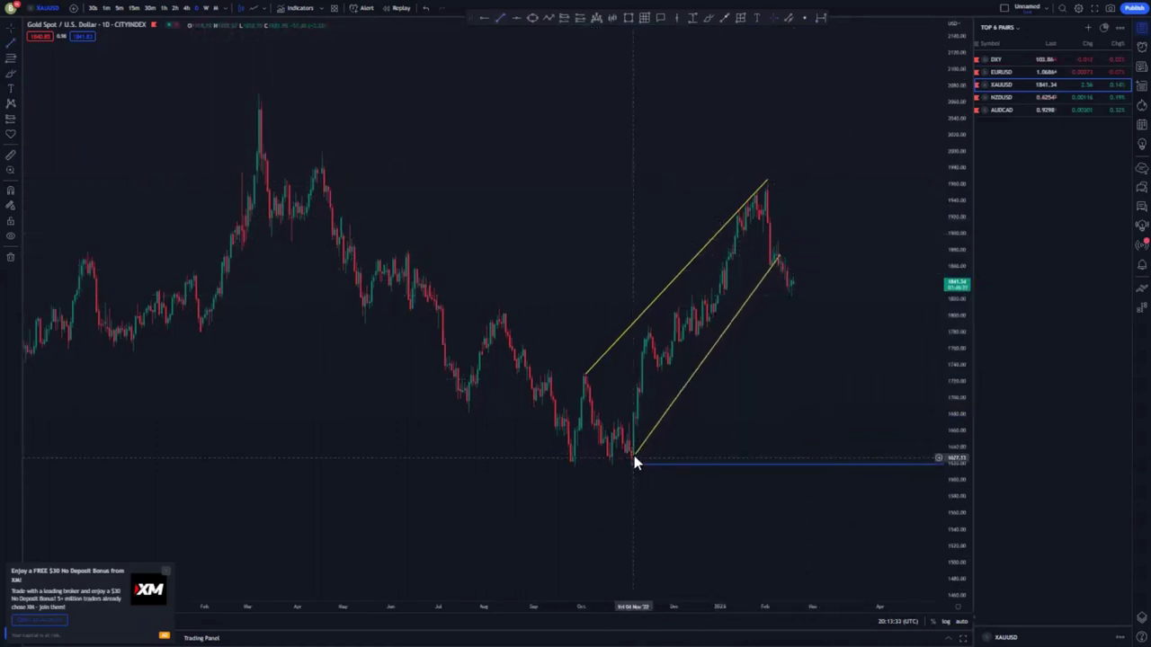
click(632, 464)
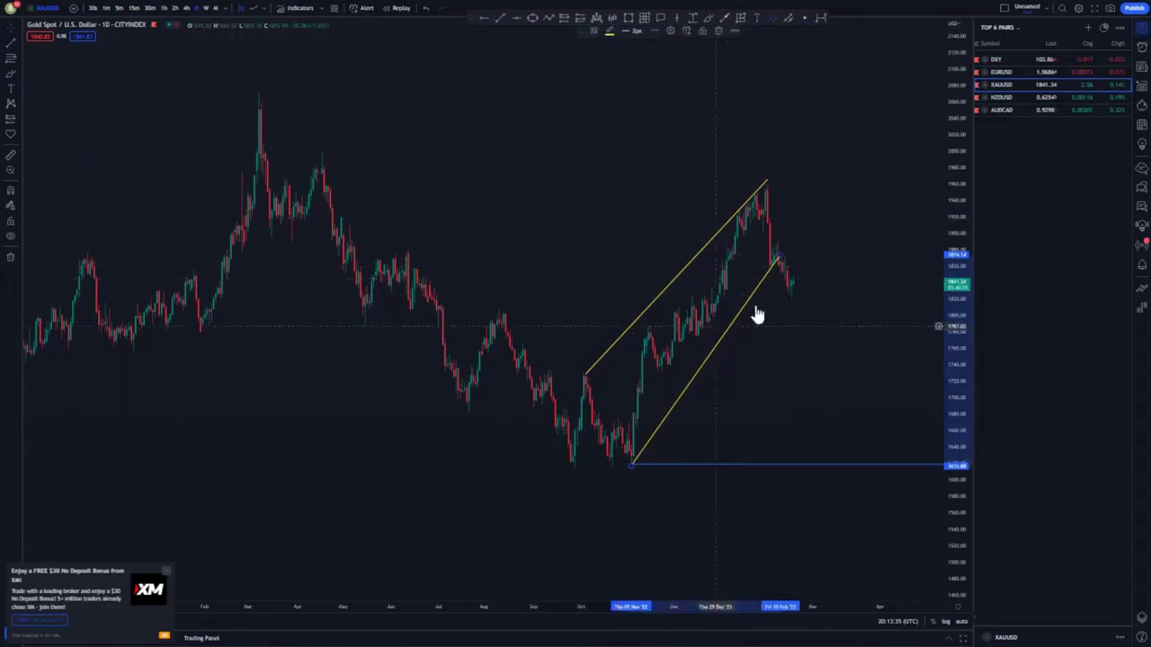
mouse_move(782, 255)
mouse_down()
mouse_move(746, 250)
mouse_move(782, 255)
mouse_up()
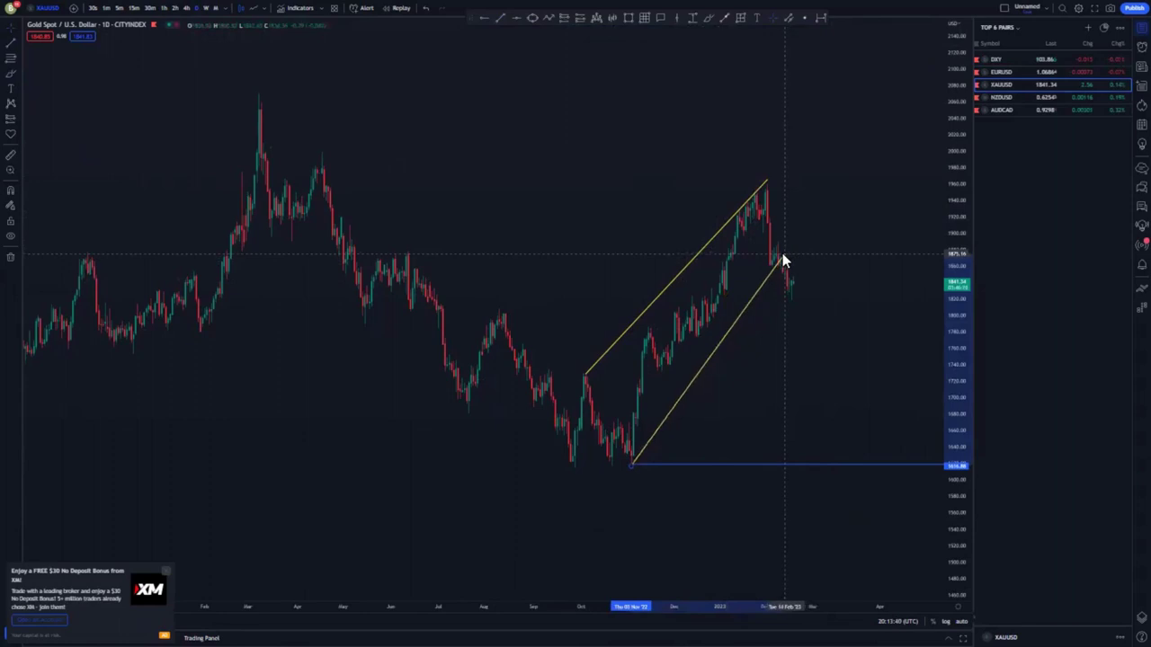
click(830, 277)
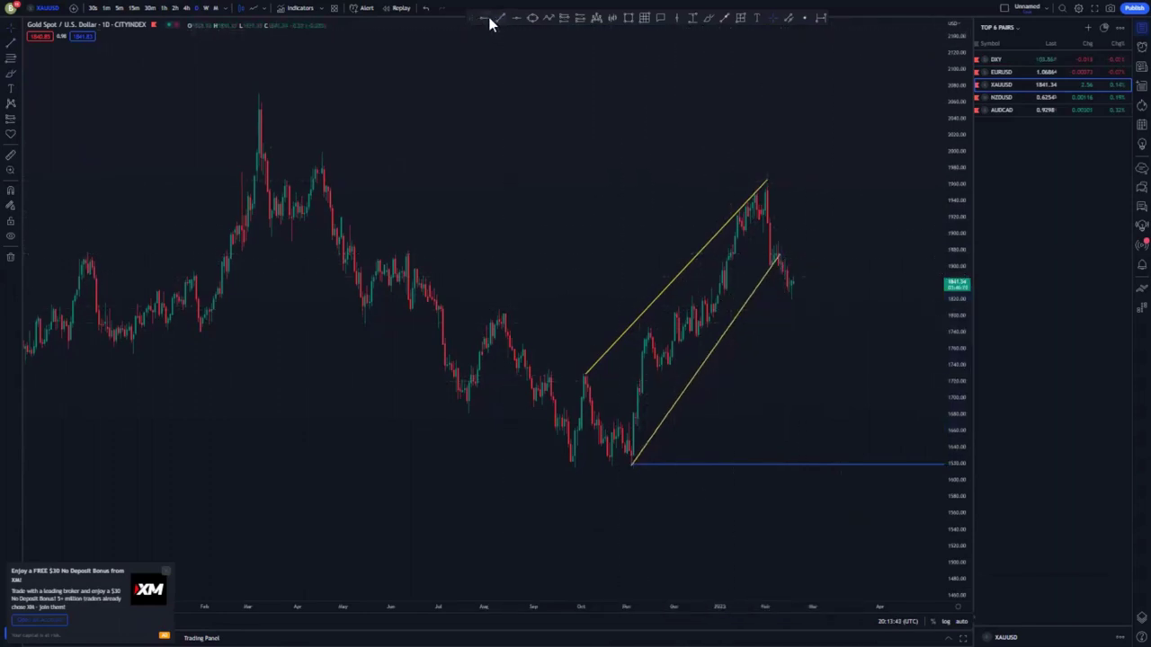
Place a horizontal ray at about 1,910, starting from the price action in early May 2022.
click(405, 249)
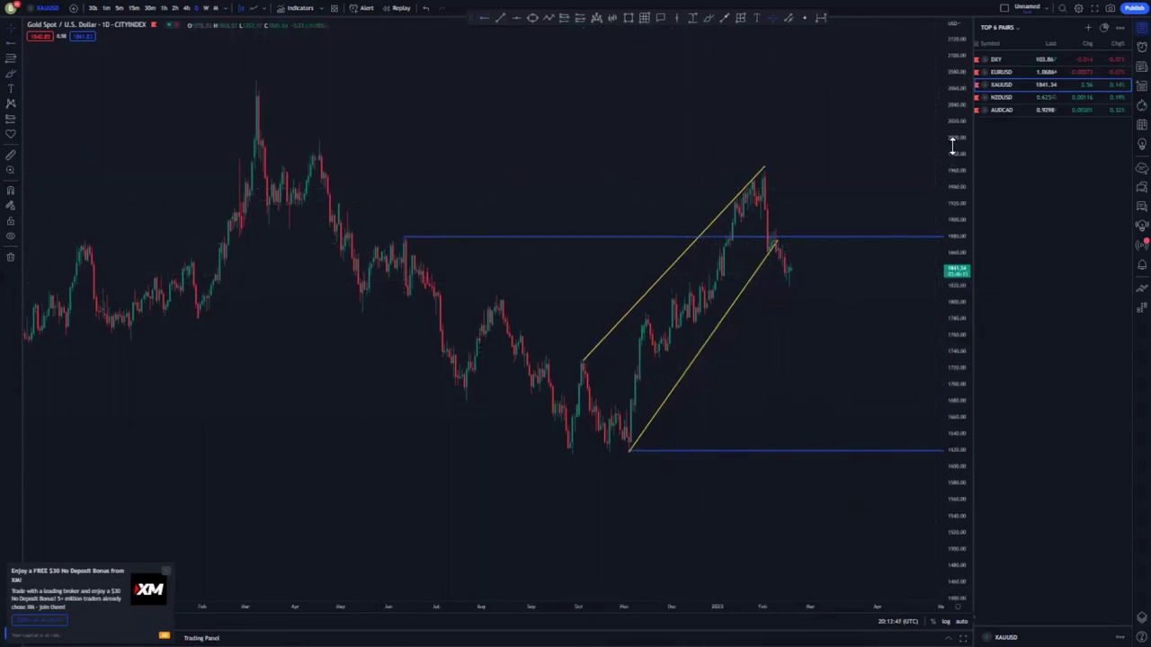
drag(404, 237, 348, 211)
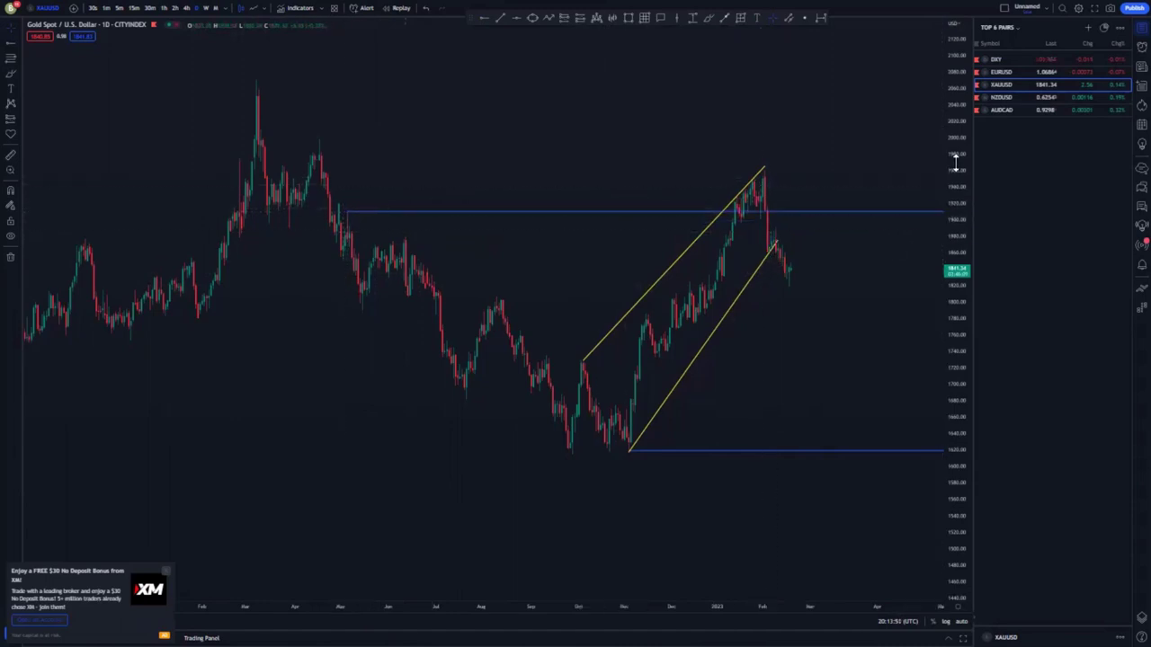
drag(956, 163, 956, 270)
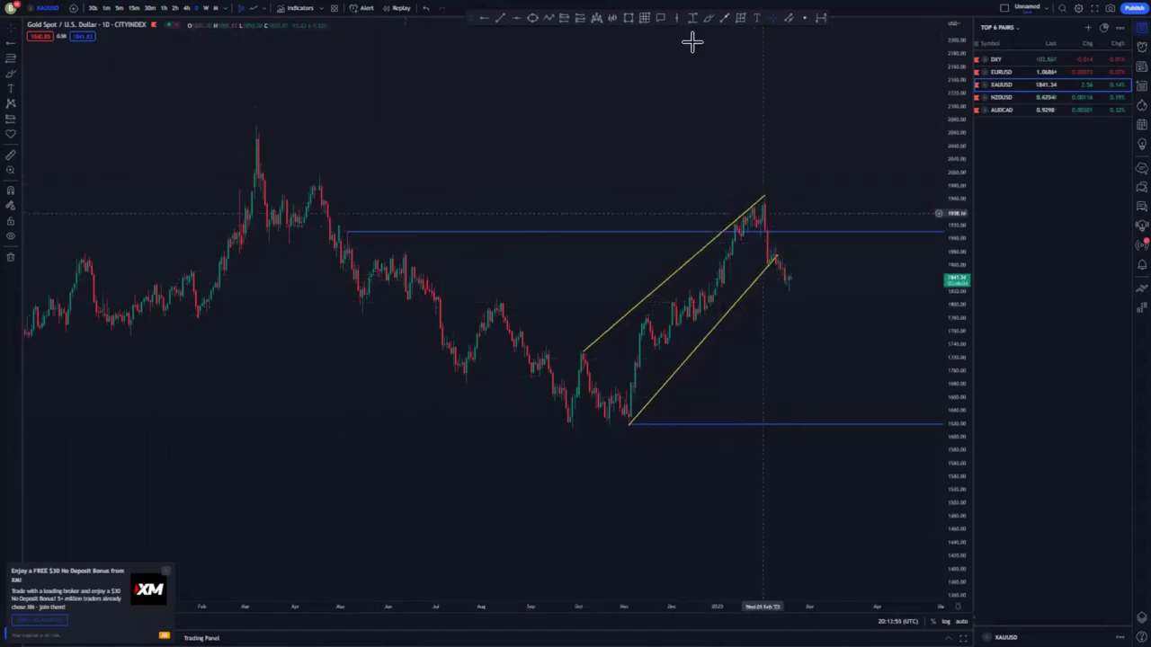
click(824, 418)
key(Delete)
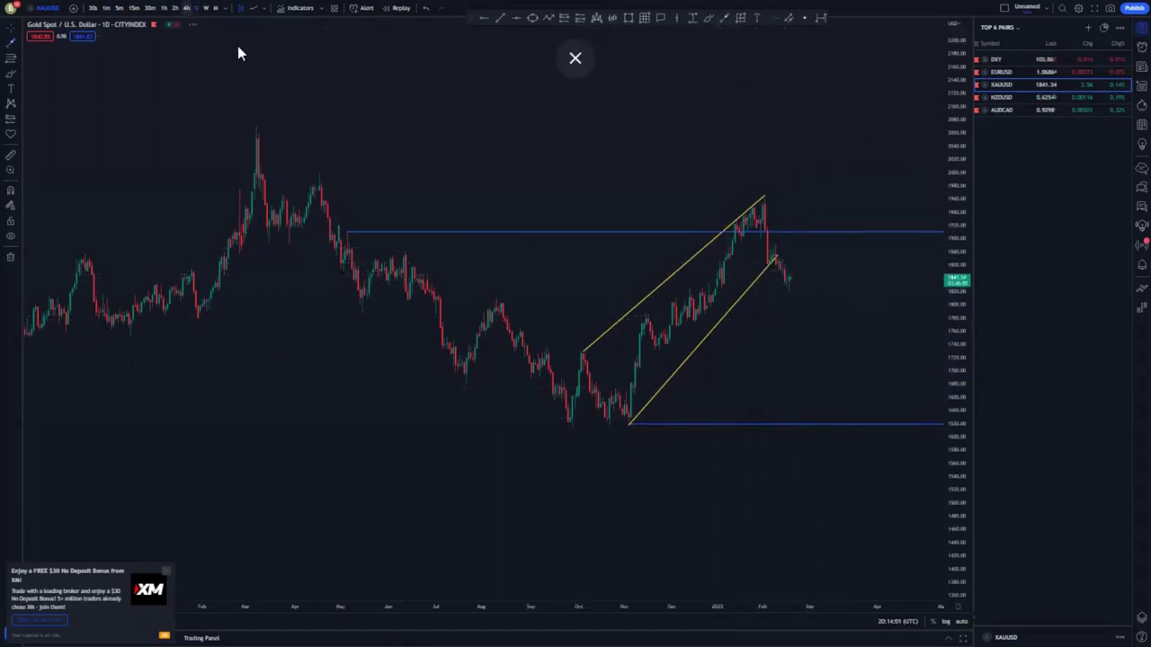
Switch to the 4-hour chart and draw an inner ascending trend line from the early-January low near 1,823 to about 1,912 in early February.
scroll(773, 347, down, 5)
drag(958, 401, 949, 232)
scroll(877, 286, up, 1)
drag(656, 339, 771, 319)
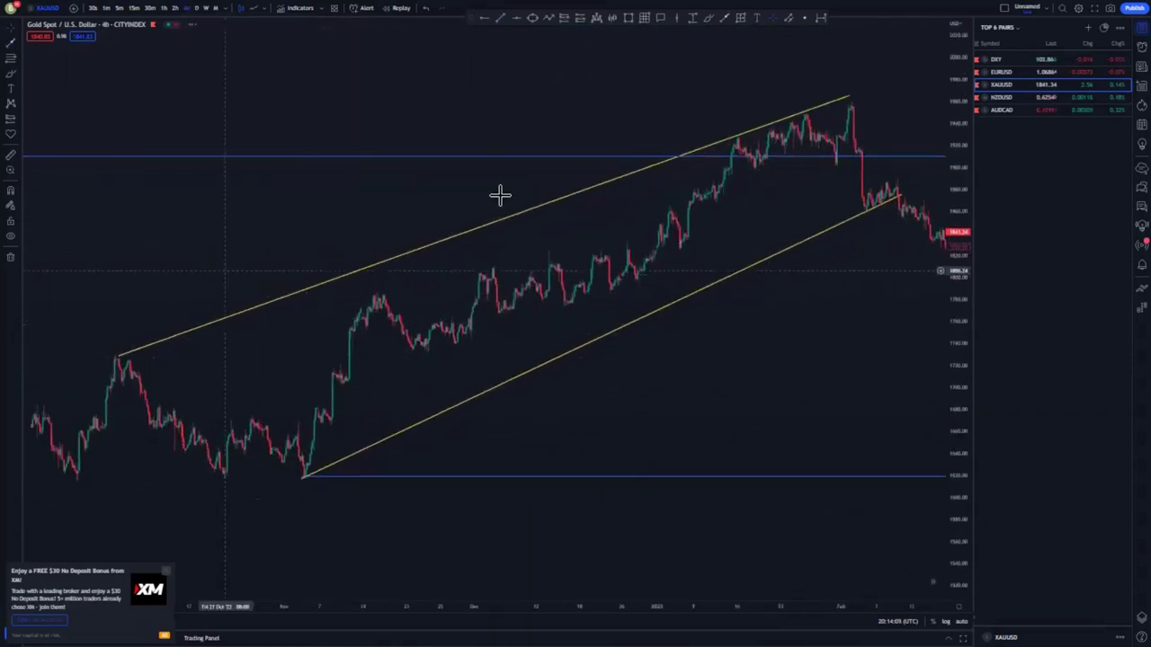
click(681, 252)
click(860, 152)
drag(841, 195, 706, 191)
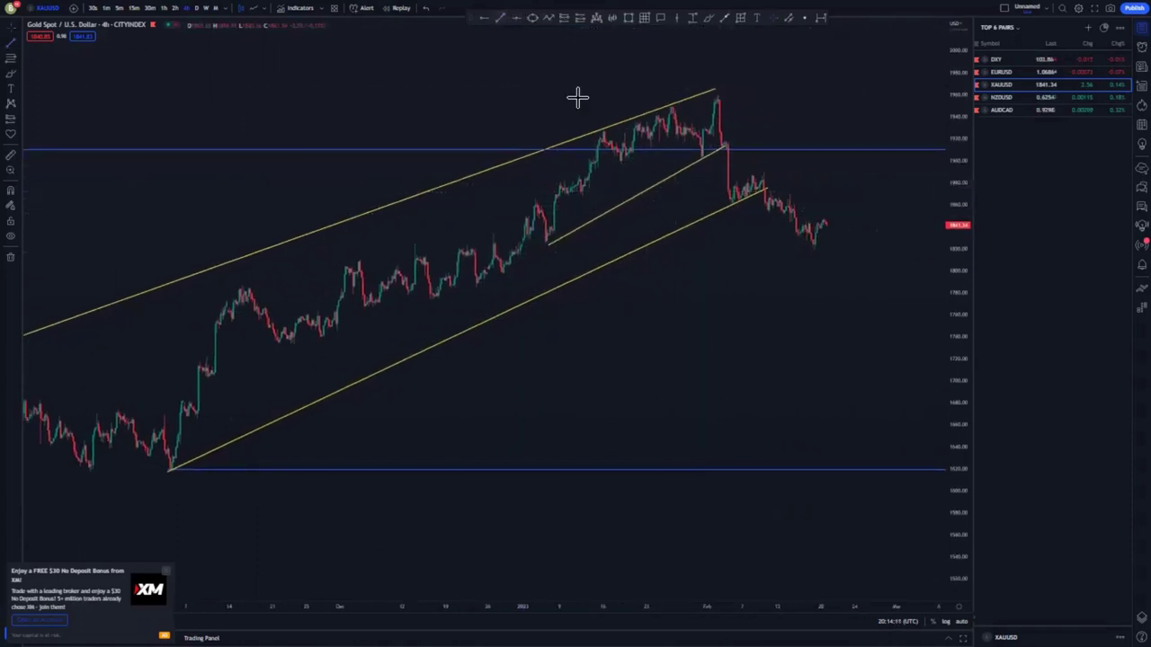
Draw a short ascending trend line over the highs of the February consolidation, from about 1,880 to 1,890.
click(730, 182)
click(759, 170)
click(806, 174)
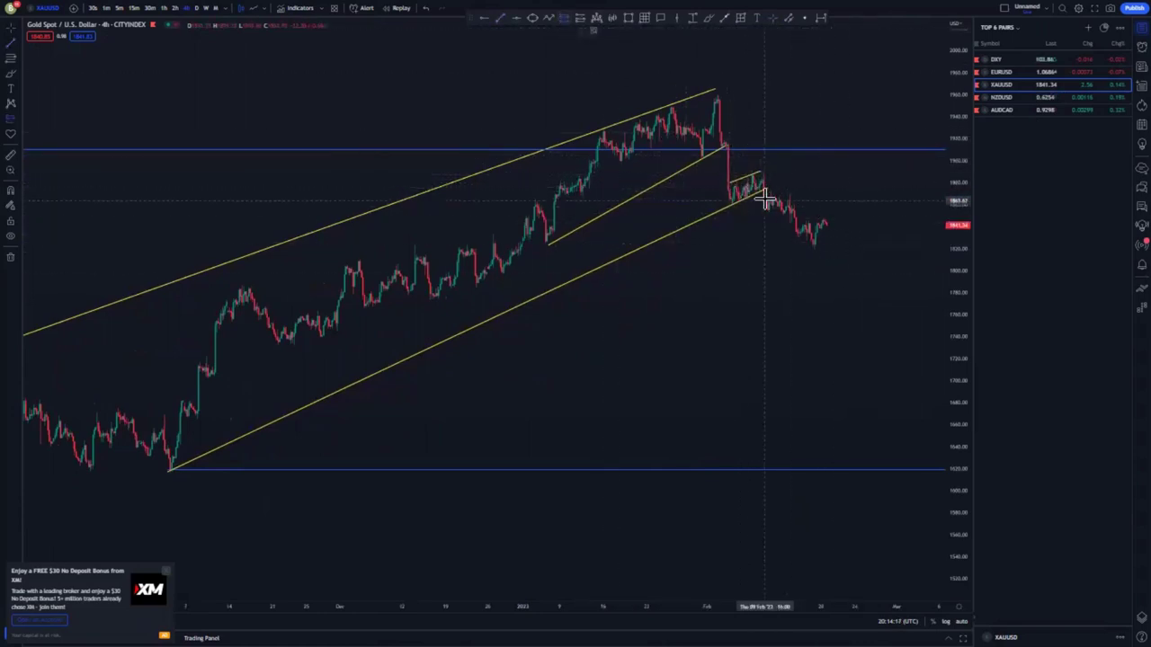
Place a short position at about 1,866 below the February consolidation with its stop at about 1,895, and delete it.
click(761, 198)
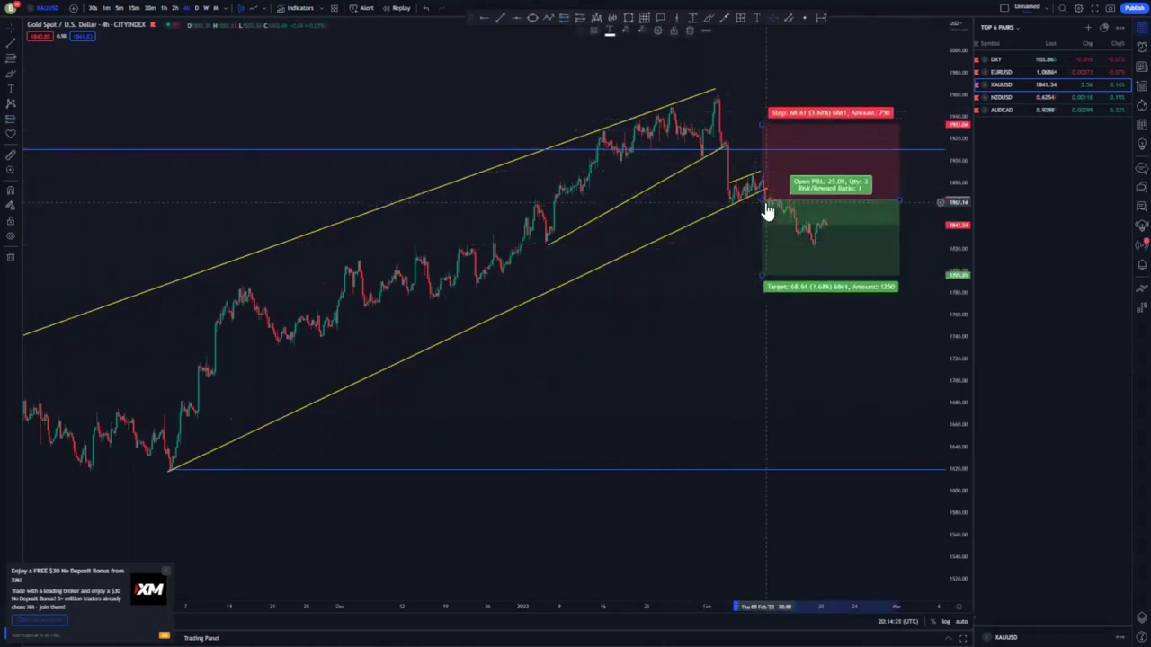
drag(764, 123, 762, 169)
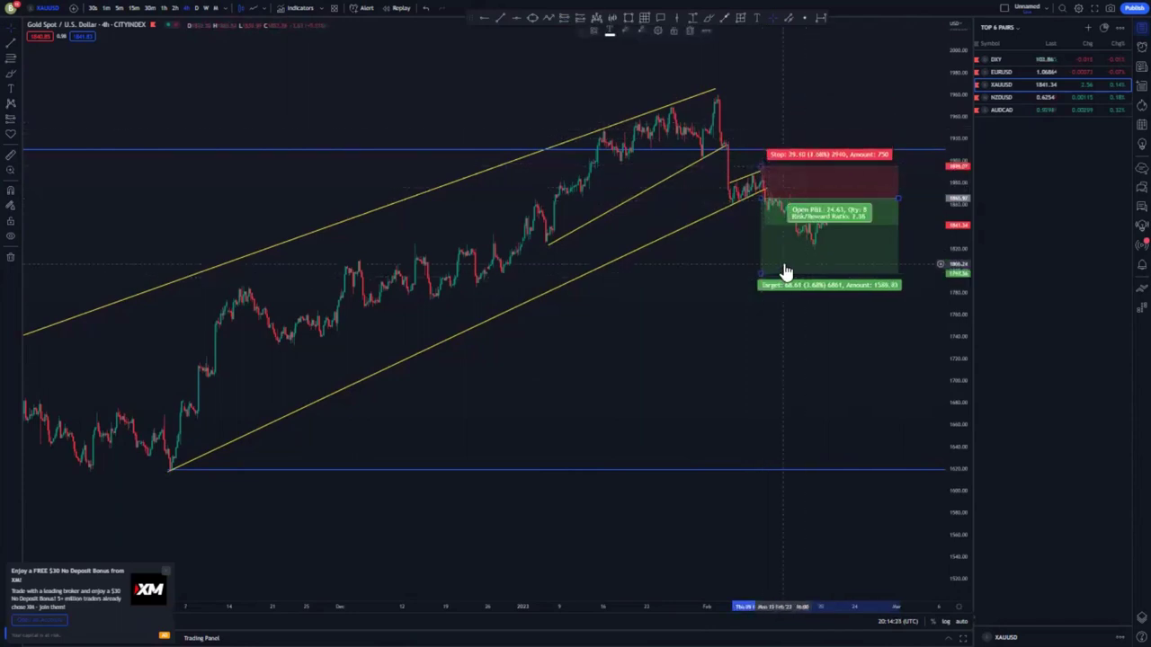
key(Delete)
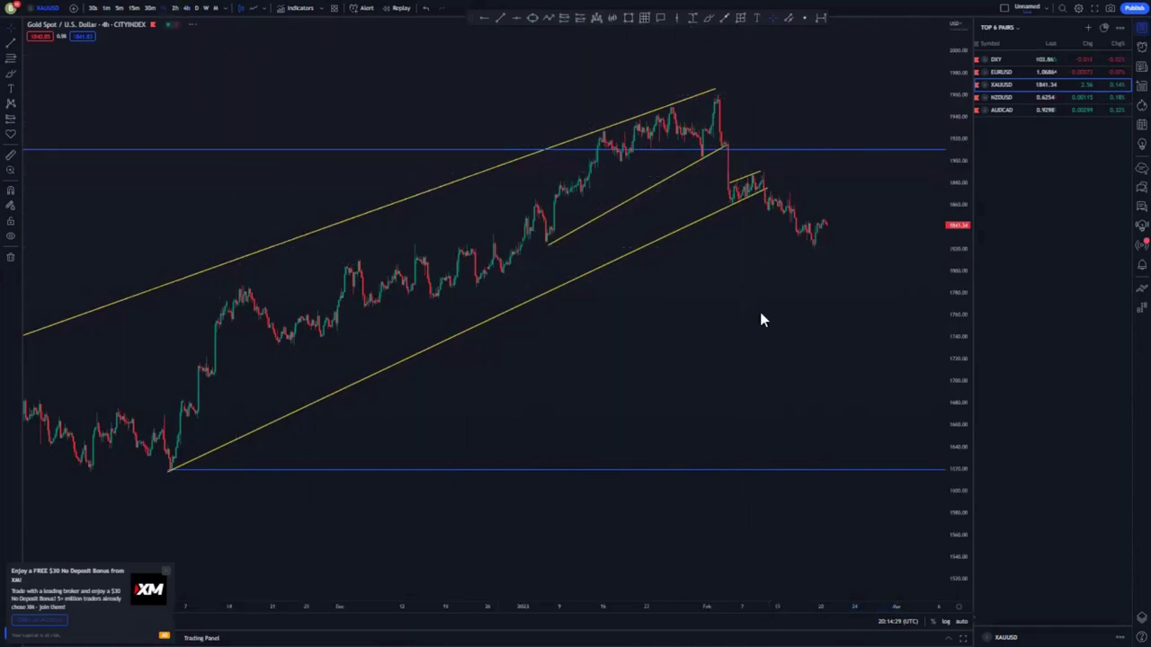
Switch gold to the 1-hour chart and examine the February consolidation and the decline that follows it.
scroll(912, 381, down, 8)
drag(950, 401, 950, 337)
drag(687, 351, 711, 405)
scroll(755, 401, up, 8)
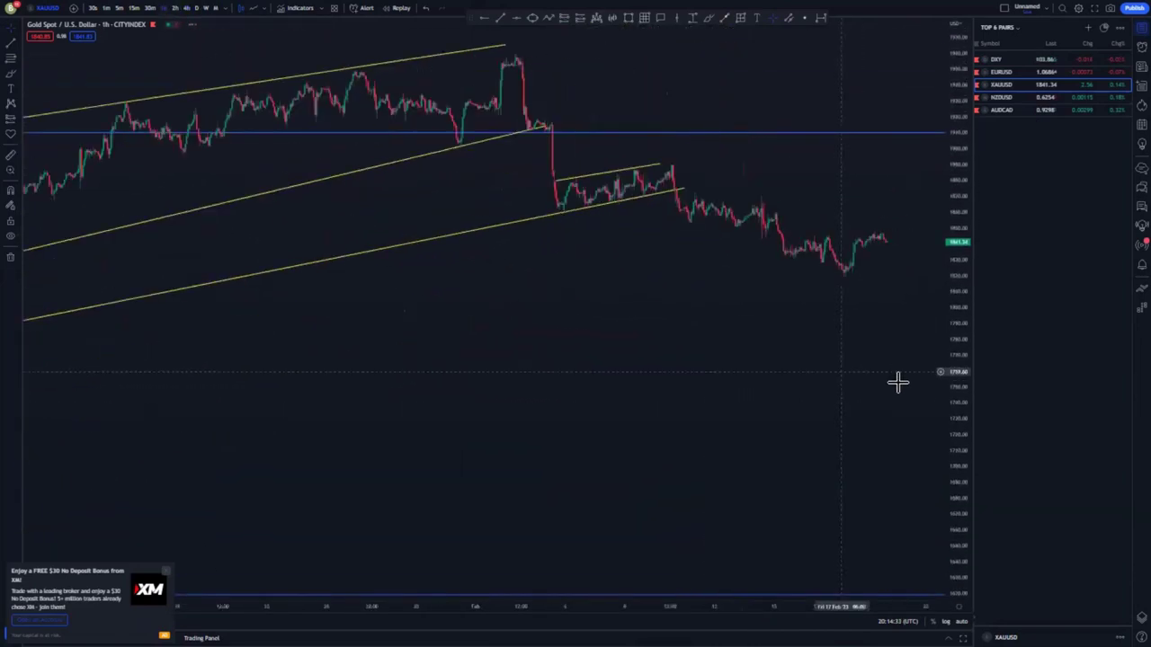
drag(959, 426, 956, 293)
drag(719, 296, 728, 384)
drag(667, 182, 687, 182)
click(764, 234)
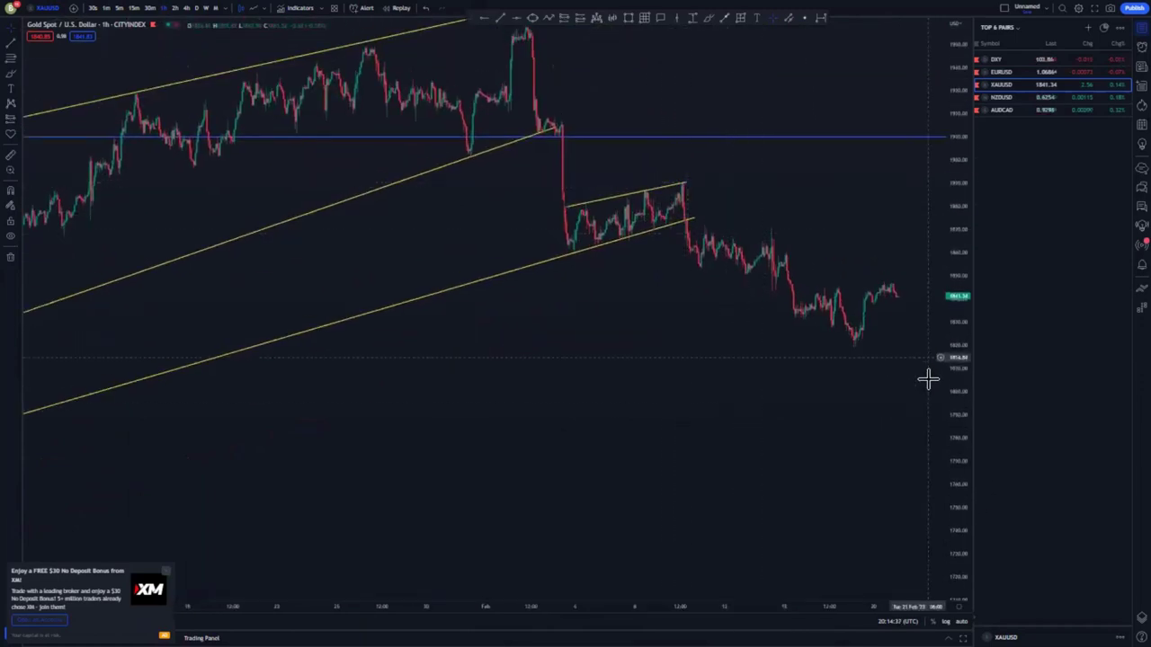
drag(954, 276, 954, 211)
scroll(611, 354, up, 2)
drag(616, 361, 848, 432)
scroll(848, 431, up, 6)
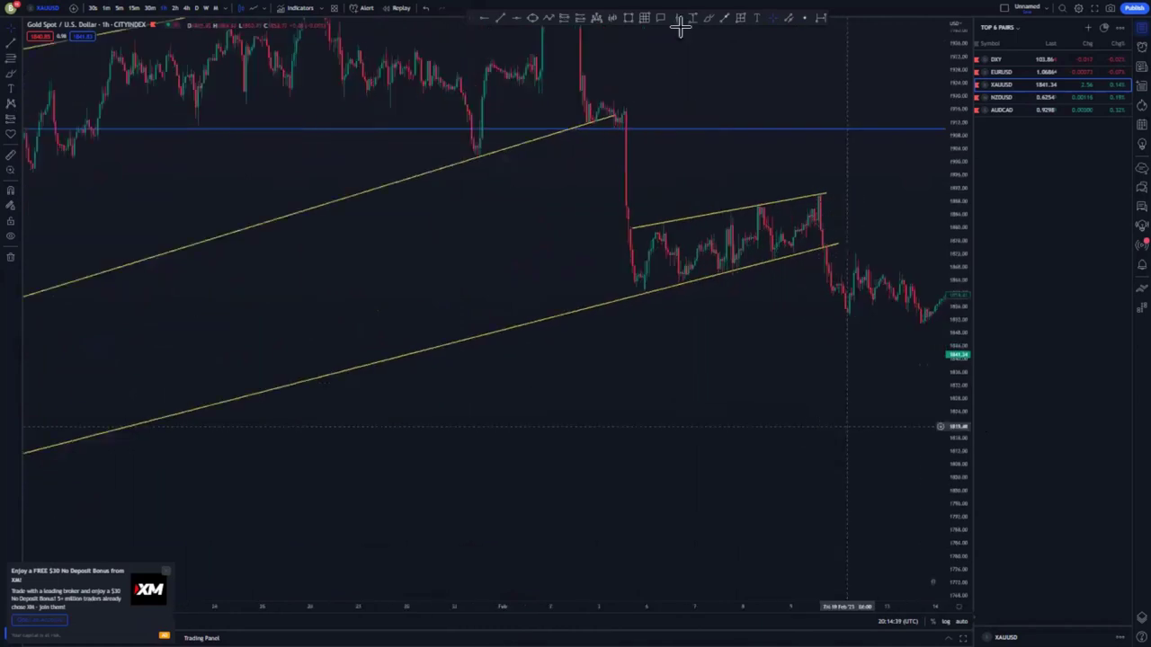
click(709, 19)
drag(773, 235, 790, 203)
click(688, 30)
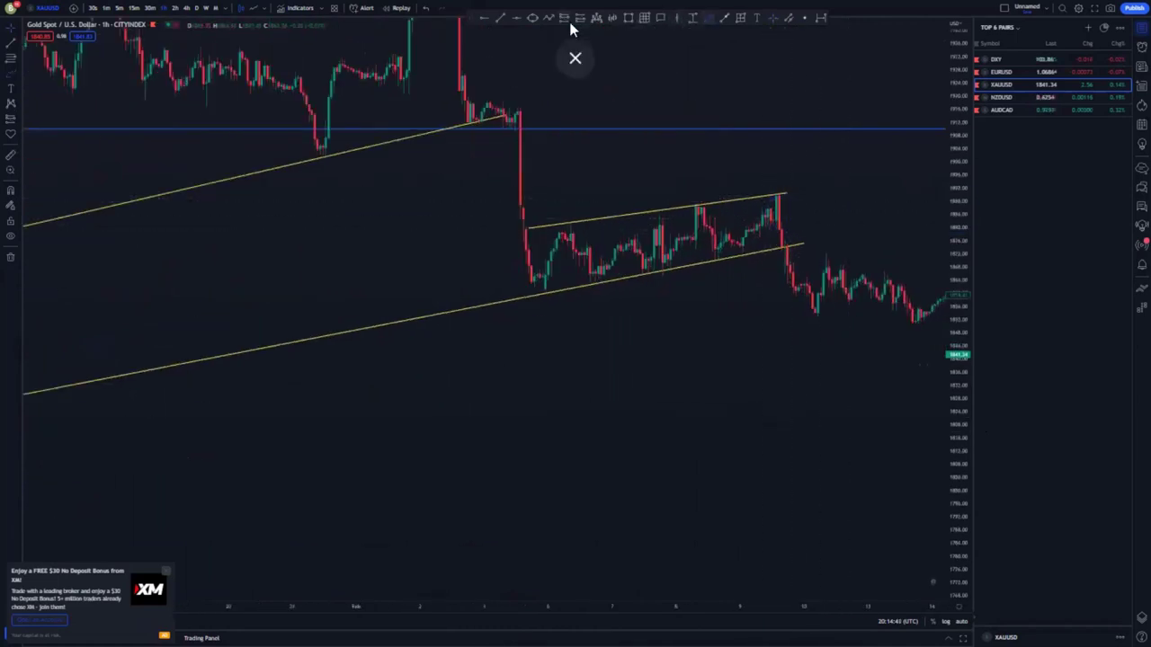
Place a short position at about 1,879 at the end of the February consolidation, with stop about 1,894 and target about 1,814.
click(779, 229)
drag(778, 158, 781, 185)
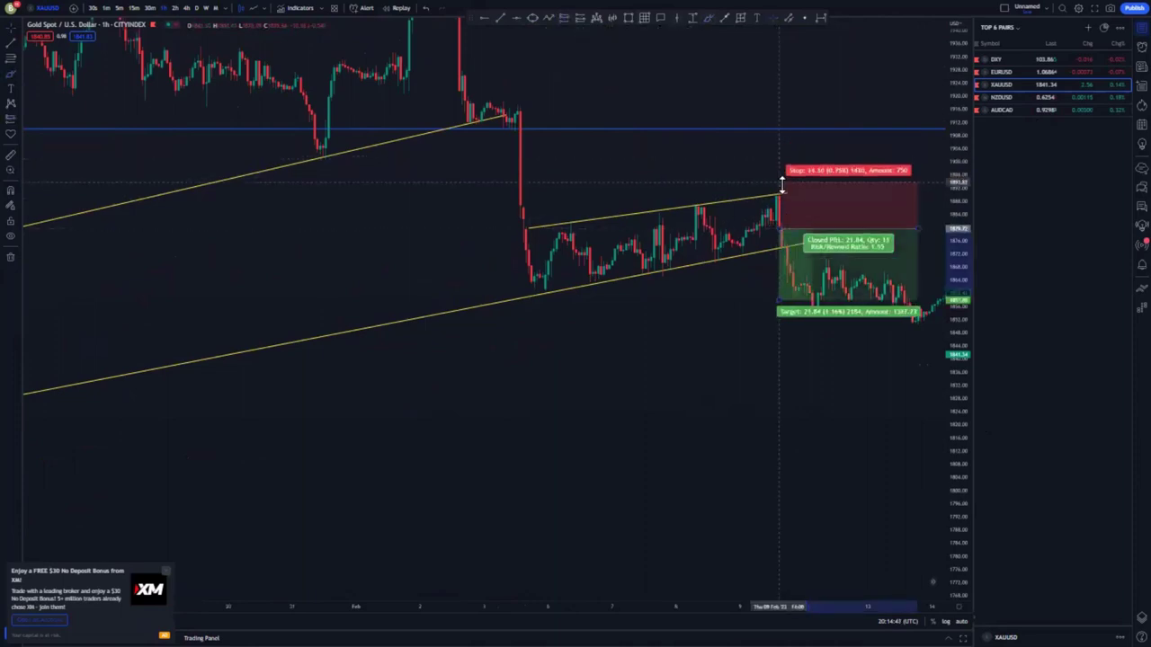
drag(693, 331, 424, 269)
scroll(611, 314, down, 4)
drag(824, 367, 470, 329)
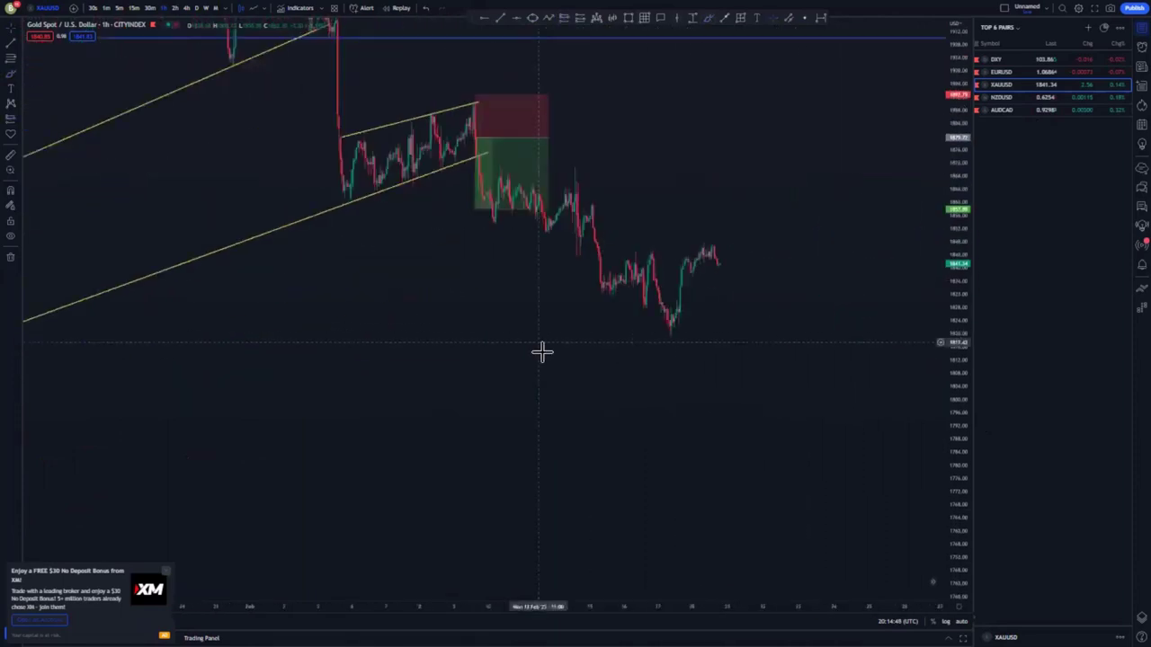
scroll(546, 351, down, 5)
drag(966, 121, 964, 286)
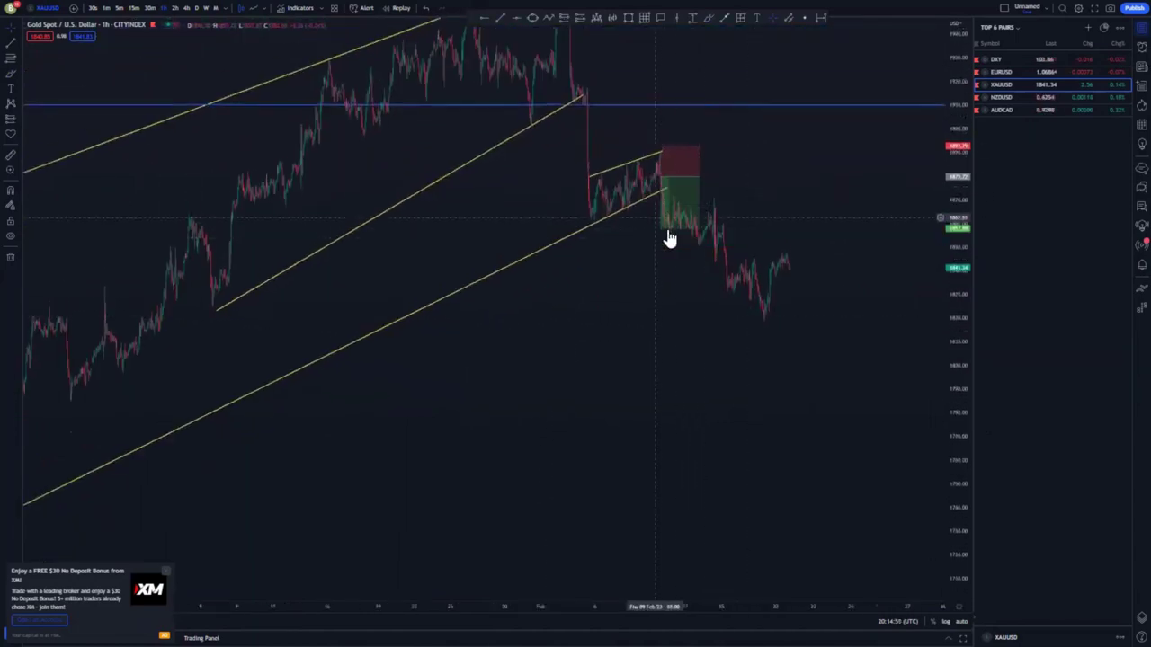
drag(661, 224, 661, 328)
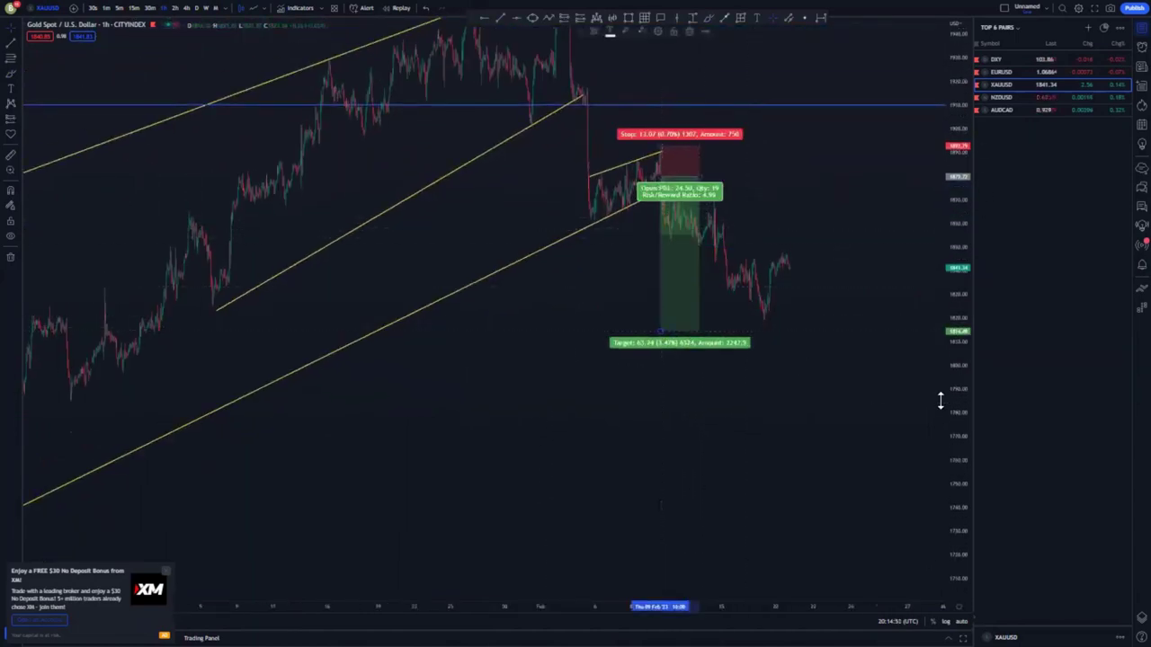
Extend the short position's target down to the lower horizontal ray at about 1,620.
drag(889, 388, 830, 288)
scroll(814, 263, down, 5)
drag(951, 147, 928, 400)
drag(800, 413, 792, 384)
drag(750, 238, 744, 468)
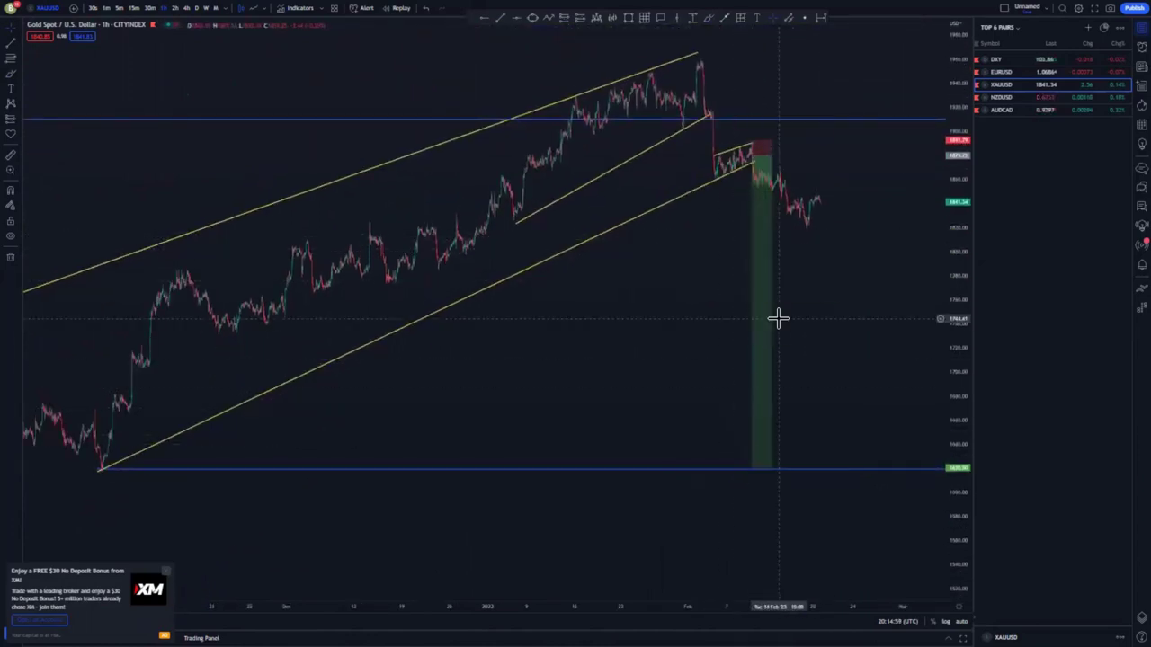
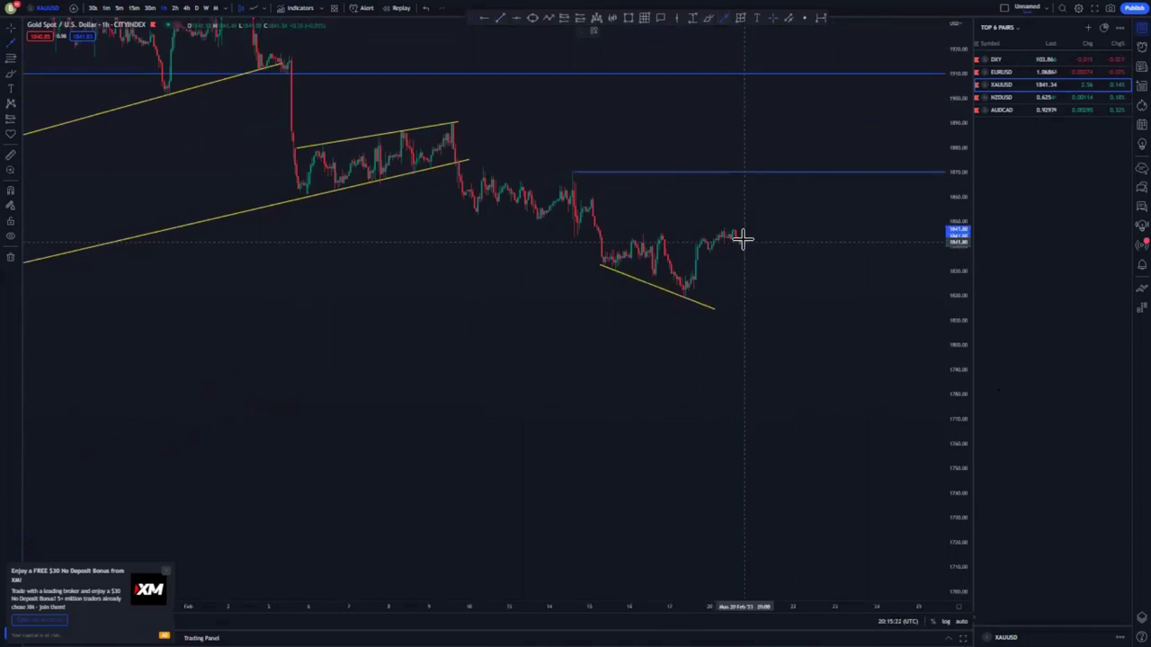
Draw a projection line from the current price at about 1,842 up to the horizontal ray at about 1,870.
click(743, 239)
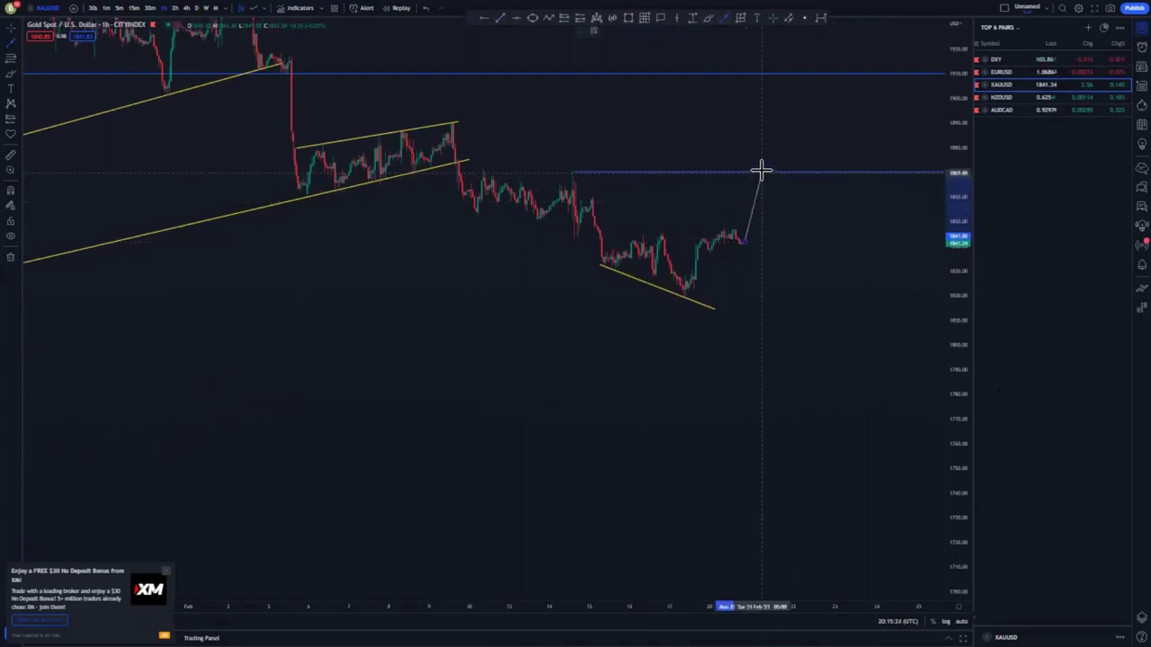
click(761, 171)
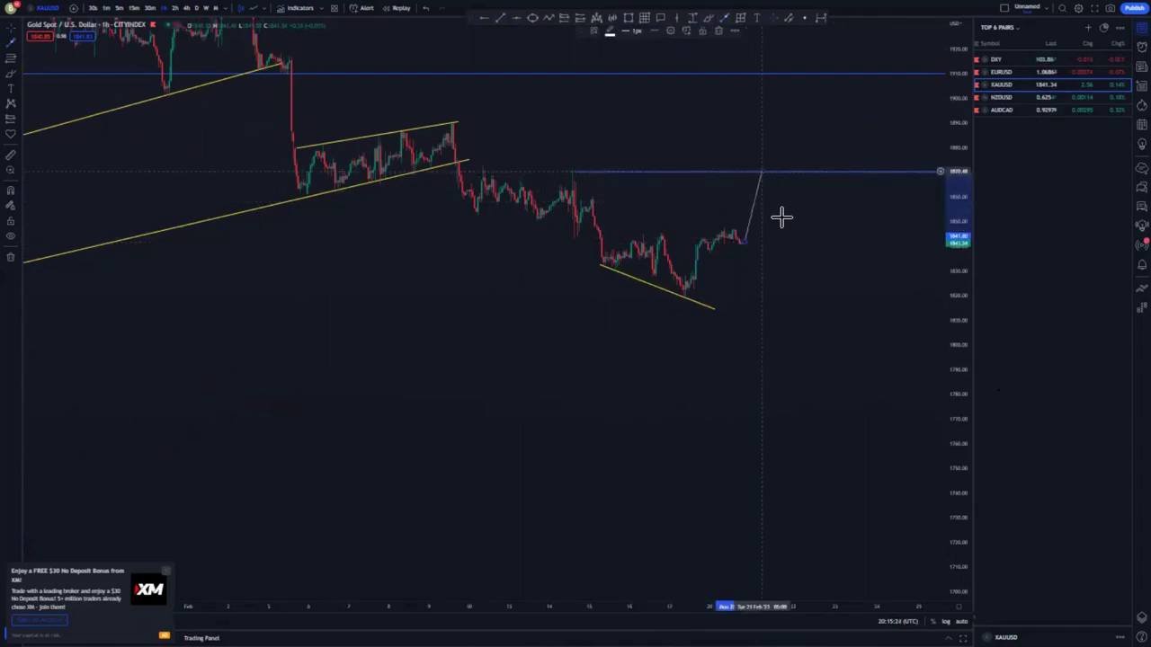
Mark the start of the 1,870 ray with a small rectangle and place a horizontal ray at about 1,860 from the next lower high.
click(570, 165)
click(589, 179)
click(671, 118)
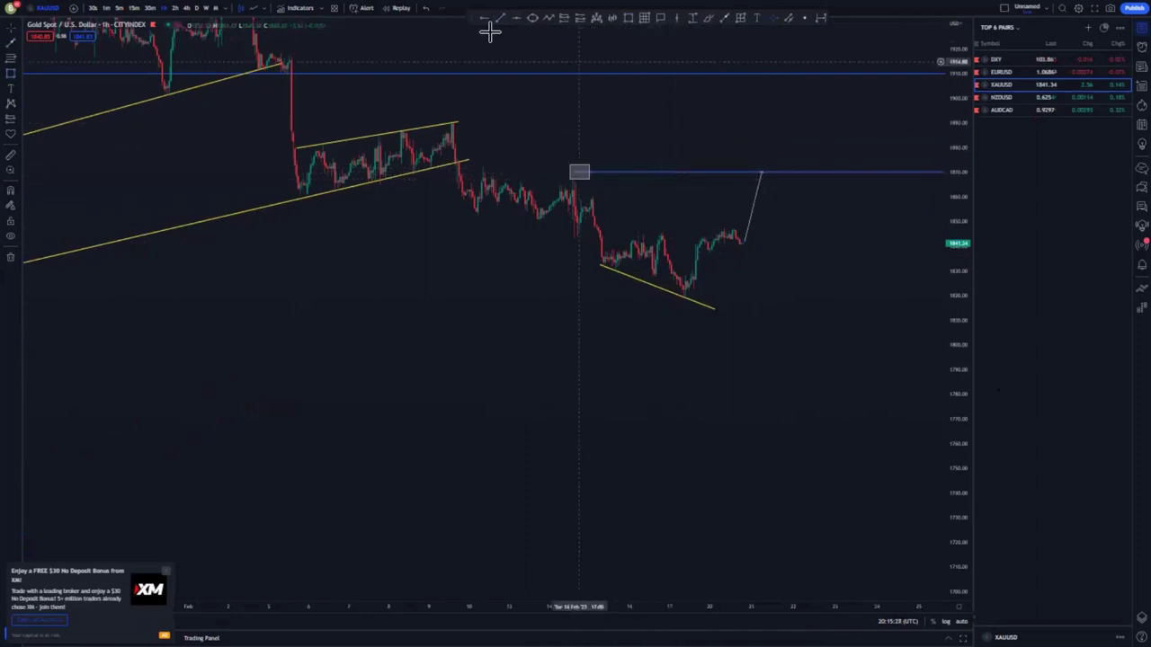
click(591, 195)
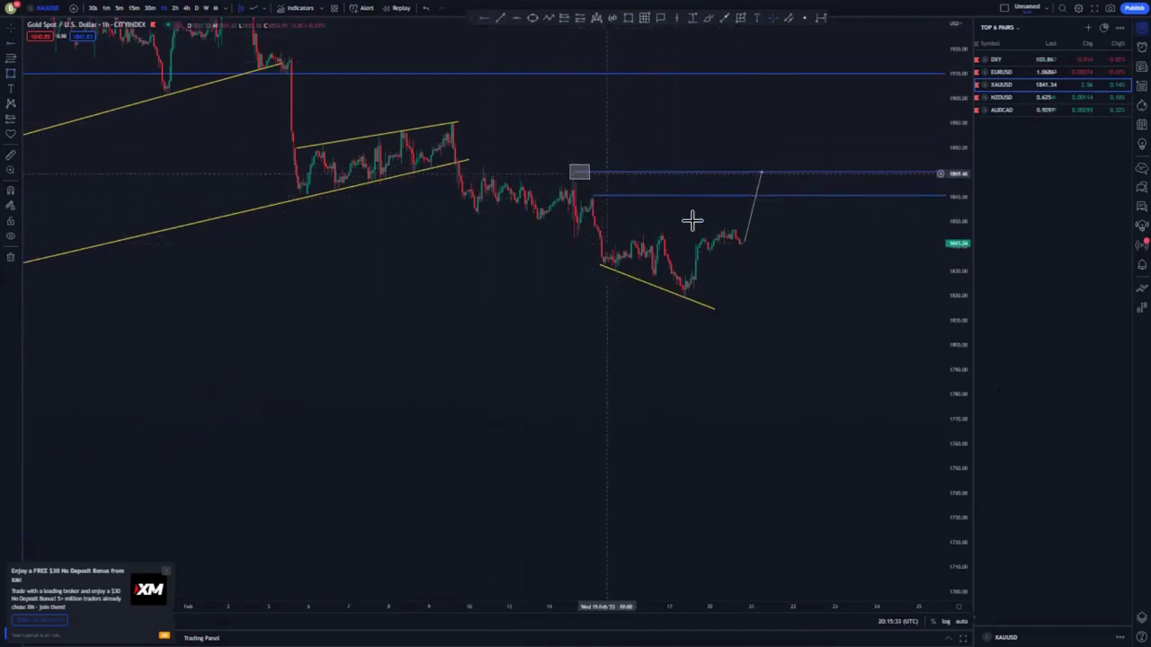
Circle the projected touch of the 1,870 ray and the mid-February high freehand, and sketch a small zigzag consolidation below the touch.
click(708, 20)
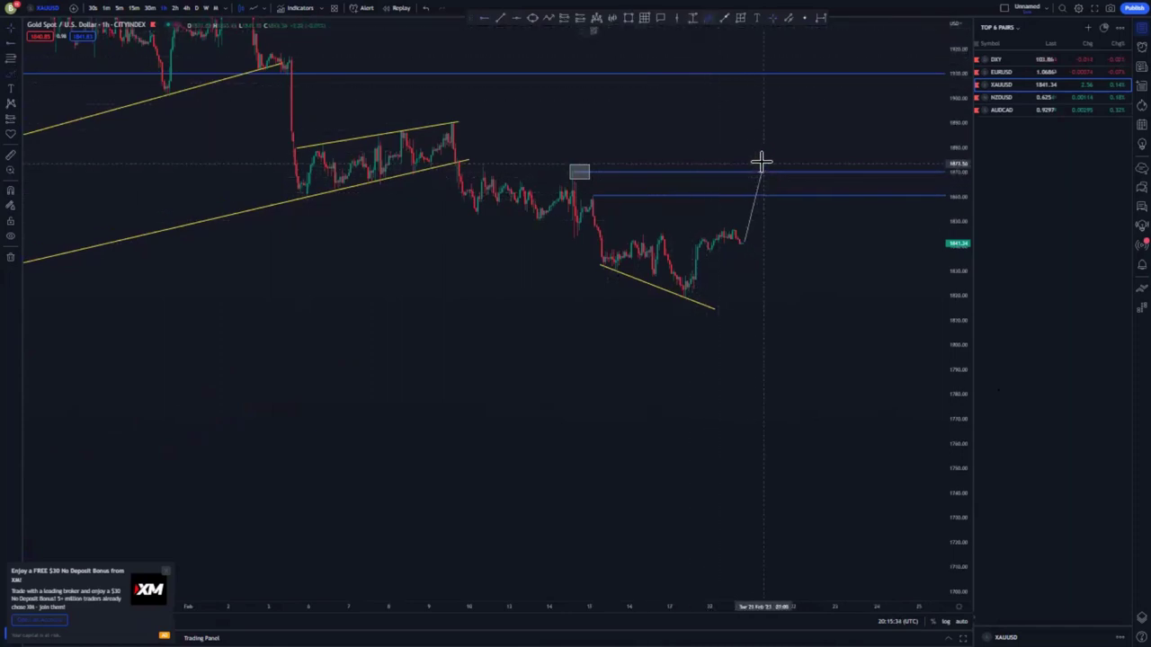
drag(762, 163, 756, 164)
mouse_move(584, 161)
mouse_down()
mouse_move(560, 164)
mouse_move(583, 159)
mouse_up()
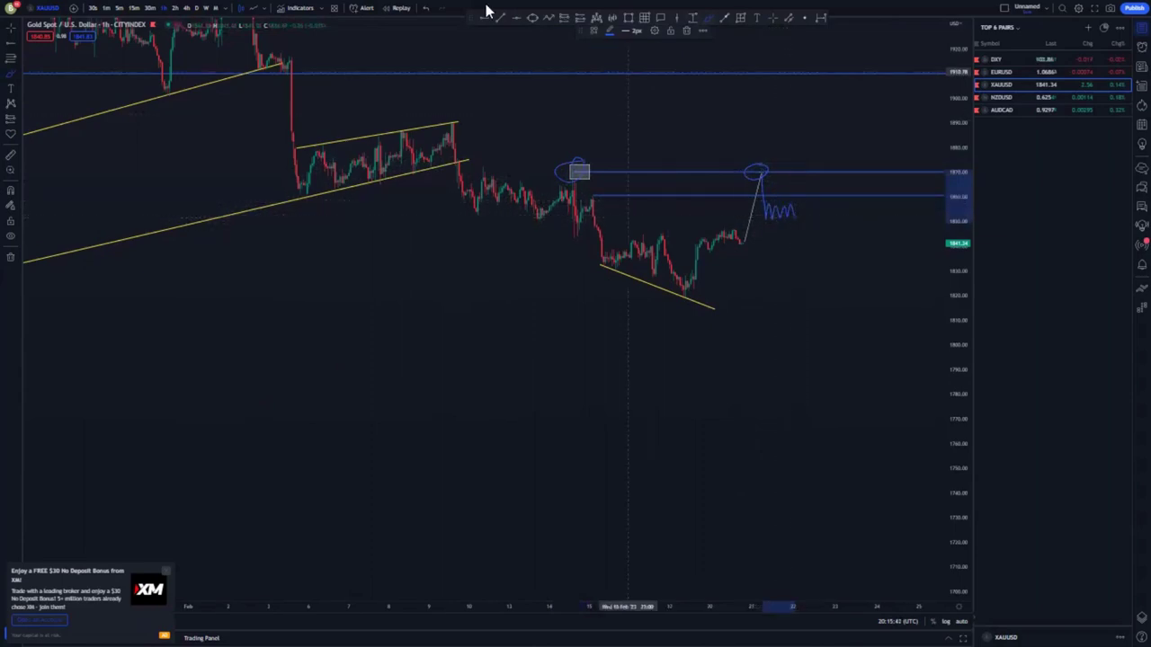
Bound the sketched zigzag consolidation with two short trend lines at about 1,851 and 1,857.
click(766, 218)
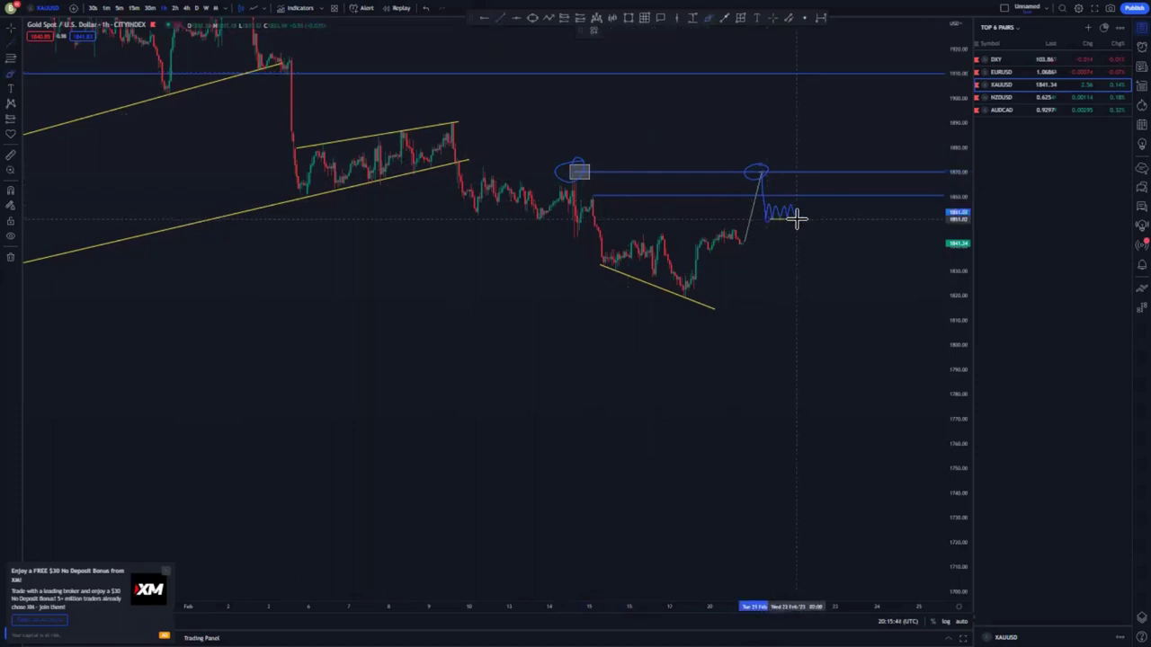
click(796, 217)
click(830, 221)
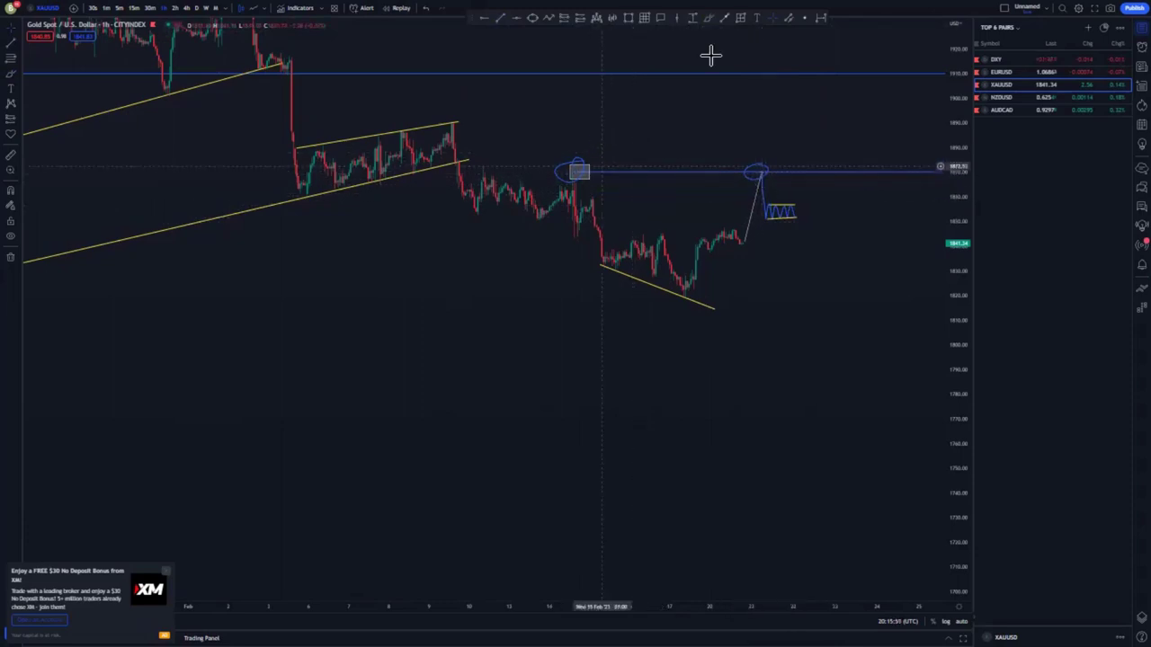
Circle the projected touch of the 1,870 ray again and delete the freehand circles.
mouse_move(771, 161)
mouse_down()
mouse_move(758, 175)
mouse_move(765, 154)
mouse_up()
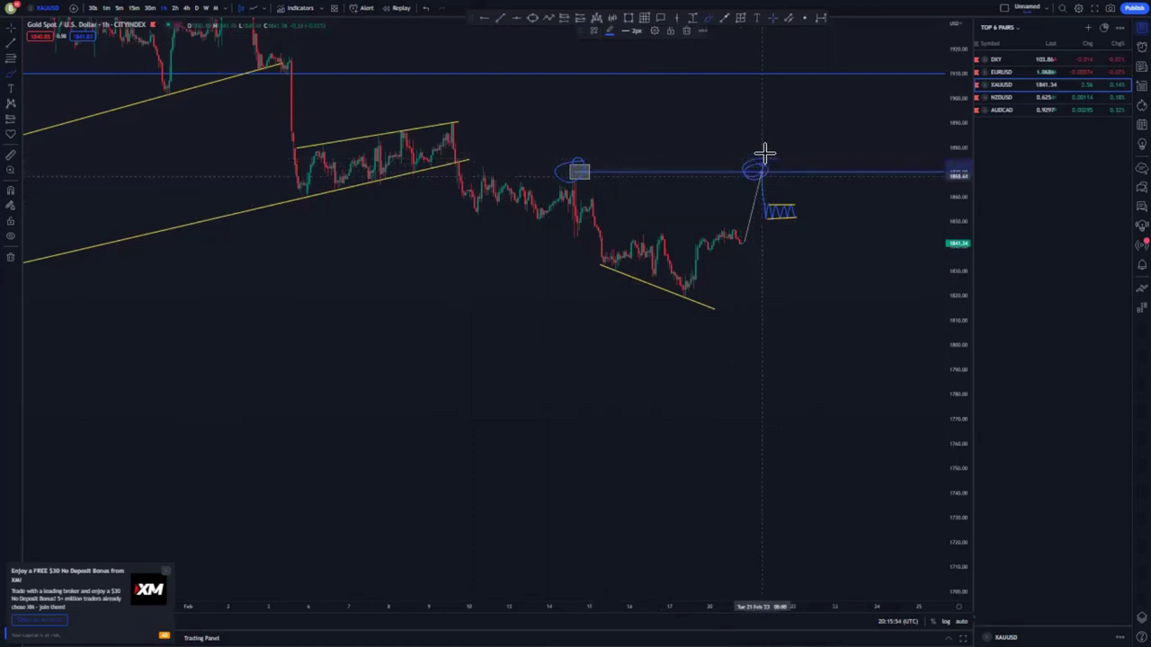
click(688, 33)
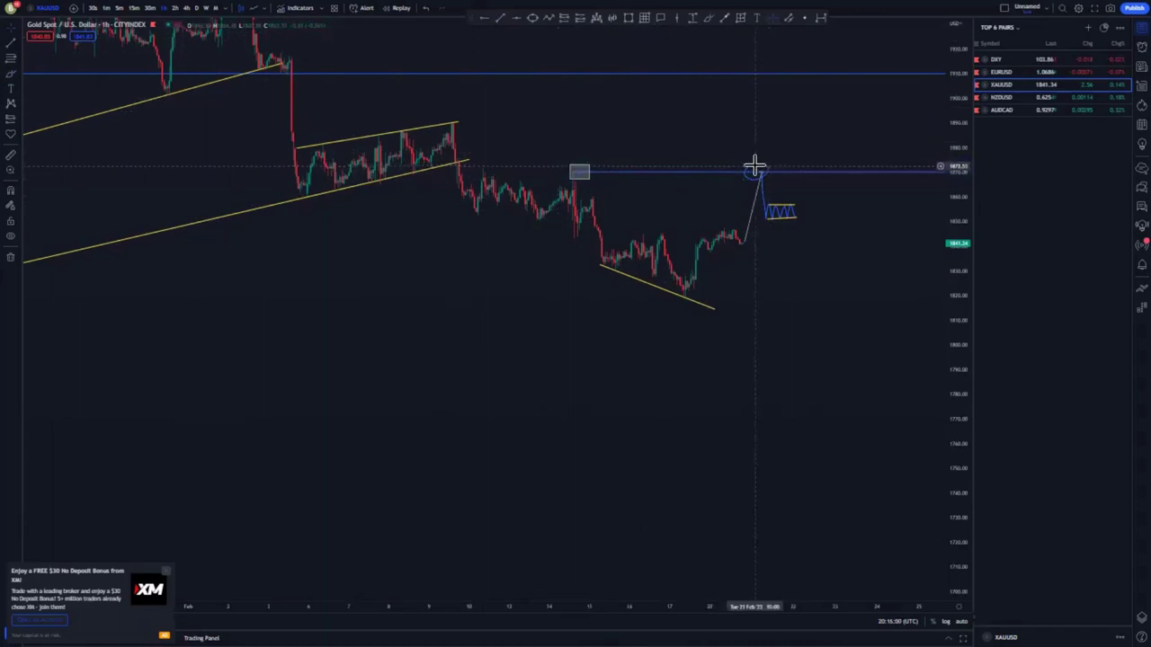
Place a short position at about 1,849 beside the sketched consolidation, with its stop at about 1,860.
click(565, 19)
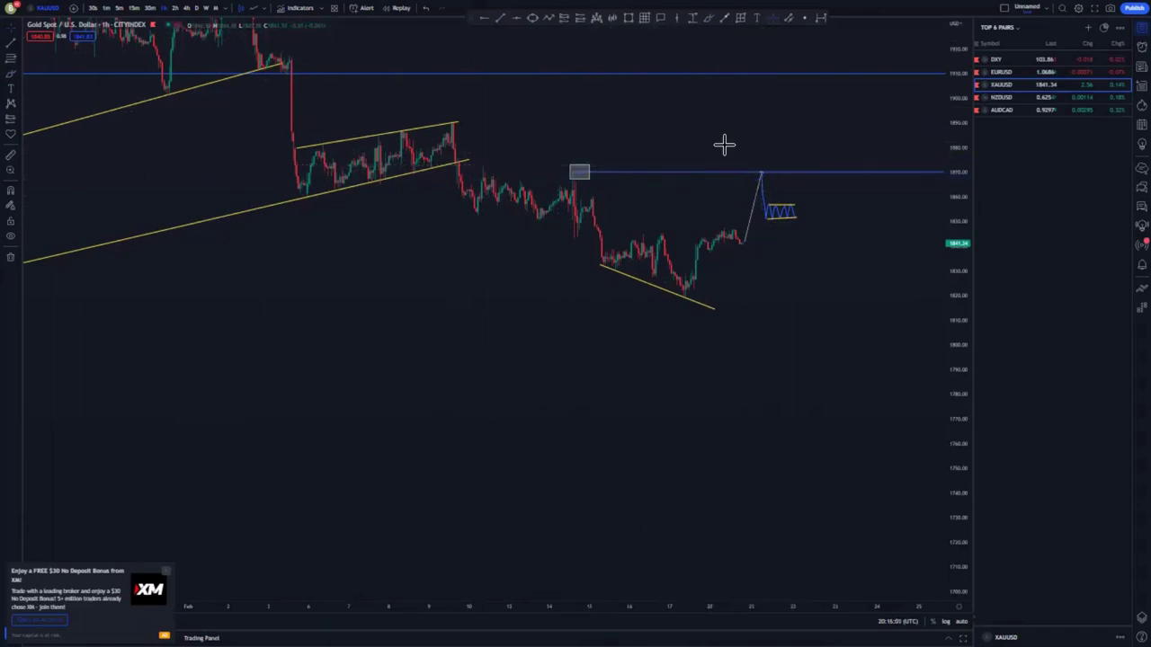
click(788, 222)
drag(755, 256, 616, 251)
drag(648, 149, 647, 192)
drag(615, 271, 611, 265)
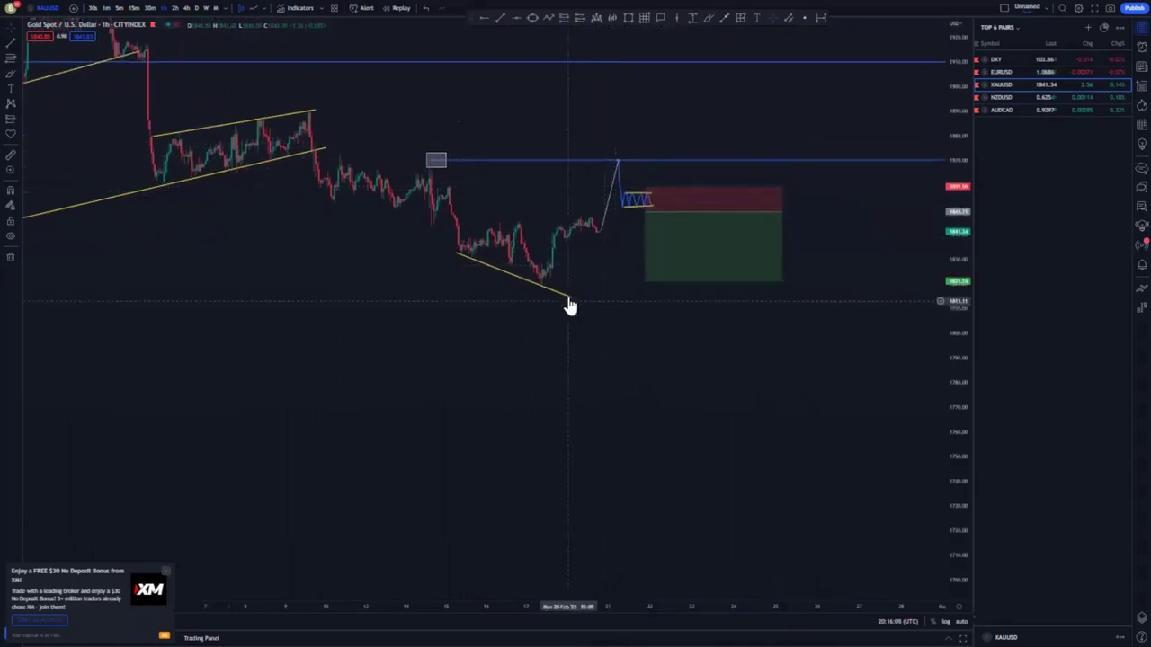
Extend the descending trend line under the February lows to about 1,802 and lower the new short position's target to about 1,803.
drag(570, 304, 659, 327)
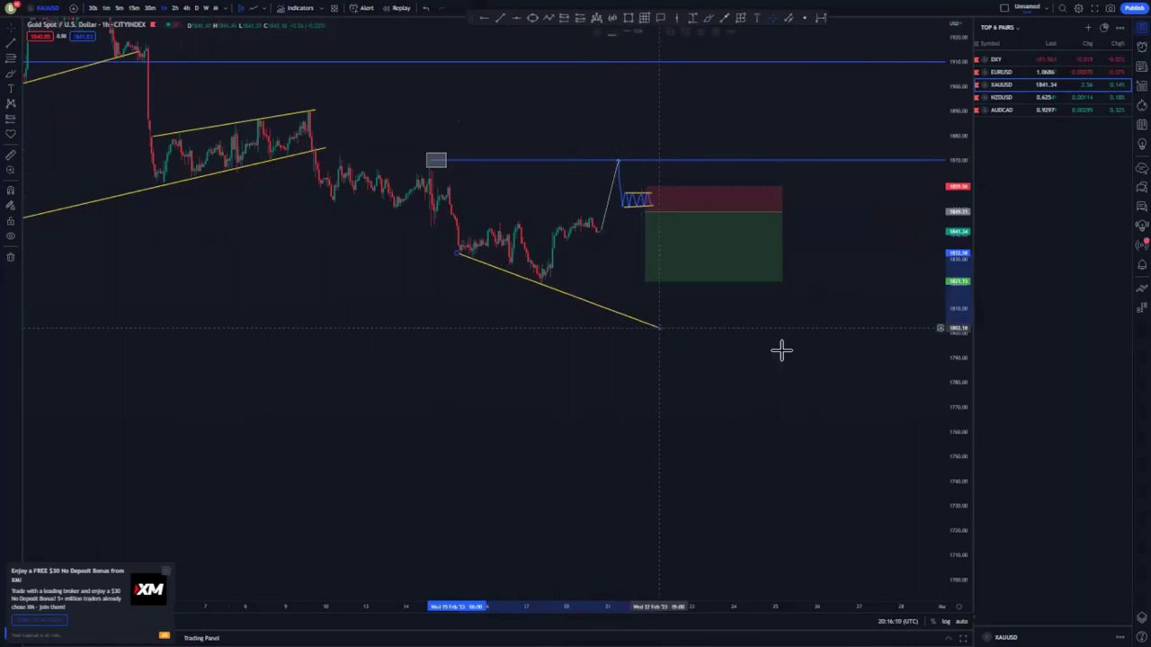
drag(774, 327, 790, 288)
scroll(786, 301, down, 2)
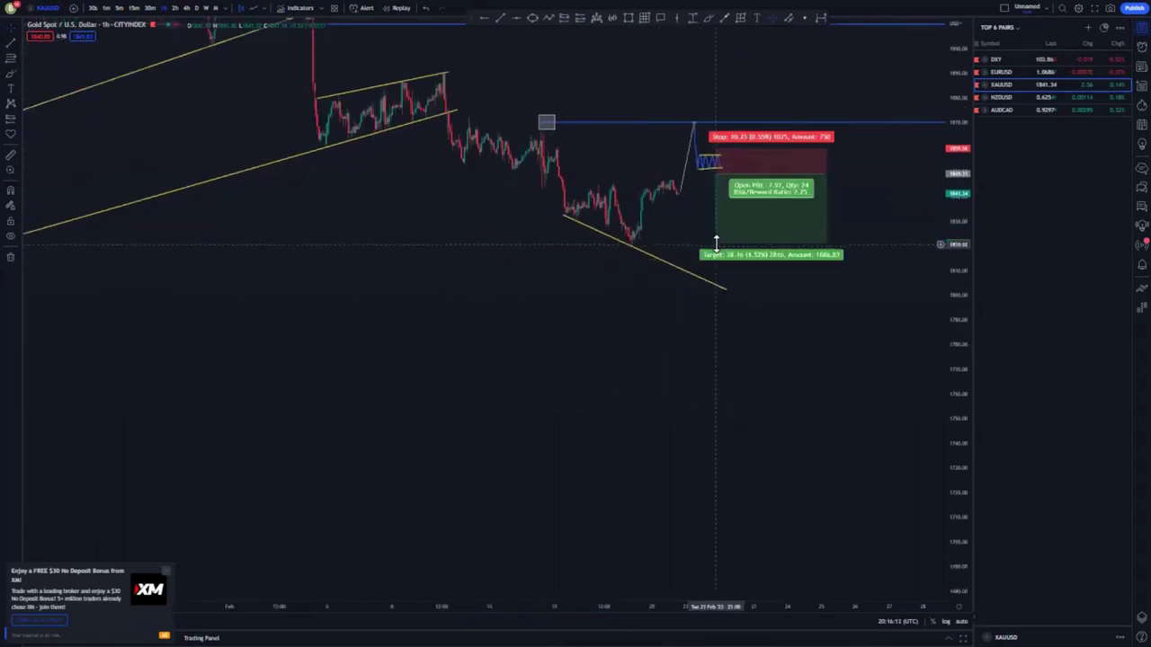
drag(717, 243, 718, 286)
click(843, 261)
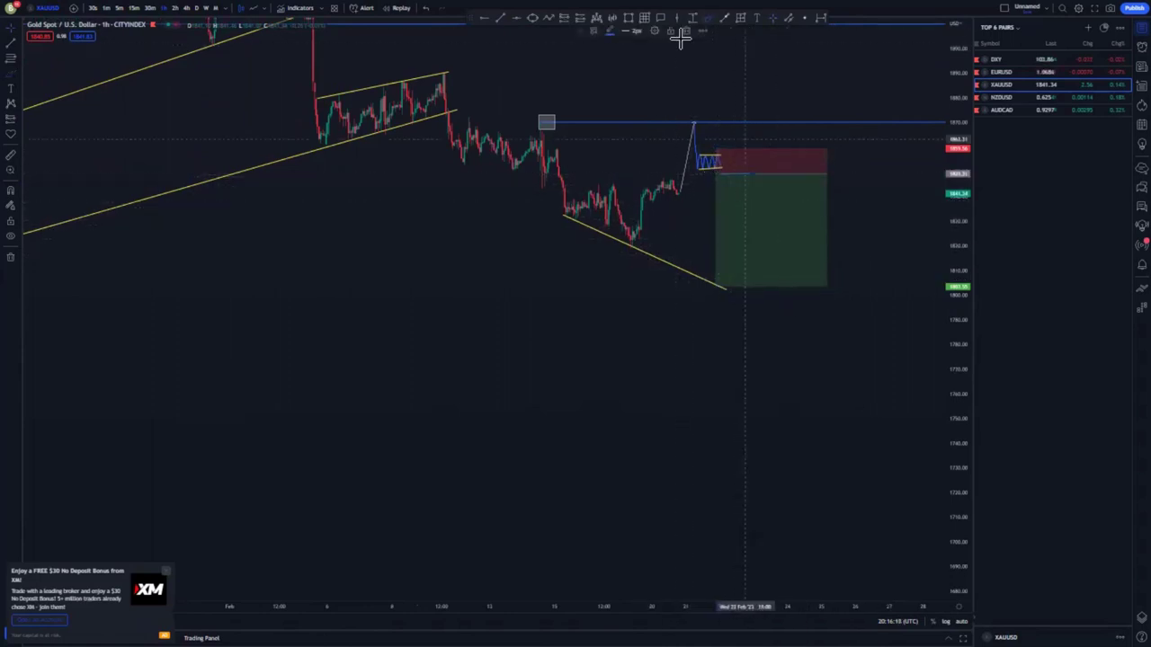
Extend the new short position's target down to the horizontal ray at about 1,620.
drag(880, 255, 757, 175)
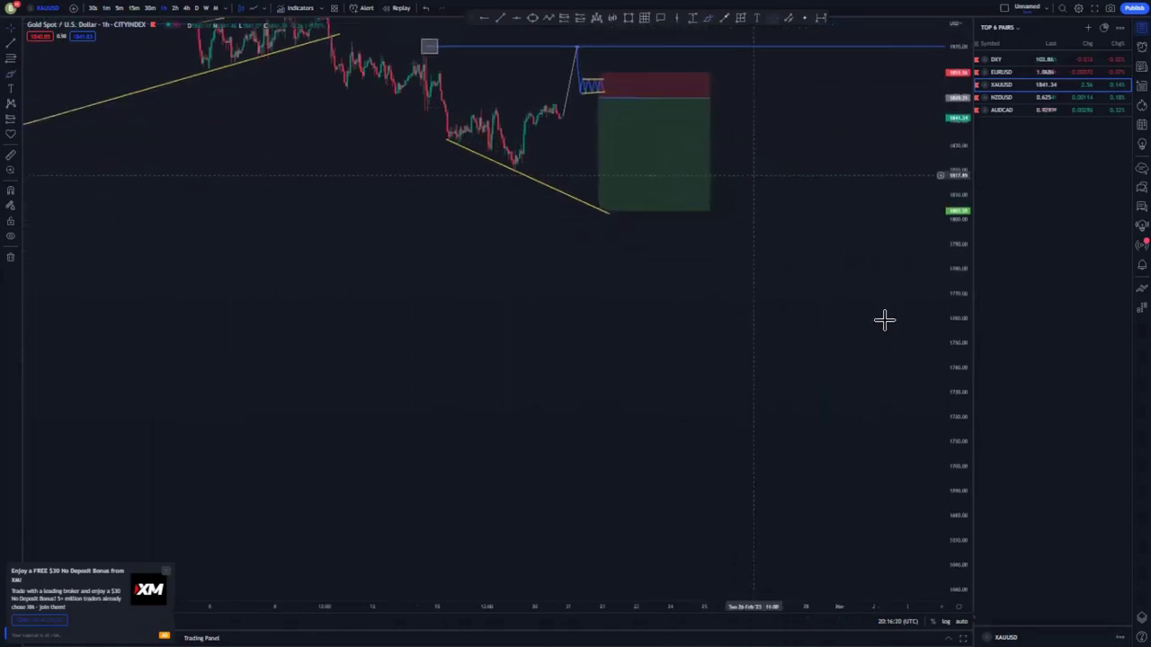
scroll(885, 318, down, 5)
drag(948, 250, 947, 345)
scroll(914, 369, down, 5)
drag(747, 350, 711, 280)
drag(780, 165, 794, 522)
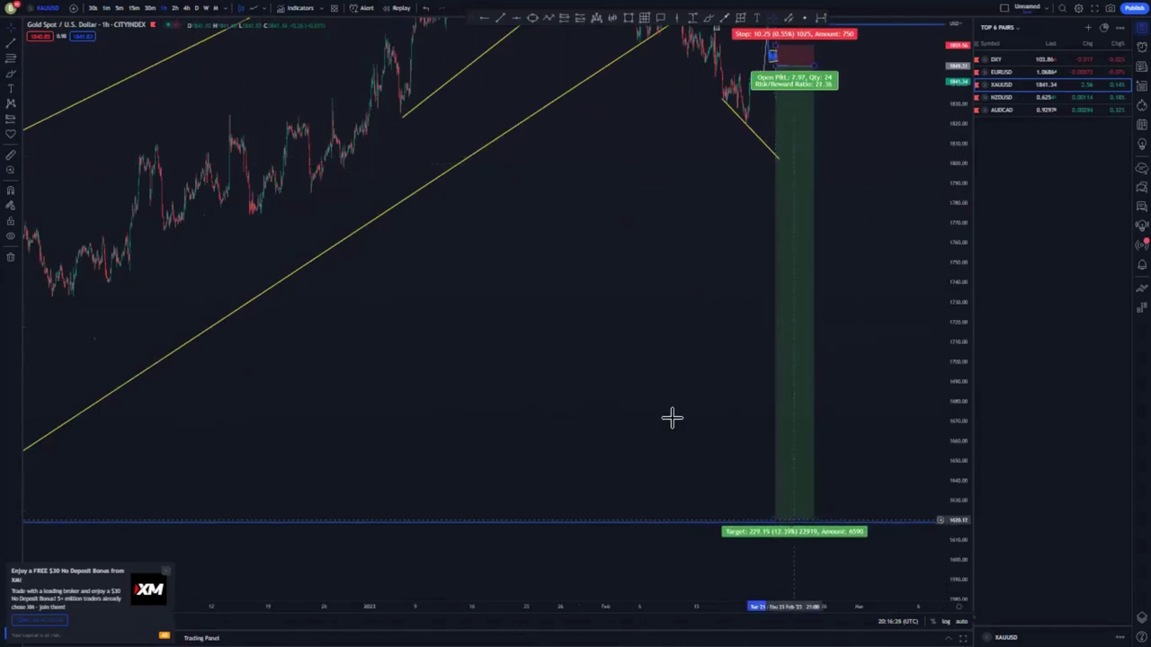
Sketch the projected path freehand: a drop to about 1,777, a pullback to about 1,812 and a fall to about 1,712.
scroll(673, 415, up, 5)
drag(475, 262, 689, 336)
scroll(690, 336, up, 4)
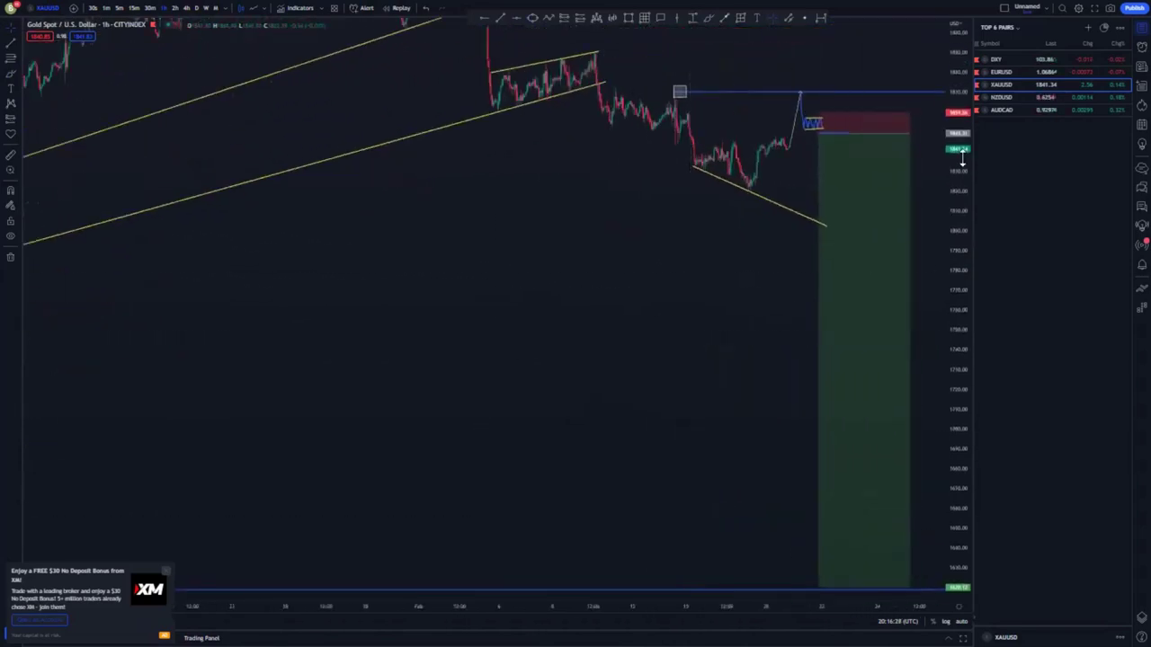
drag(962, 159, 961, 246)
drag(674, 290, 600, 244)
click(708, 18)
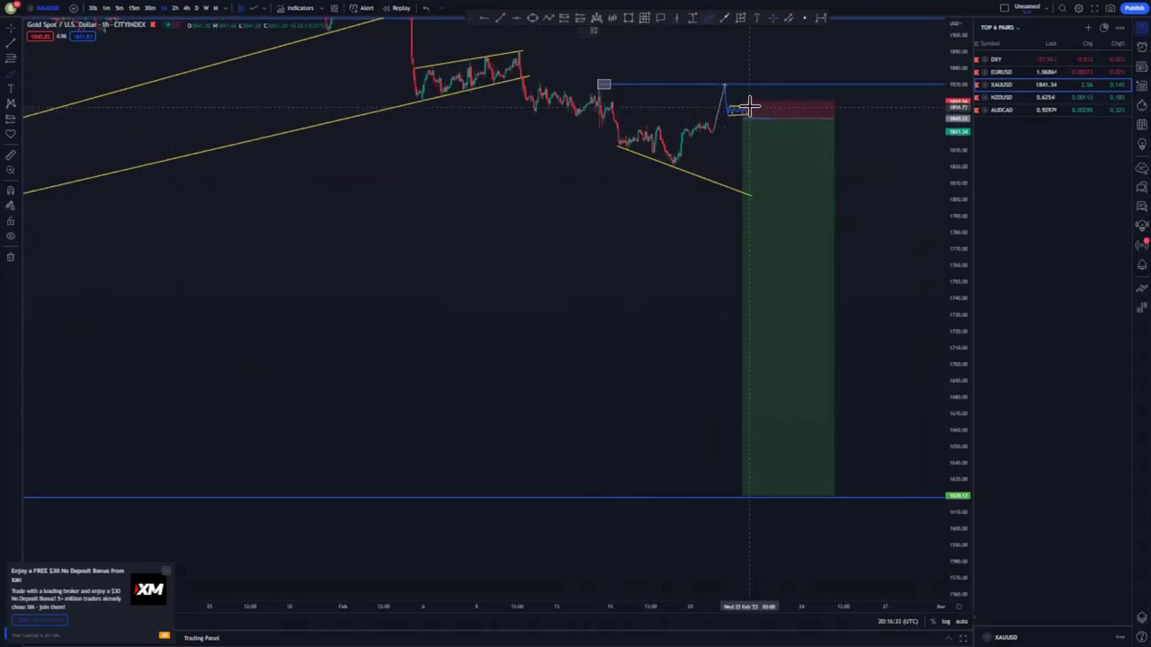
drag(748, 106, 760, 218)
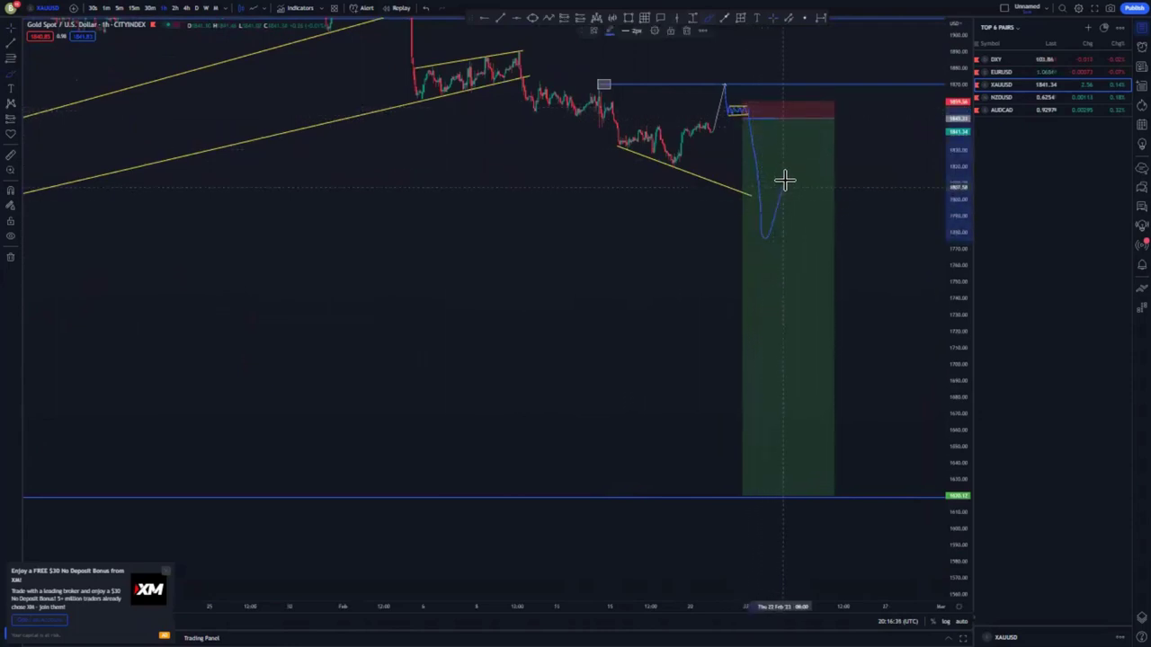
drag(786, 208, 803, 285)
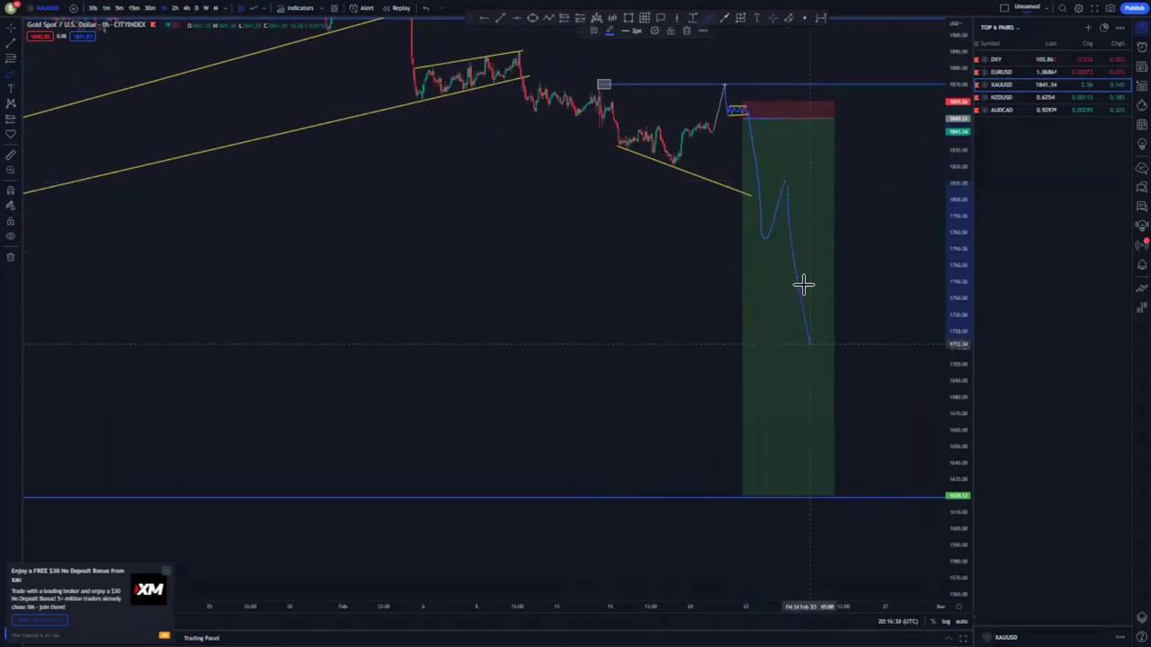
Mark a level above the pullback at about 1,830 and sketch another rebound to about 1,760 with a fall to about 1,673.
mouse_move(787, 152)
mouse_down()
mouse_move(788, 192)
mouse_move(798, 173)
mouse_move(825, 179)
mouse_move(819, 151)
mouse_up()
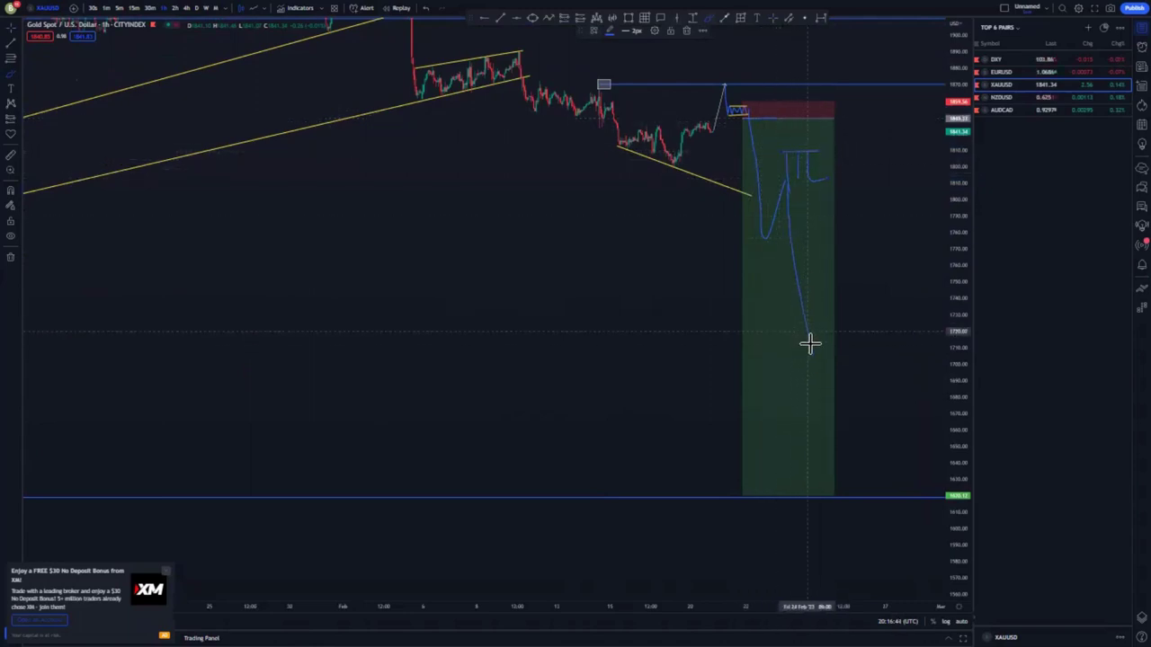
mouse_move(811, 337)
mouse_down()
mouse_move(832, 263)
mouse_move(859, 411)
mouse_up()
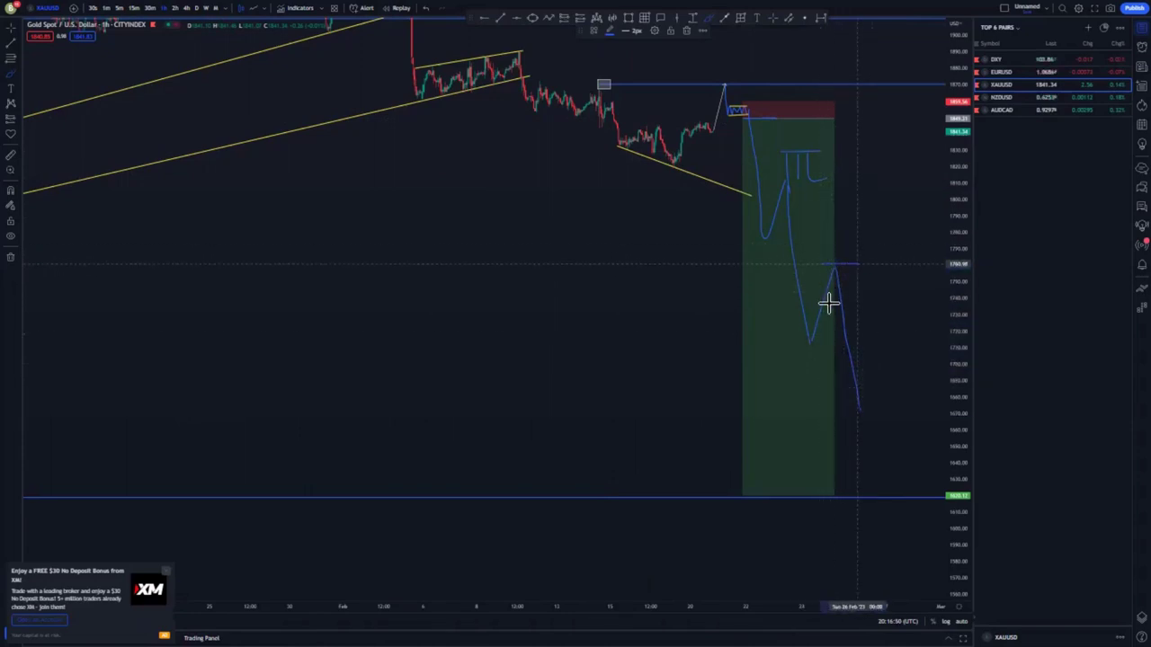
Delete the last sketched rebound and fall together with the short level mark at about 1,761.
scroll(781, 334, down, 2)
drag(962, 162, 962, 293)
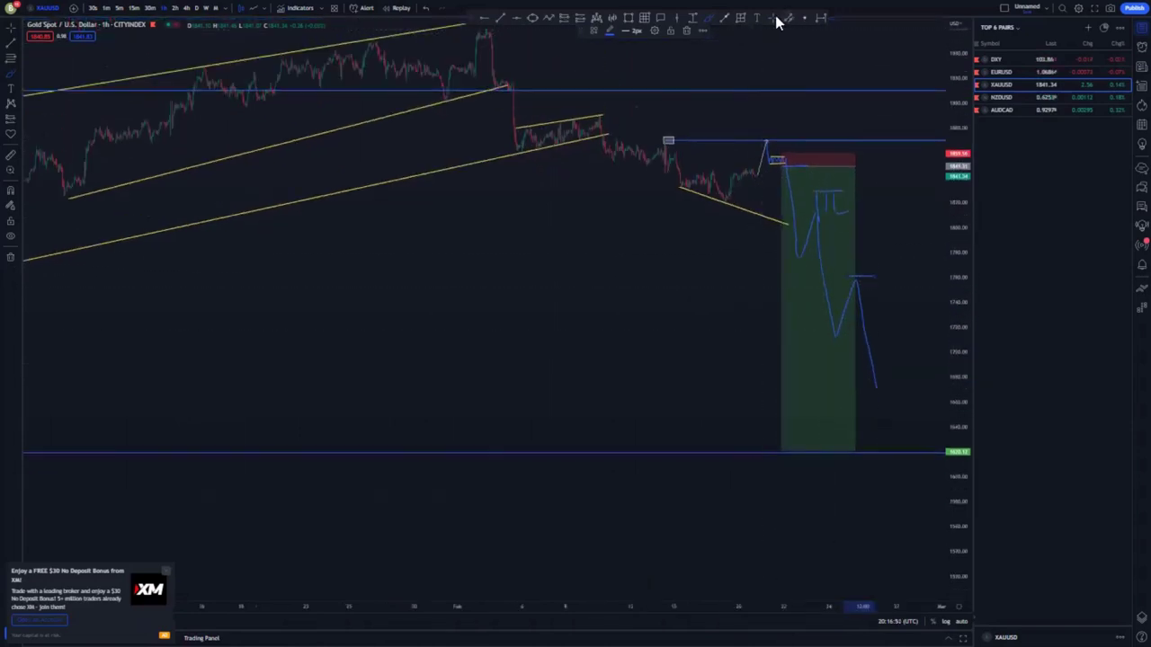
drag(644, 278, 570, 251)
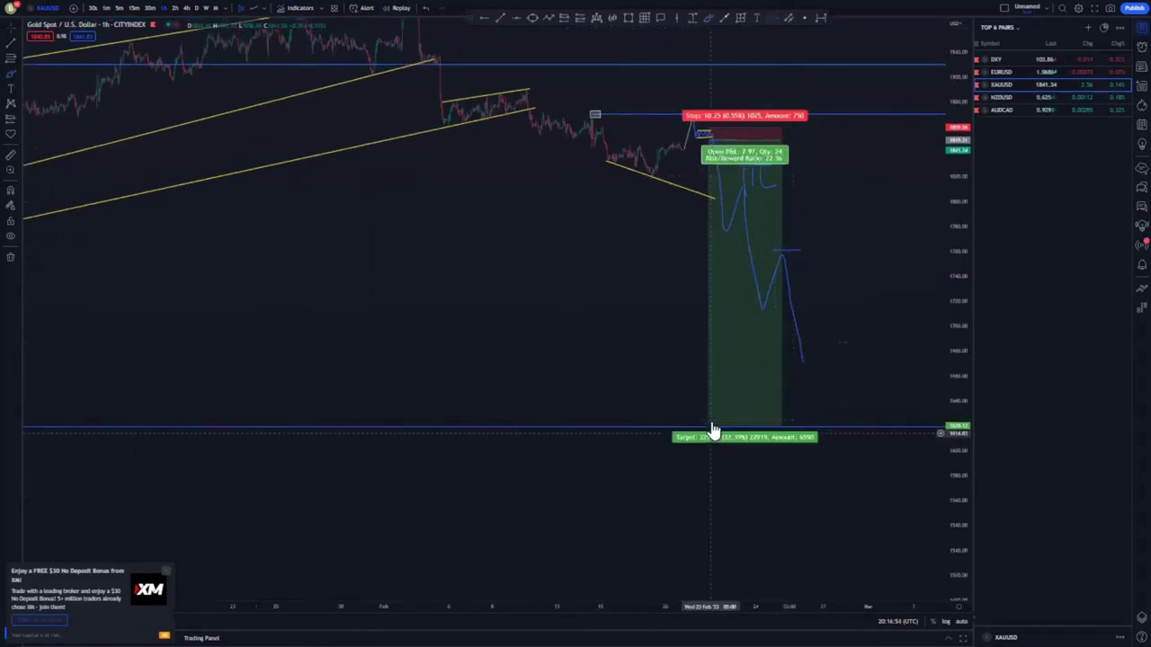
click(798, 329)
key(Delete)
click(788, 251)
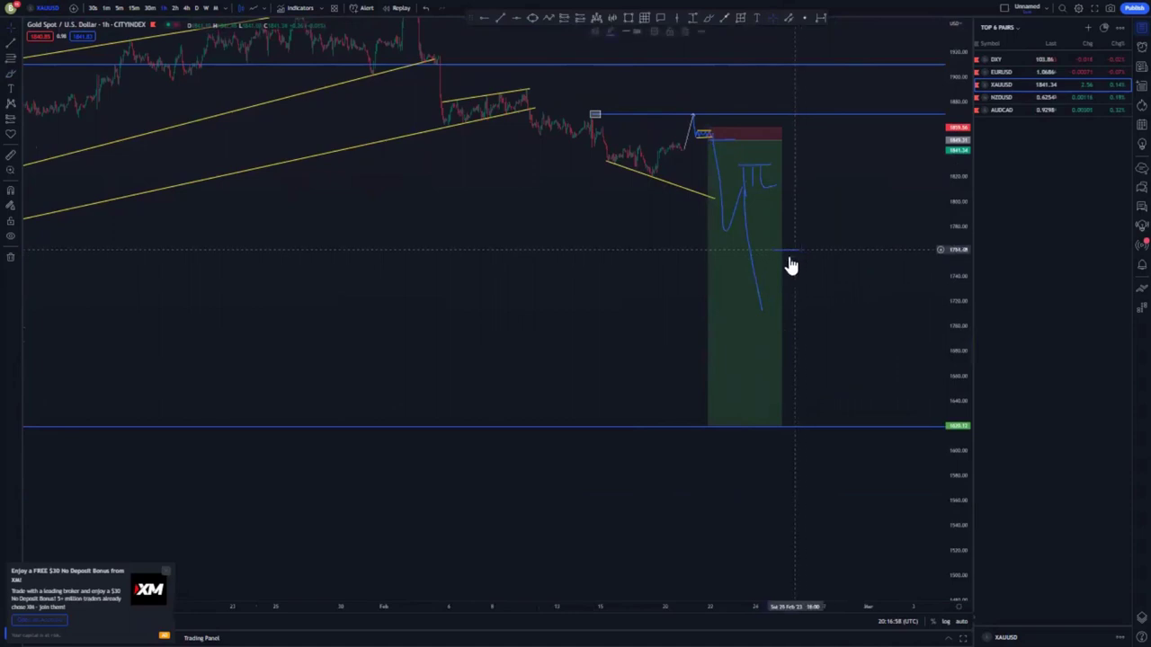
key(Delete)
click(767, 313)
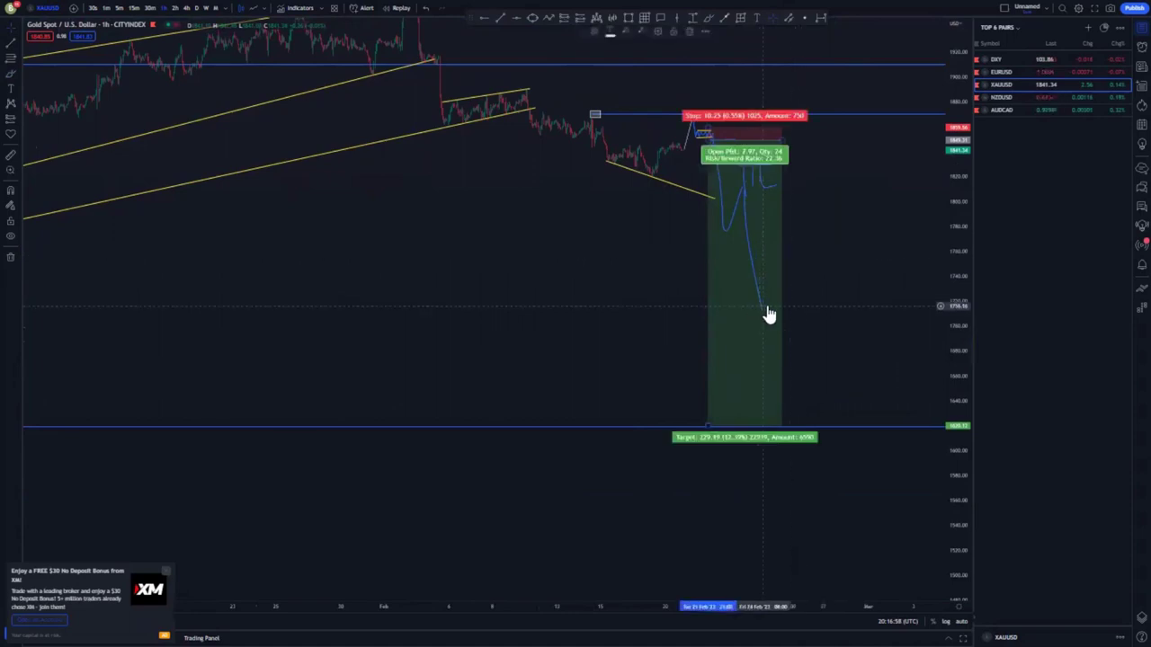
Open the NZDUSD chart from the watchlist and select the daily timeframe.
click(1008, 98)
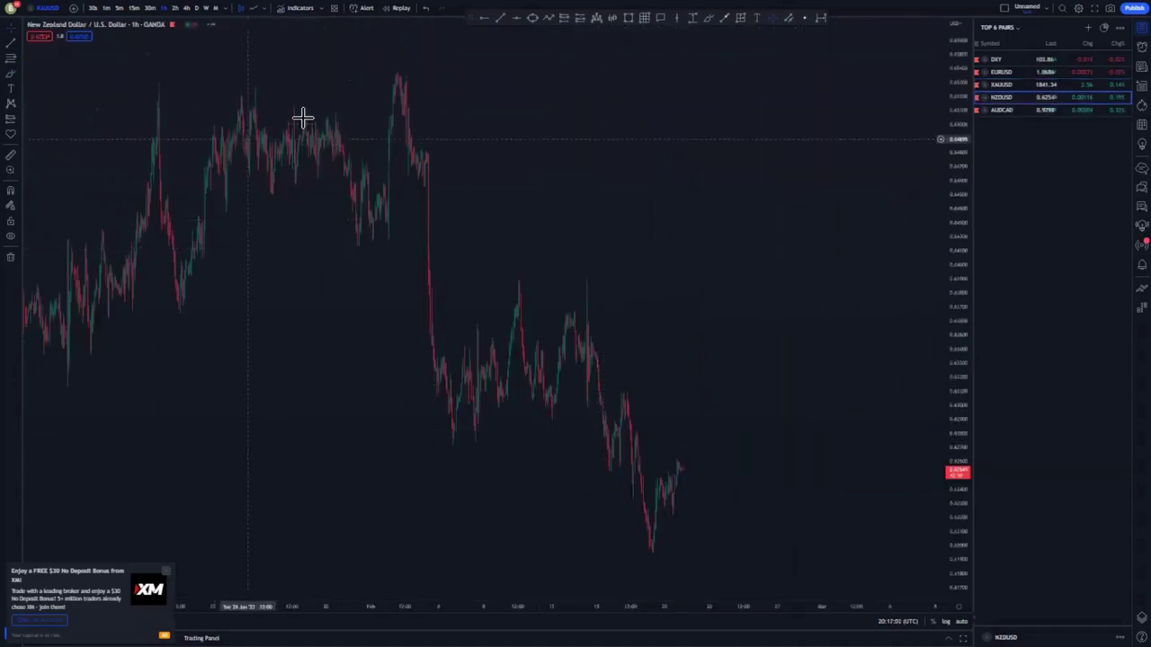
click(197, 9)
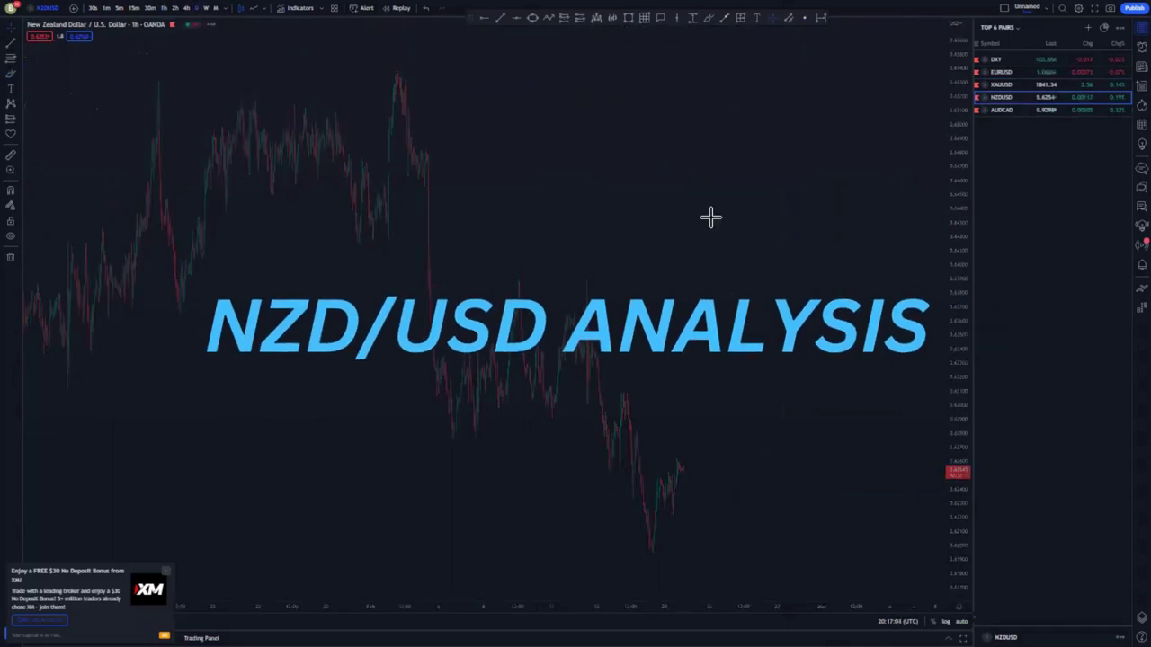
Switch the NZD/USD chart to the daily timeframe, keeping the latest candles in view.
right_click(710, 156)
click(738, 163)
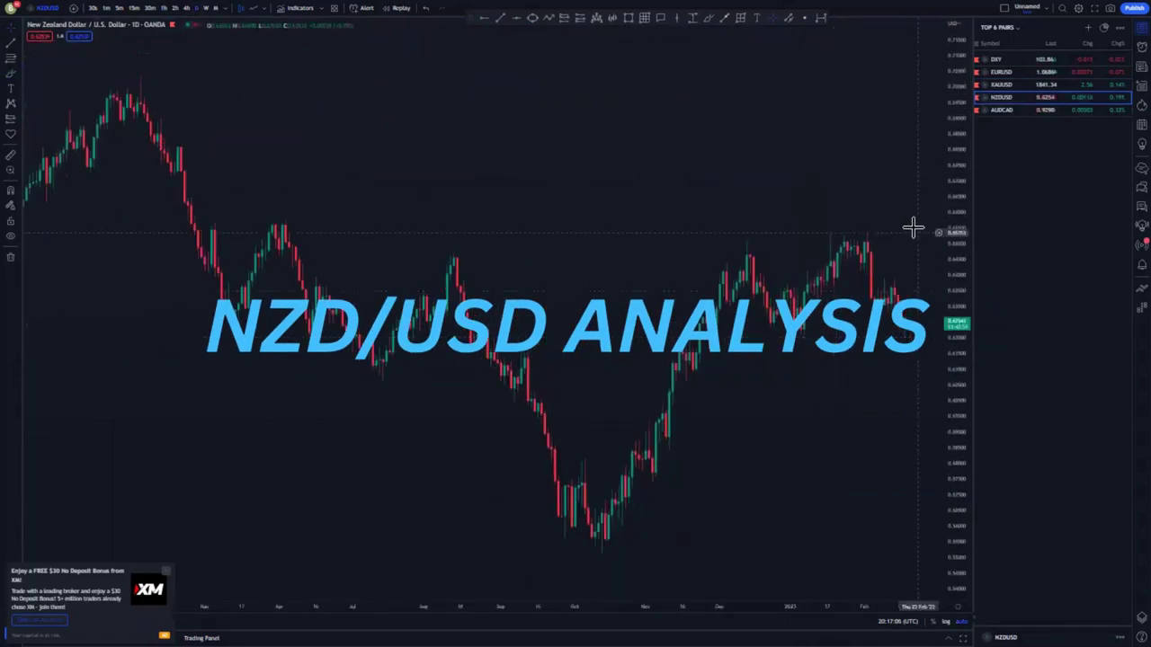
drag(872, 223, 735, 196)
drag(950, 141, 936, 279)
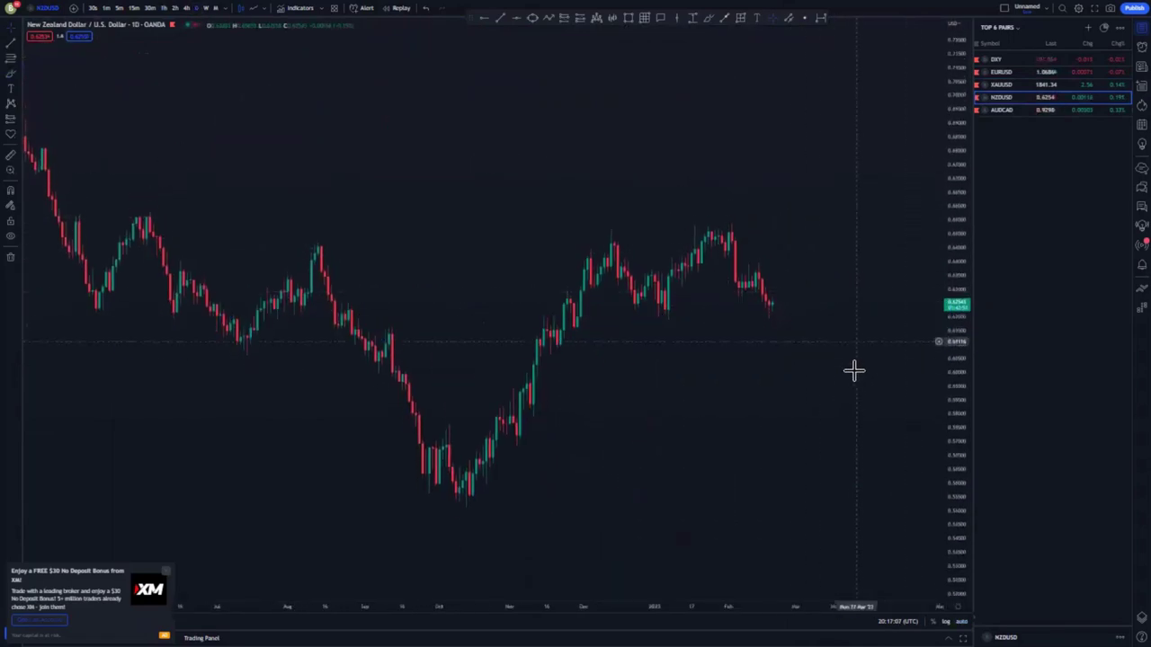
Place a horizontal ray starting at the October 2022 swing low.
scroll(853, 373, down, 3)
drag(819, 406, 679, 327)
scroll(791, 335, down, 2)
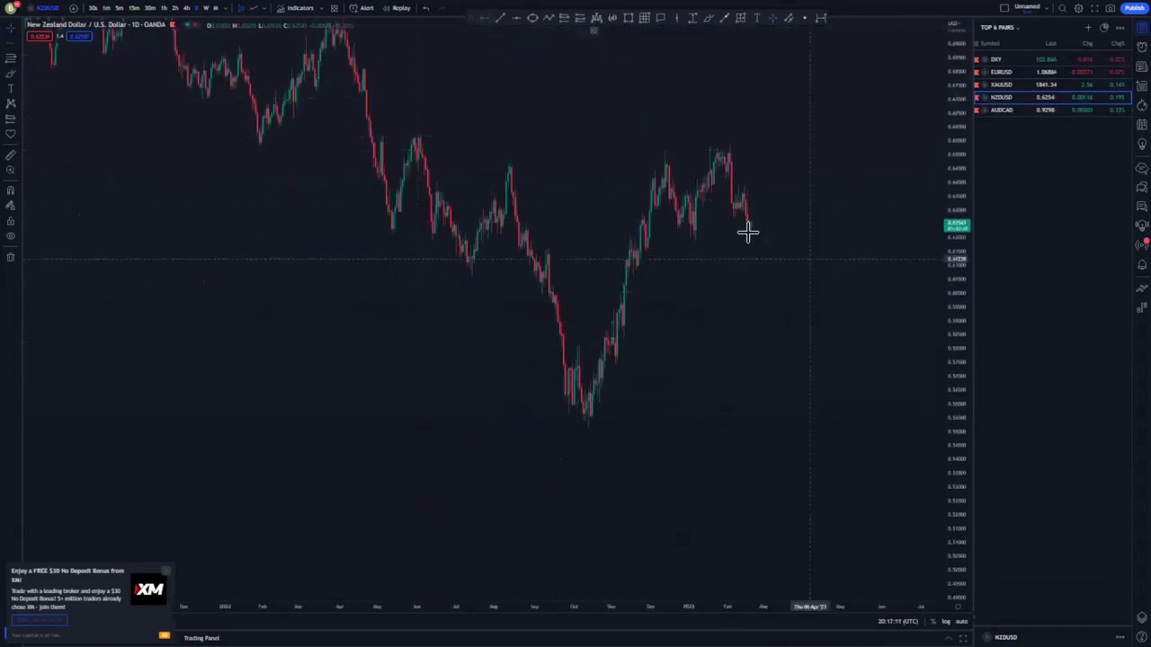
click(586, 424)
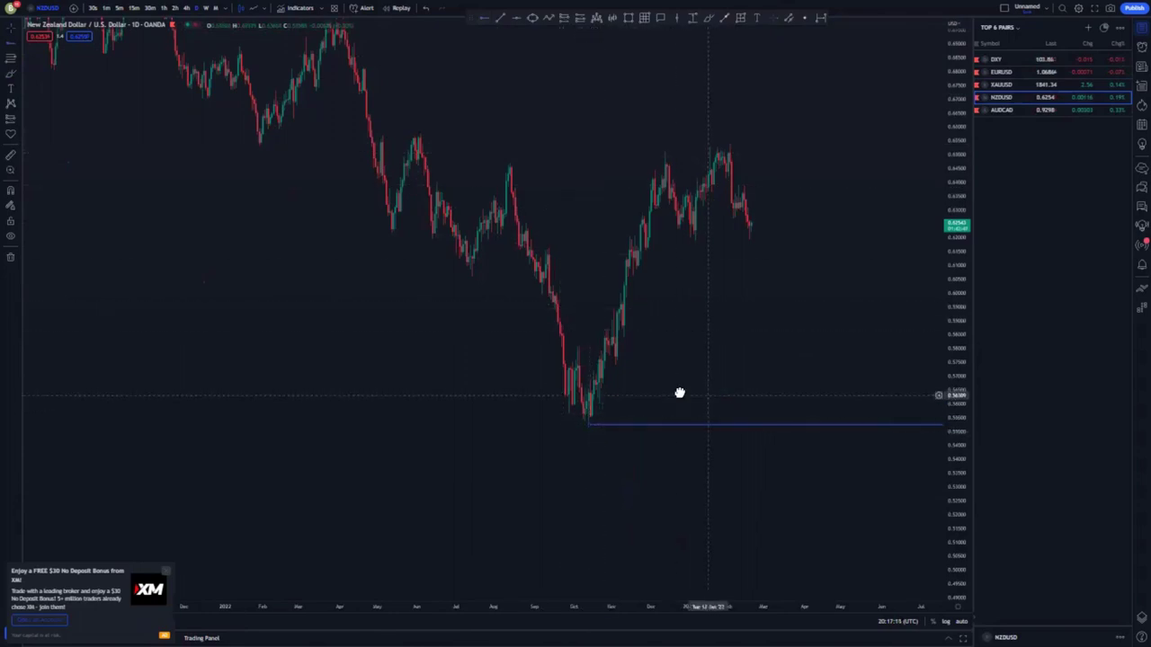
Draw a descending trend line along the major highs from early March 2021 to the end of May 2023.
scroll(706, 405, down, 3)
scroll(539, 355, down, 4)
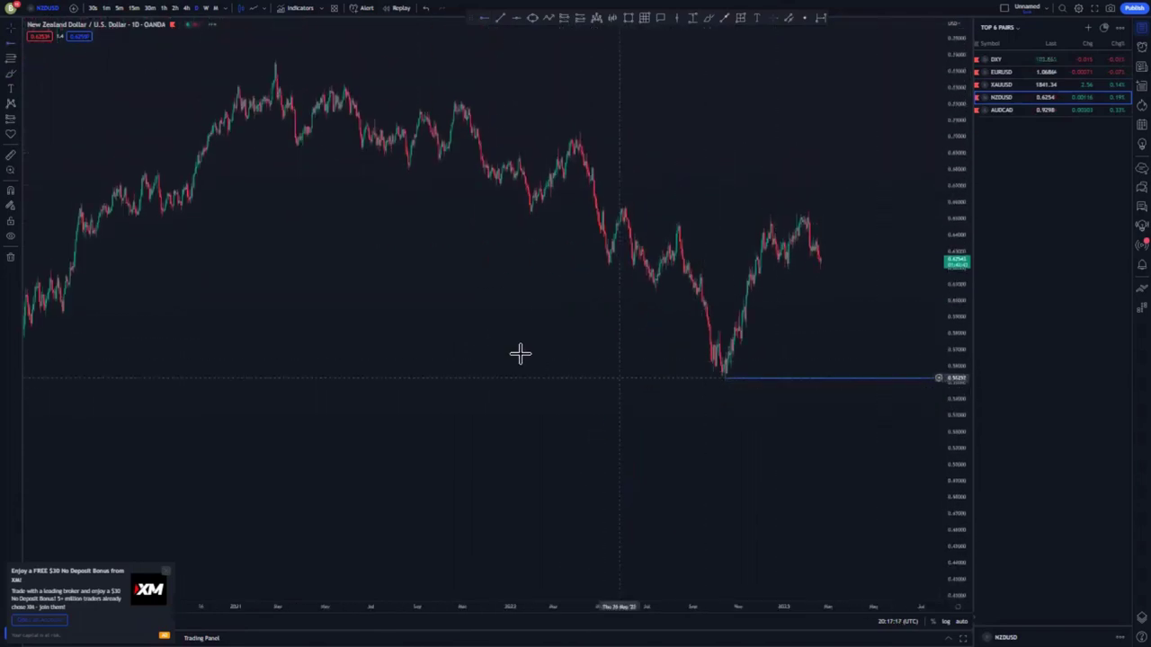
click(497, 20)
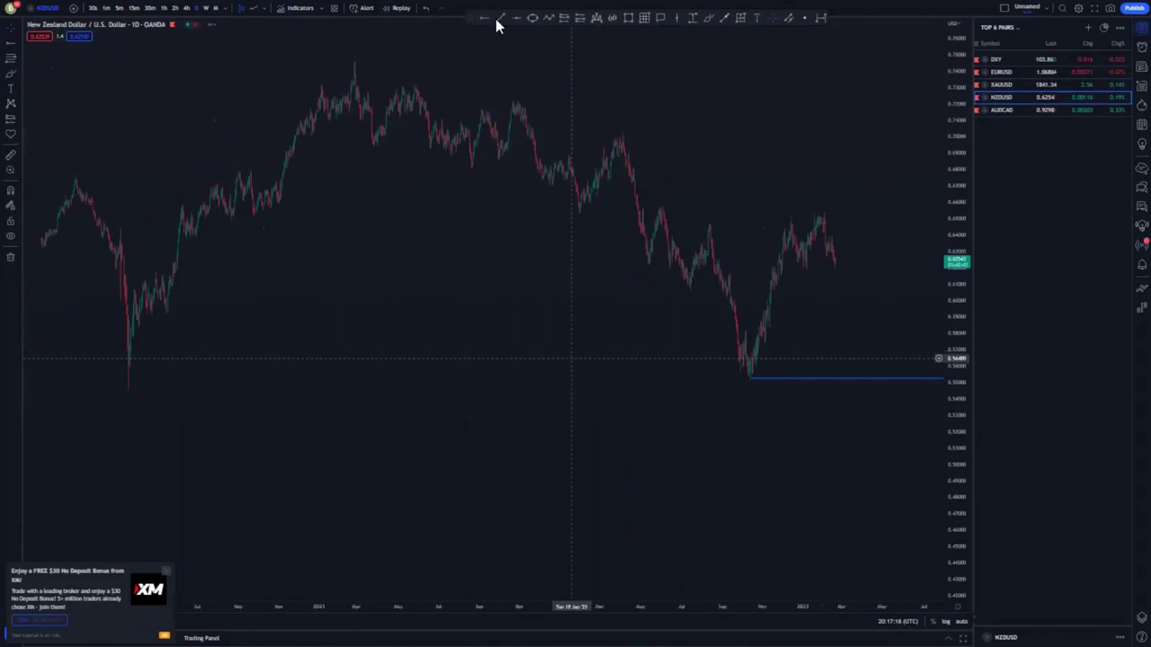
scroll(352, 72, up, 1)
click(293, 54)
click(898, 208)
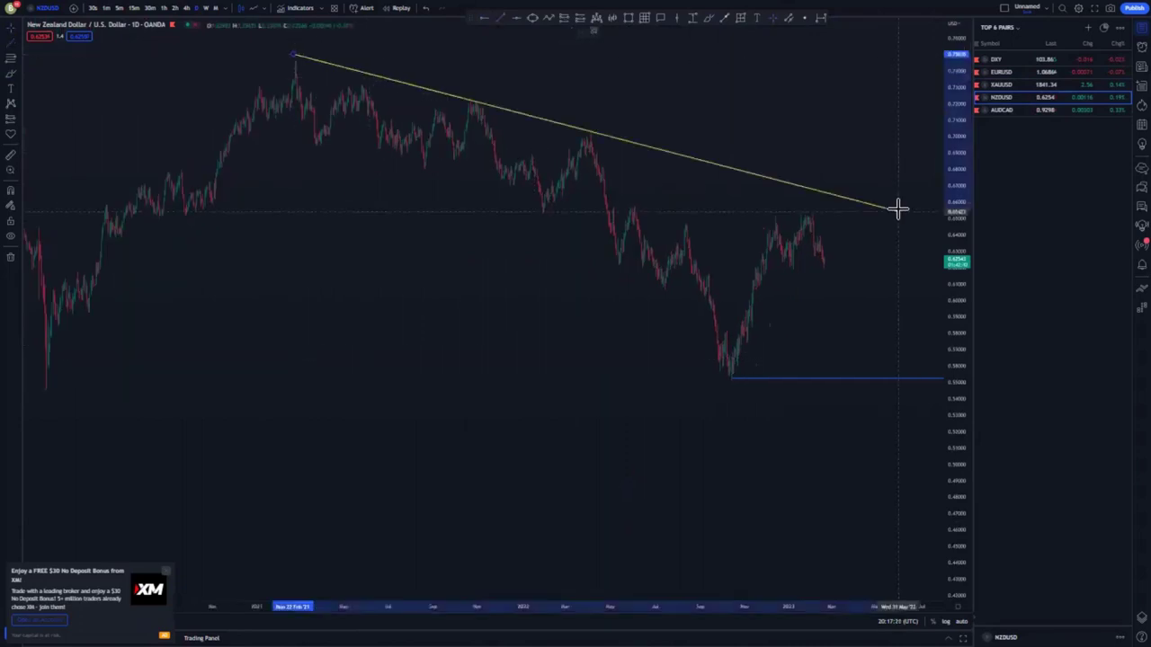
drag(293, 54, 302, 57)
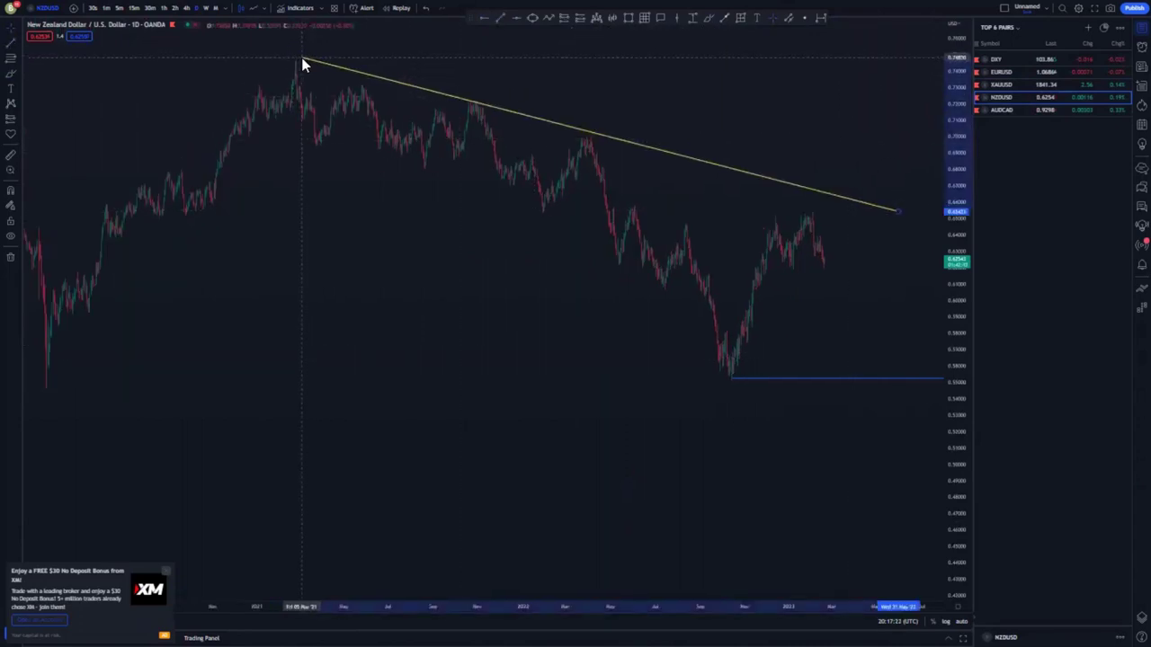
Draw a descending lower trend line from the late September 2020 low through the October 2022 low to about July 2023.
click(502, 18)
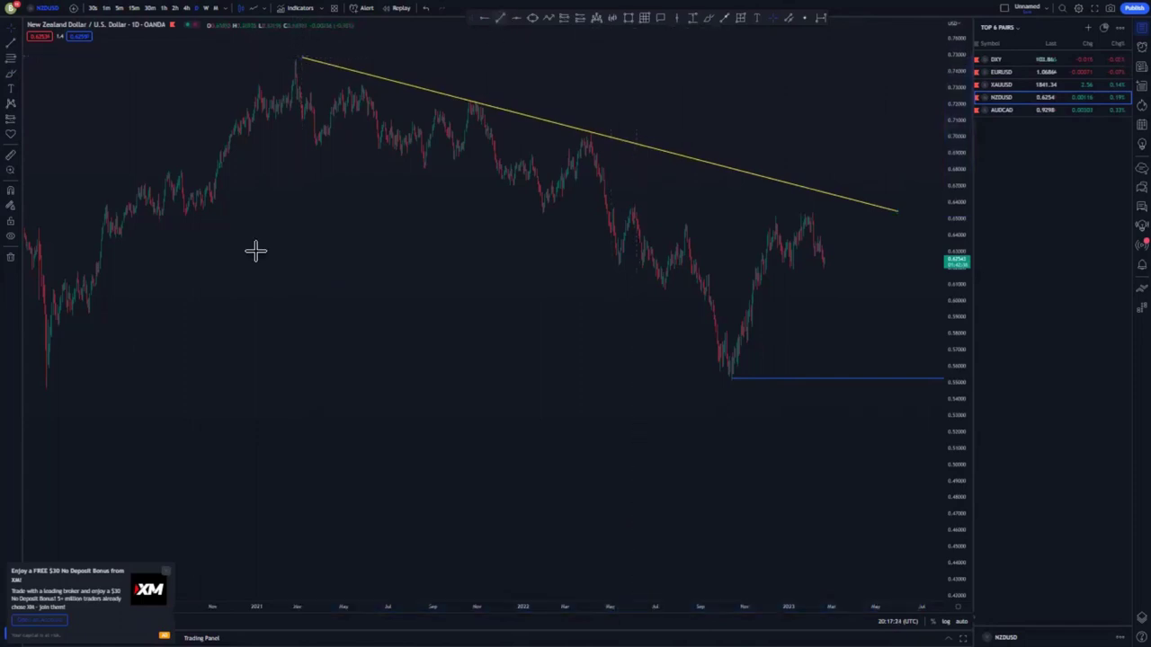
click(183, 214)
click(923, 439)
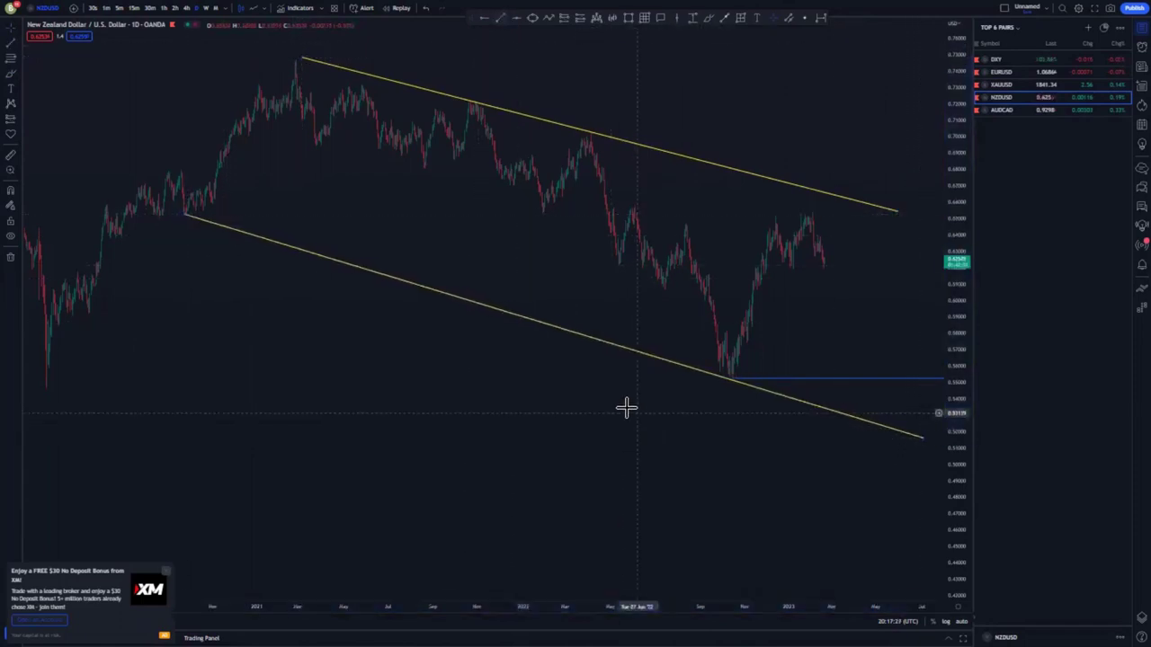
Circle the lower trend line's two touch points and its projected next touch around March 2023 with freehand brush strokes.
scroll(625, 407, up, 3)
drag(633, 419, 616, 374)
scroll(724, 234, down, 1)
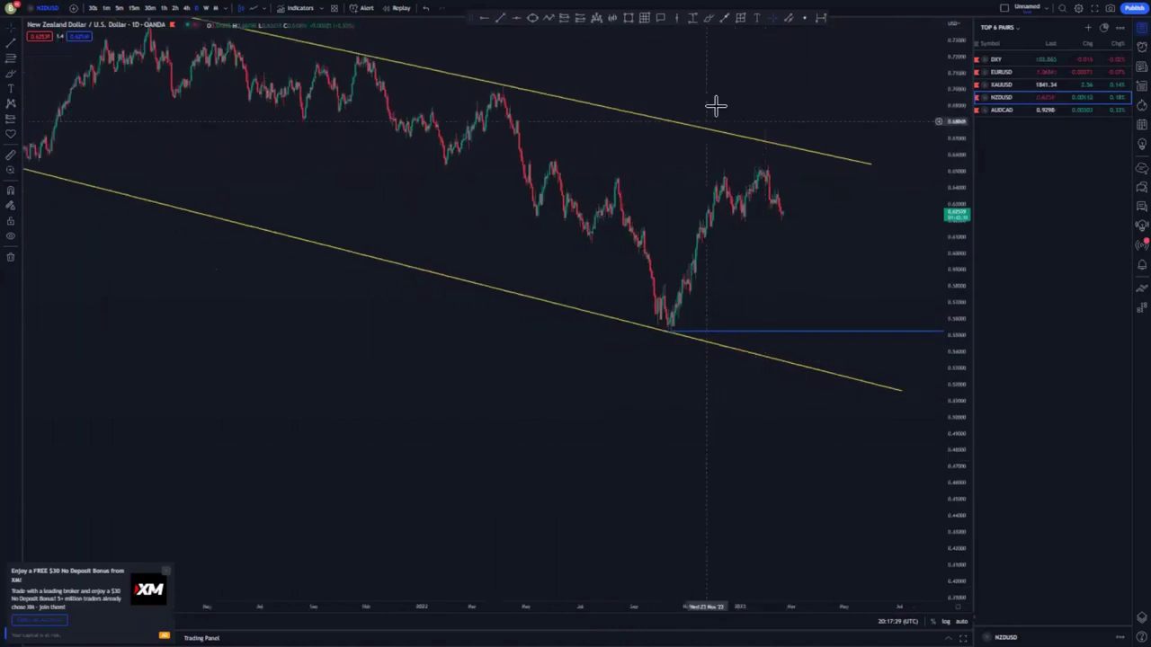
click(708, 17)
mouse_move(804, 362)
mouse_down()
mouse_move(765, 380)
mouse_move(805, 361)
mouse_up()
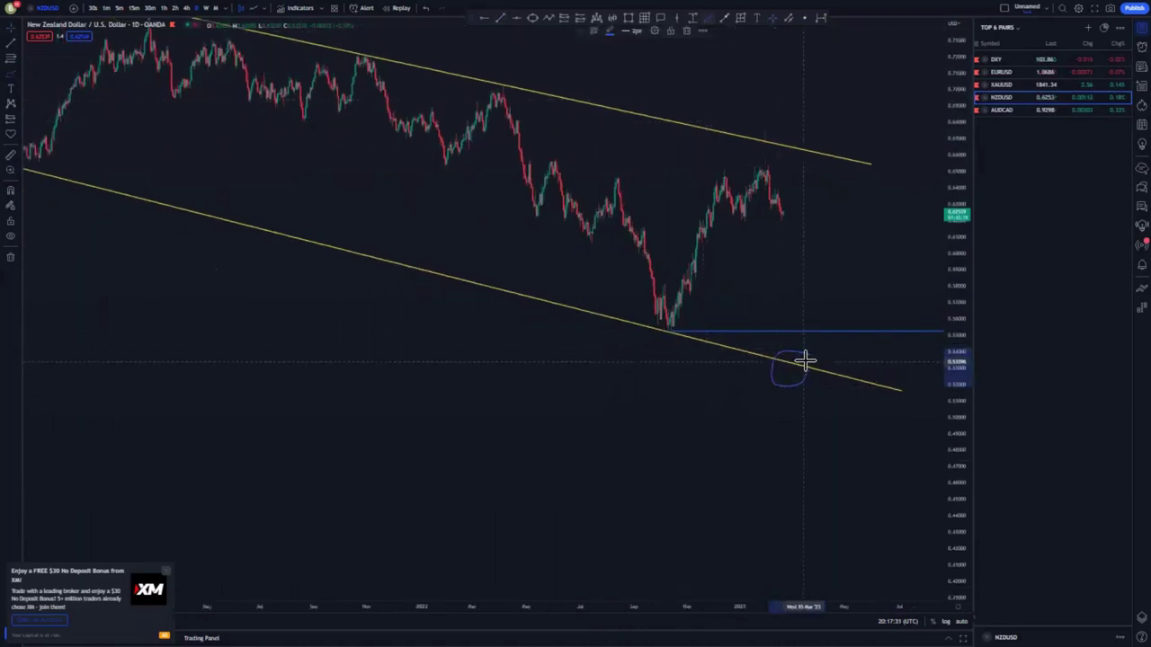
scroll(836, 377, down, 3)
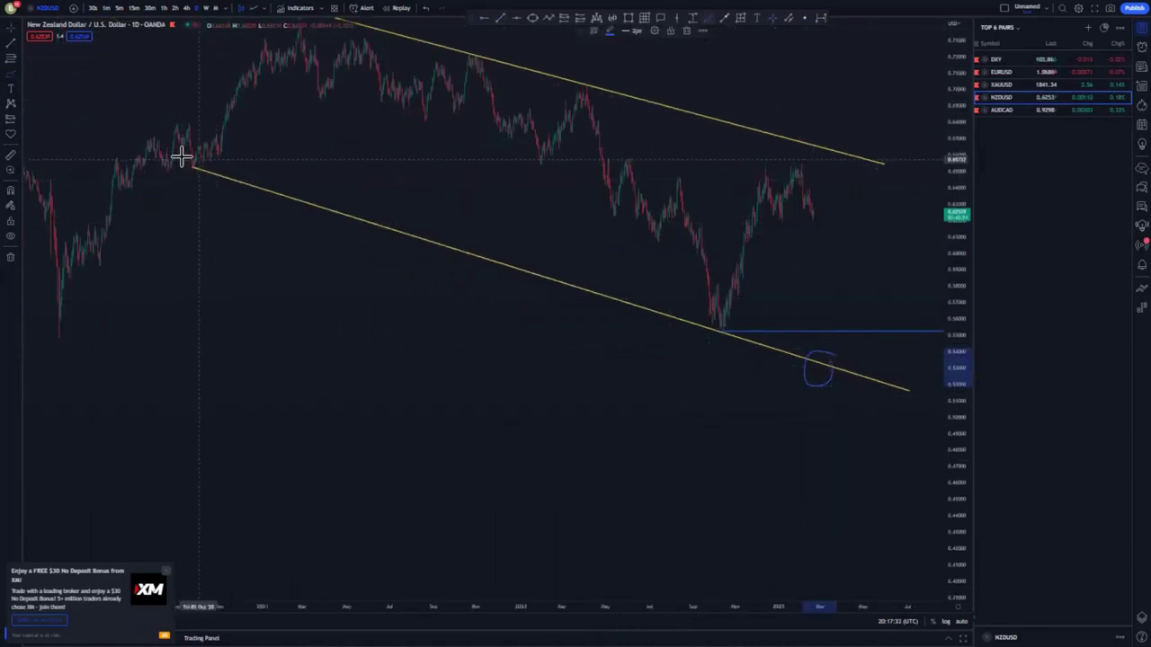
drag(195, 159, 201, 162)
drag(725, 321, 725, 321)
mouse_move(834, 352)
mouse_down()
mouse_move(810, 355)
mouse_move(824, 378)
mouse_move(827, 366)
mouse_up()
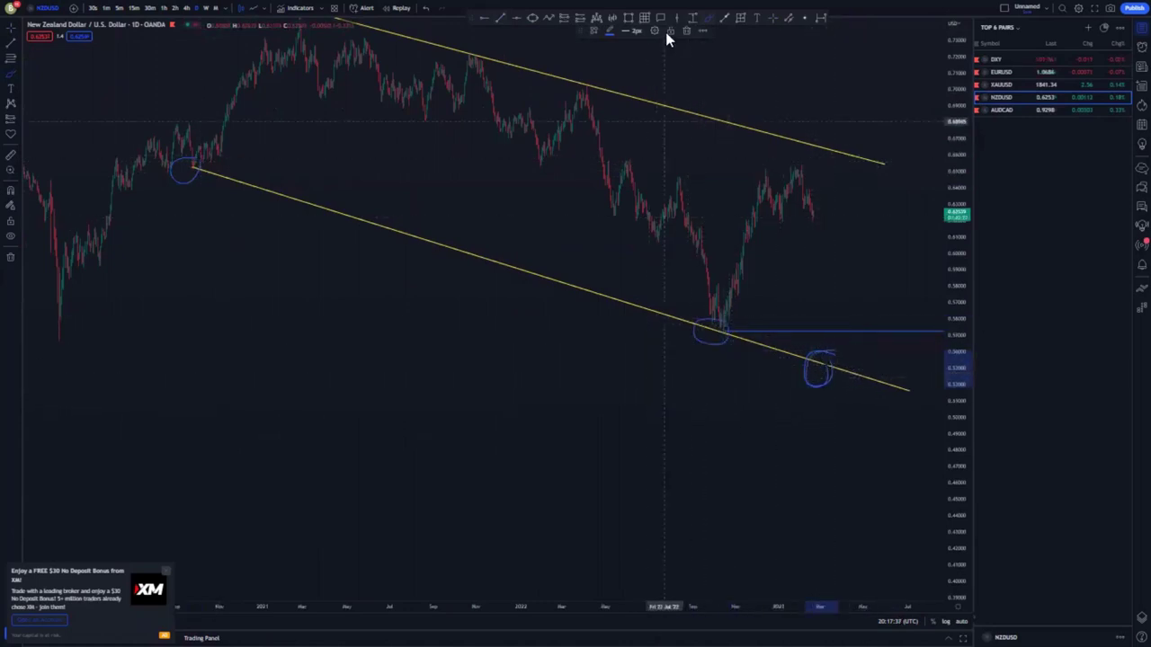
Delete the freehand circles drawn around the lower trend line.
click(686, 31)
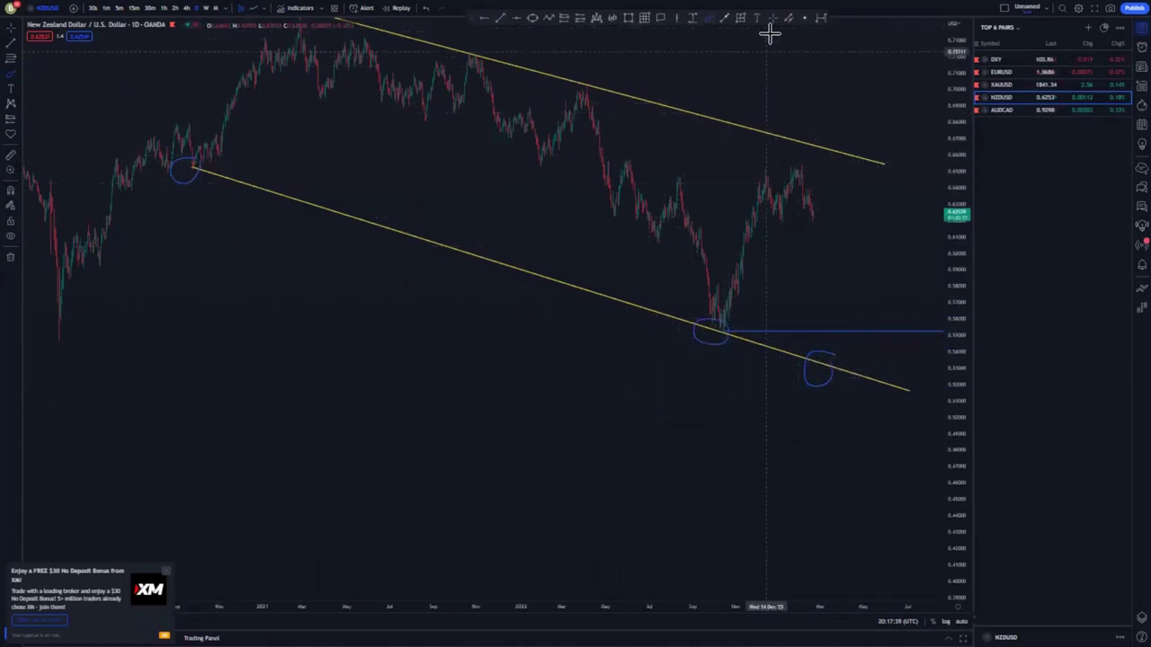
click(830, 375)
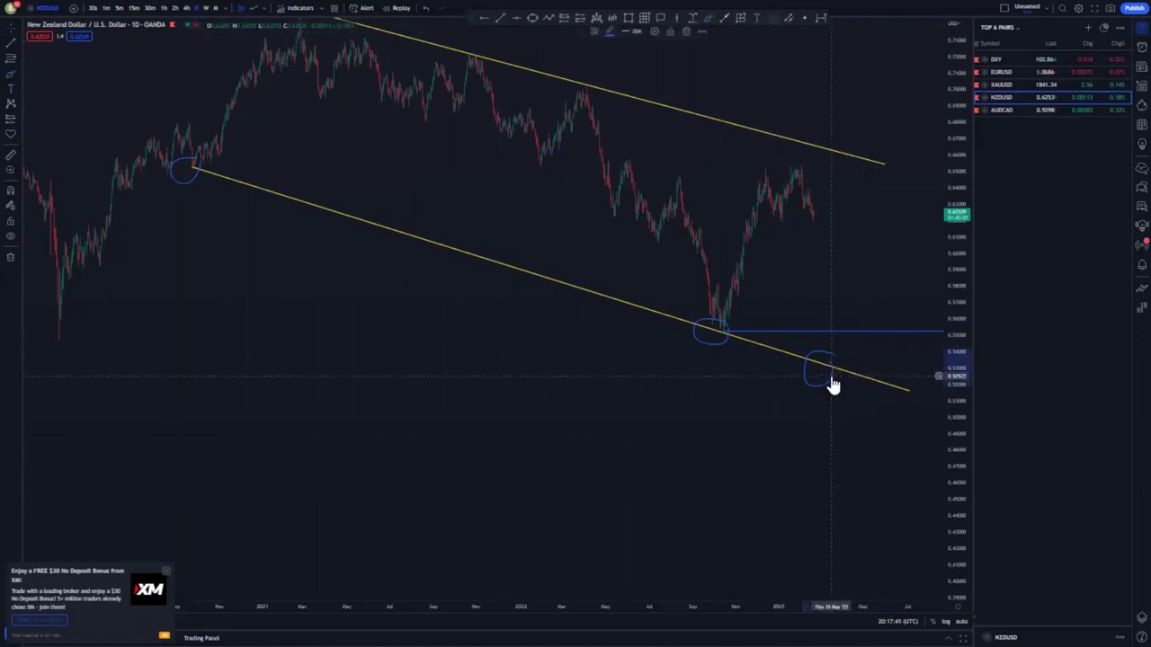
key(Delete)
key(Delete)
Place a horizontal ray starting at the August 2022 swing high.
scroll(807, 277, up, 5)
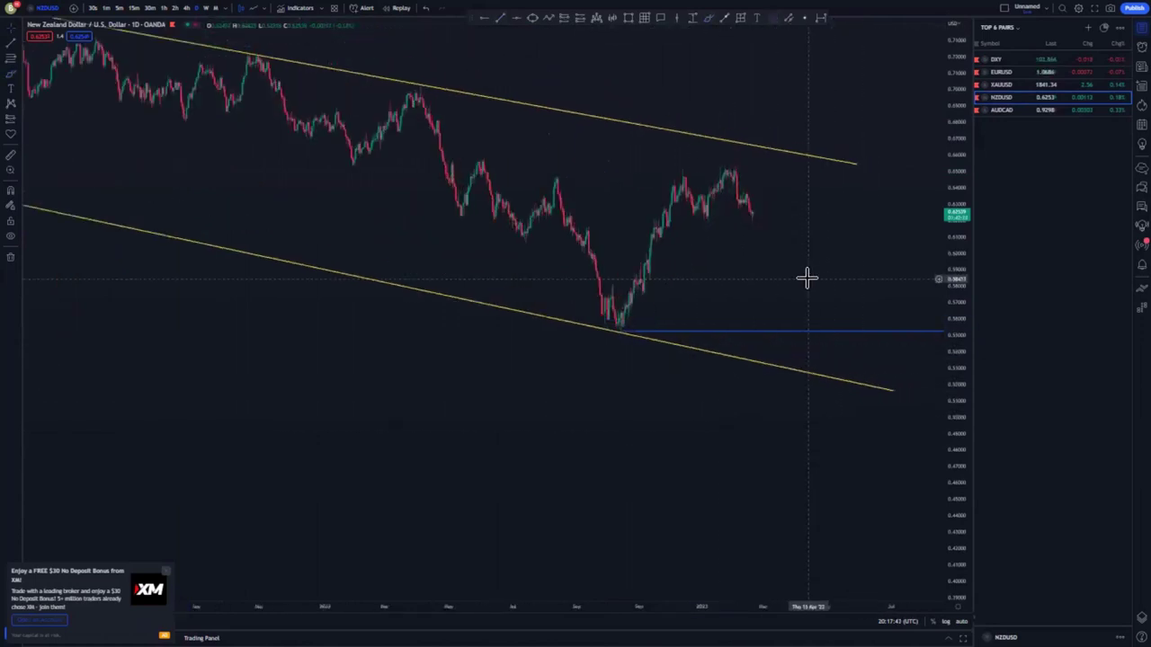
drag(962, 406, 863, 297)
drag(815, 315, 831, 365)
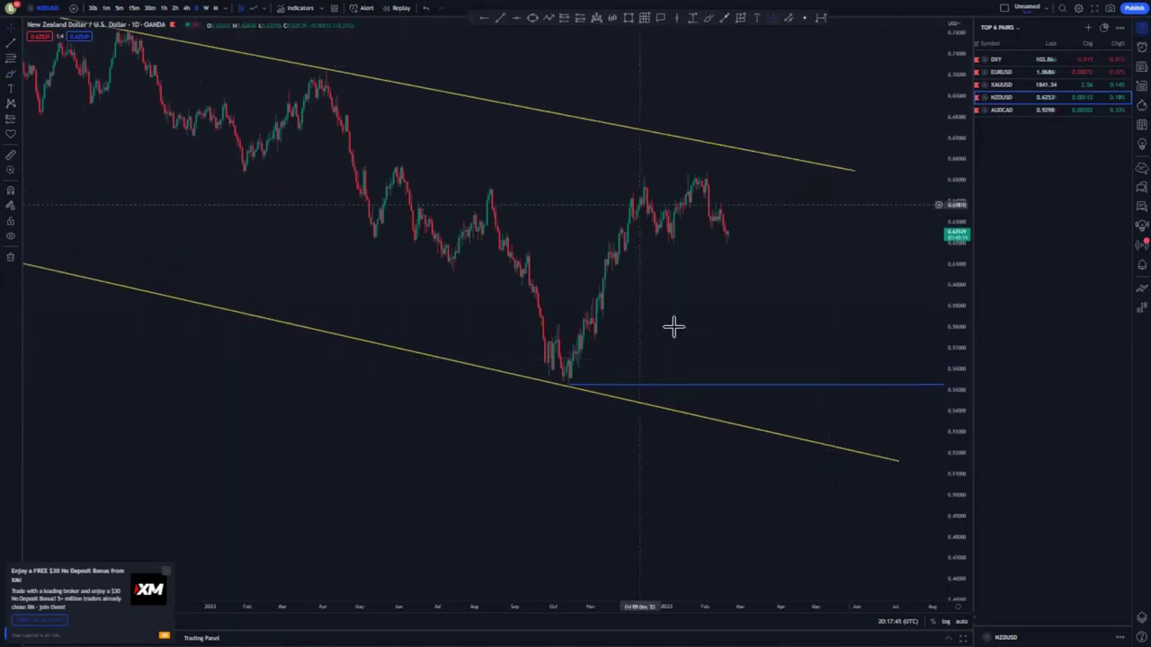
click(485, 185)
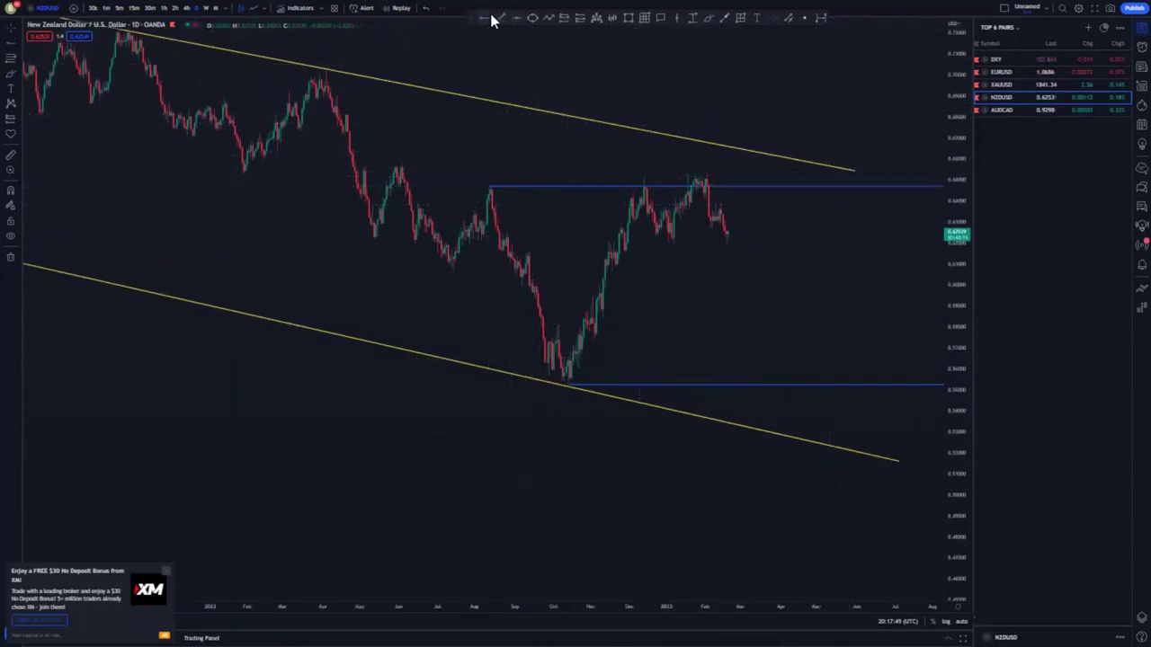
Try a horizontal ray anchored at the early June 2022 high, then delete it.
click(404, 164)
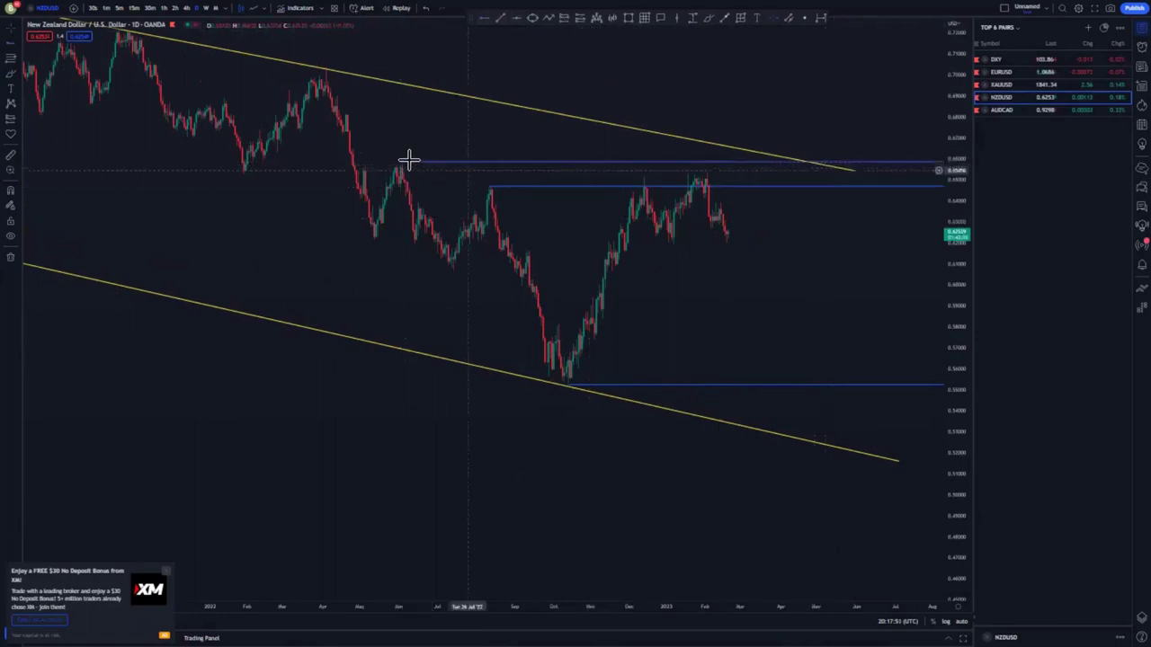
drag(400, 167, 404, 163)
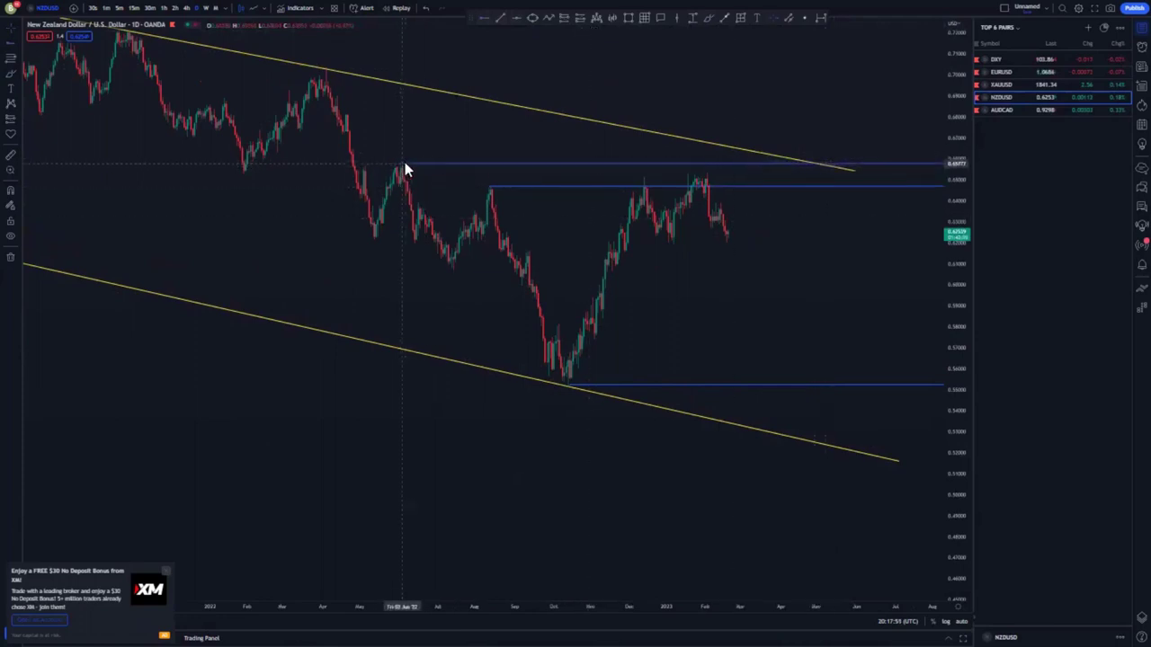
click(855, 254)
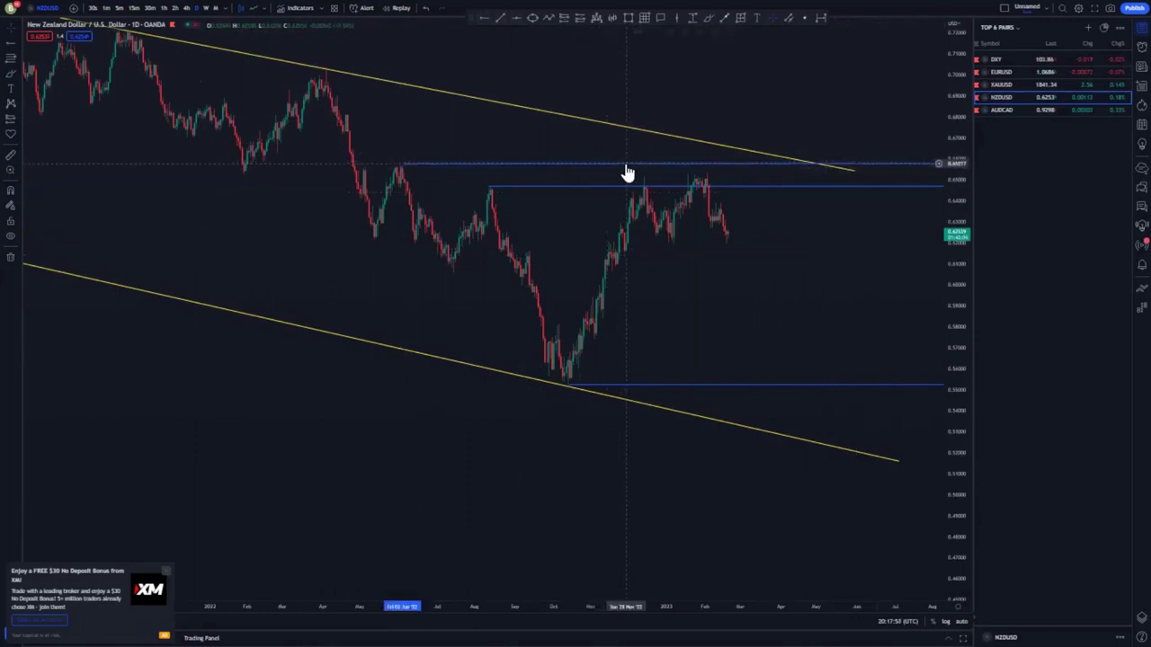
key(Delete)
Mark the area above the December 2022 to February 2023 highs with a rectangle, then delete it.
click(628, 18)
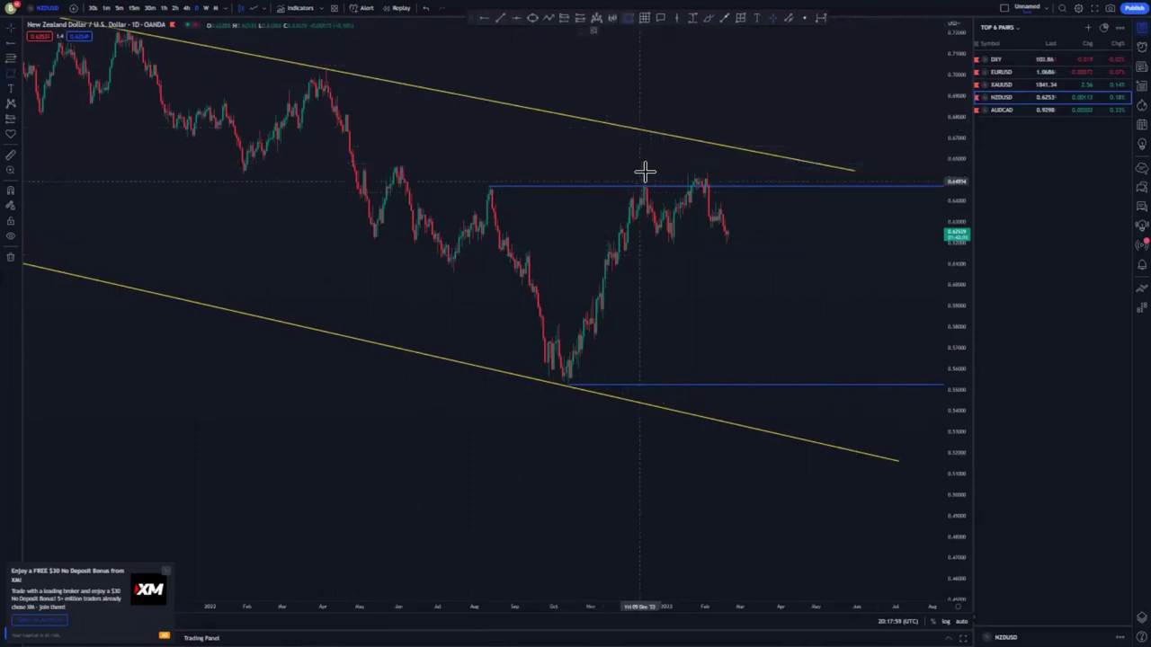
click(644, 169)
click(731, 183)
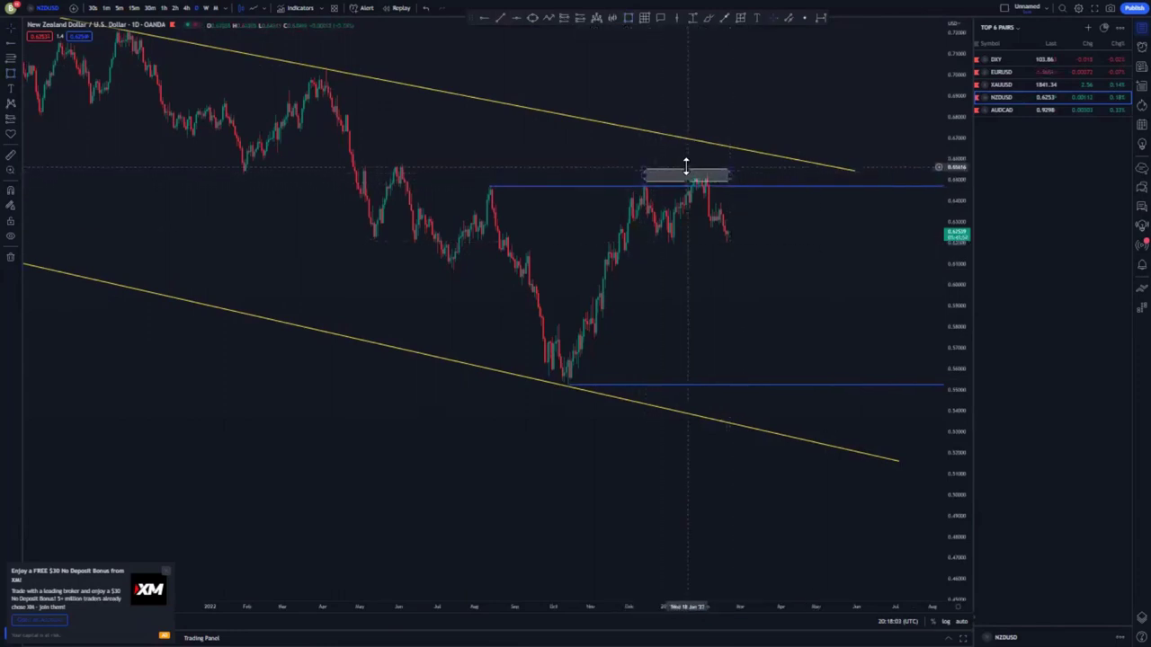
key(Delete)
Switch to the 4-hour timeframe and draw an ascending trend line along the highs from early October to mid-December 2022.
click(185, 12)
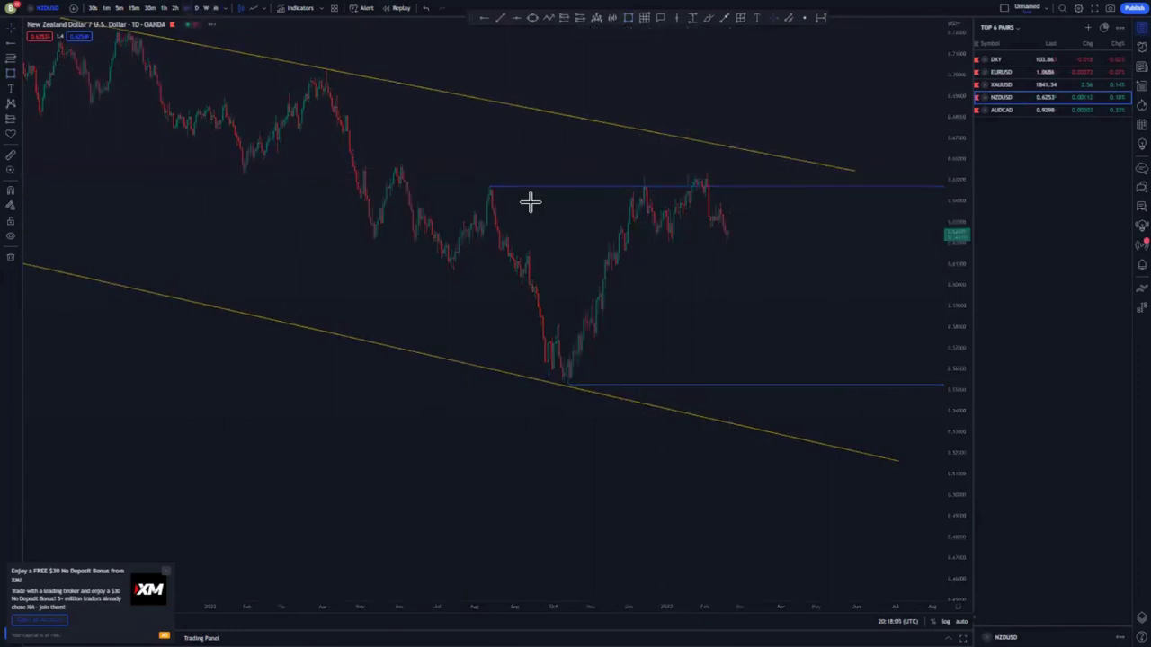
scroll(739, 301, down, 4)
drag(948, 393, 932, 300)
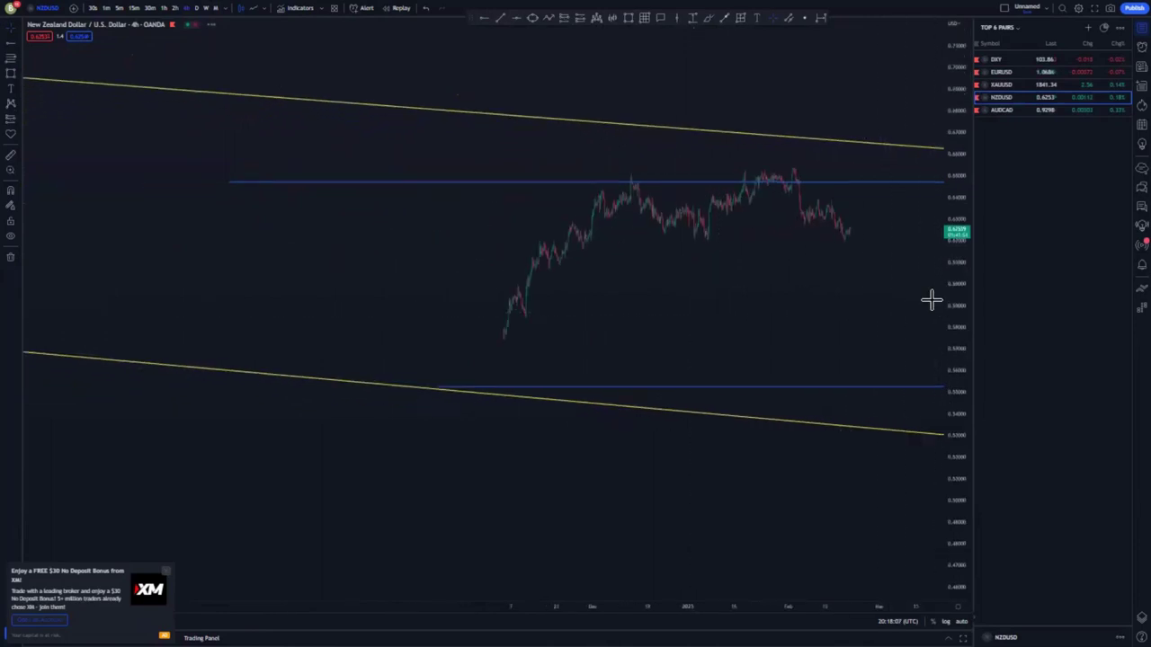
scroll(594, 280, up, 4)
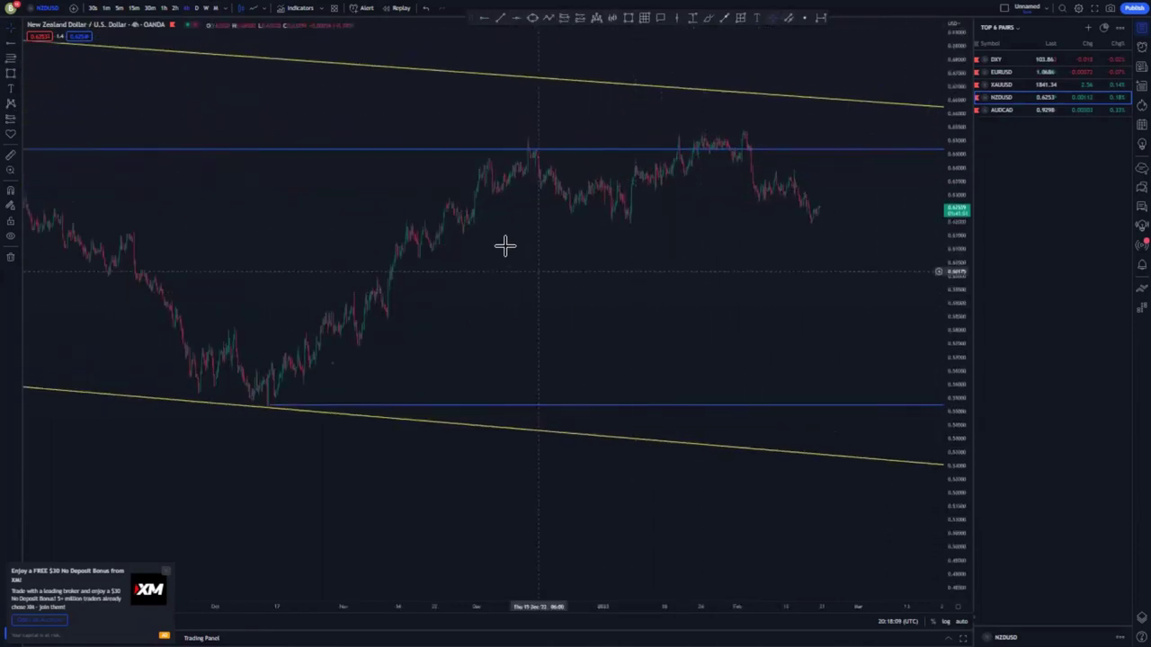
drag(498, 249, 528, 241)
click(500, 18)
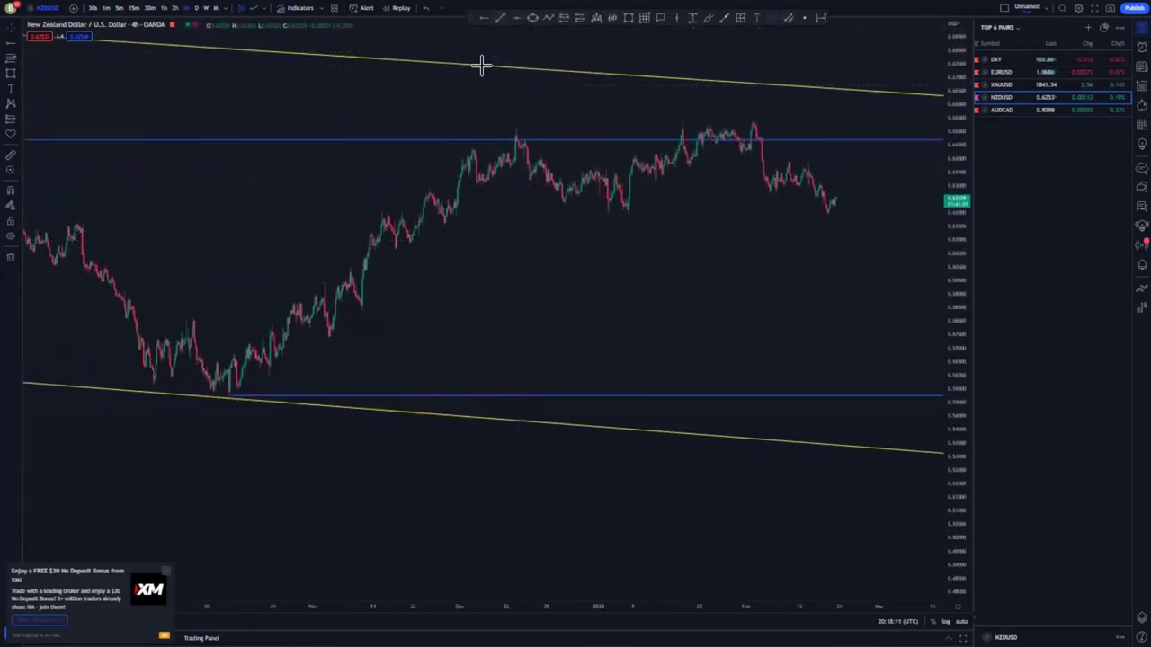
click(191, 317)
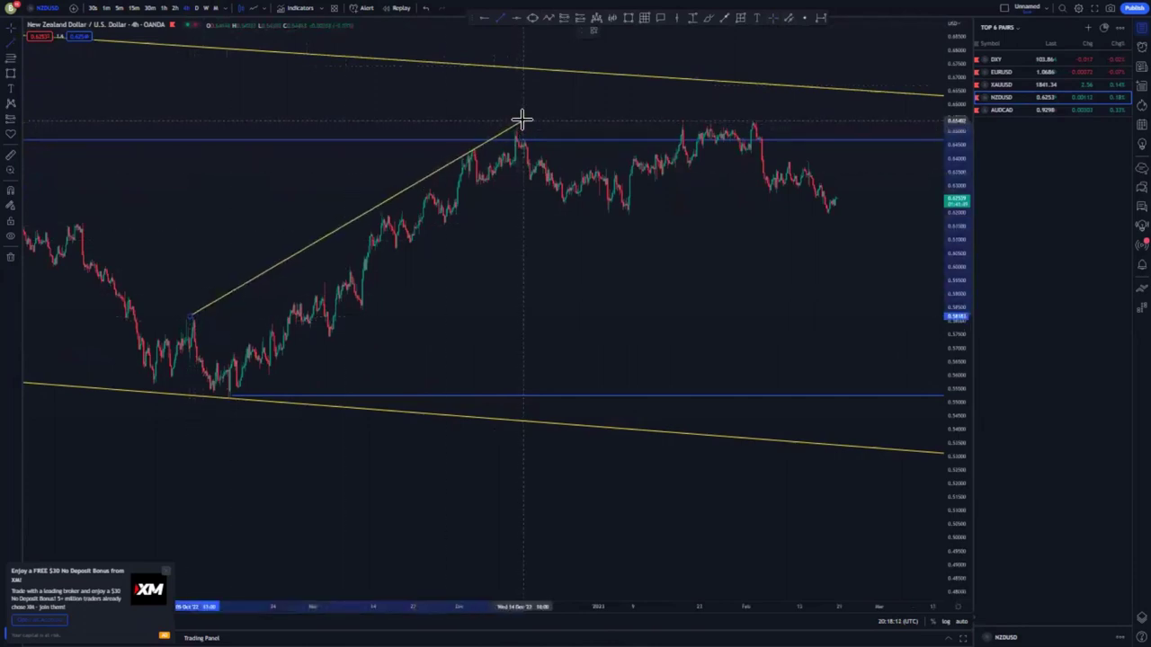
click(522, 119)
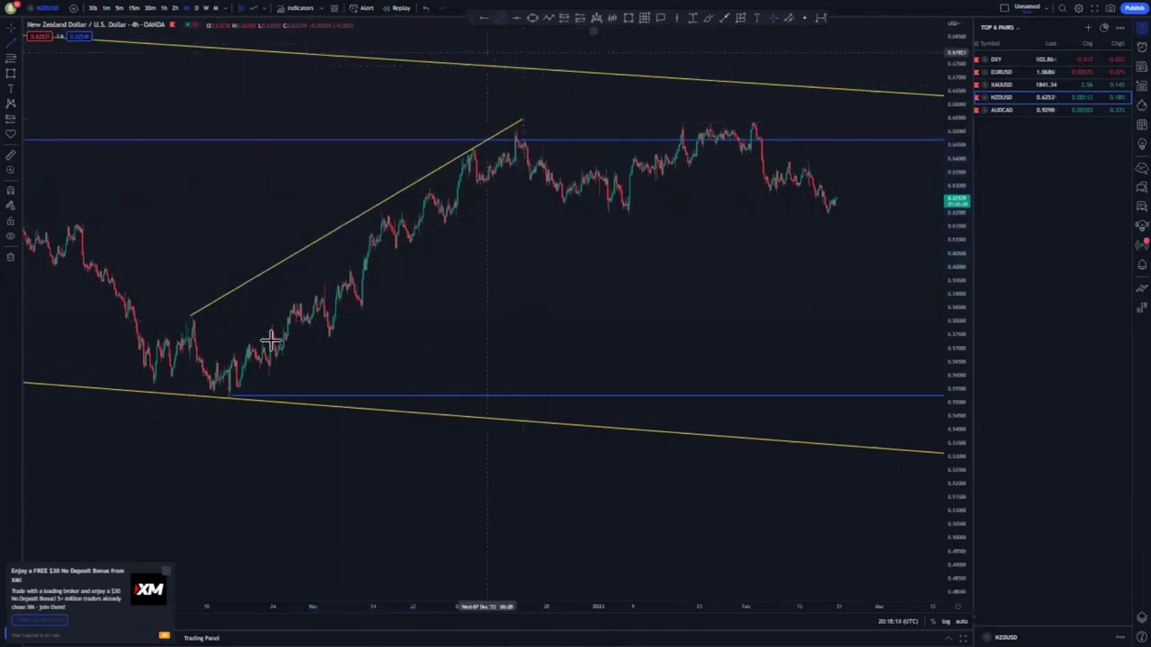
Draw an ascending lower trend line from the mid-October 2022 low to about 20 December 2022 and fine-tune its endpoints.
click(248, 393)
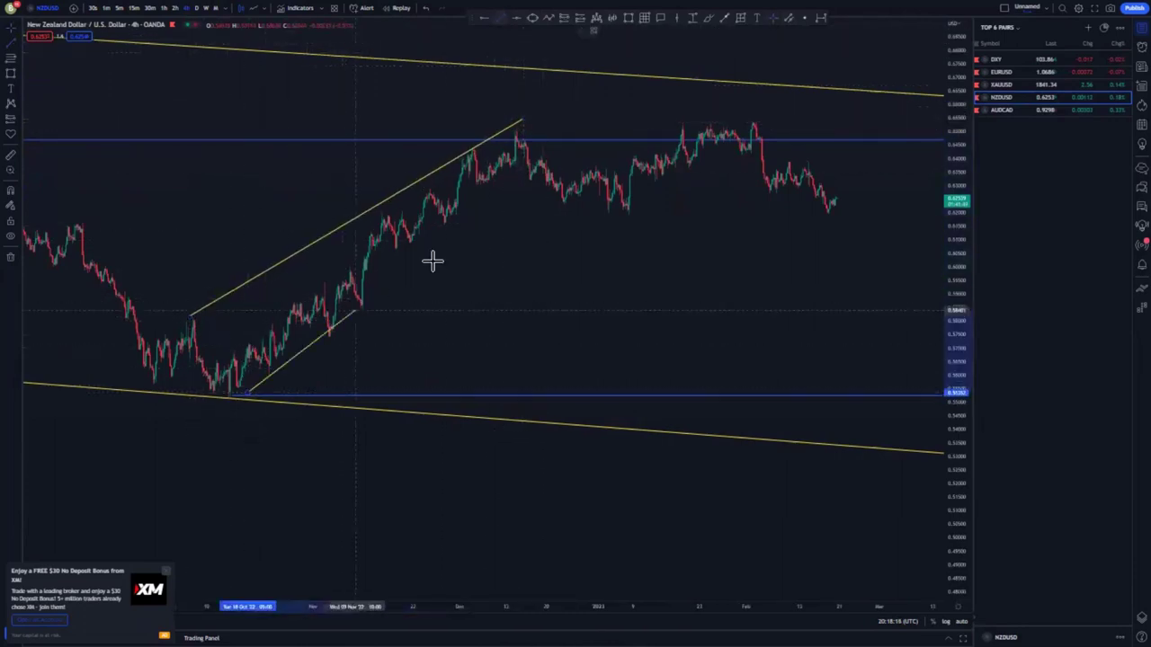
click(546, 186)
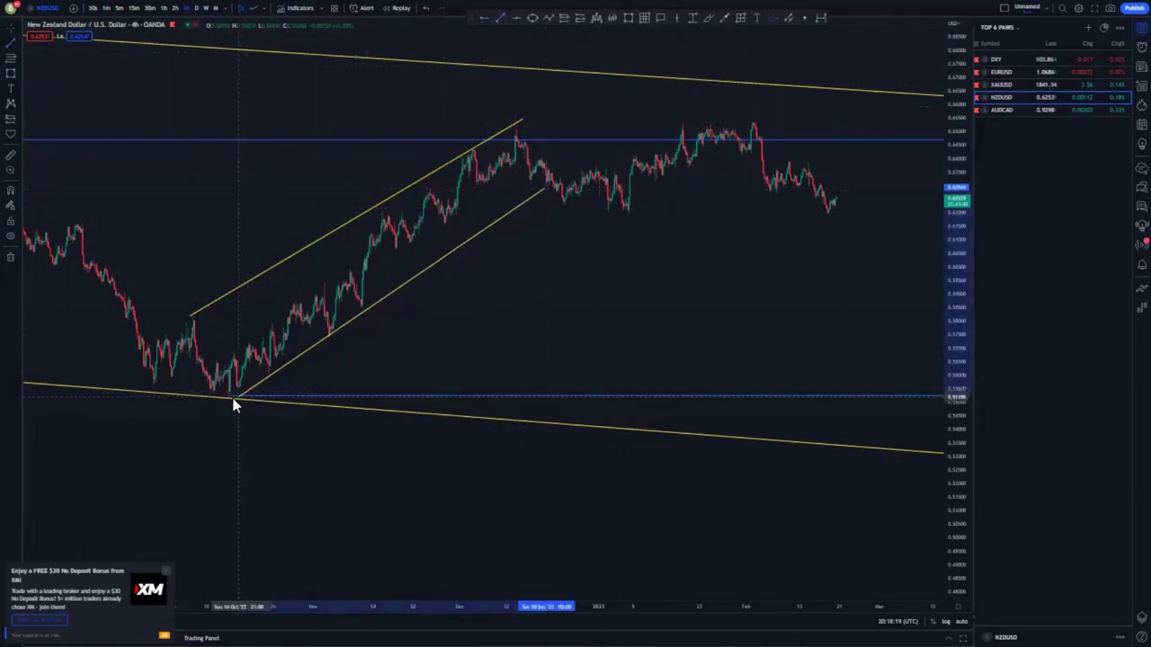
click(548, 187)
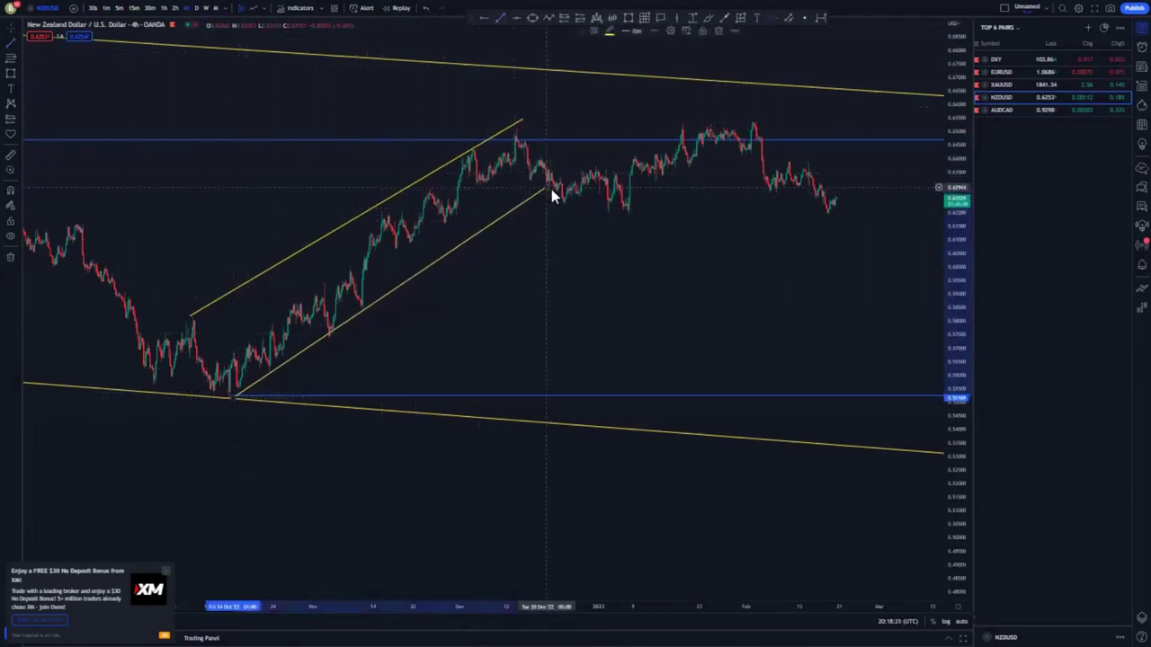
drag(551, 189, 553, 190)
click(652, 286)
Draw an ascending channel with an upper trend line from late December 2022 and a lower one from the 6 January 2023 low to early February.
scroll(653, 288, up, 2)
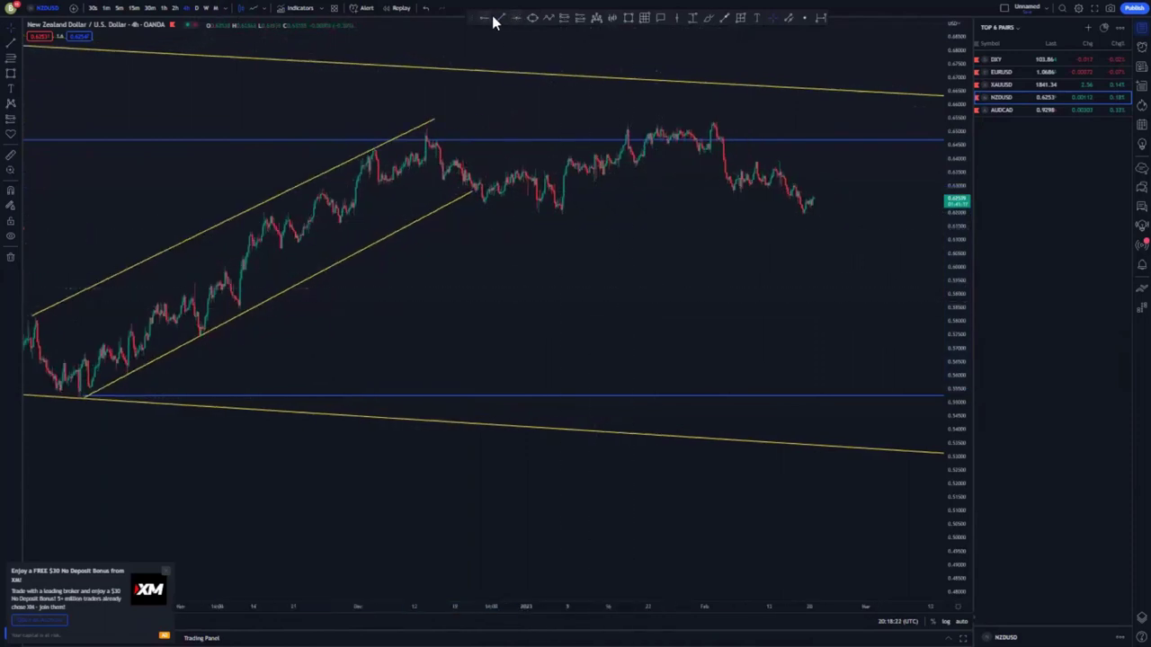
click(498, 18)
click(502, 167)
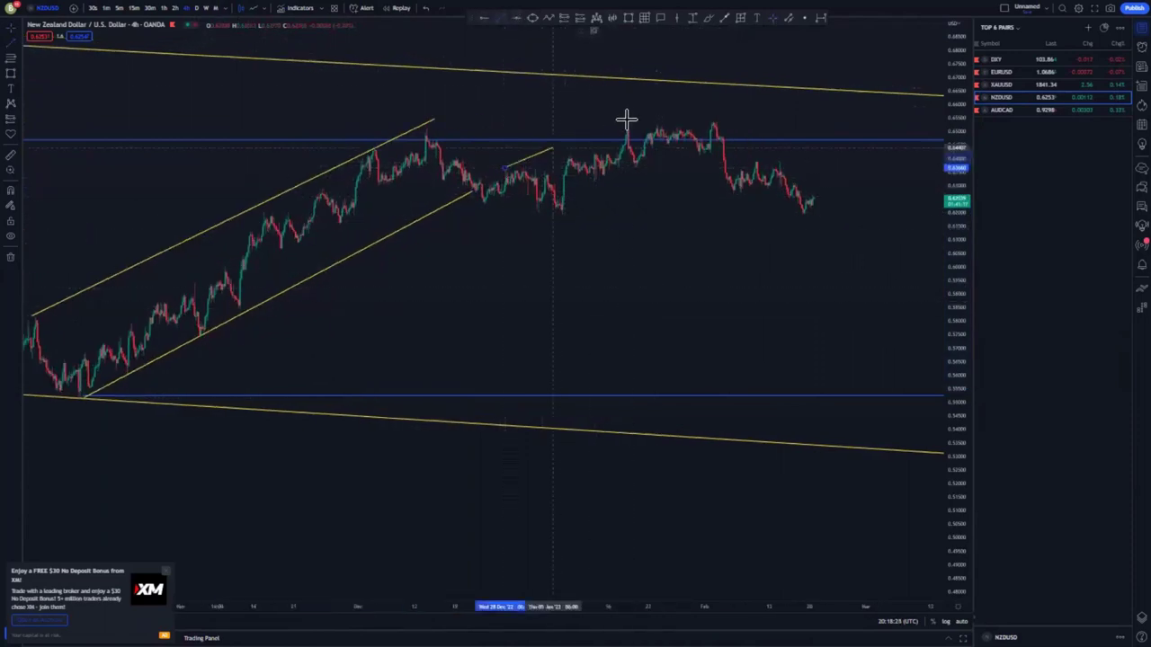
click(721, 103)
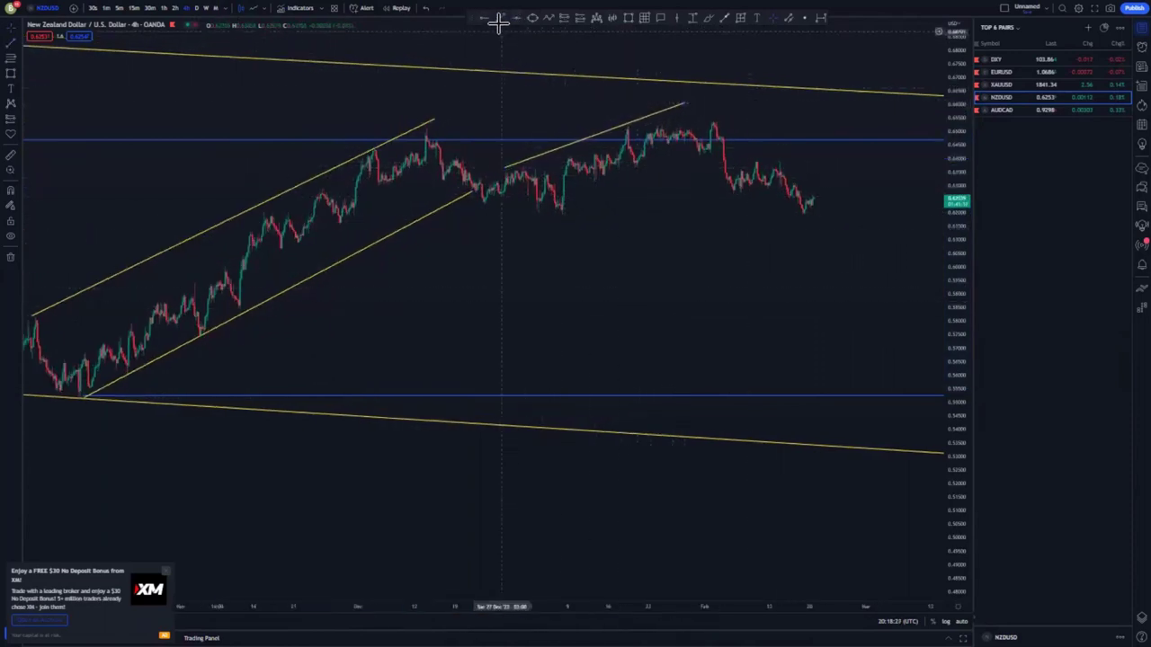
click(499, 19)
click(565, 211)
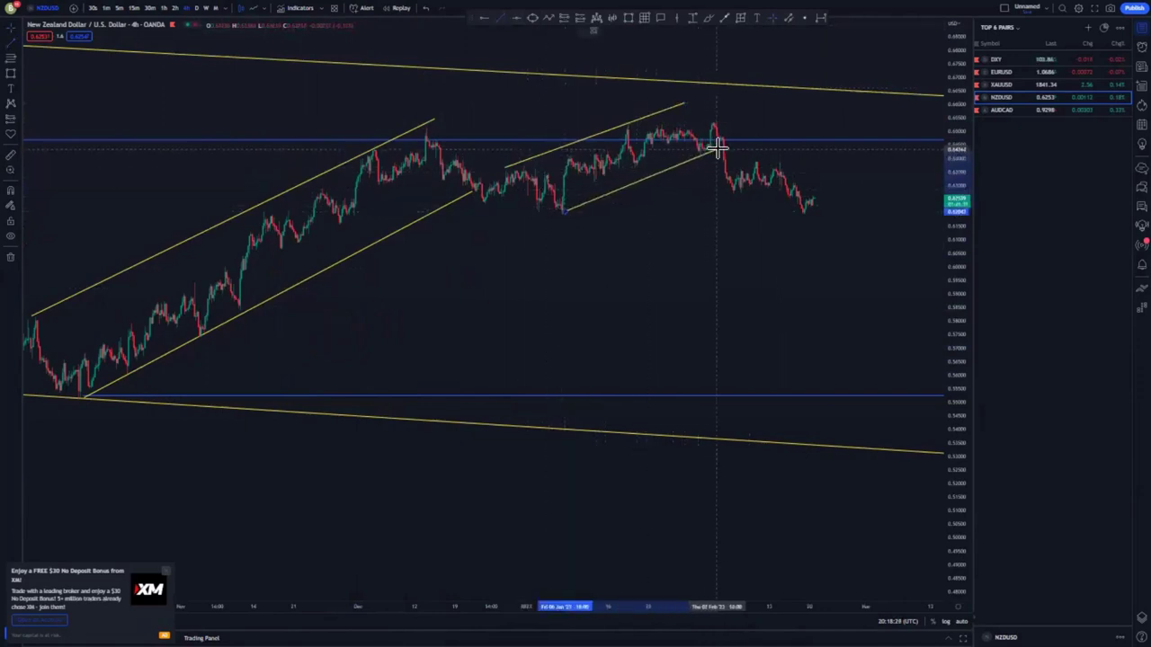
click(718, 147)
Delete the upper horizontal level through the December high and draw a horizontal ray from the 19 January 2023 high instead.
click(757, 140)
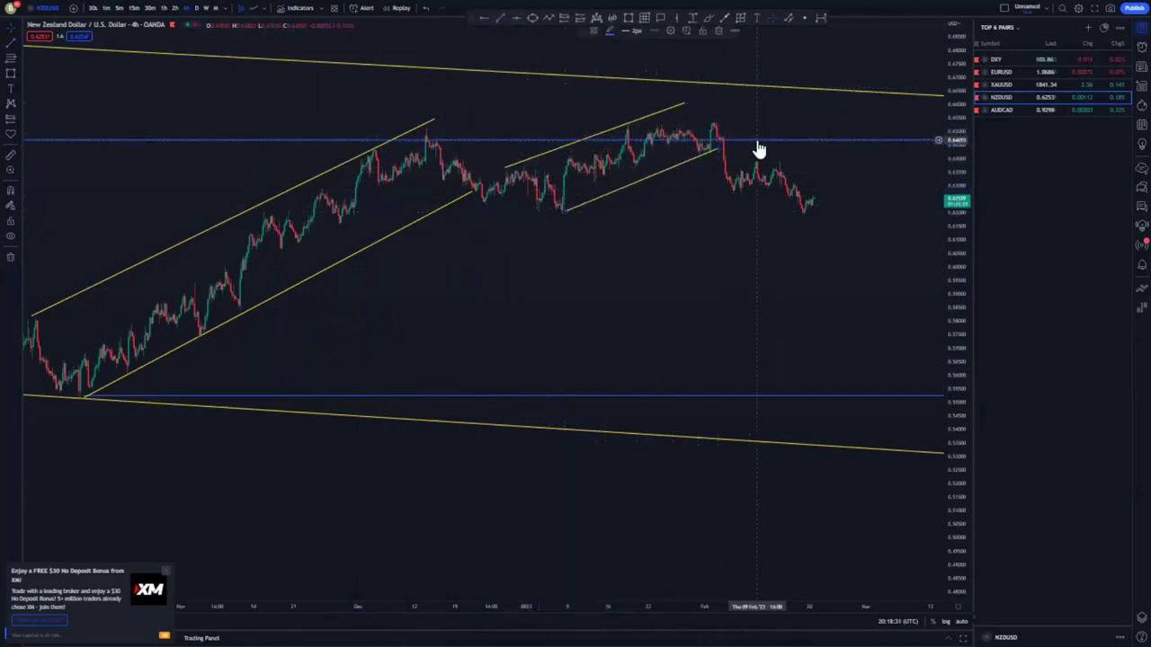
key(Delete)
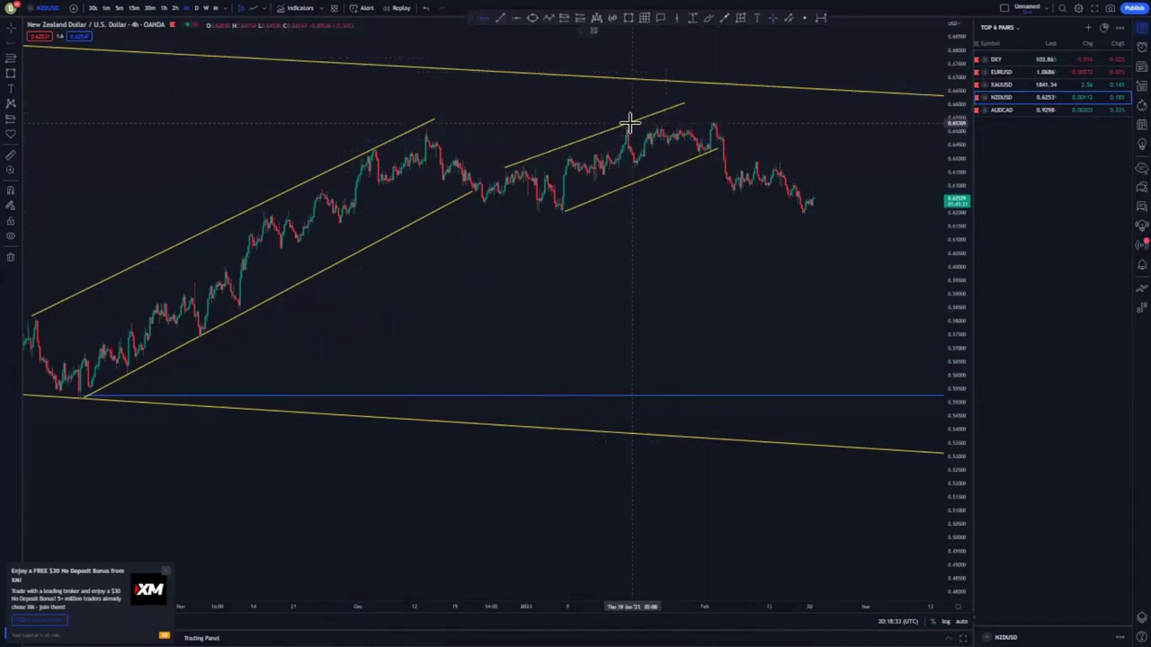
click(627, 124)
Circle the 19 January and early February 2023 highs with the brush, then delete both circles.
drag(942, 280, 936, 186)
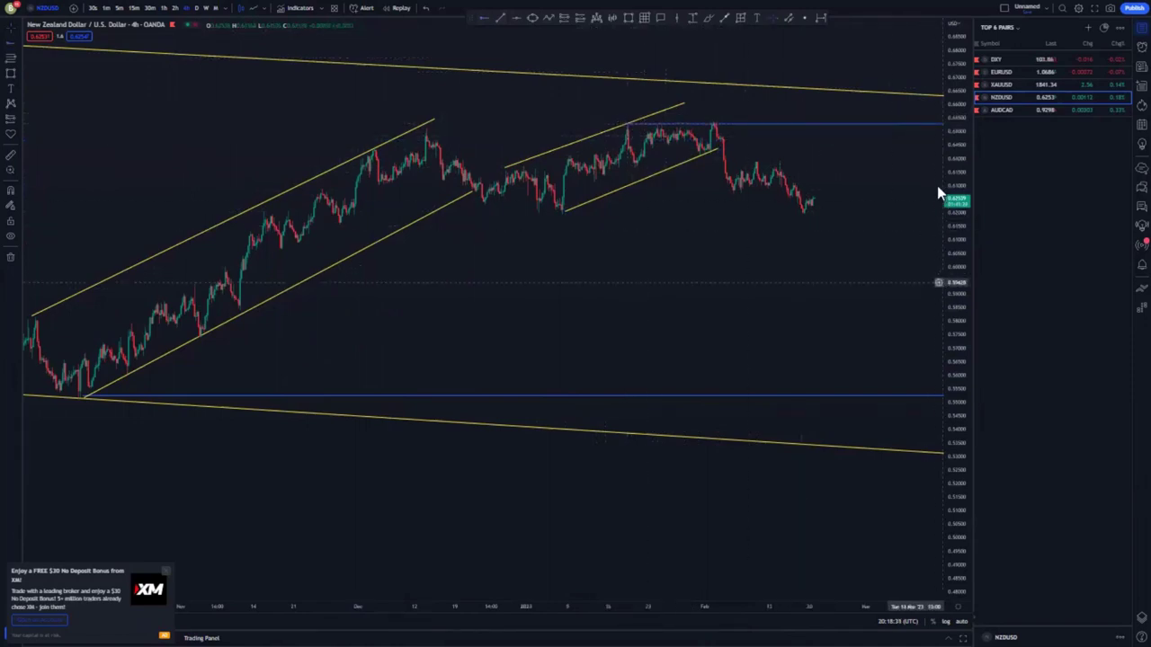
drag(724, 266, 730, 317)
drag(949, 390, 939, 210)
drag(772, 257, 736, 396)
drag(519, 294, 515, 298)
click(805, 168)
drag(952, 264, 948, 106)
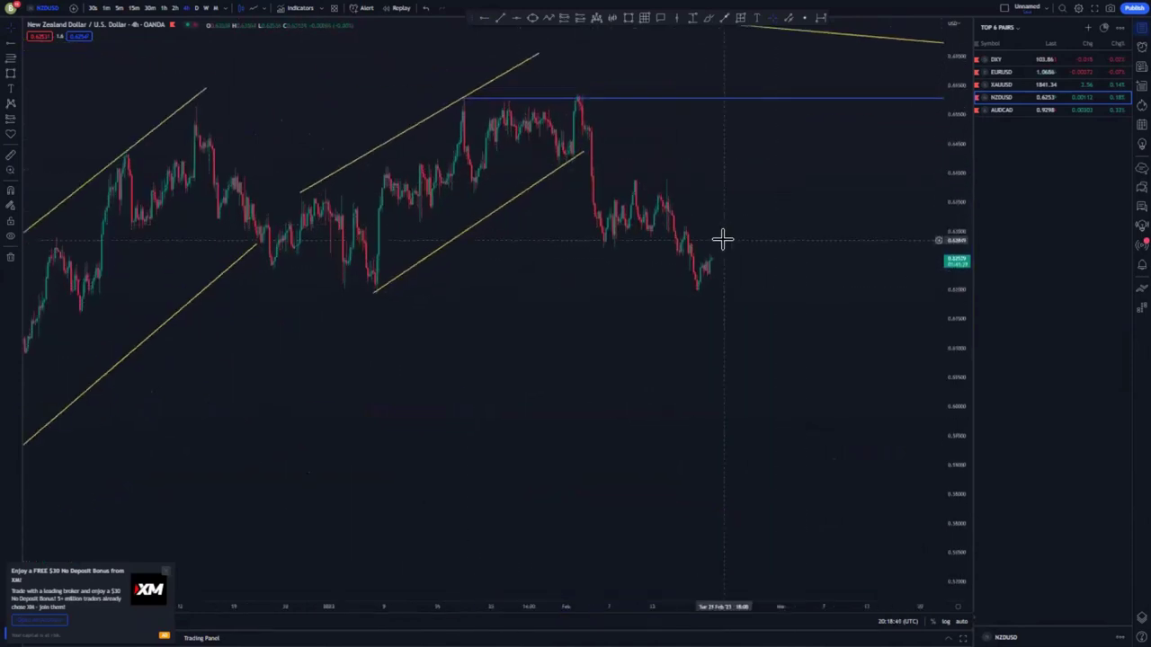
drag(729, 254, 855, 342)
scroll(737, 307, up, 4)
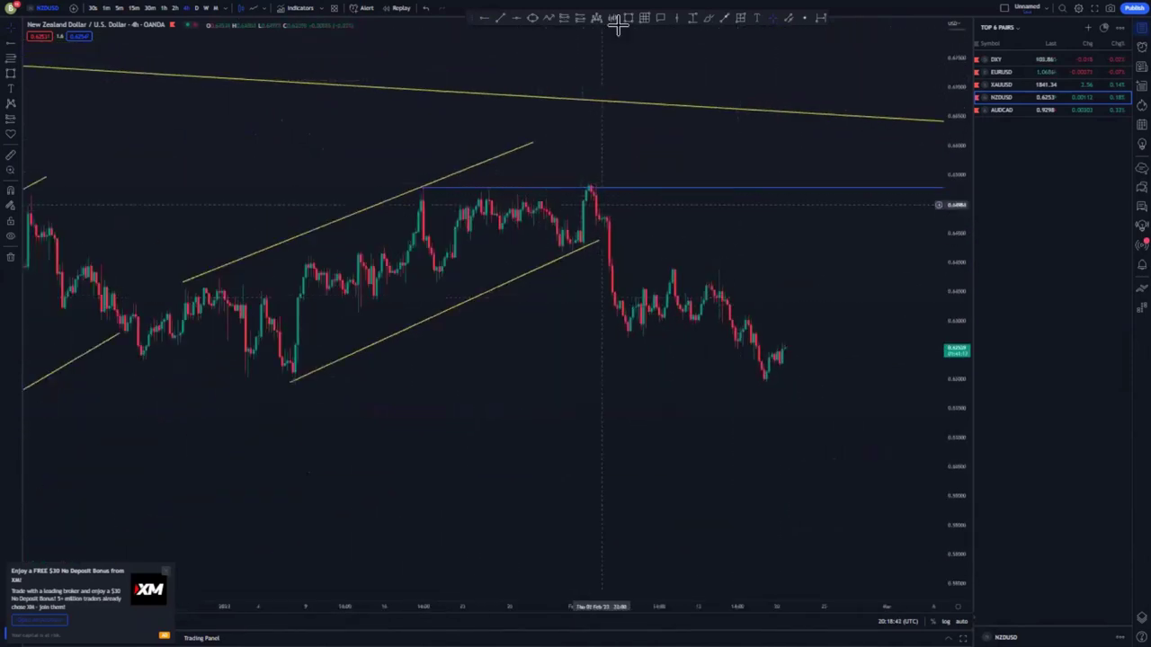
click(708, 19)
mouse_move(431, 178)
mouse_down()
mouse_move(413, 205)
mouse_move(436, 180)
mouse_up()
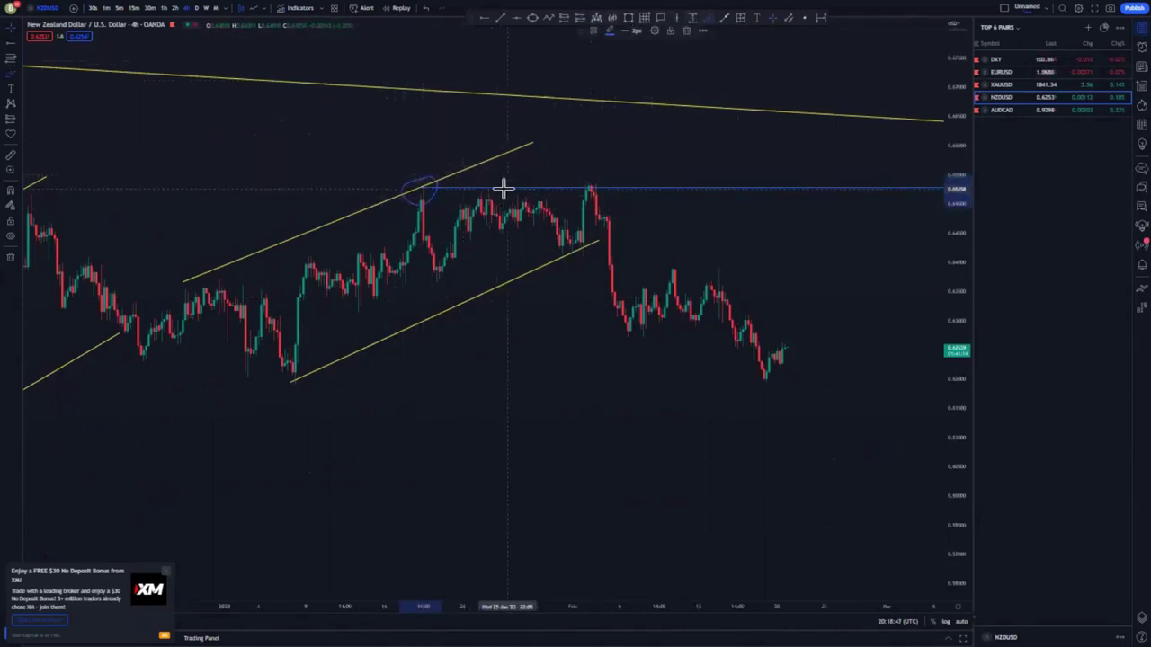
mouse_move(567, 194)
mouse_down()
mouse_move(600, 173)
mouse_move(589, 175)
mouse_up()
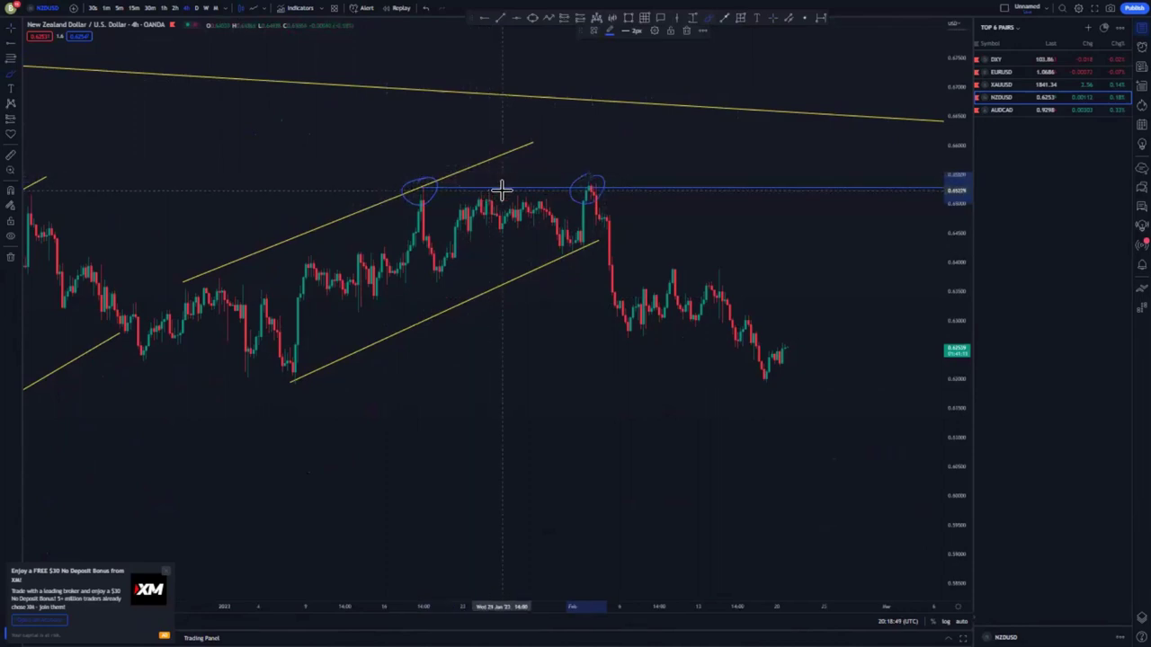
click(688, 32)
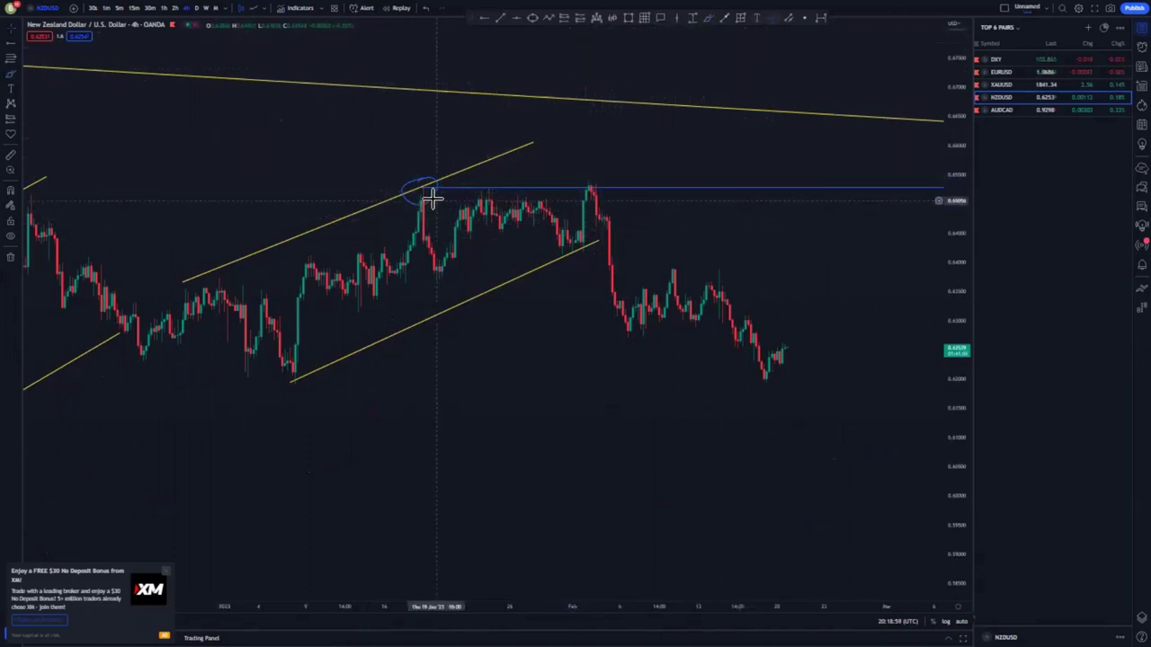
key(Delete)
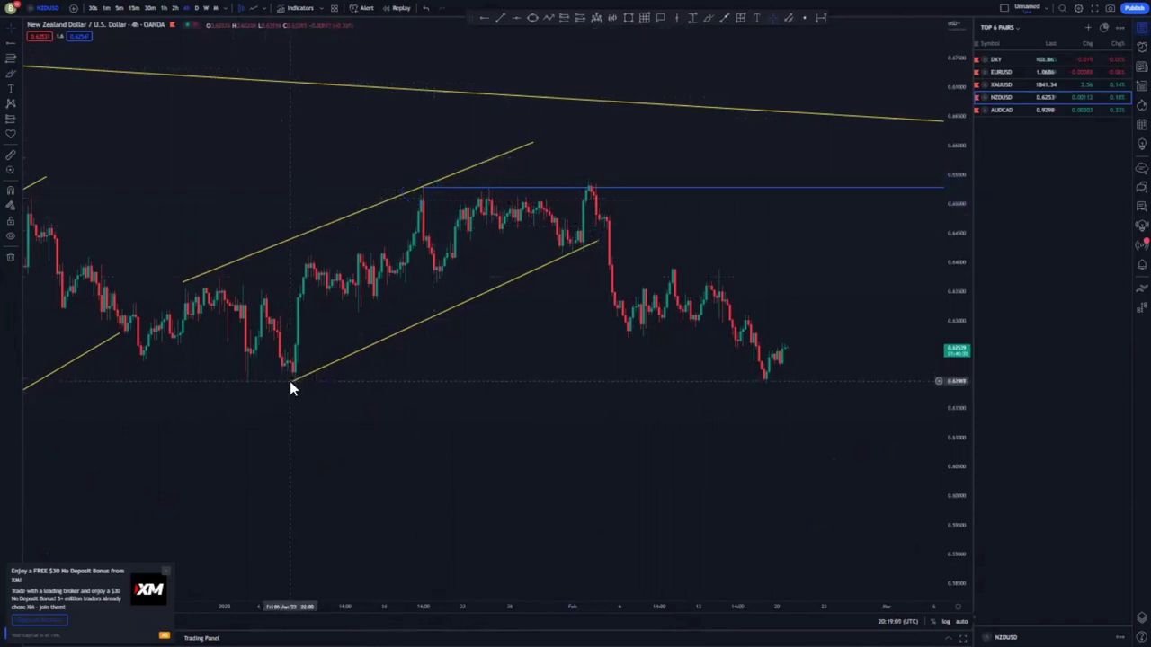
Fine-tune both endpoints of the smaller channel's lower trend line at the 6 January 2023 low and in early February.
drag(290, 381, 295, 385)
click(470, 355)
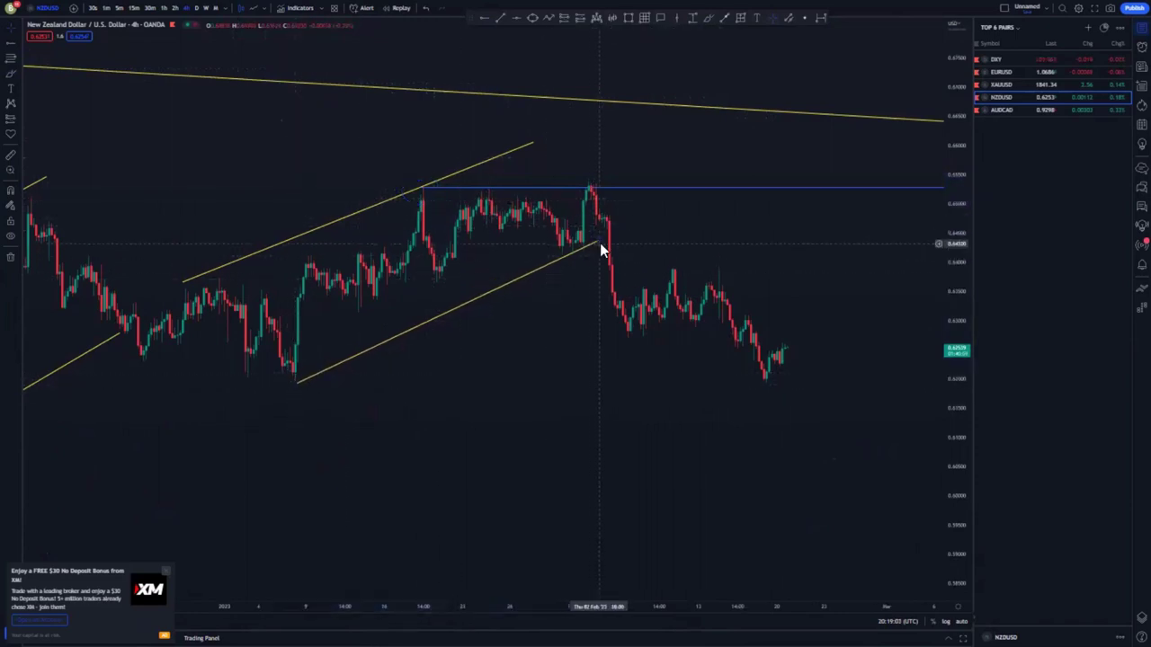
drag(599, 243, 603, 243)
click(668, 240)
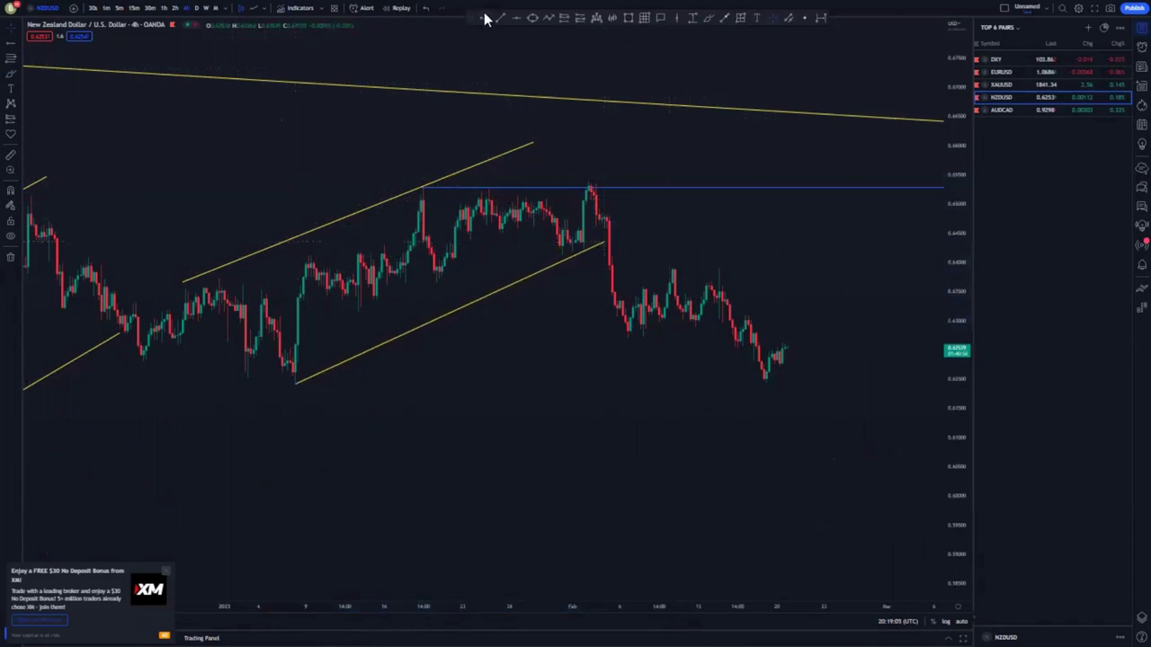
Draw horizontal rays from the 6 January 2023 low and from the mid-February 2023 high.
click(294, 384)
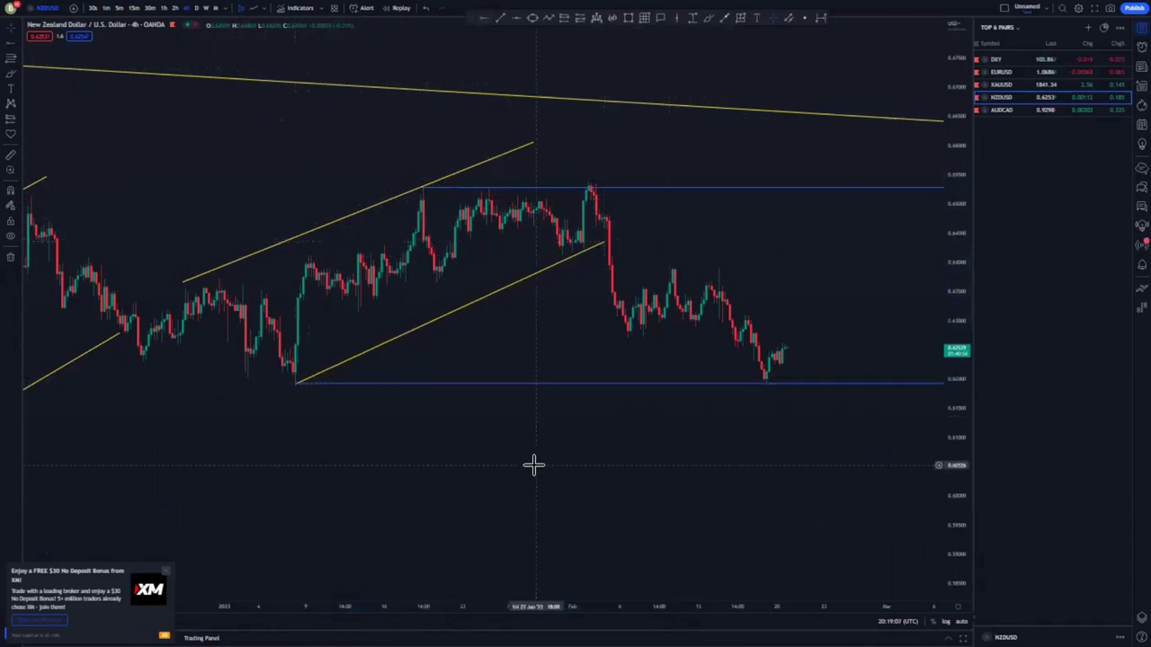
scroll(536, 465, down, 3)
drag(753, 411, 619, 393)
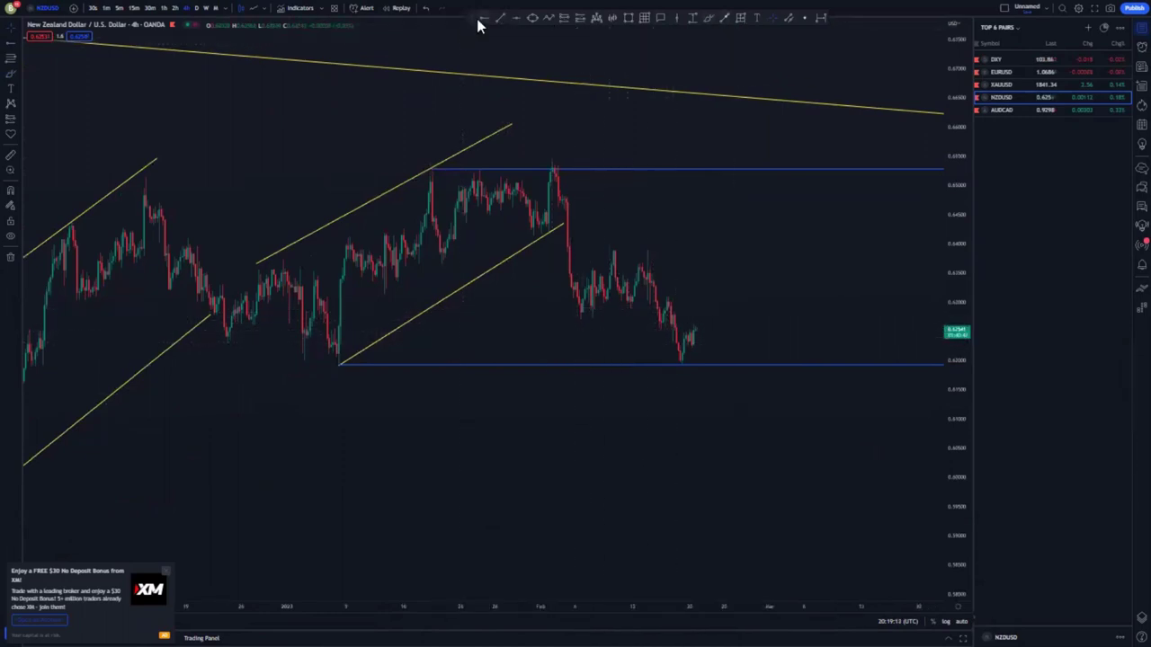
click(647, 249)
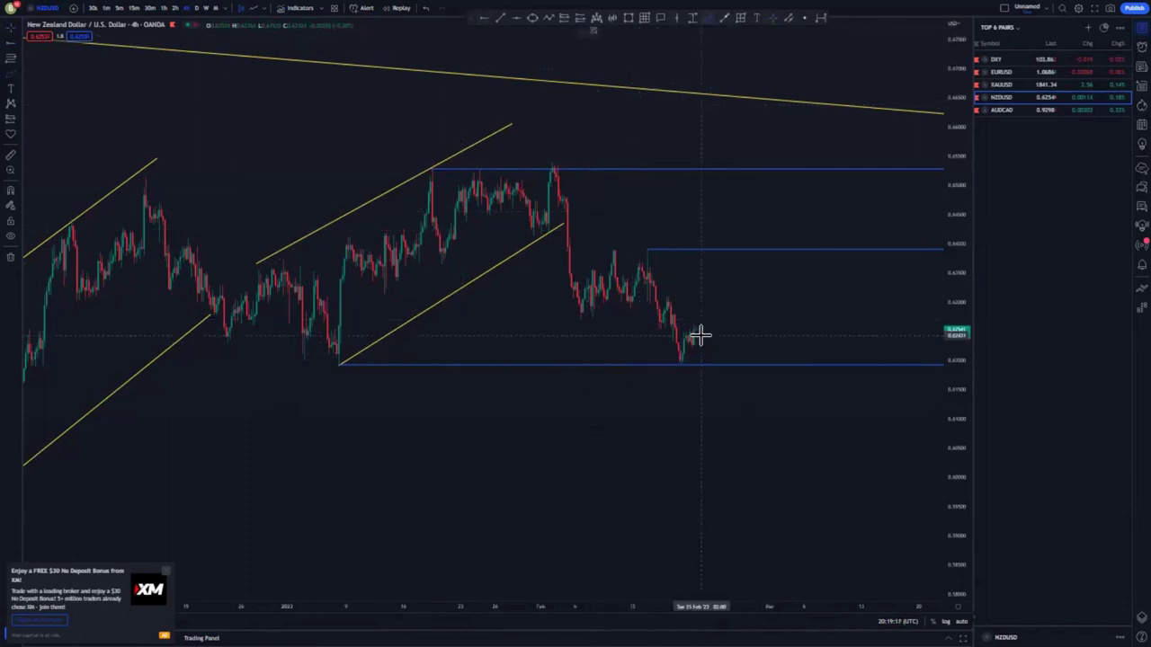
Sketch a projected price path swinging between the mid-February high and January low levels and breaking down below them, then delete it.
mouse_move(698, 327)
mouse_down()
mouse_move(719, 283)
mouse_move(730, 298)
mouse_move(751, 274)
mouse_move(797, 357)
mouse_move(818, 321)
mouse_move(828, 244)
mouse_up()
drag(847, 369, 856, 538)
scroll(586, 394, down, 3)
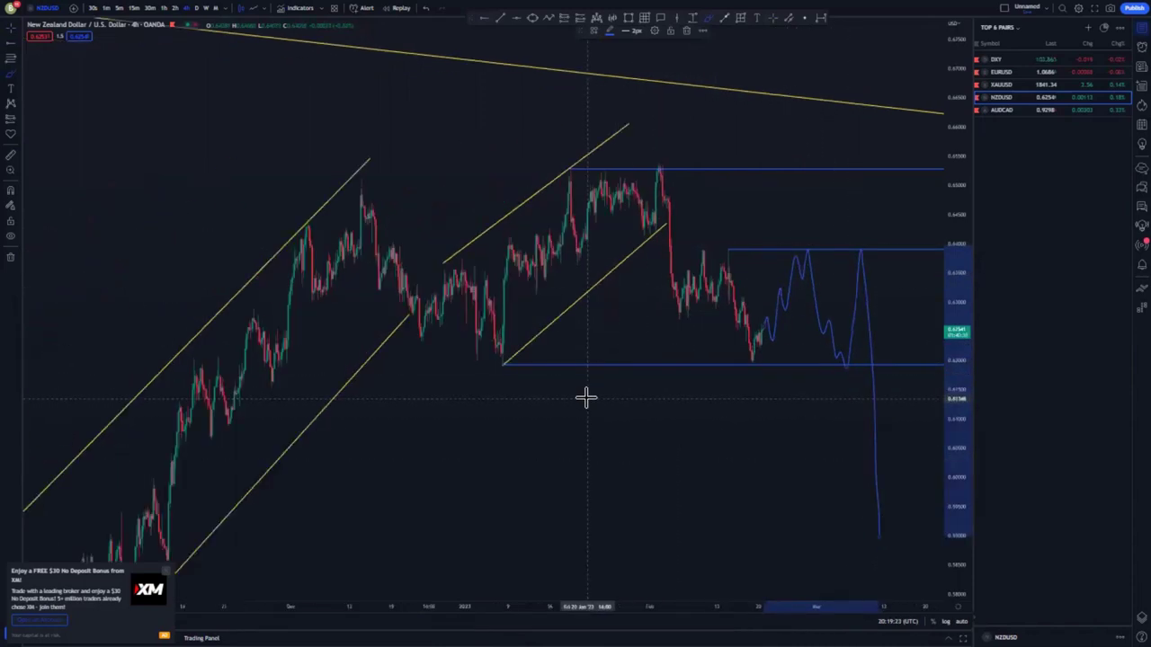
click(687, 32)
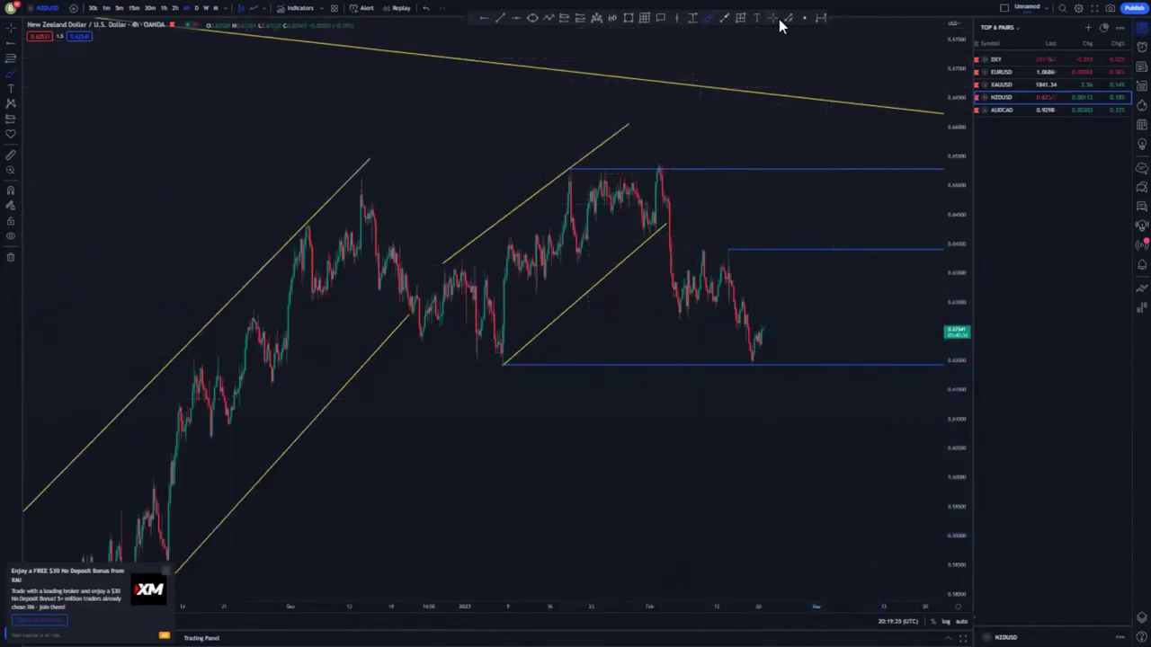
Switch to the 1-hour timeframe and bring the early February 2023 high into close view.
click(163, 8)
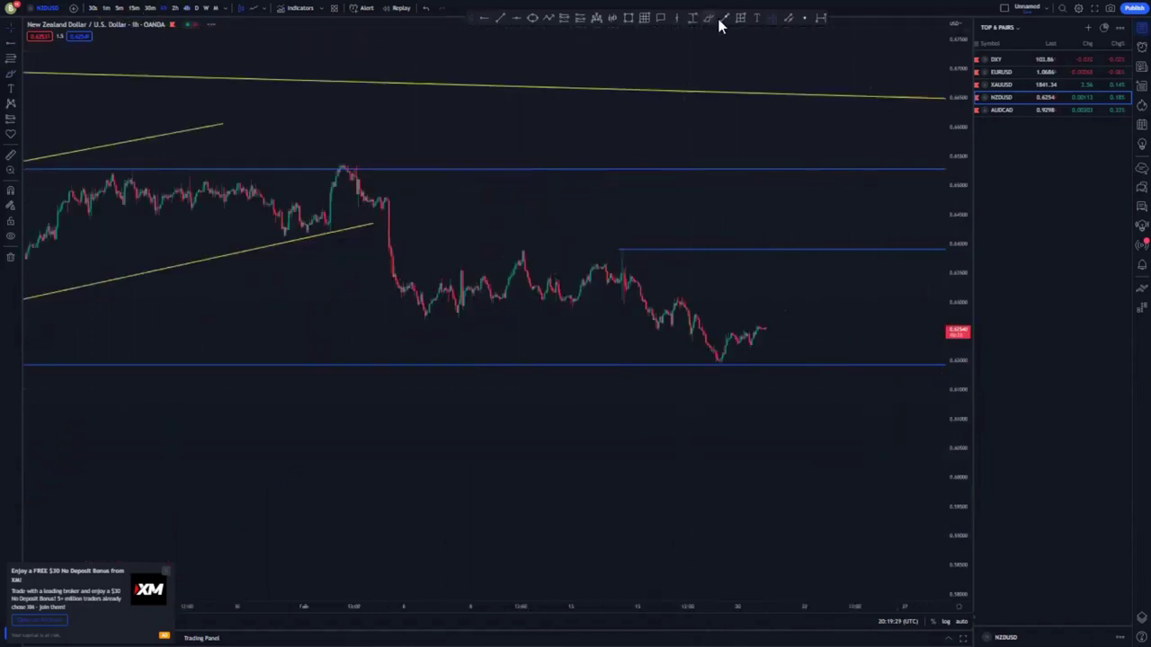
drag(953, 451, 941, 301)
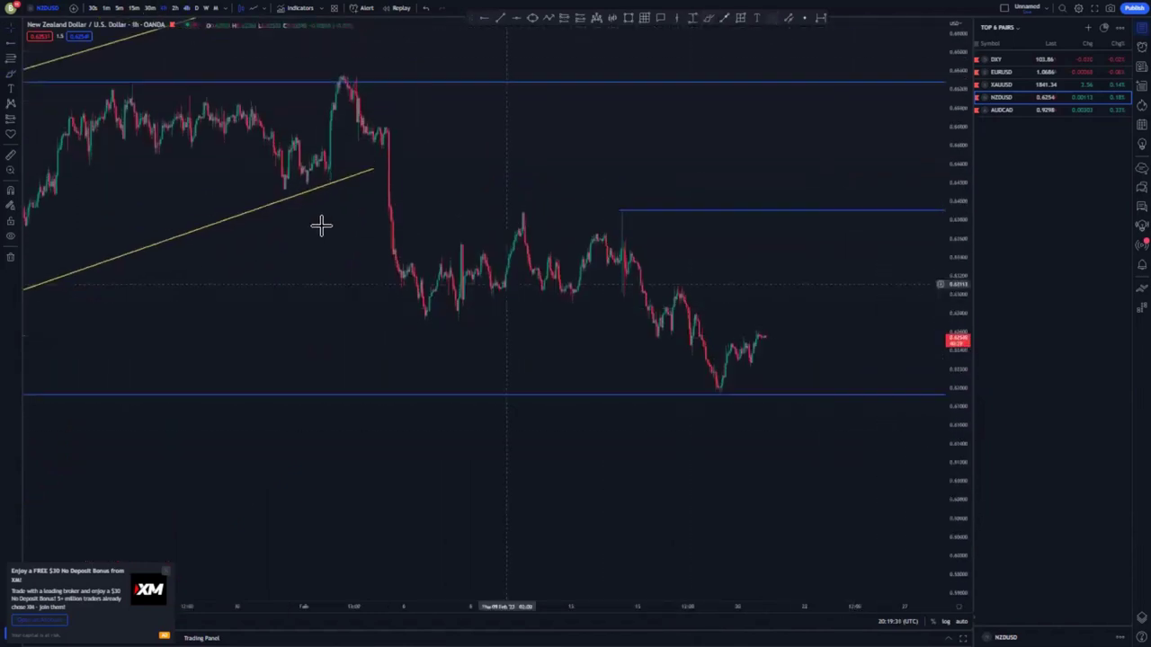
drag(330, 242, 576, 359)
scroll(546, 415, down, 1)
scroll(546, 413, up, 1)
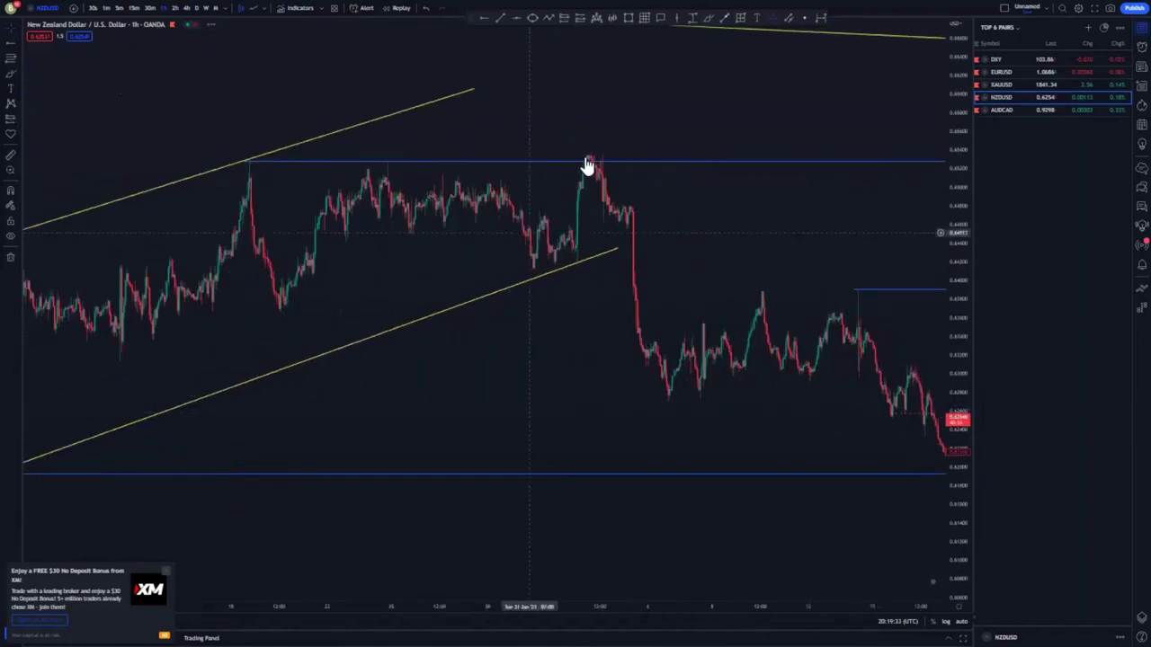
drag(962, 346, 958, 215)
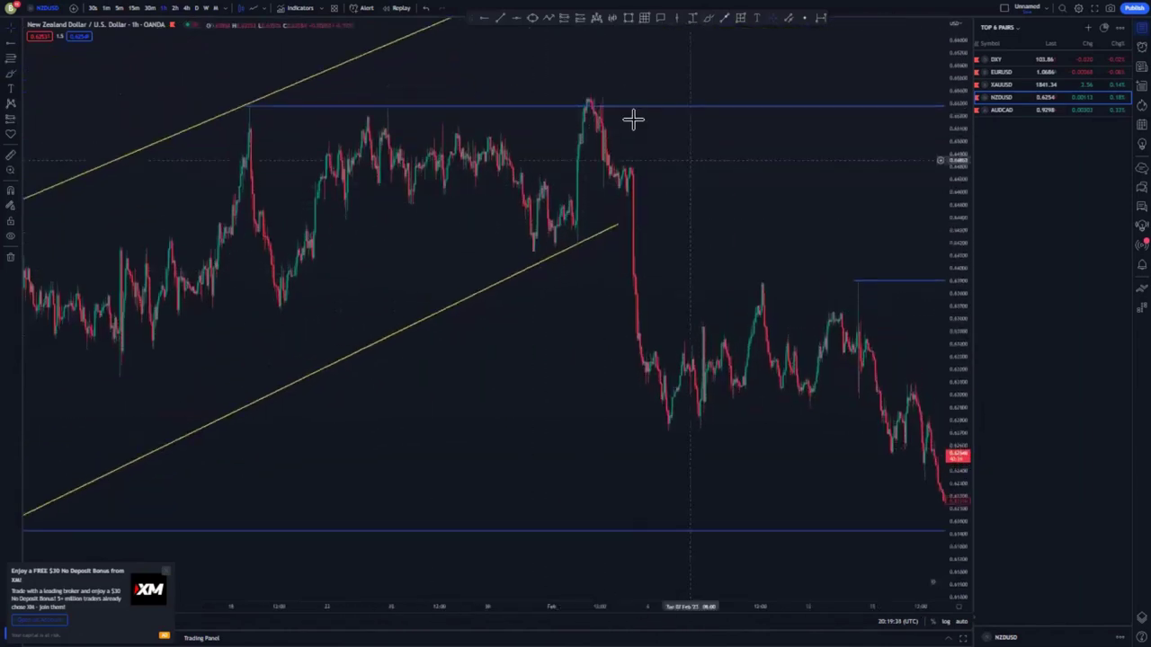
drag(633, 144, 693, 228)
scroll(690, 229, up, 3)
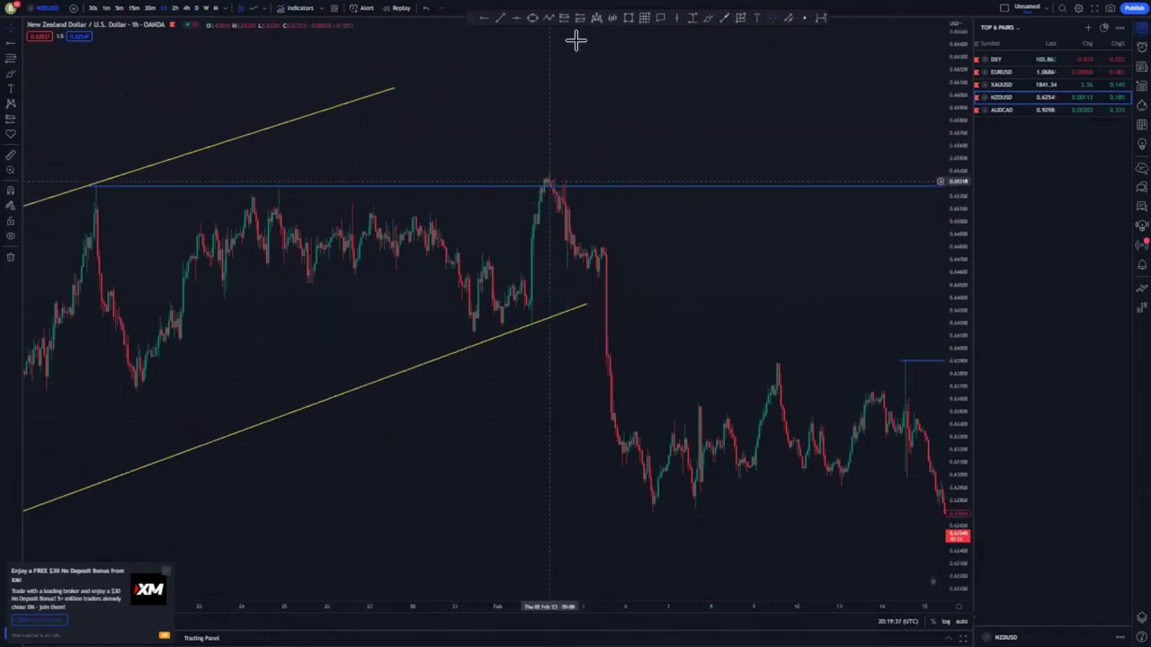
Place a short position at 0.65179 just below the early February 2023 high, with its stop about 28 pips above entry.
click(553, 197)
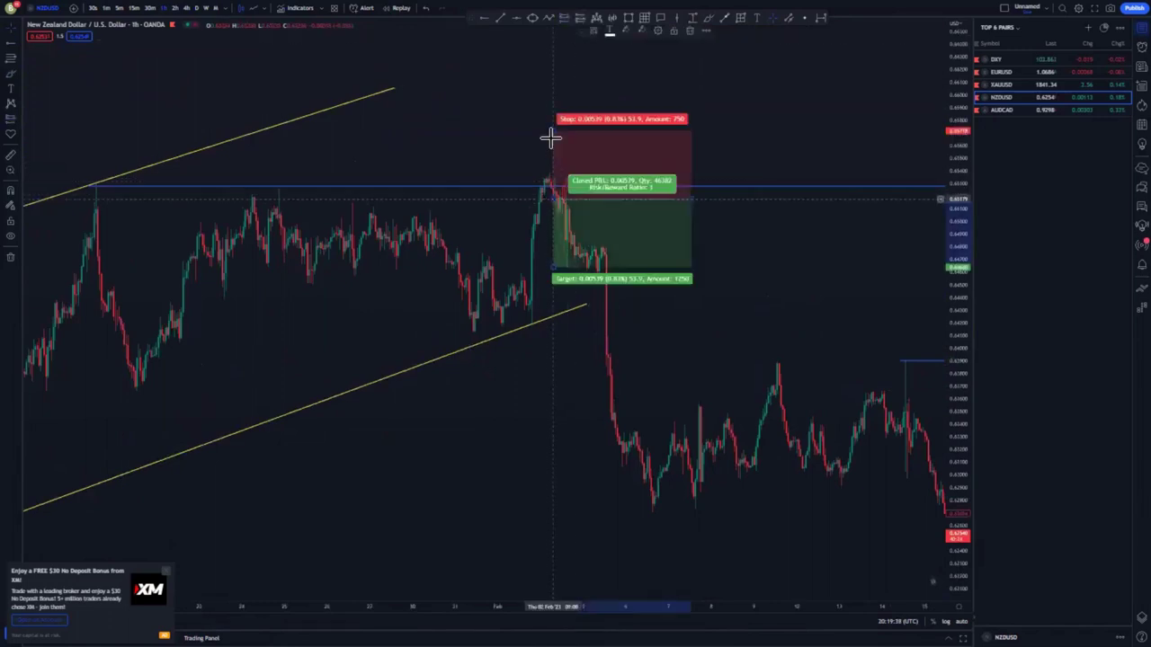
drag(553, 131, 553, 164)
click(757, 303)
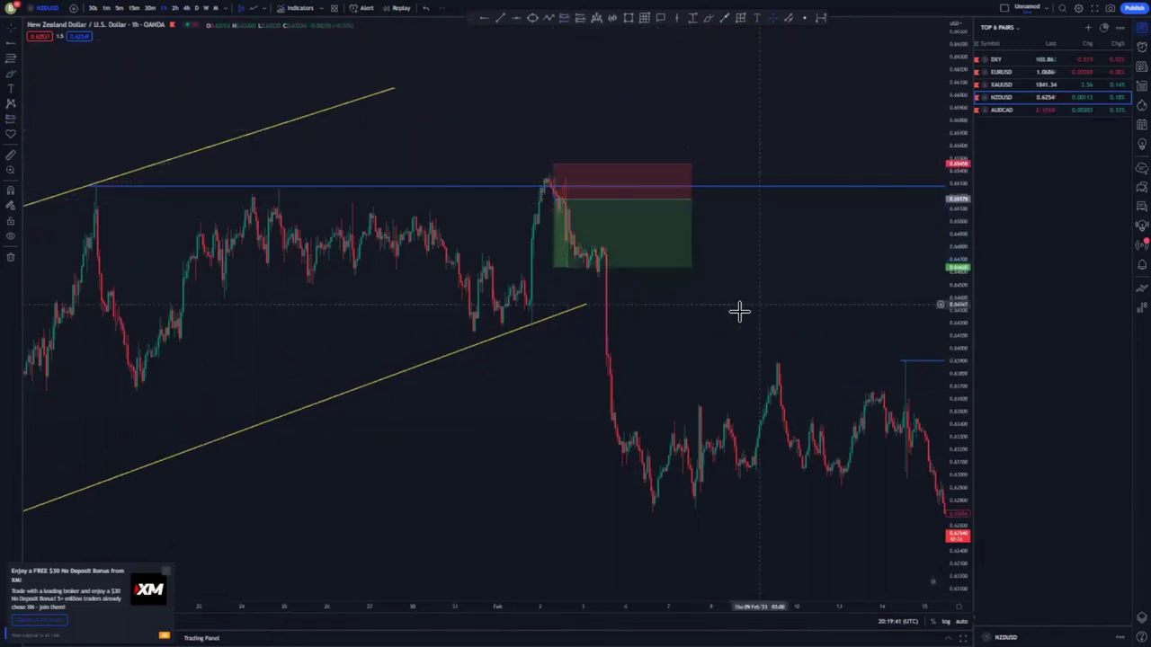
Extend the short position's target about 325 pips down to the 6 January low level, then delete the position.
mouse_move(723, 283)
mouse_down()
mouse_move(679, 197)
mouse_move(668, 520)
mouse_up()
scroll(660, 337, down, 3)
click(568, 458)
drag(567, 458, 387, 319)
scroll(687, 292, down, 3)
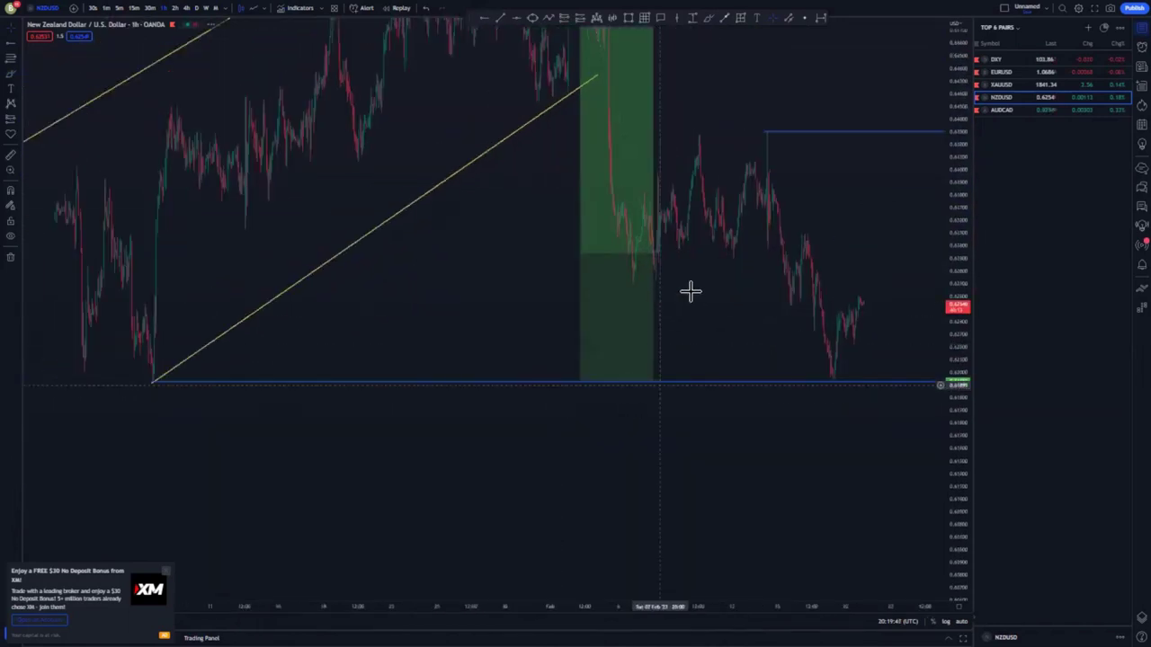
scroll(688, 294, up, 2)
scroll(678, 305, up, 1)
drag(679, 305, 819, 416)
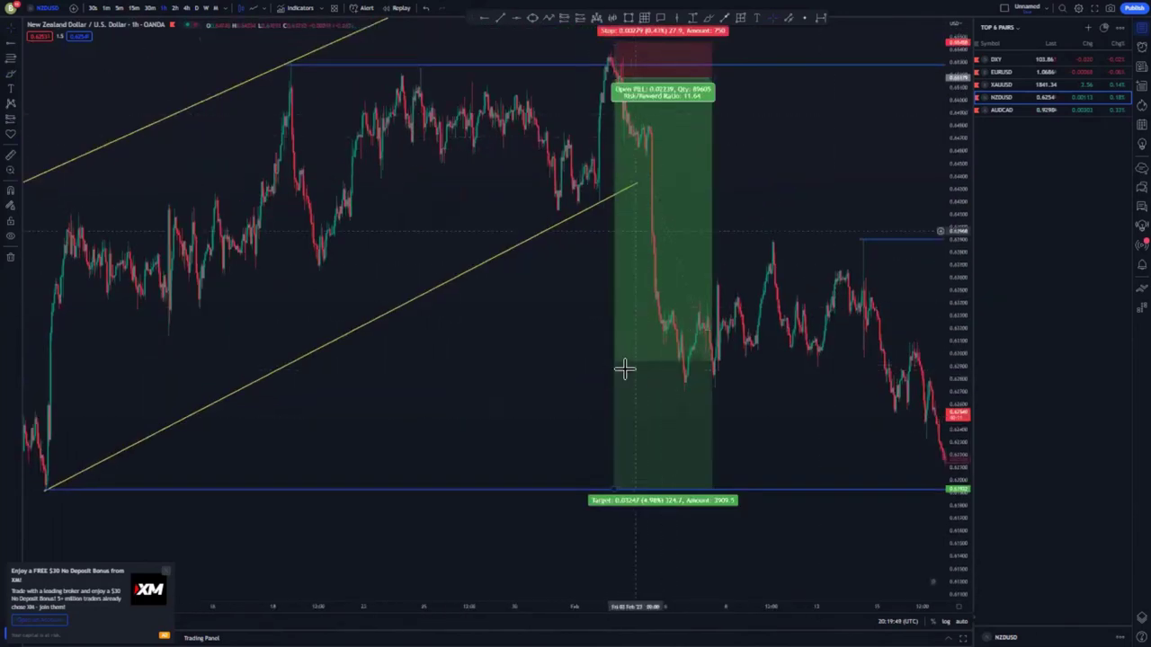
click(661, 359)
key(Delete)
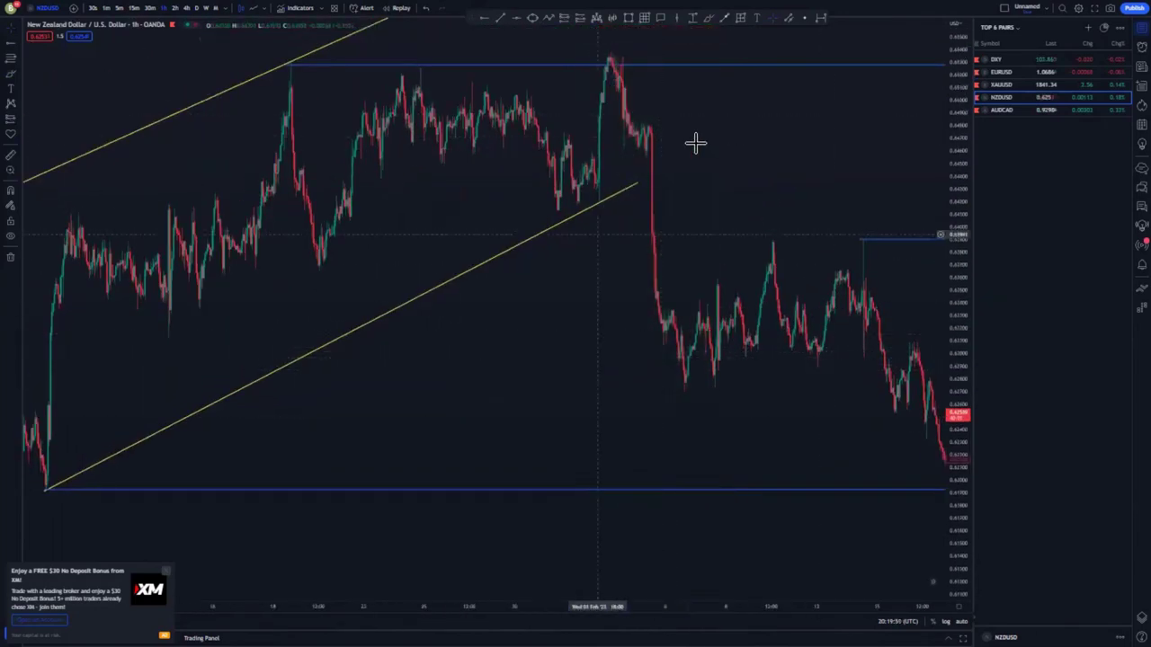
Draw two short, slightly descending trend lines below and above the small consolidation before the 3 February 2023 drop.
drag(702, 161, 714, 207)
scroll(707, 205, up, 3)
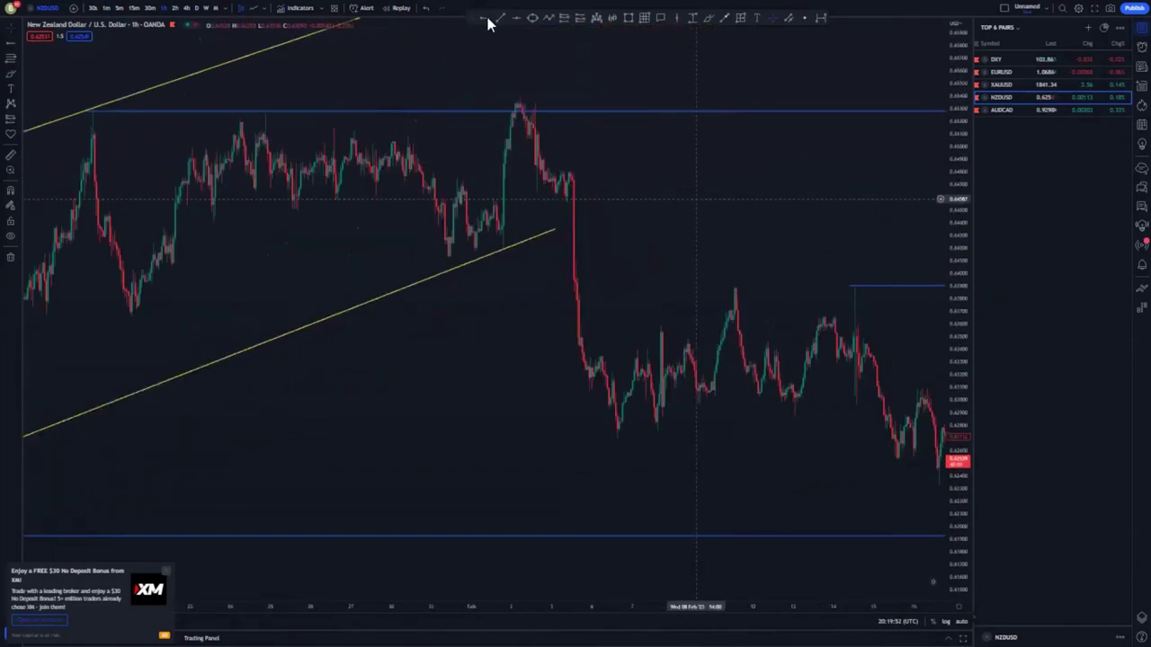
click(575, 205)
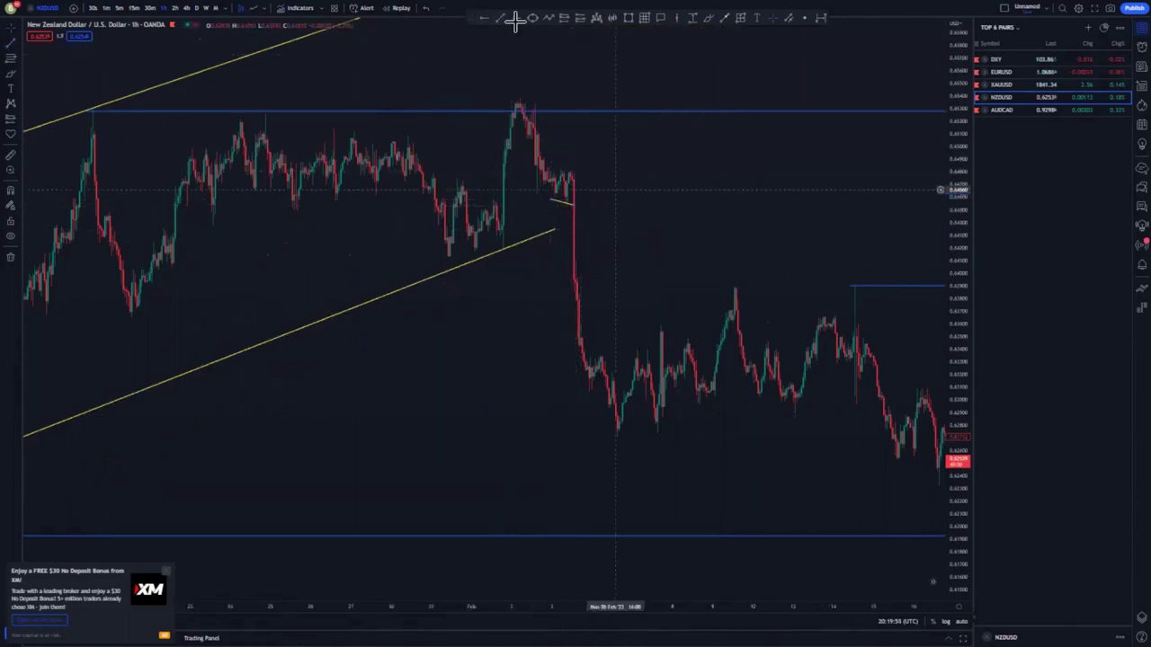
click(501, 18)
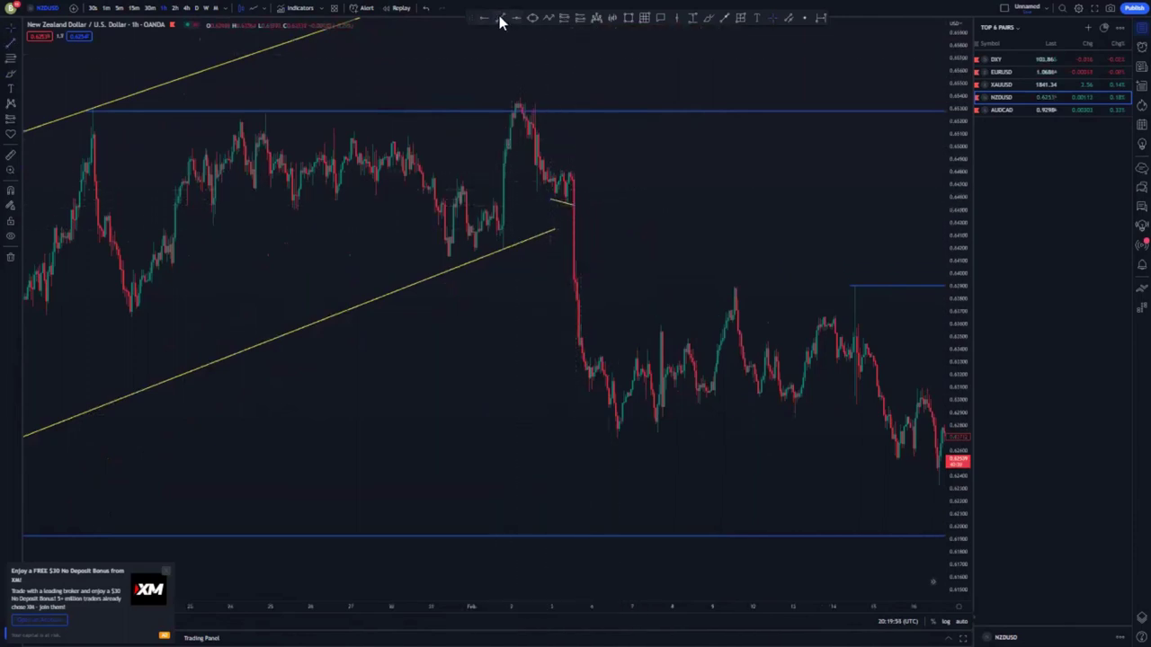
click(573, 171)
Place a short position just below the small consolidation before the 3 February drop, entry about 0.6447 and stop about 47 pips above it.
drag(670, 190, 633, 169)
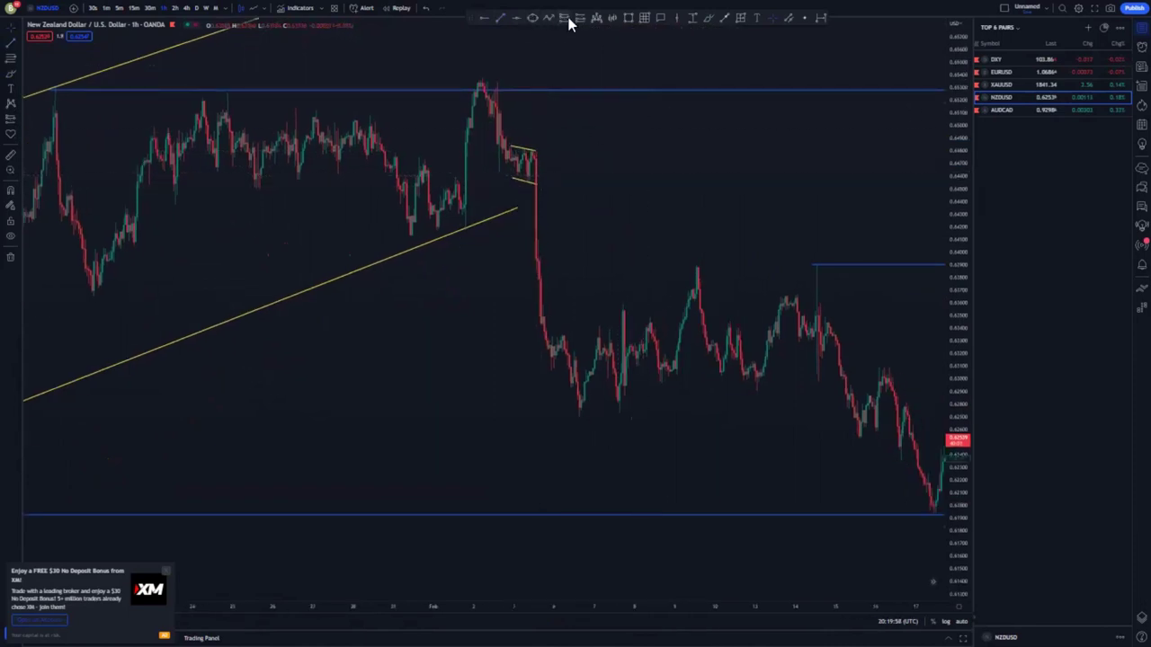
click(568, 17)
click(535, 187)
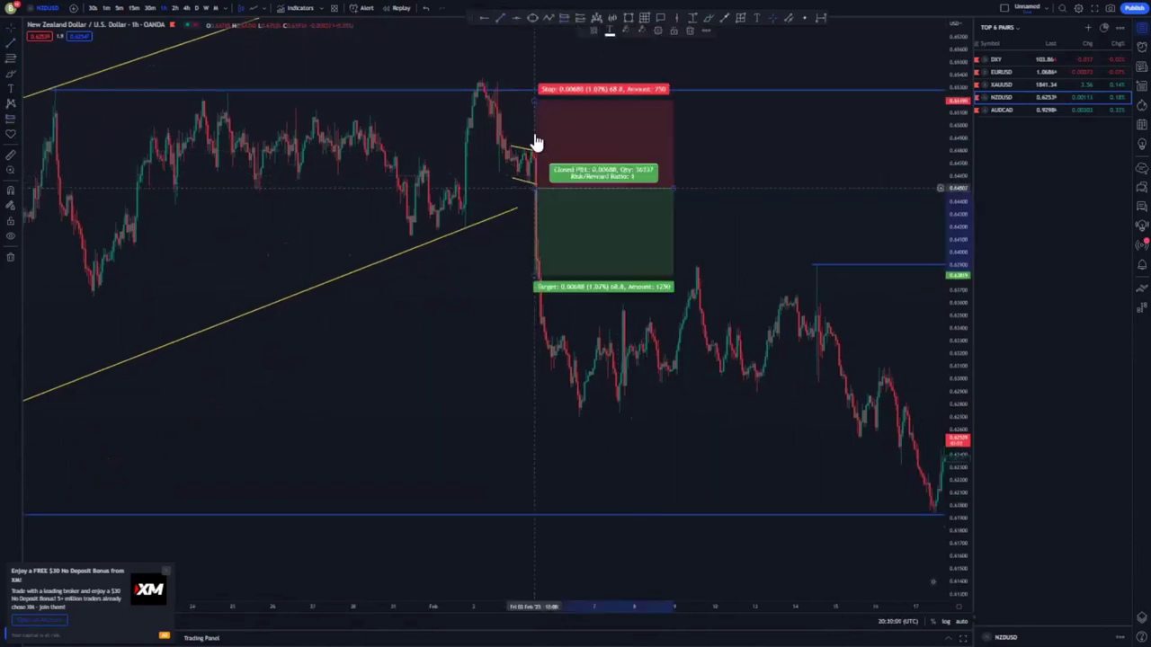
drag(535, 100, 537, 133)
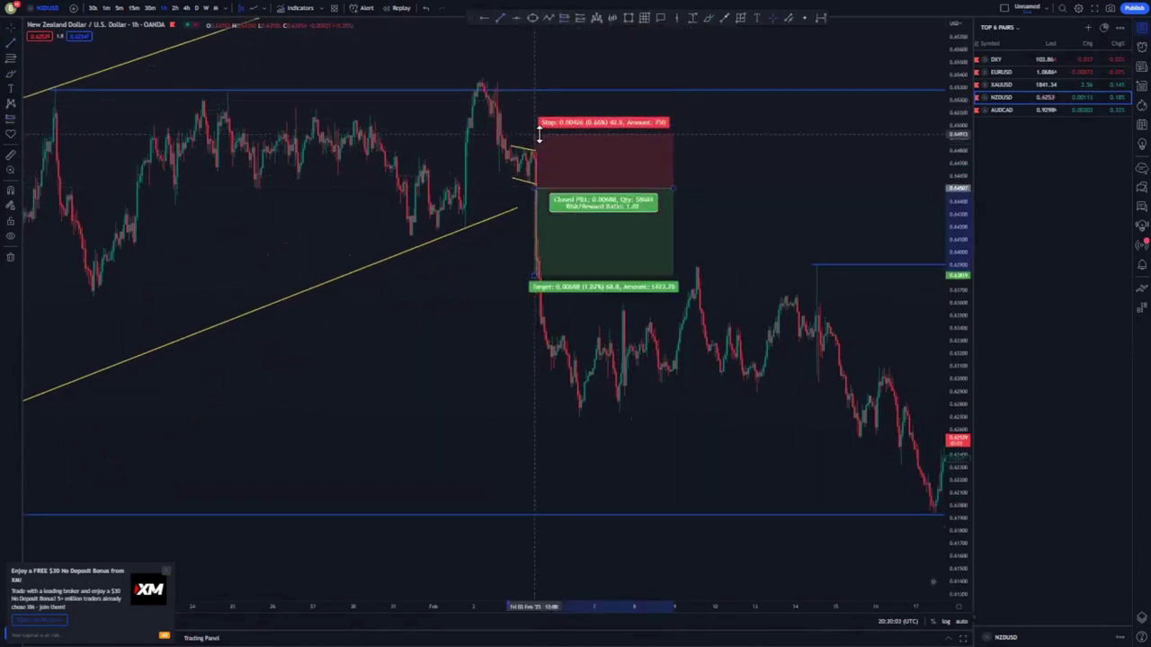
drag(771, 198, 690, 175)
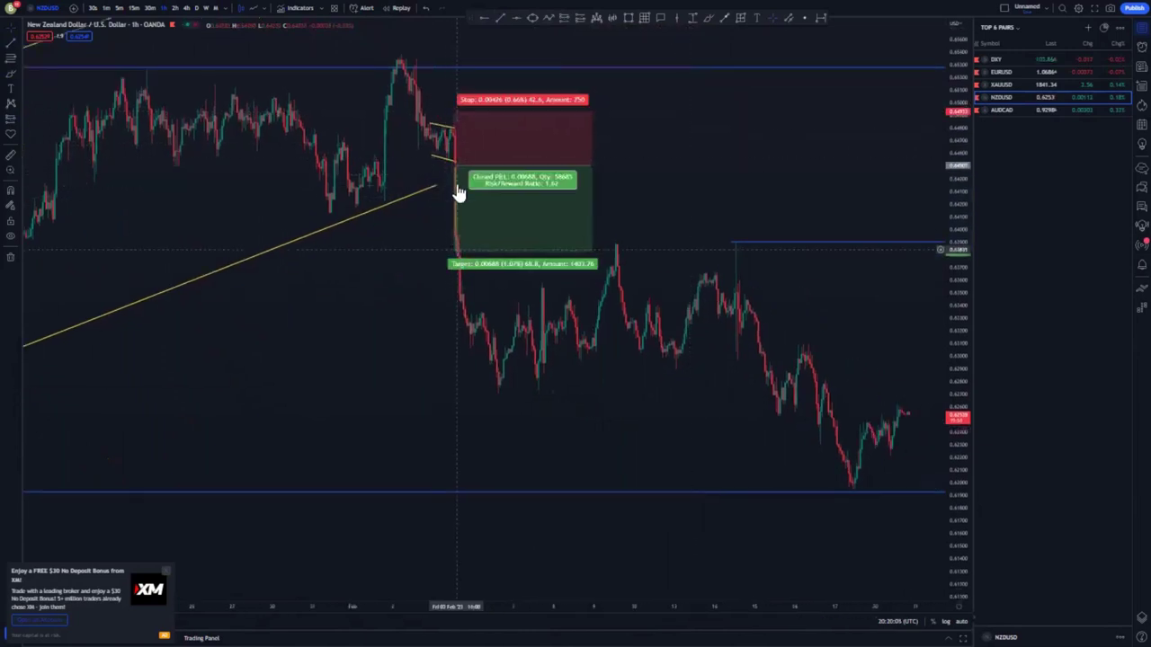
drag(454, 166, 454, 171)
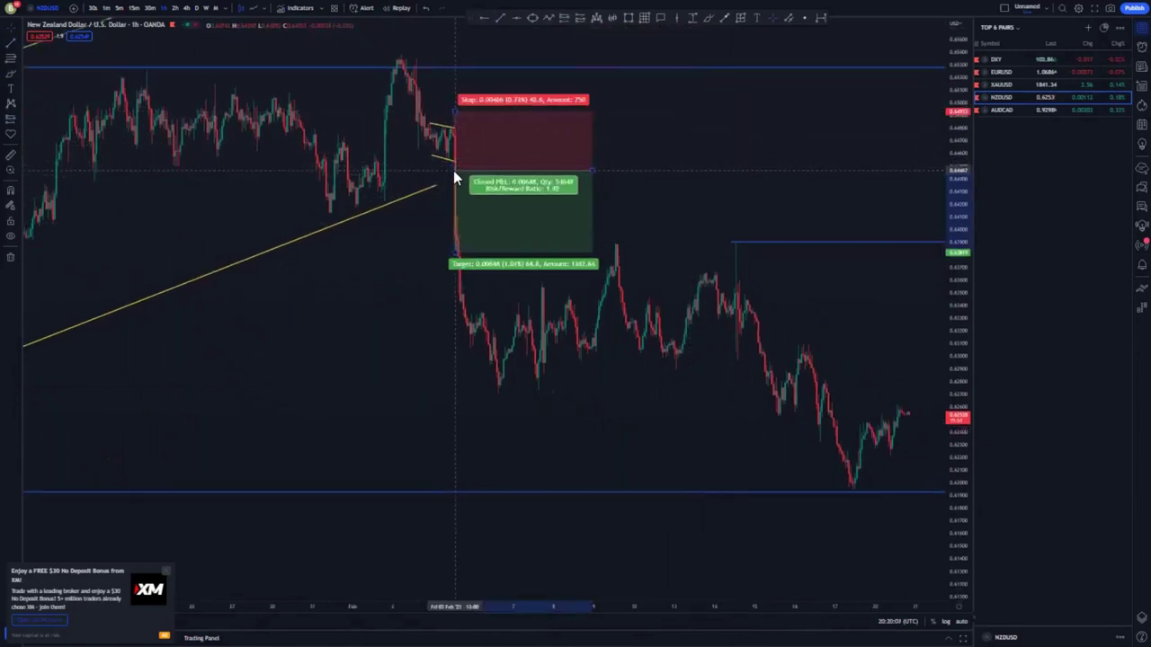
click(704, 168)
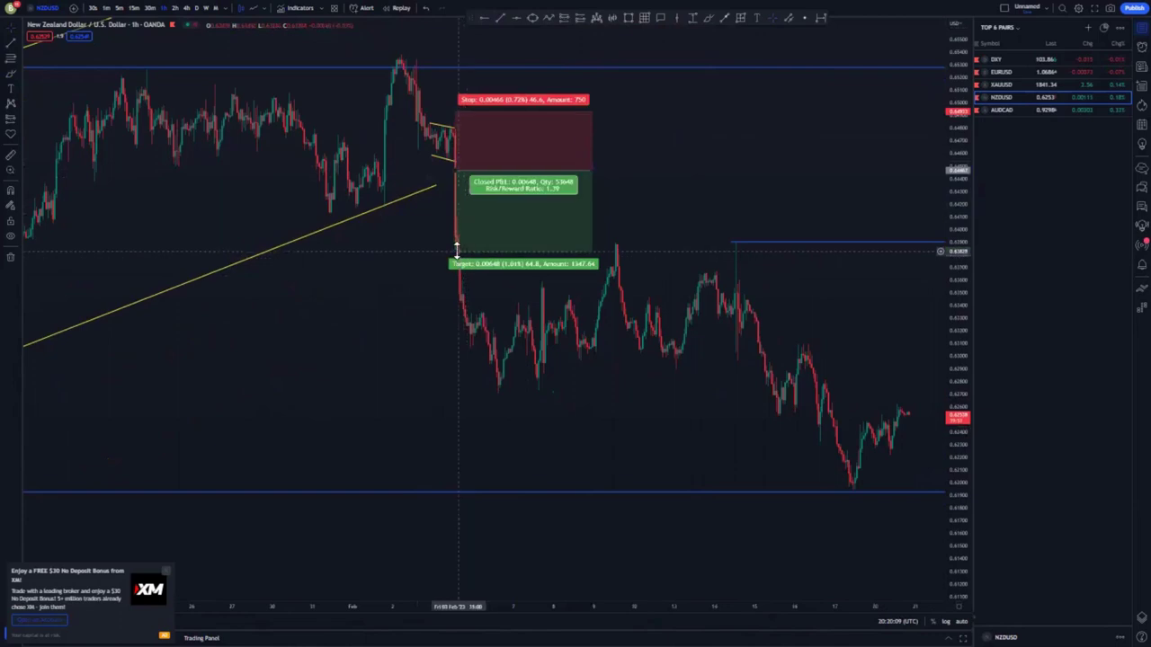
Extend the short position's target down to the lower blue horizontal level, then delete the position.
drag(457, 252, 467, 493)
click(435, 400)
click(529, 312)
key(Delete)
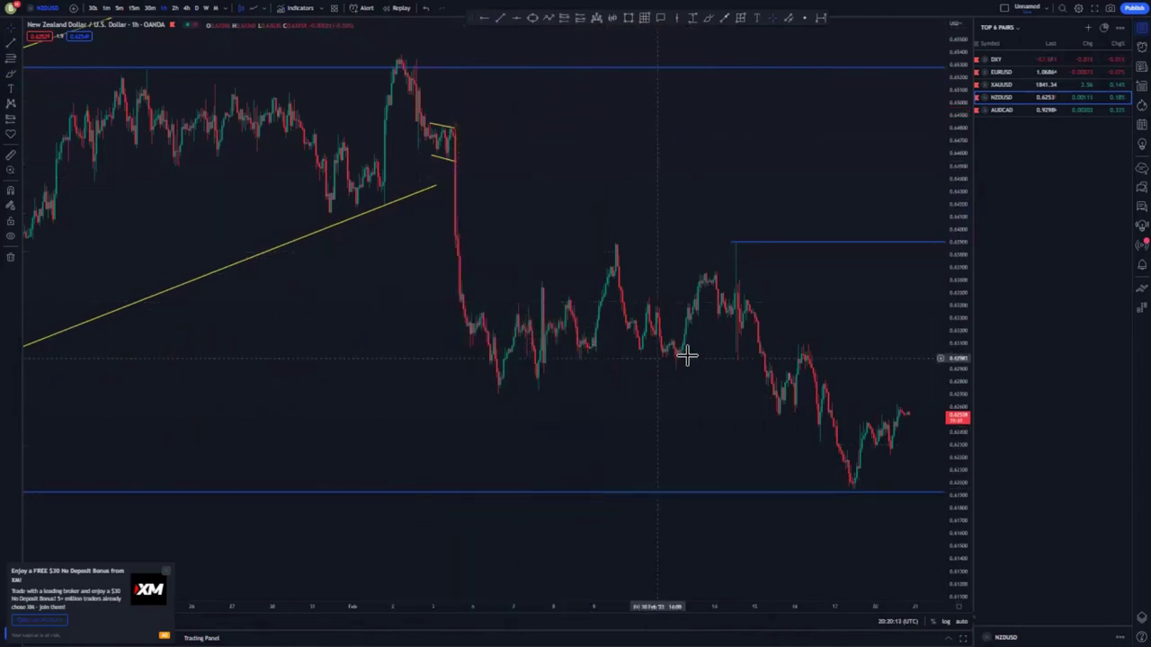
Draw a widening descending channel, its lower line through the 8 and 17 February lows and its upper line from the 9 February high.
drag(651, 356, 502, 326)
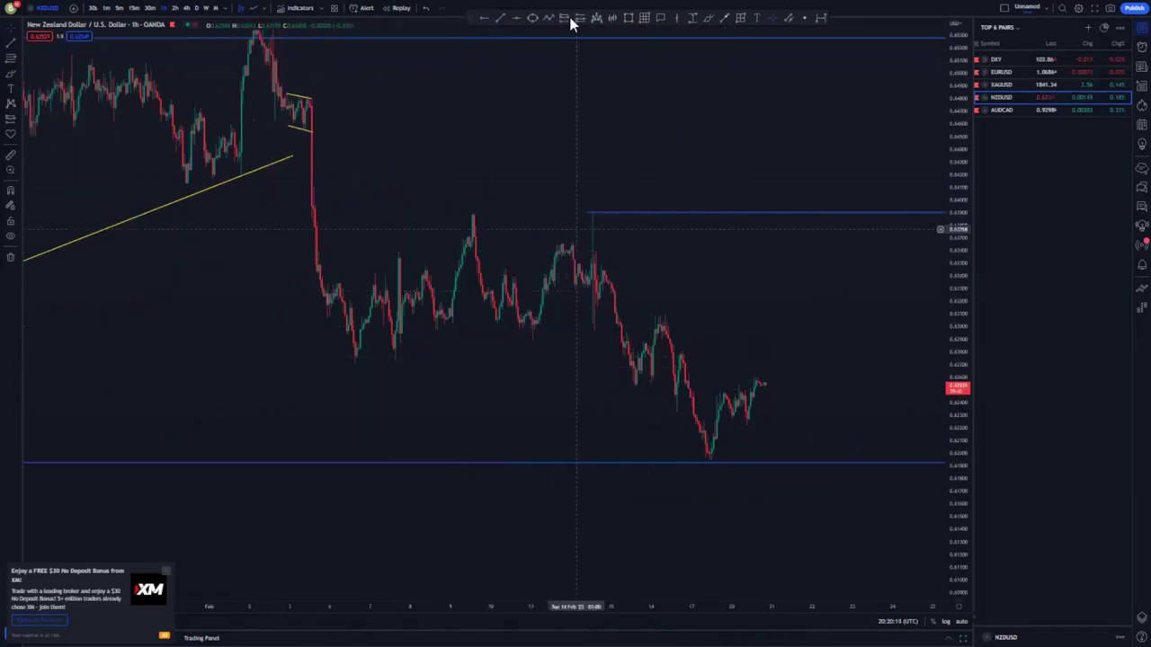
click(437, 327)
click(735, 472)
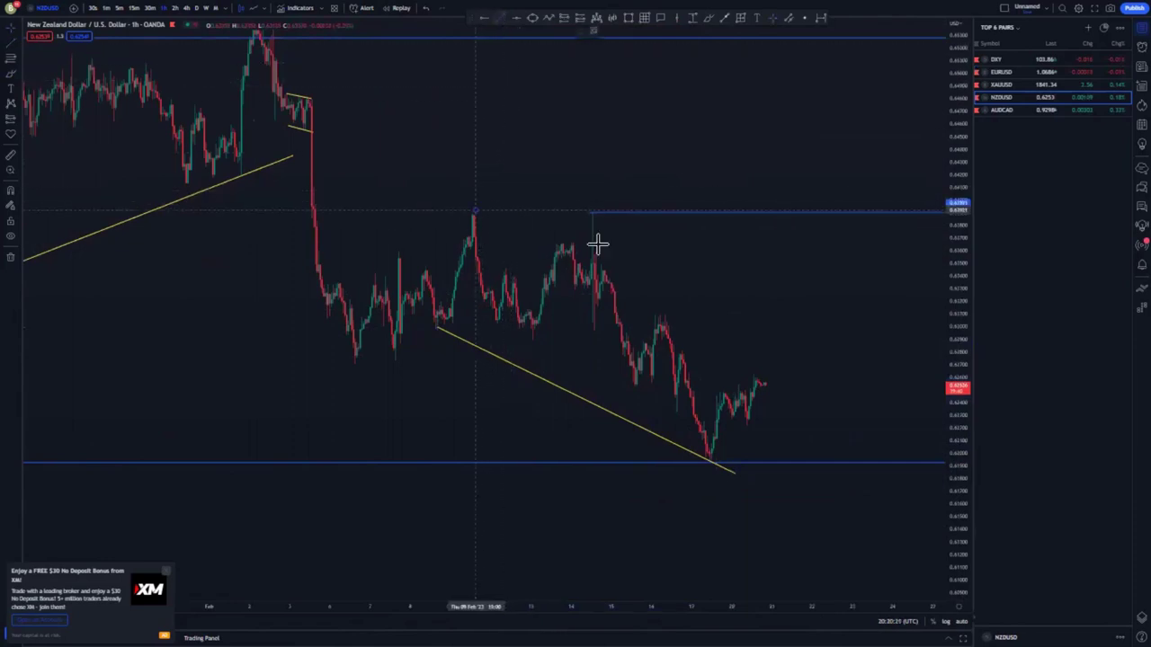
click(821, 327)
drag(822, 328, 829, 333)
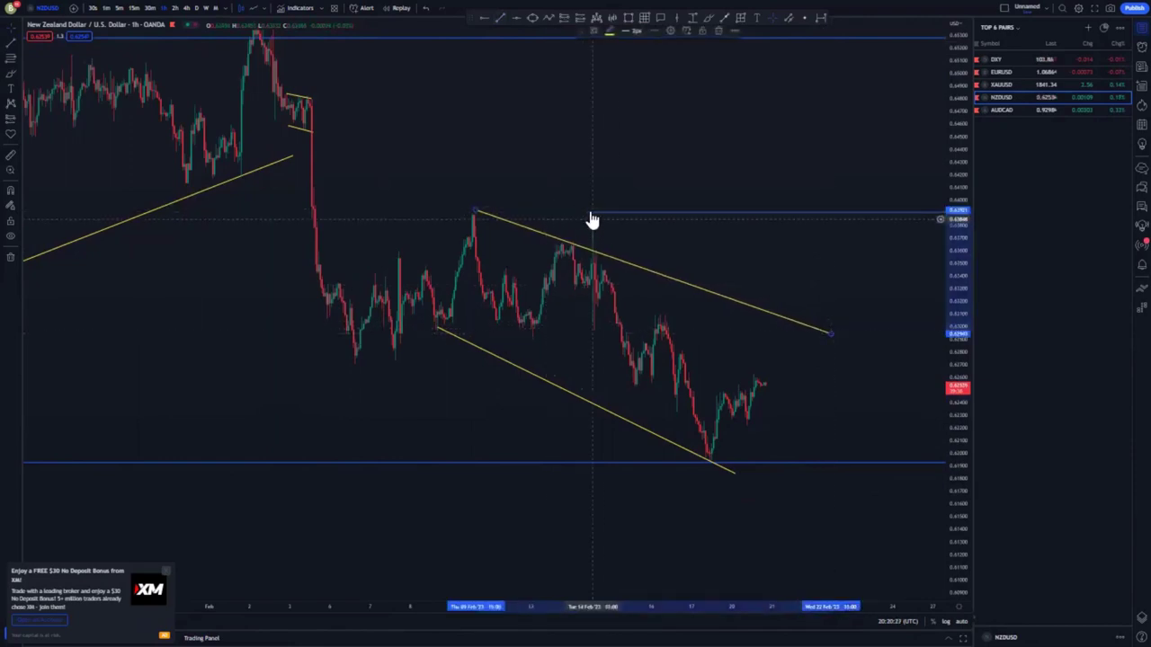
drag(829, 261, 849, 341)
click(835, 381)
Extend the blue horizontal level near 0.639 back to start at the 9 February high.
drag(791, 382, 754, 346)
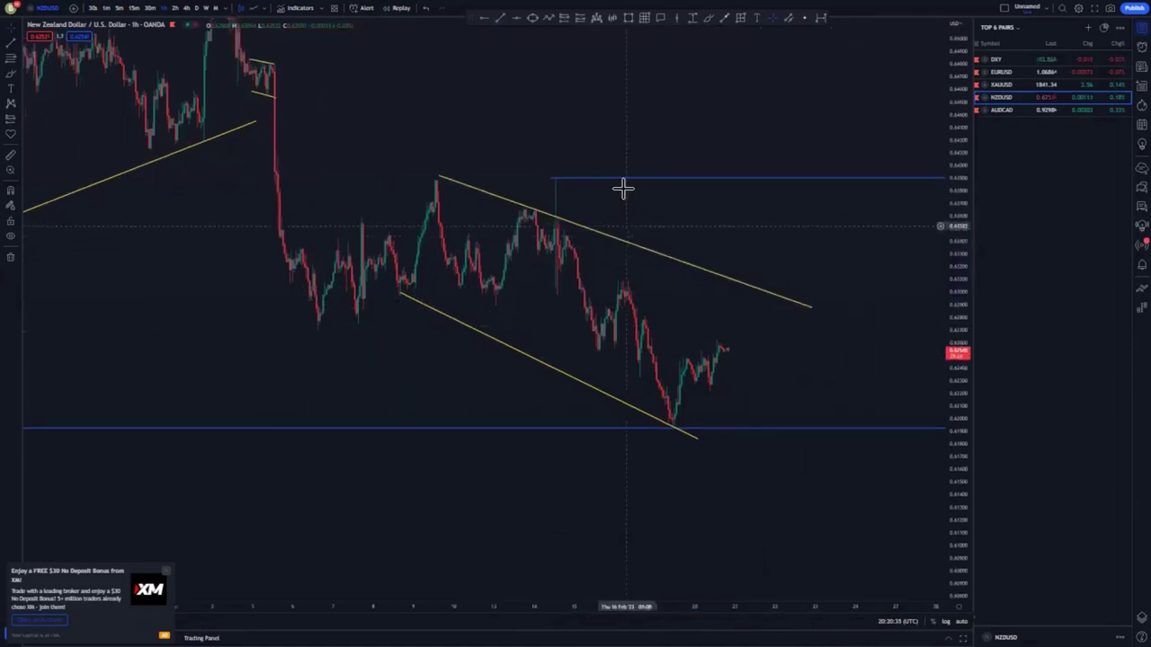
drag(628, 176, 489, 180)
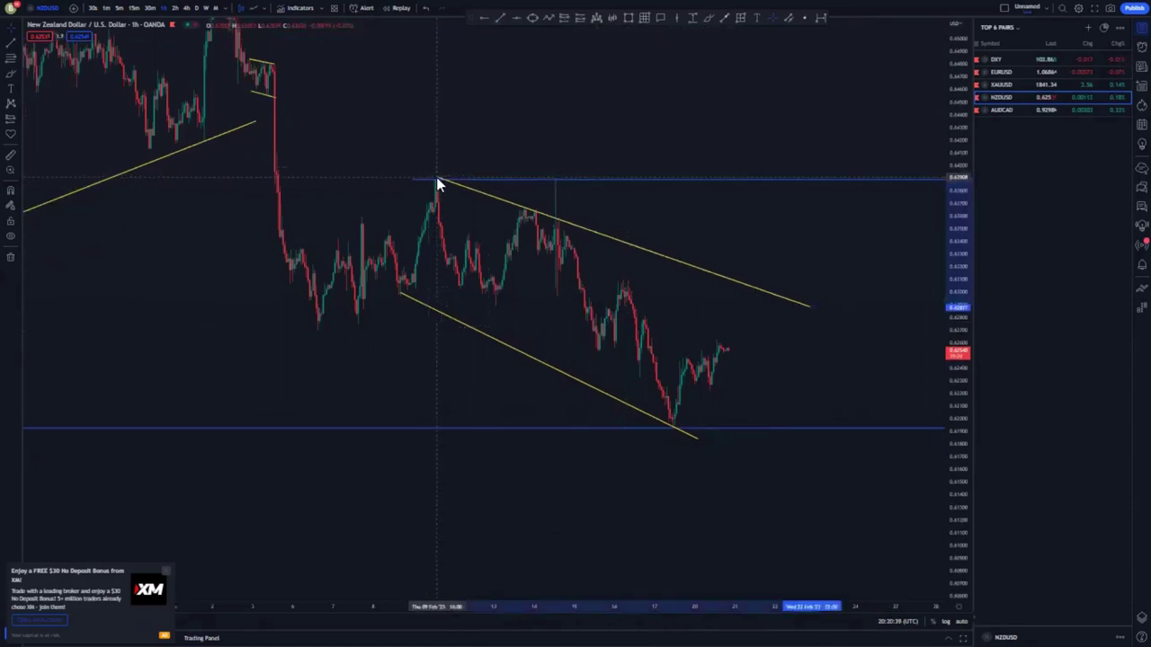
drag(413, 180, 435, 179)
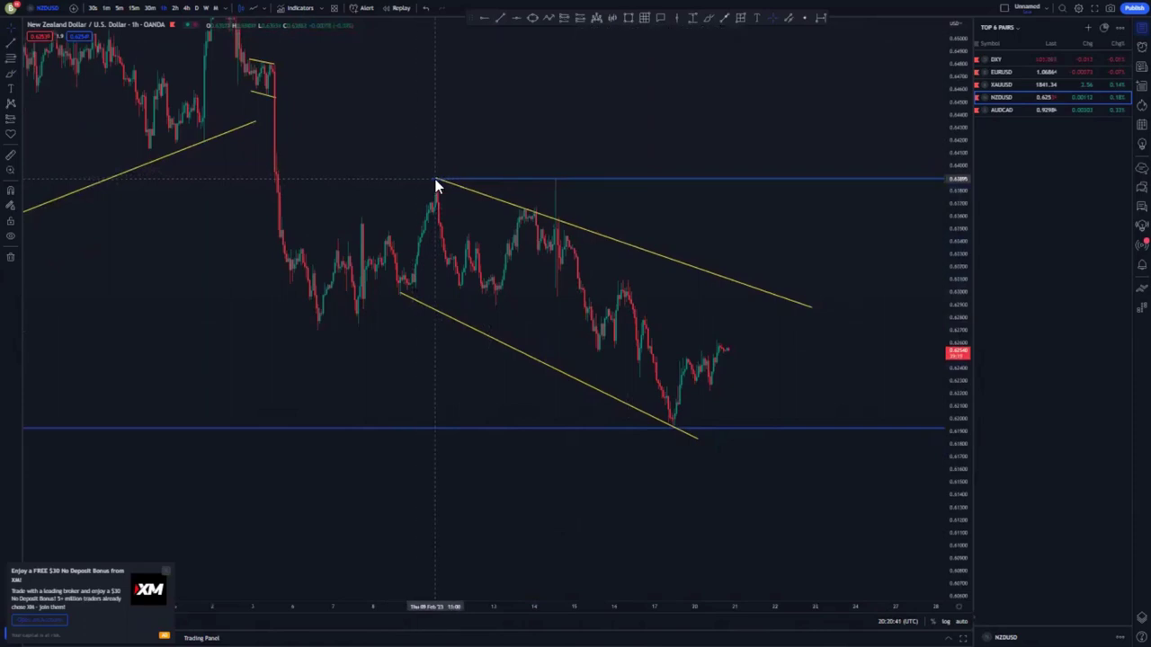
Draw a steeper descending trend line from the 14 February highs along the 16 February high to 17 February.
drag(953, 183, 953, 246)
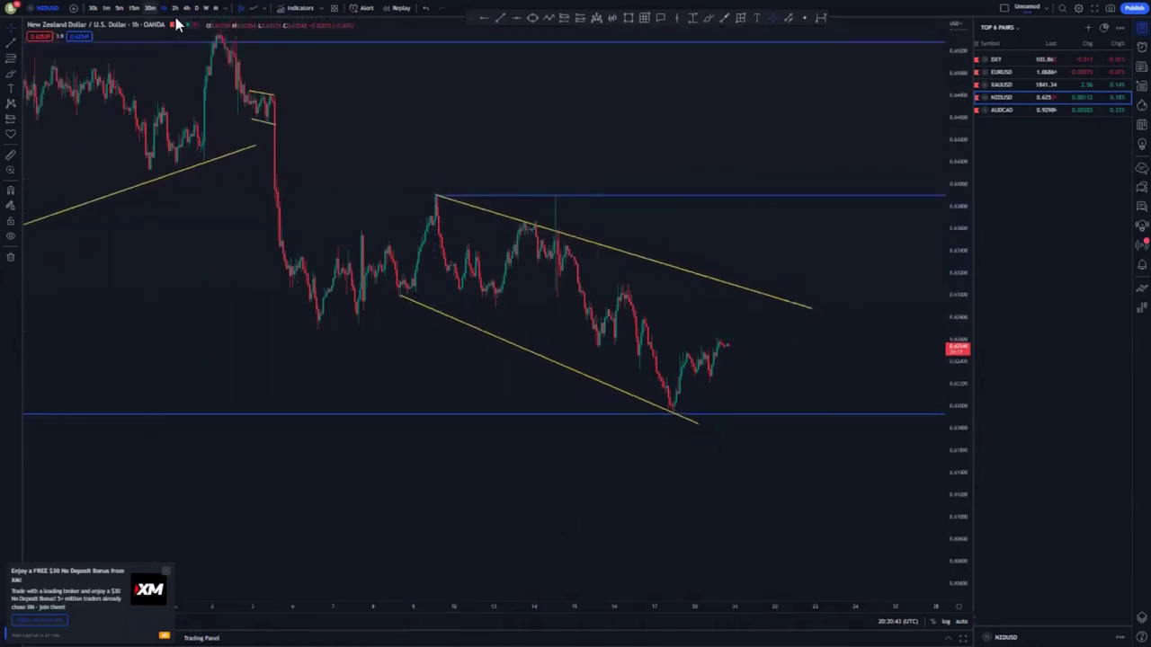
scroll(822, 354, down, 3)
drag(812, 359, 767, 325)
scroll(762, 321, up, 6)
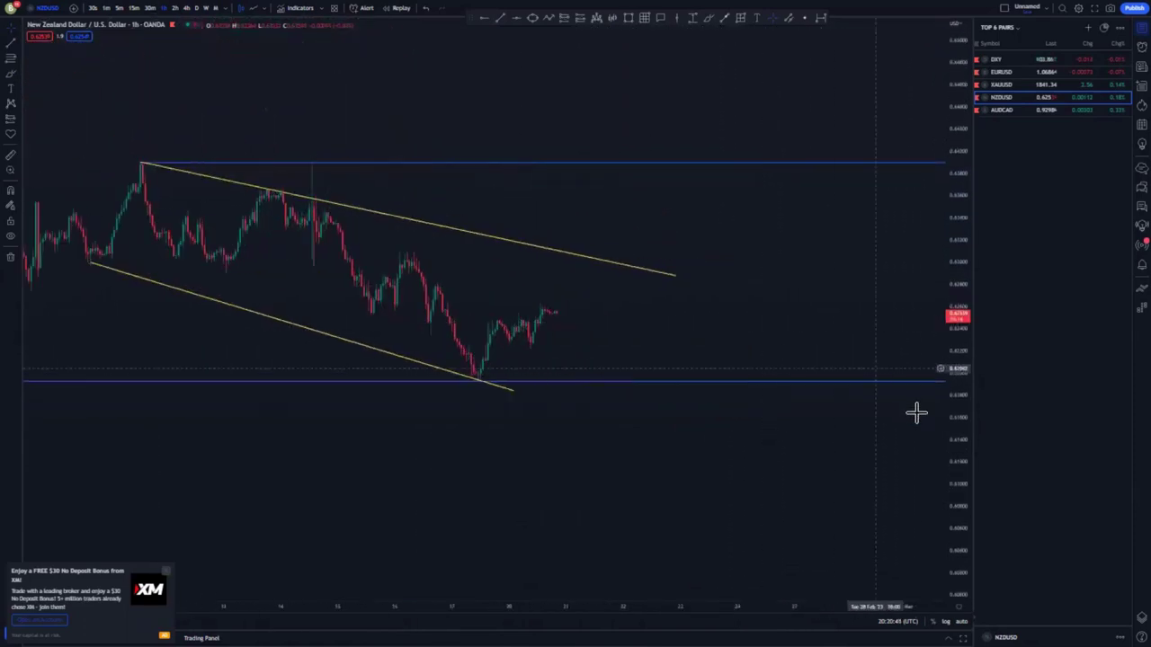
drag(950, 315, 942, 148)
drag(765, 344, 860, 378)
click(500, 18)
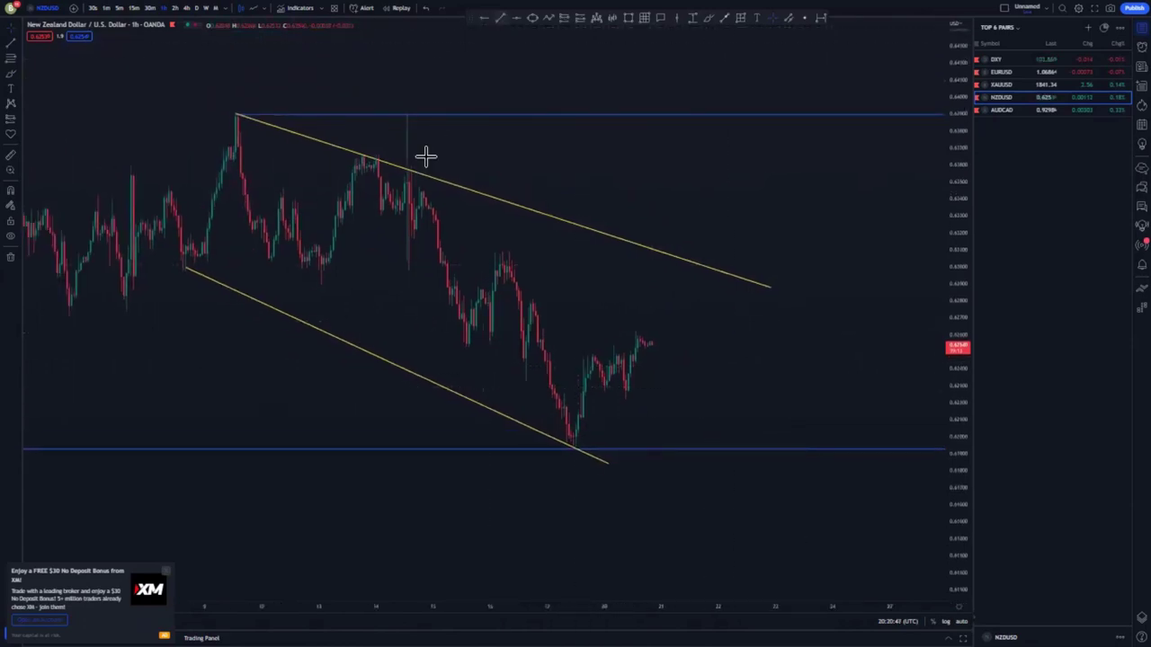
click(416, 169)
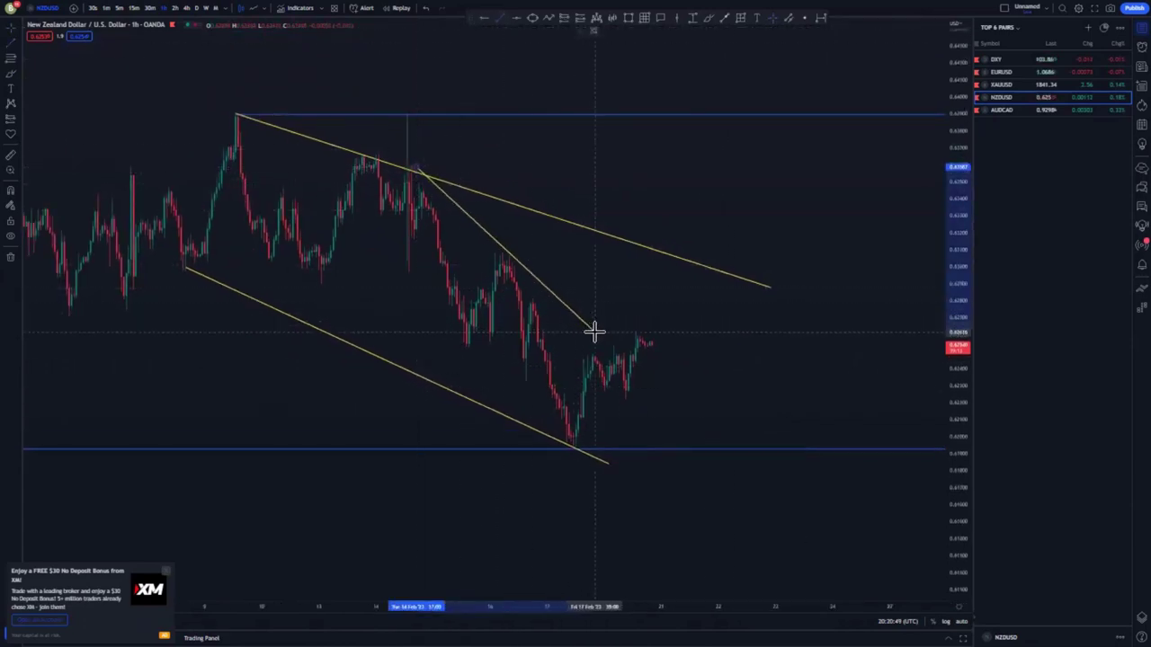
click(595, 332)
click(695, 342)
Draw the matching lower line beneath the steep decline ending at the 17 February low, and lengthen the steep upper line slightly.
click(500, 17)
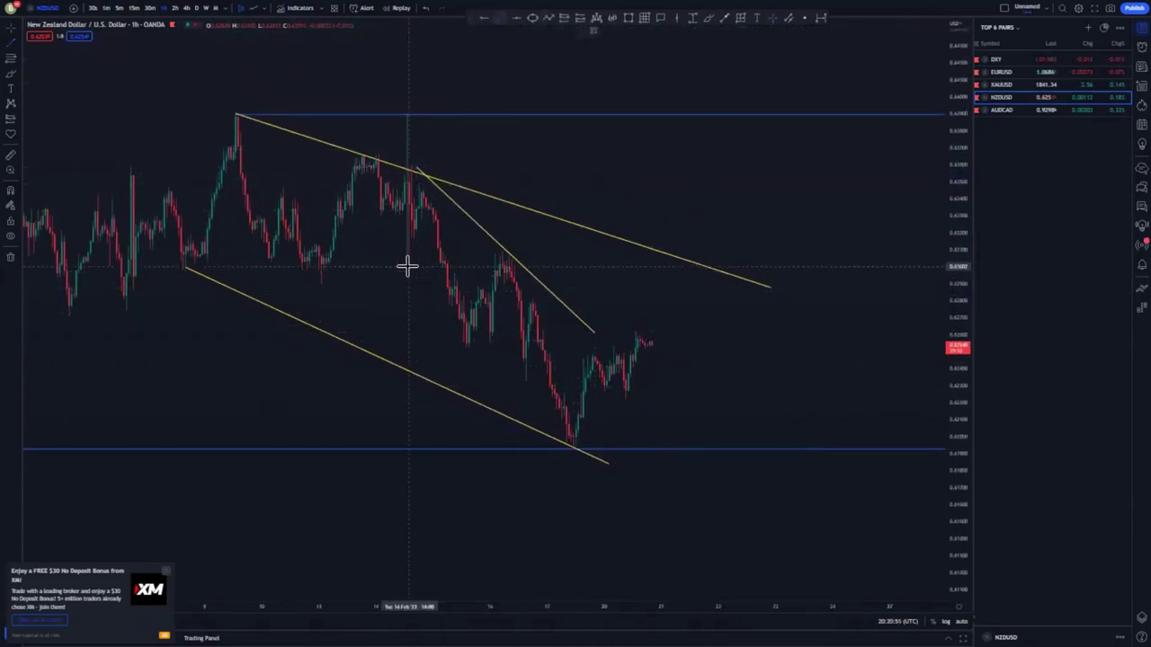
click(408, 267)
click(570, 443)
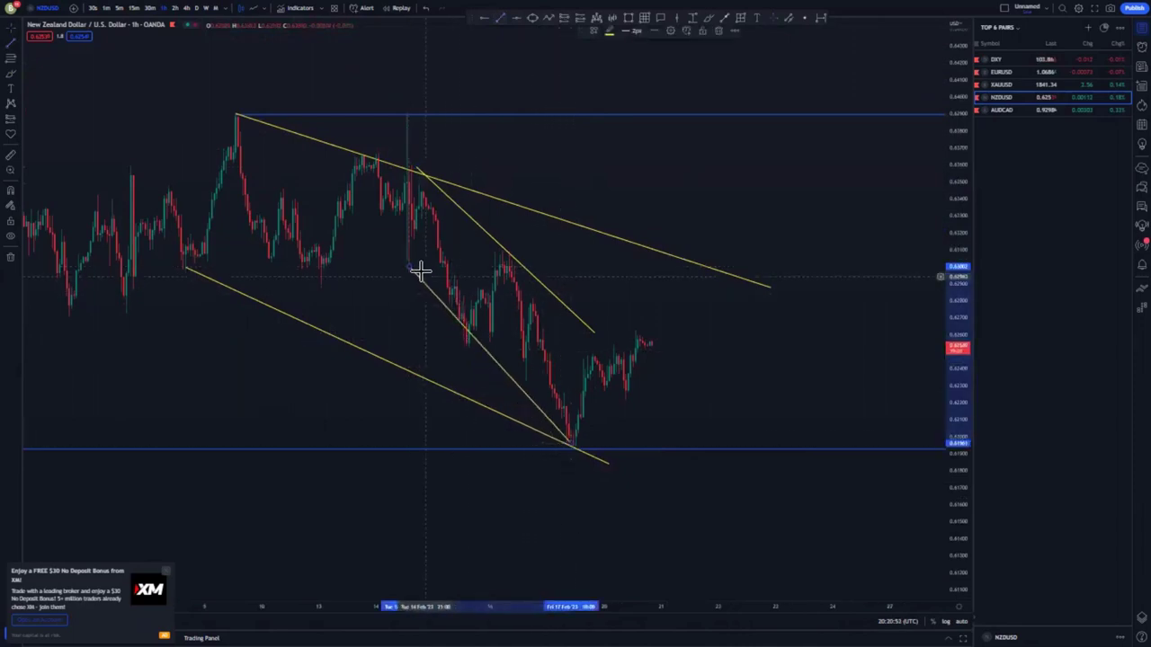
drag(410, 268, 405, 287)
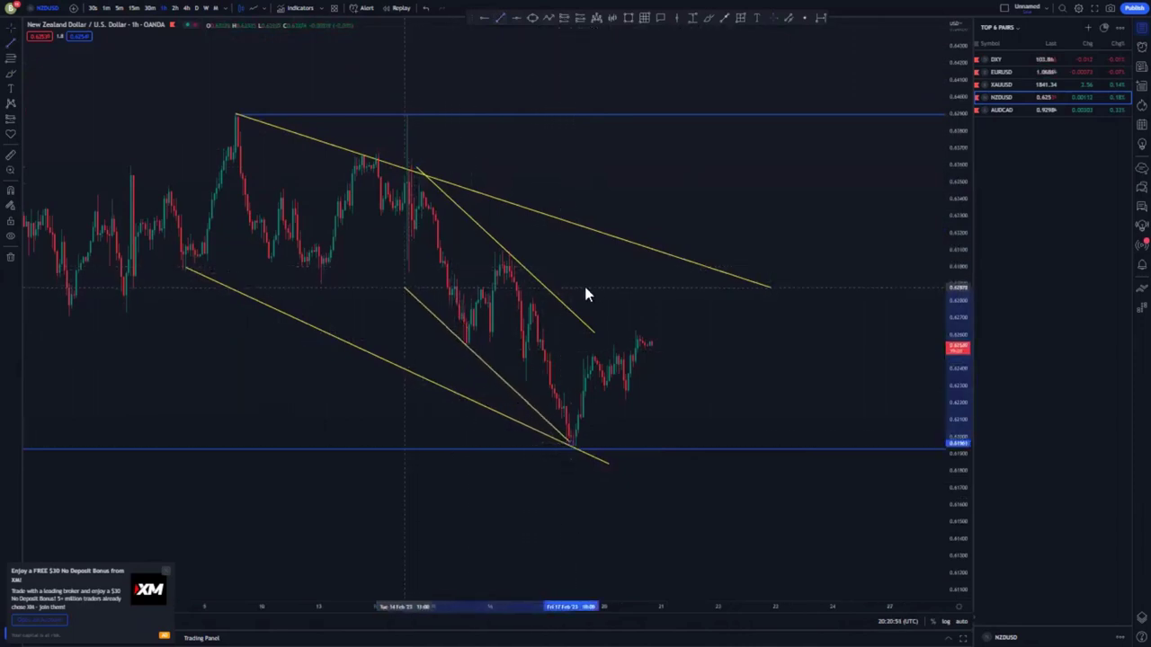
click(647, 313)
drag(593, 334, 606, 339)
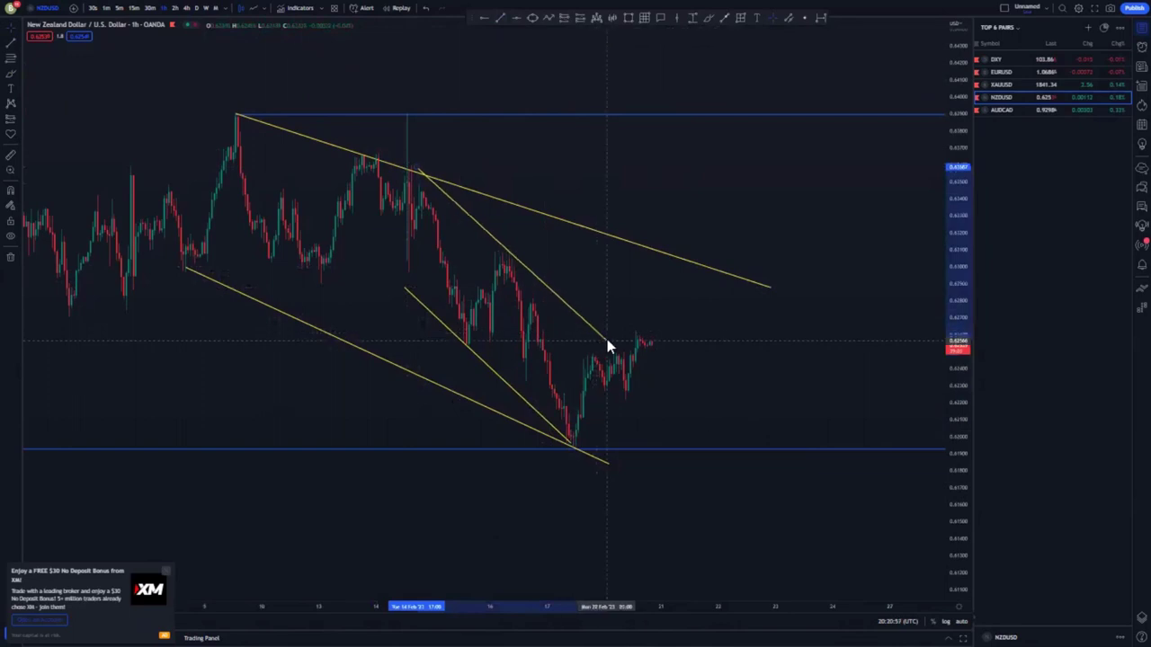
click(695, 359)
Brush a small descending flag with a zigzag between its two edges at the latest candles.
drag(916, 235, 948, 422)
drag(797, 401, 789, 285)
scroll(708, 353, down, 2)
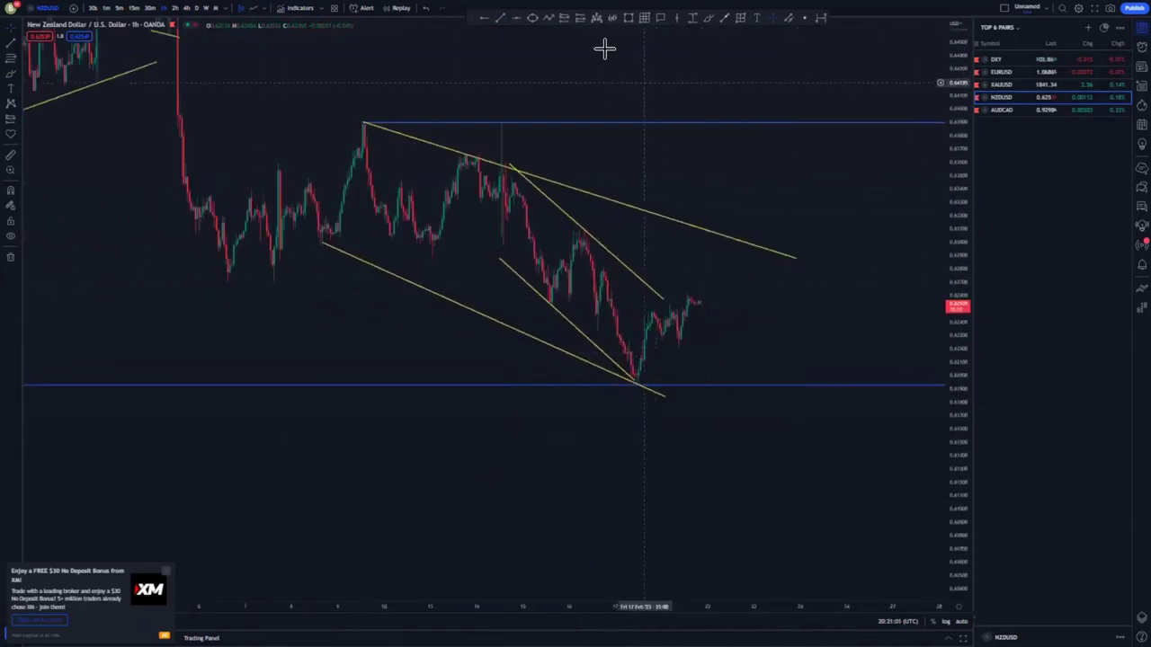
click(708, 19)
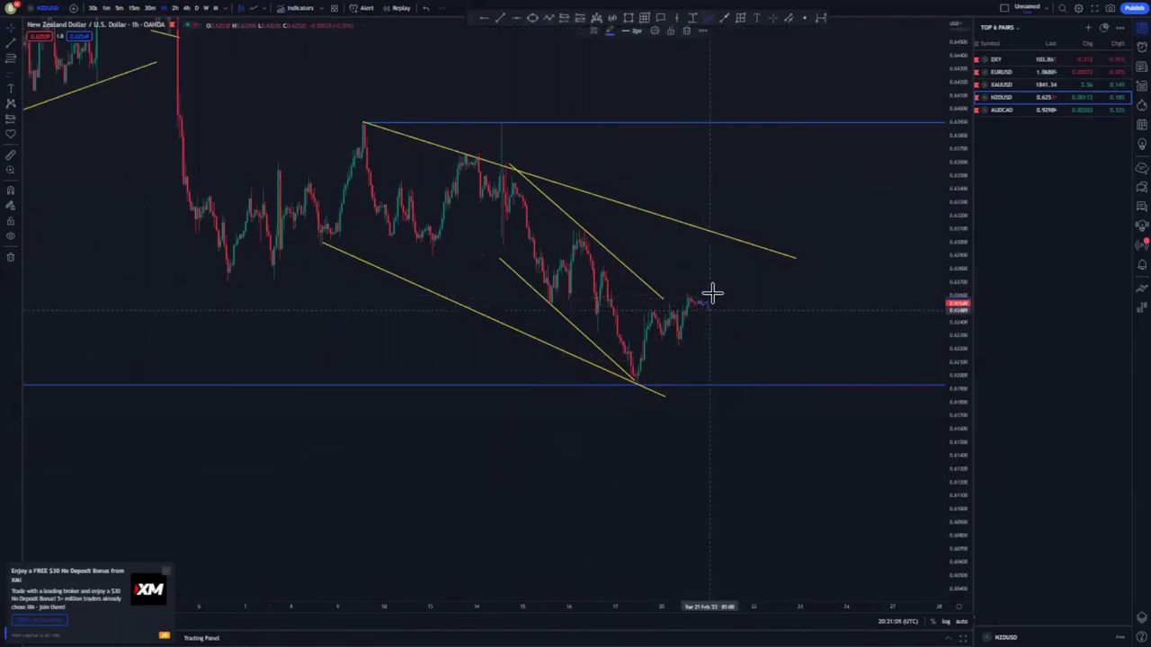
drag(691, 294, 731, 311)
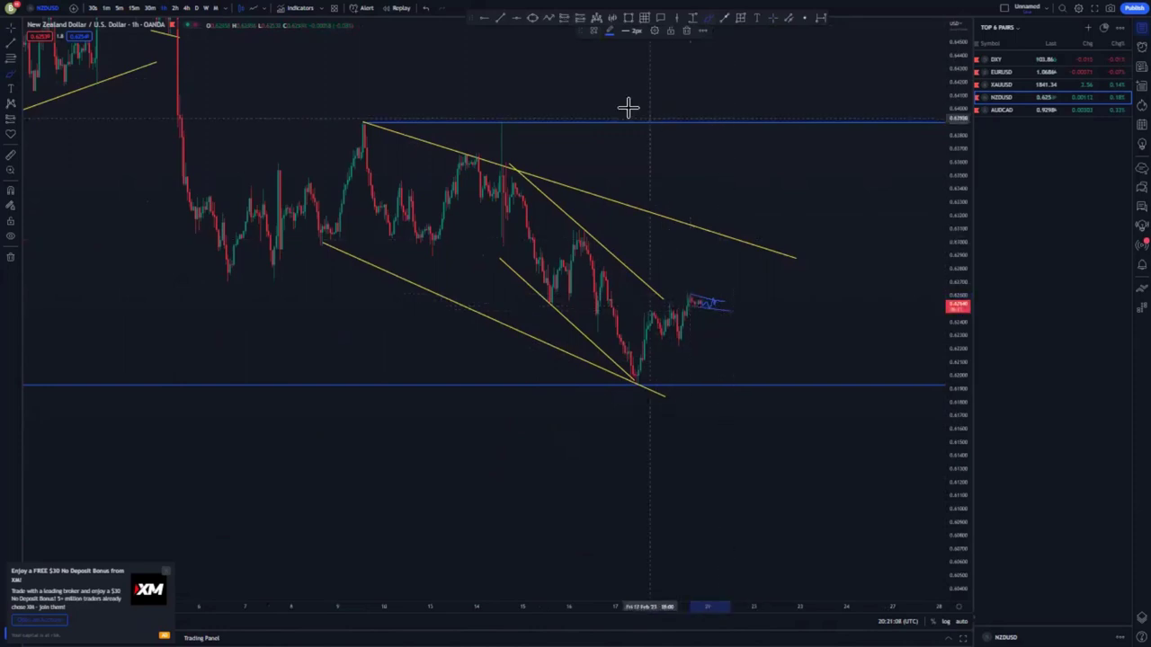
Place a long position at 0.62584 with a 19-pip stop and a target about 44 pips above, and brush a short horizontal line along its entry.
click(581, 18)
click(716, 297)
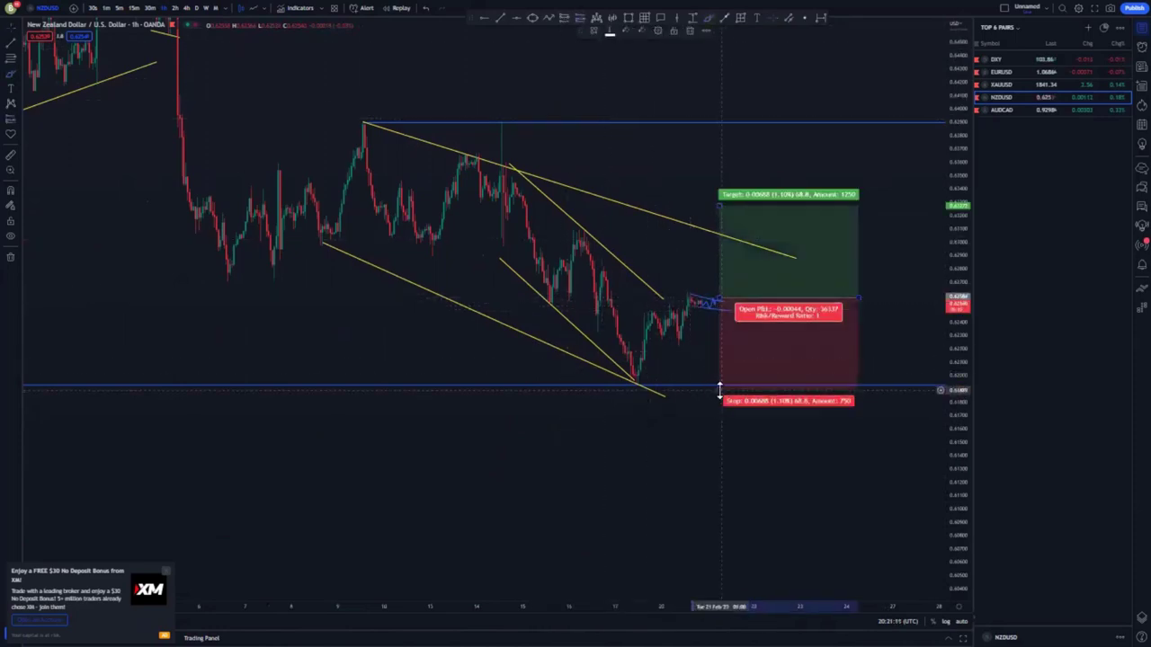
drag(719, 390, 717, 323)
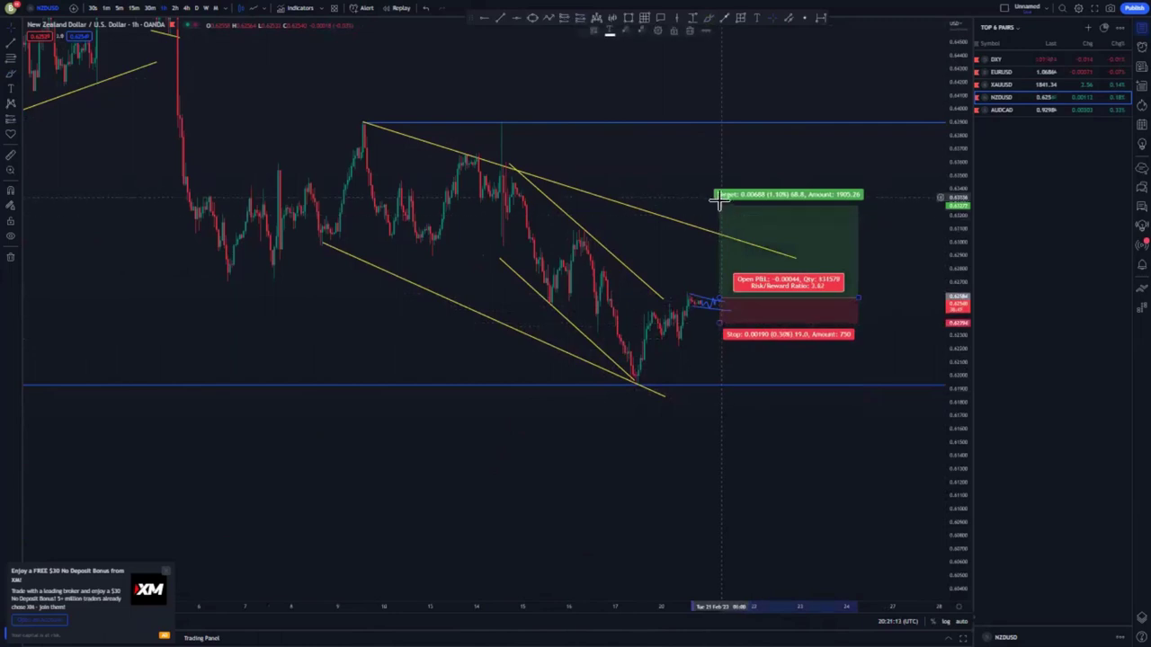
drag(720, 232, 720, 239)
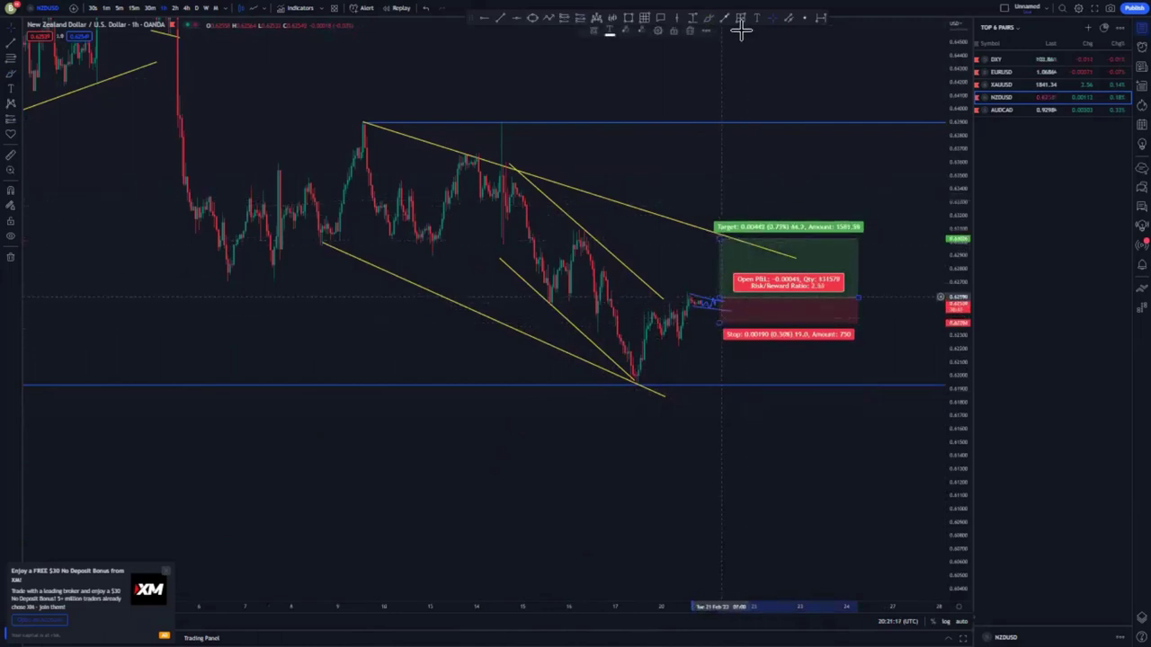
click(710, 19)
drag(715, 300, 756, 298)
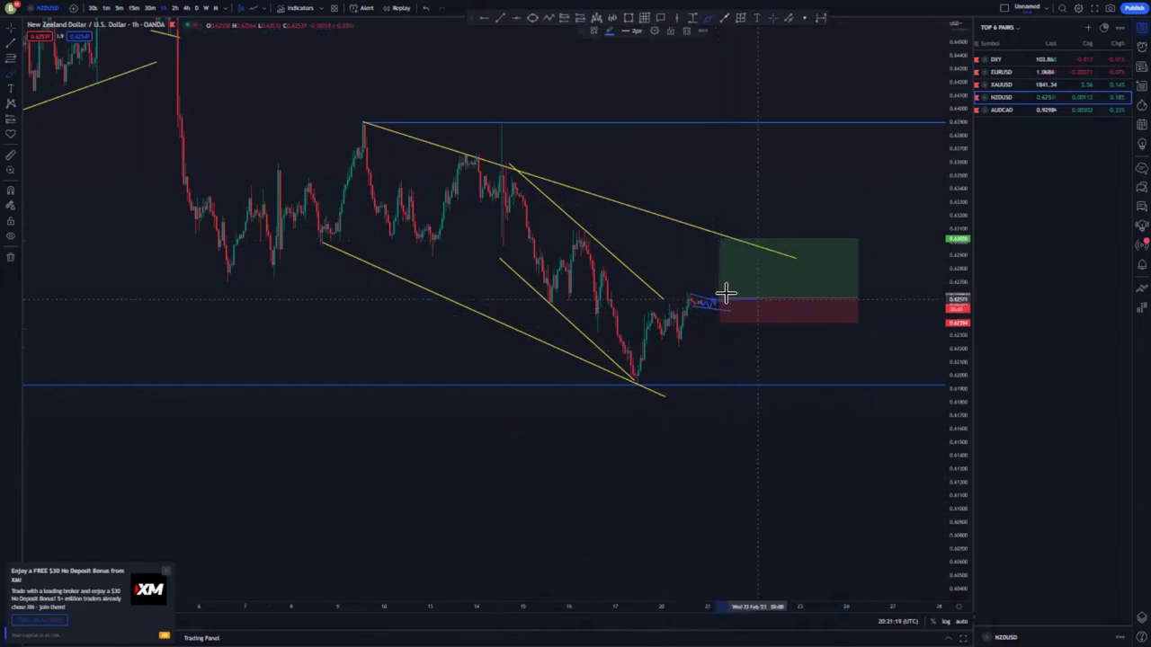
Brush a circle at the upper channel line and a projected falling path through the lower blue level, then delete both.
mouse_move(720, 237)
mouse_down()
mouse_move(733, 234)
mouse_move(771, 375)
mouse_move(807, 413)
mouse_move(848, 544)
mouse_up()
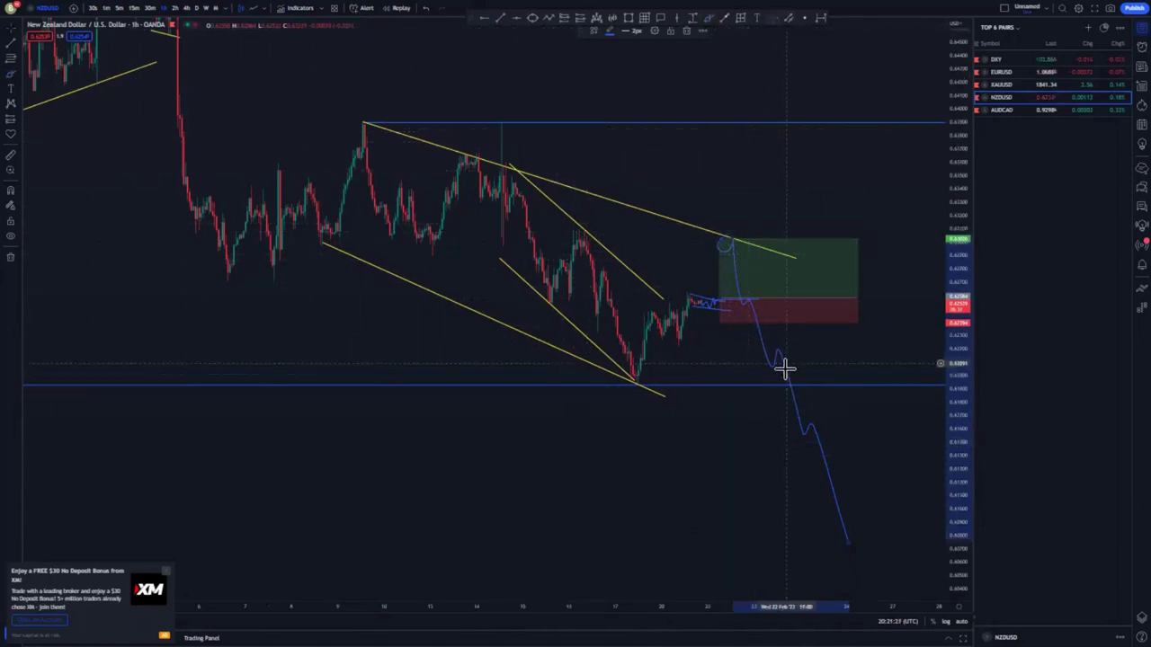
key(Delete)
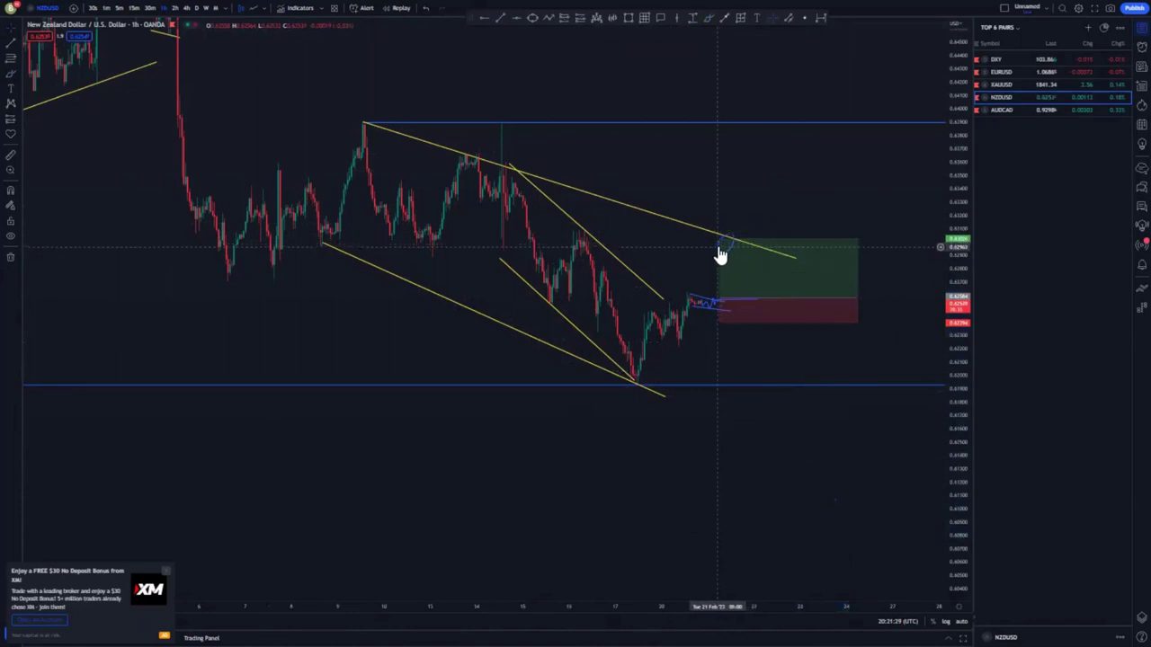
key(Delete)
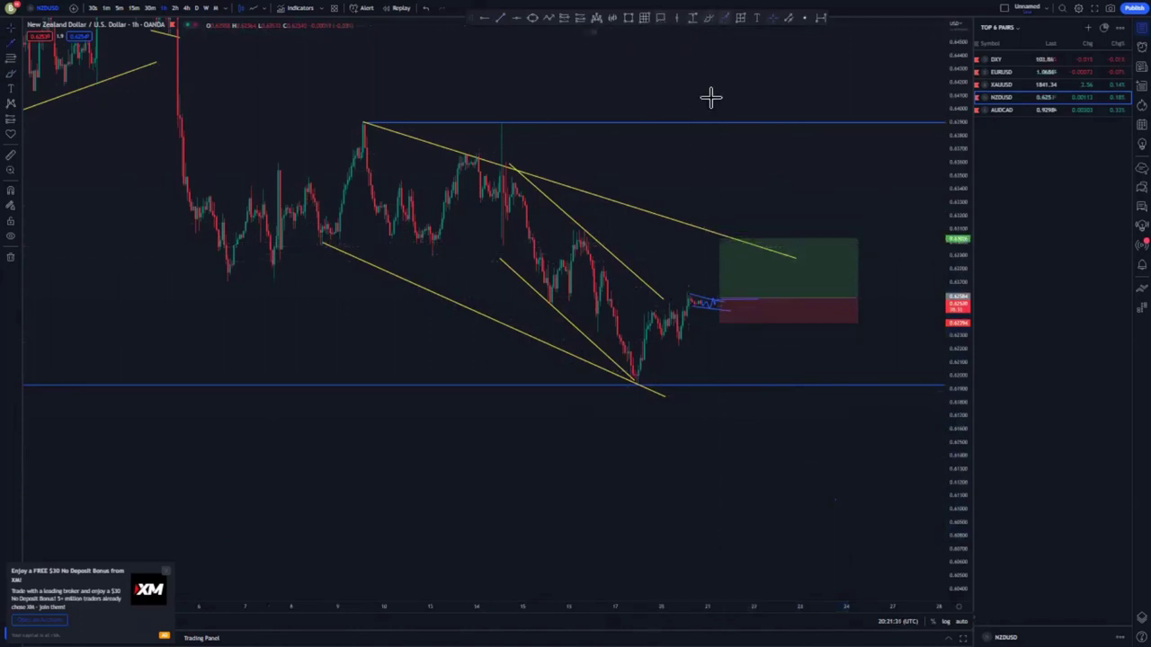
Brush a rising price path from the flag to the blue level near 0.639 and extend the long position's target to that level.
mouse_move(730, 304)
mouse_down()
mouse_move(737, 235)
mouse_move(750, 234)
mouse_move(812, 122)
mouse_up()
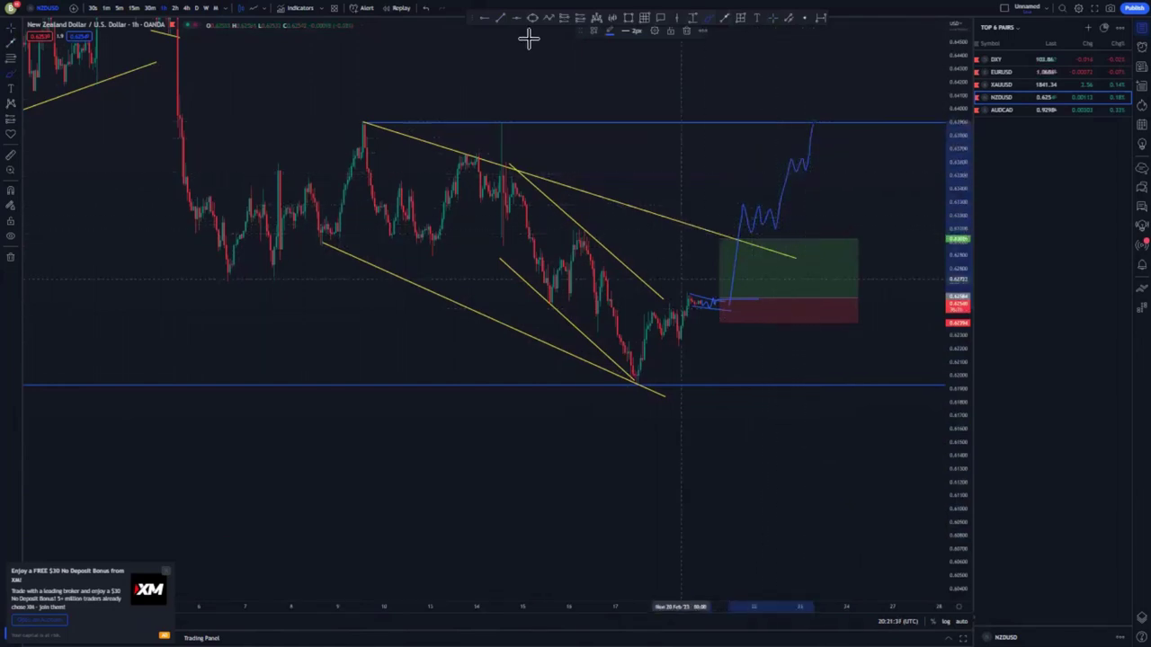
drag(719, 240, 731, 121)
click(683, 161)
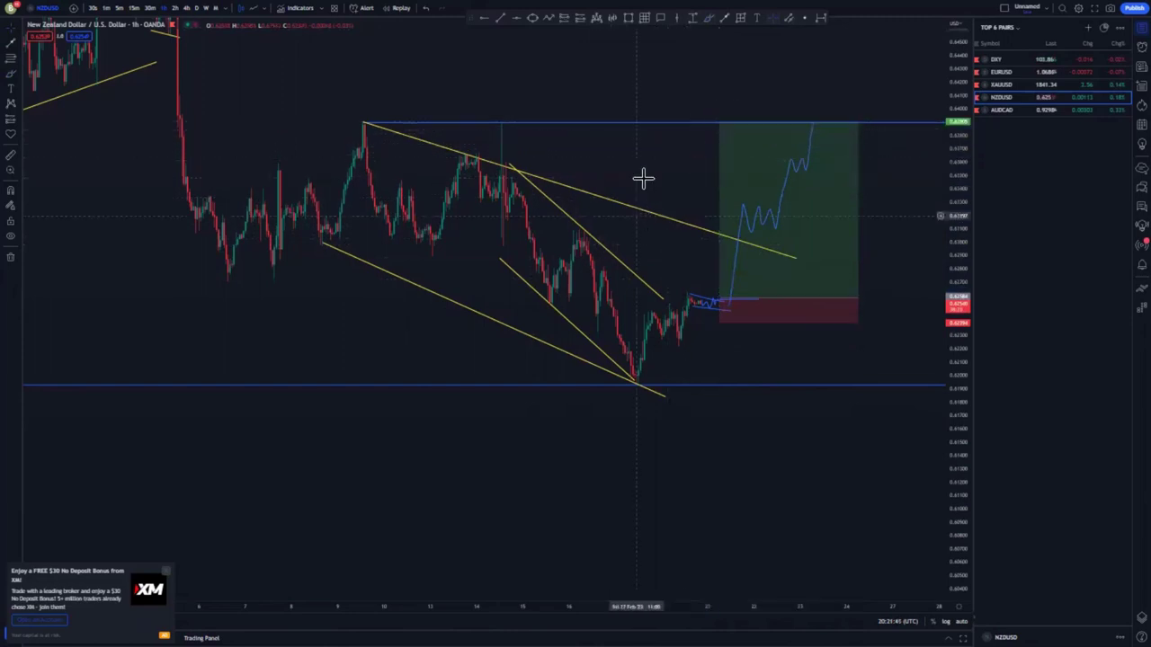
Draw a steep falling line from the end of the rising path to about 0.6177, below the lower blue level.
scroll(644, 175, down, 3)
drag(640, 174, 585, 168)
click(725, 18)
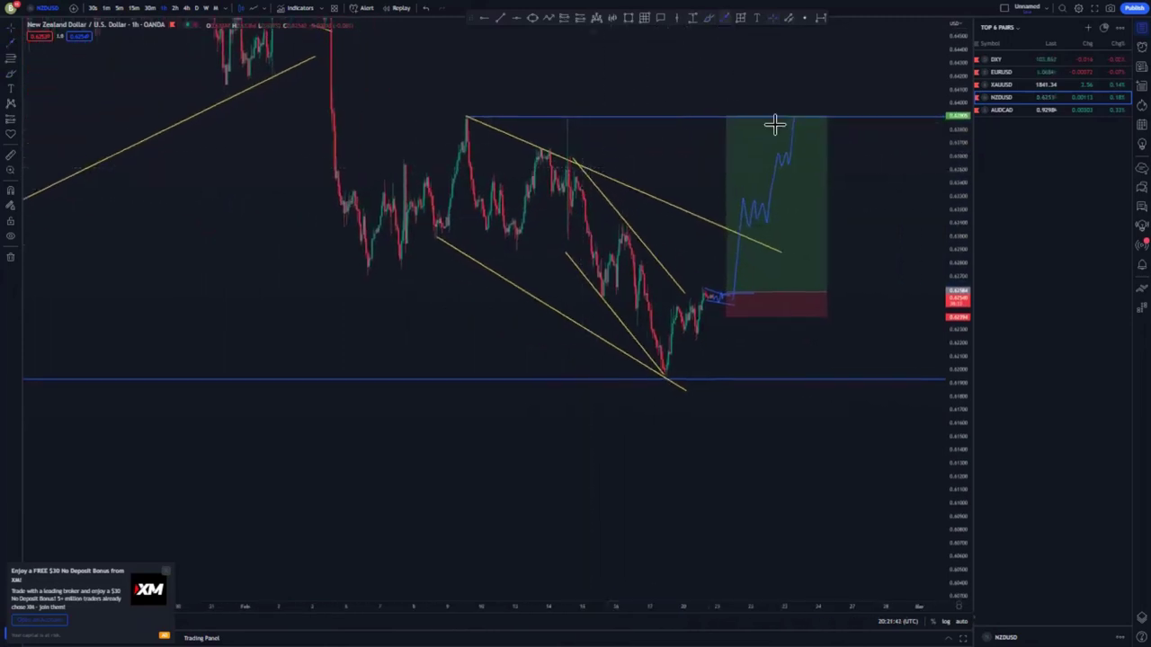
click(841, 400)
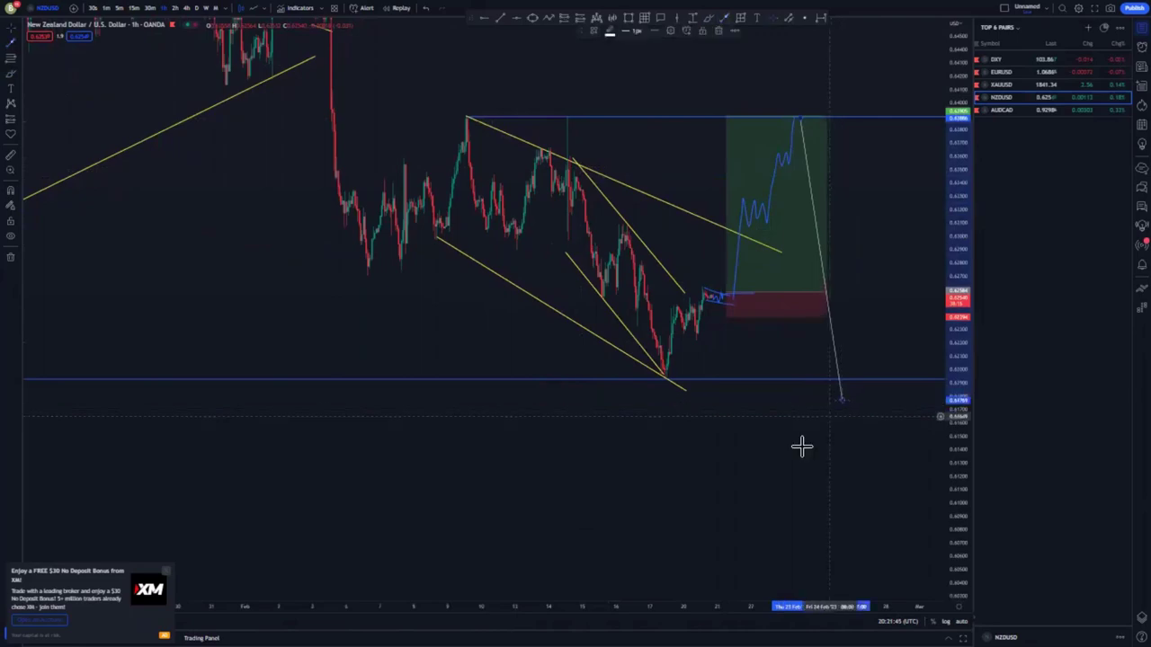
Extend the end of the steep falling line down to the lowest blue level near 0.553.
drag(795, 443, 674, 419)
scroll(676, 419, down, 2)
drag(959, 113, 953, 452)
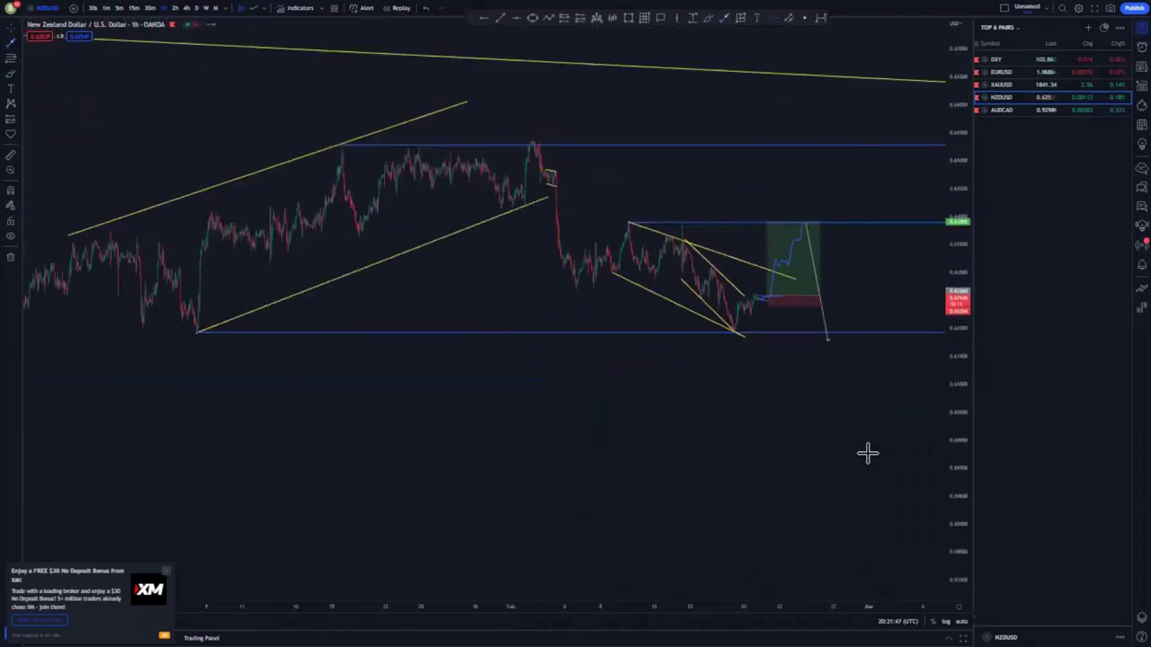
scroll(781, 455, down, 4)
drag(698, 445, 498, 359)
scroll(498, 359, down, 5)
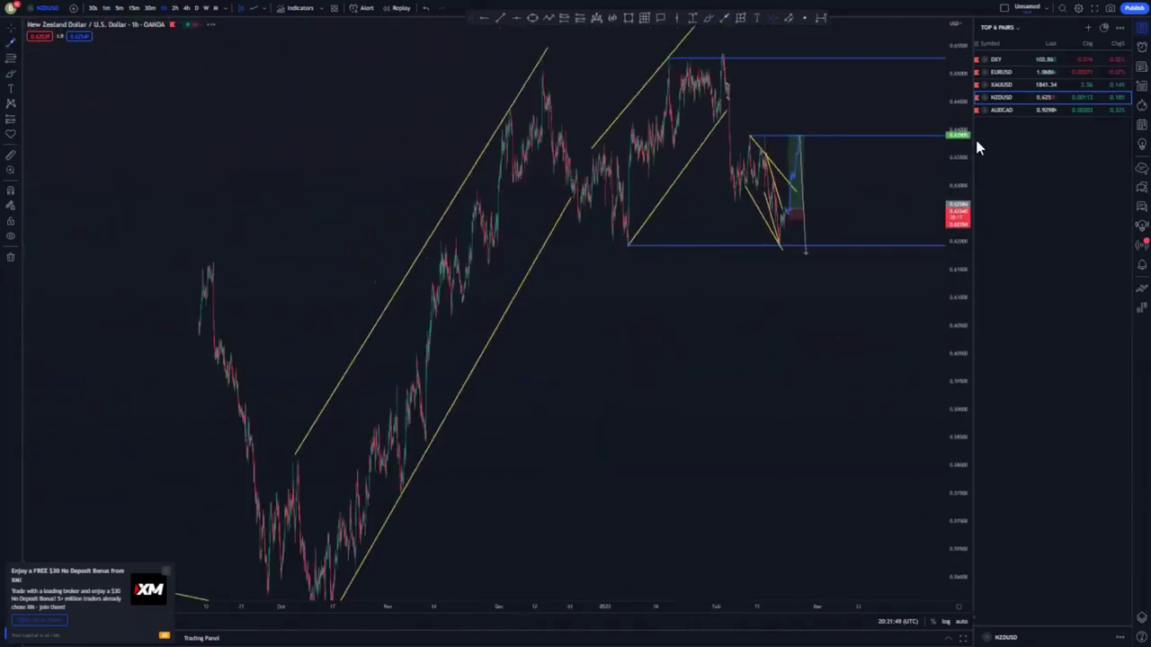
drag(960, 139, 954, 369)
drag(803, 276, 840, 506)
click(775, 470)
scroll(699, 354, up, 3)
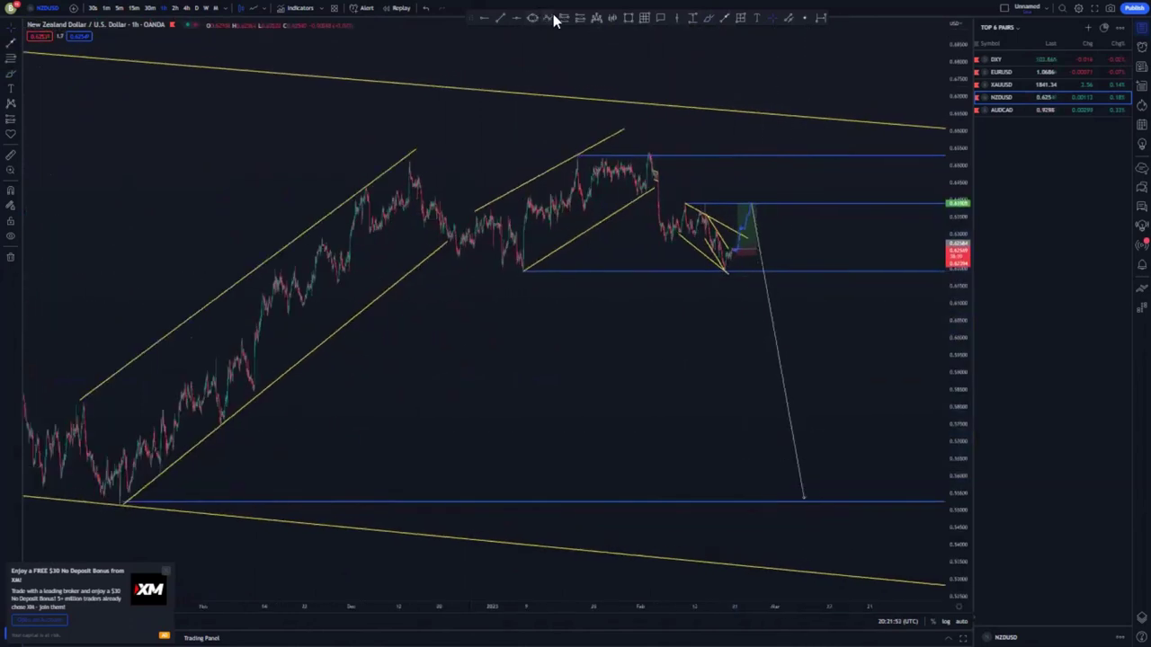
Place a short position at about 0.638 with a 56-pip stop and its target at the lowest blue level near 0.553.
click(563, 17)
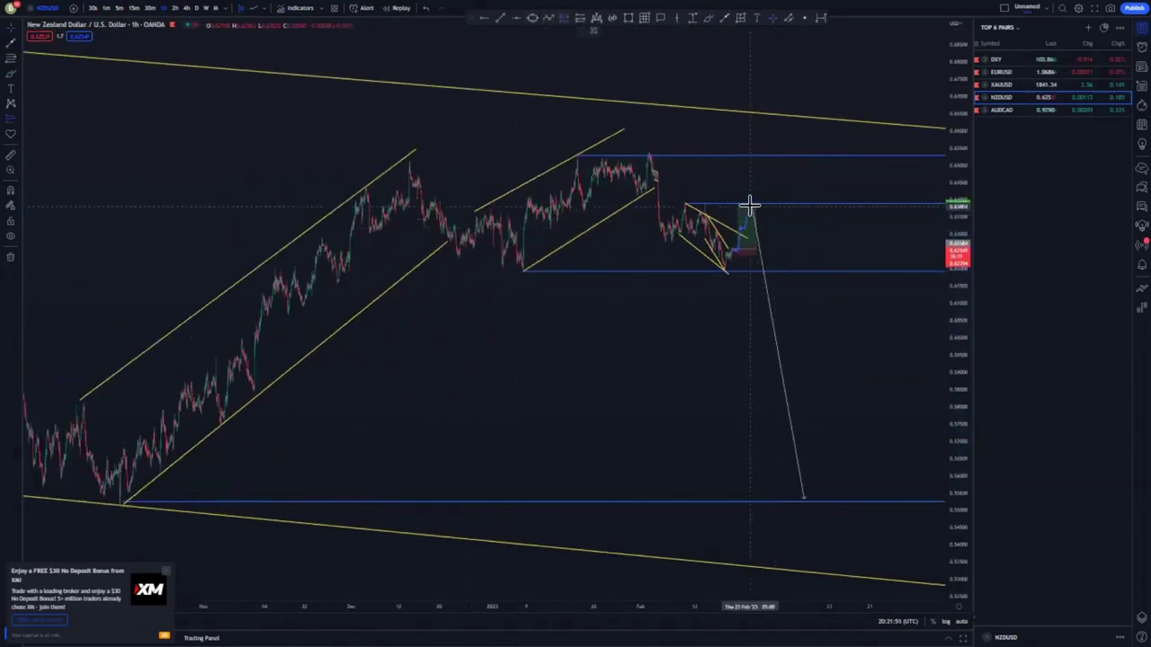
click(750, 206)
drag(753, 185, 754, 187)
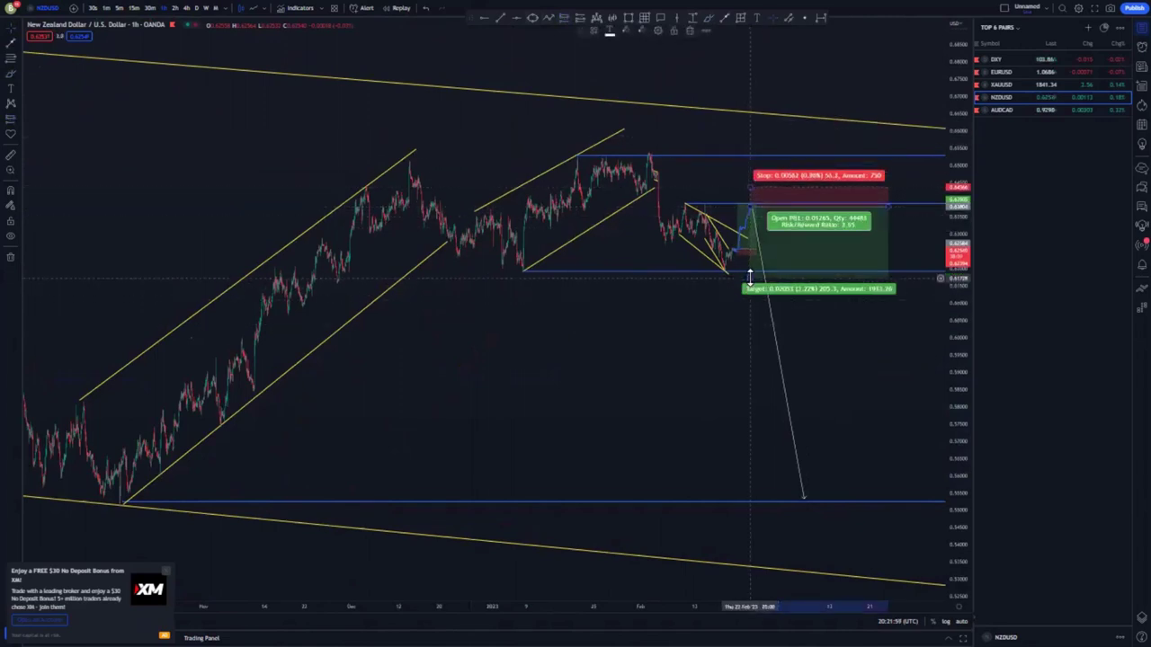
drag(752, 390, 760, 502)
click(667, 469)
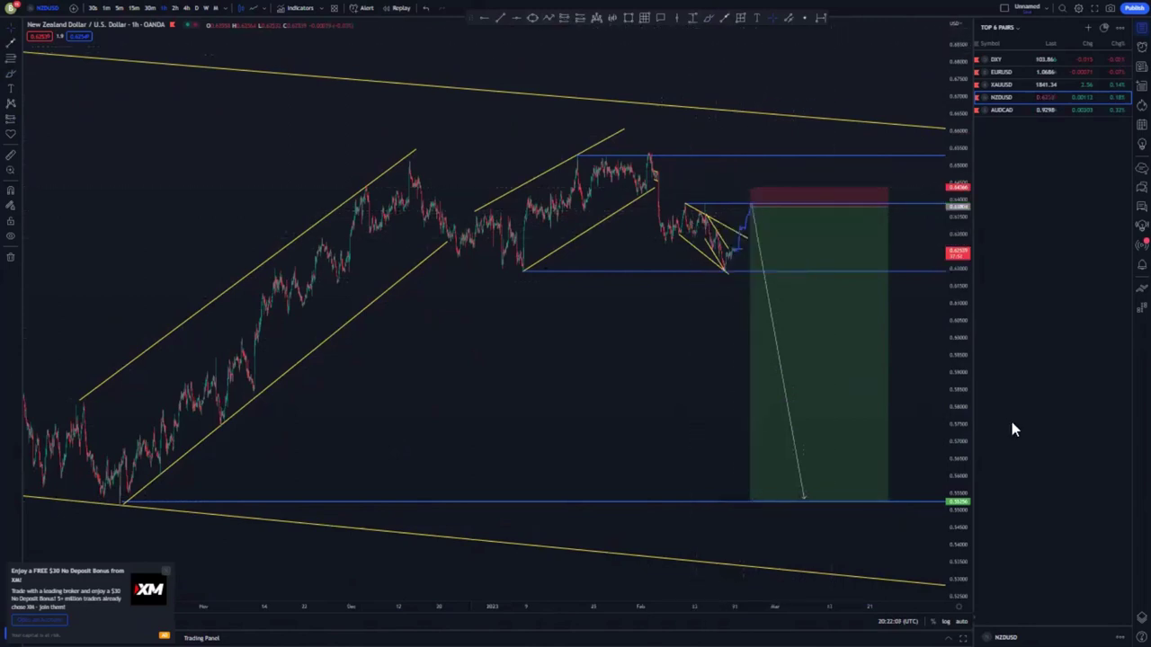
Brush a price path peaking just above the level near 0.639 and consolidating below it, and move the short position under that consolidation.
drag(954, 410, 952, 259)
scroll(800, 326, up, 4)
mouse_move(546, 365)
mouse_down()
mouse_move(770, 390)
mouse_move(507, 360)
mouse_up()
scroll(768, 391, up, 4)
scroll(769, 390, up, 3)
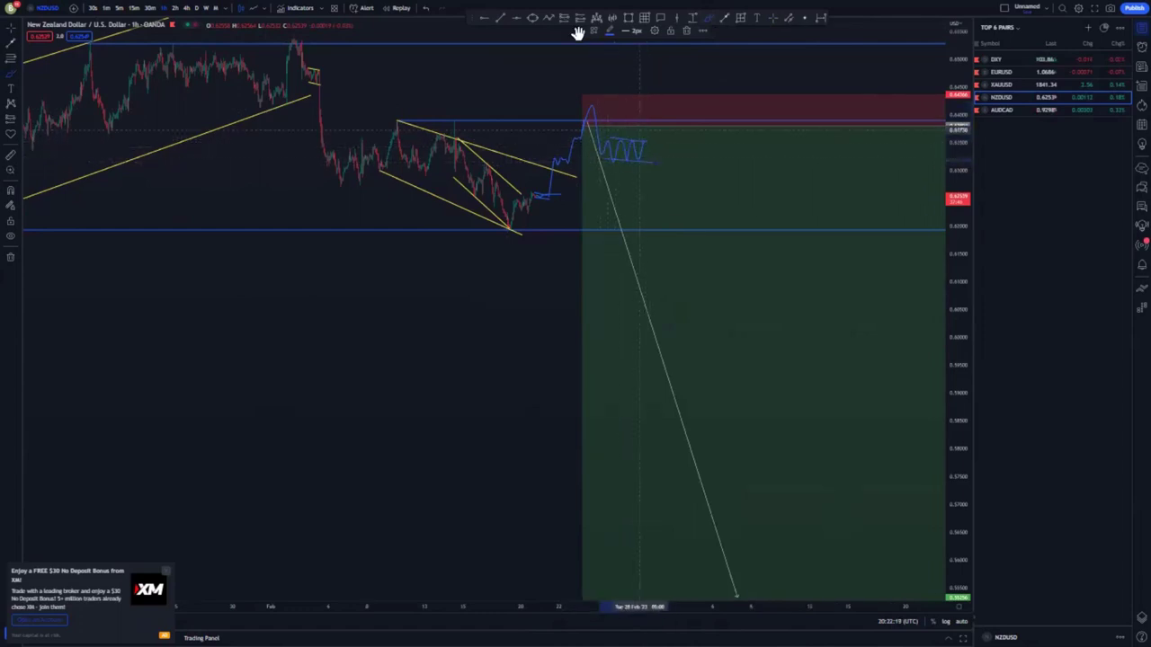
click(774, 18)
drag(685, 227, 727, 262)
Draw trend lines along both sides of the brushed consolidation and set the short position's entry to 0.63079 with a stop of about 68 pips.
click(503, 18)
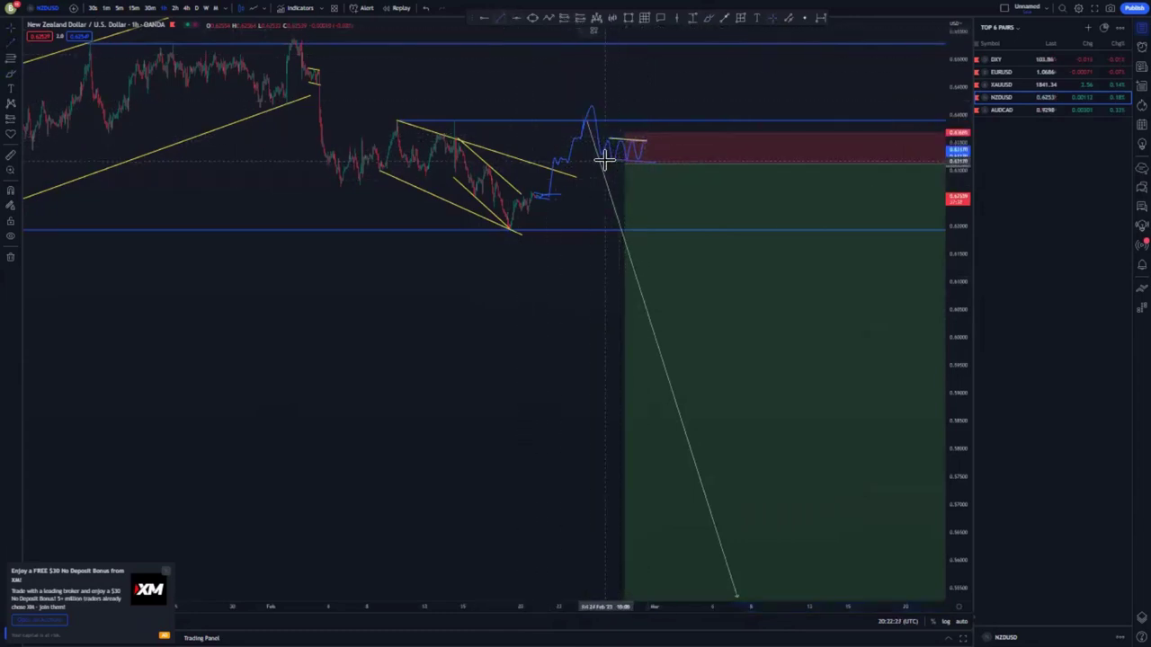
click(642, 162)
drag(624, 133, 629, 168)
Set the short position's target on the lower yellow channel line, about 984 pips below the entry.
drag(554, 258, 348, 184)
scroll(378, 257, down, 10)
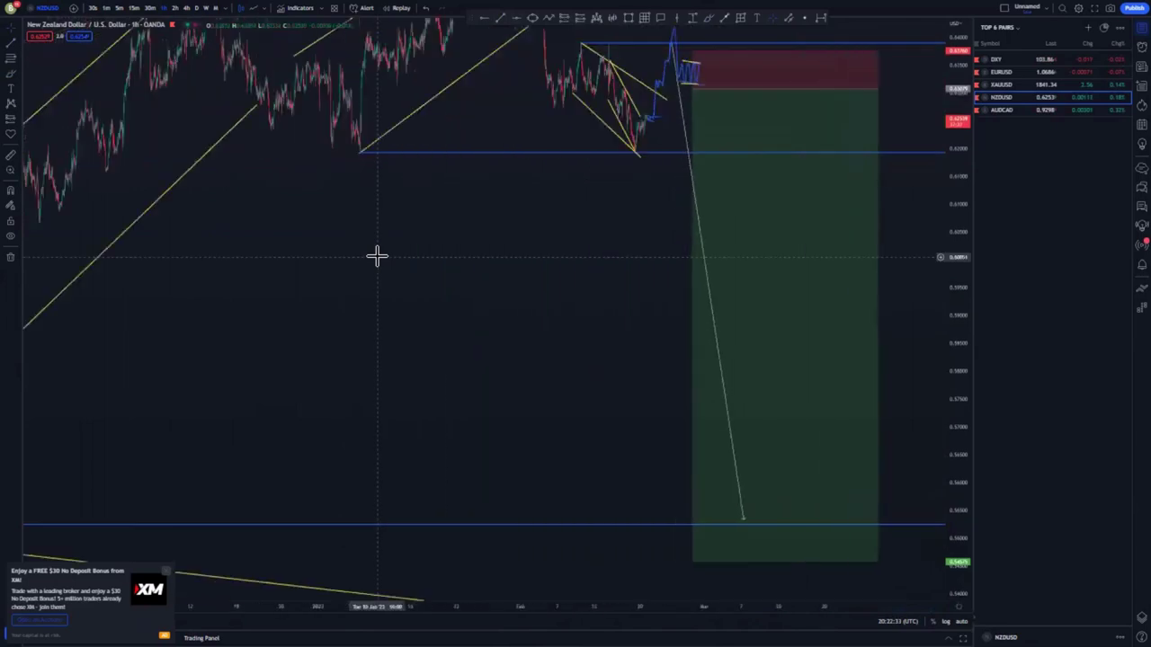
drag(958, 126, 944, 278)
drag(570, 336, 511, 278)
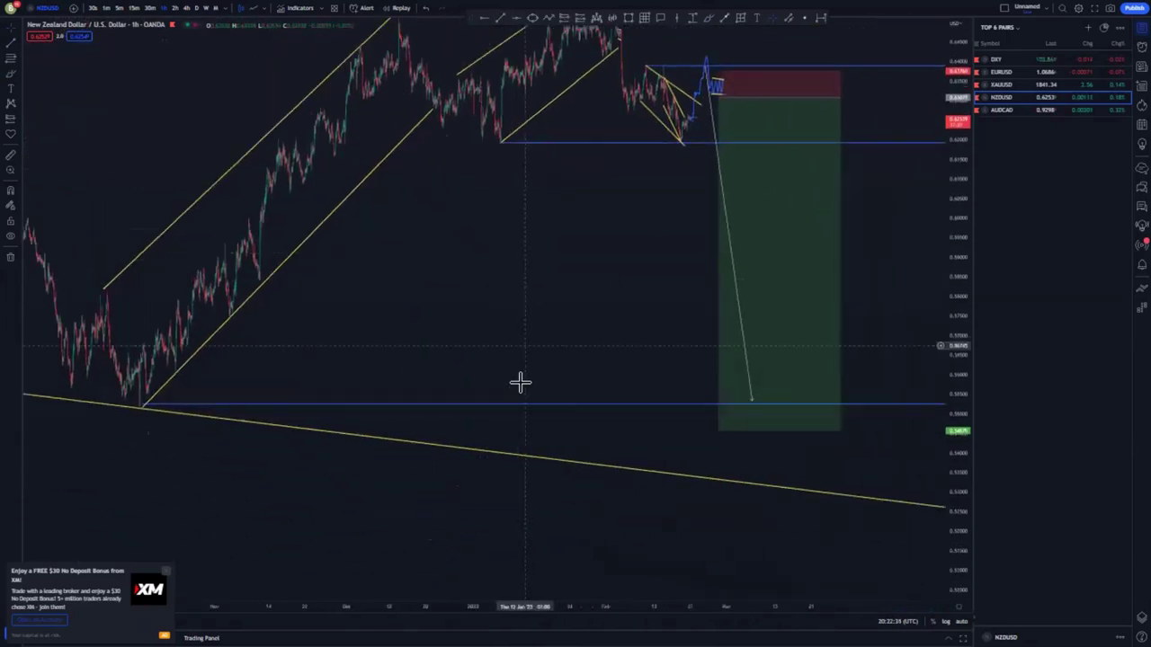
drag(719, 430, 720, 401)
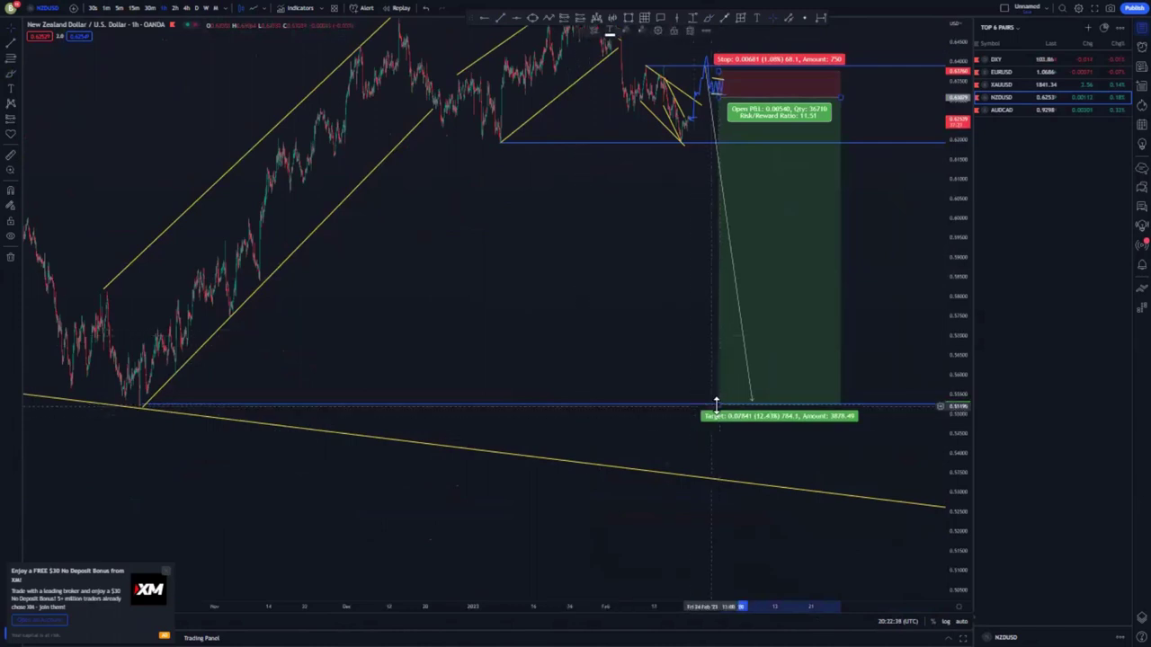
drag(716, 420, 727, 486)
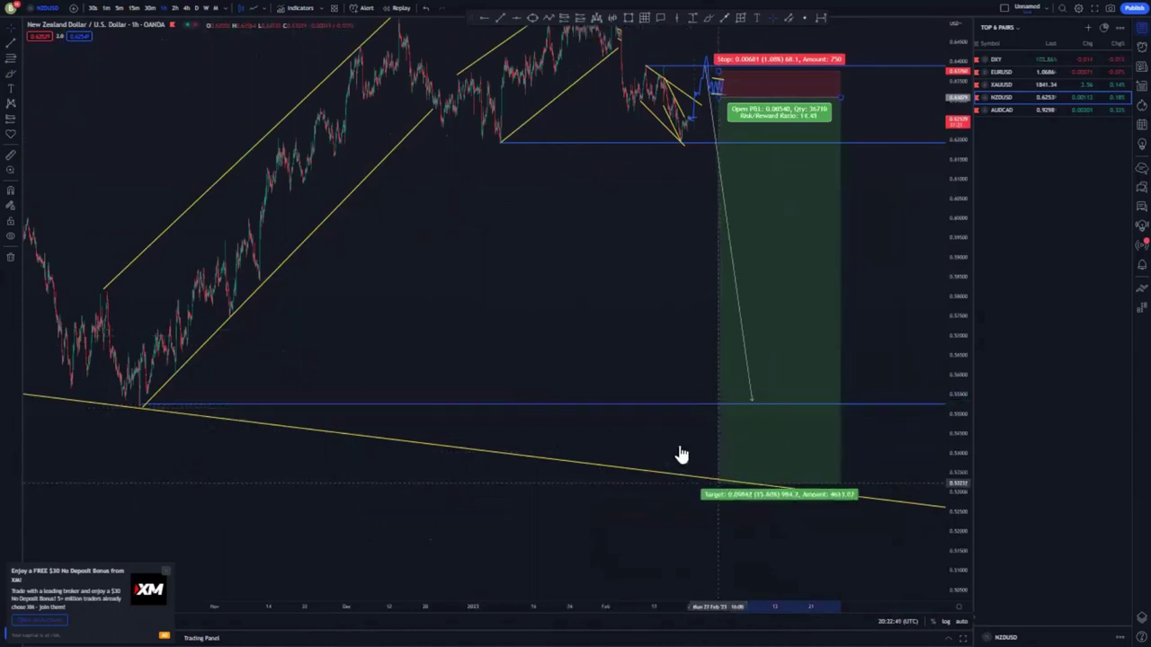
click(628, 332)
drag(960, 101, 952, 252)
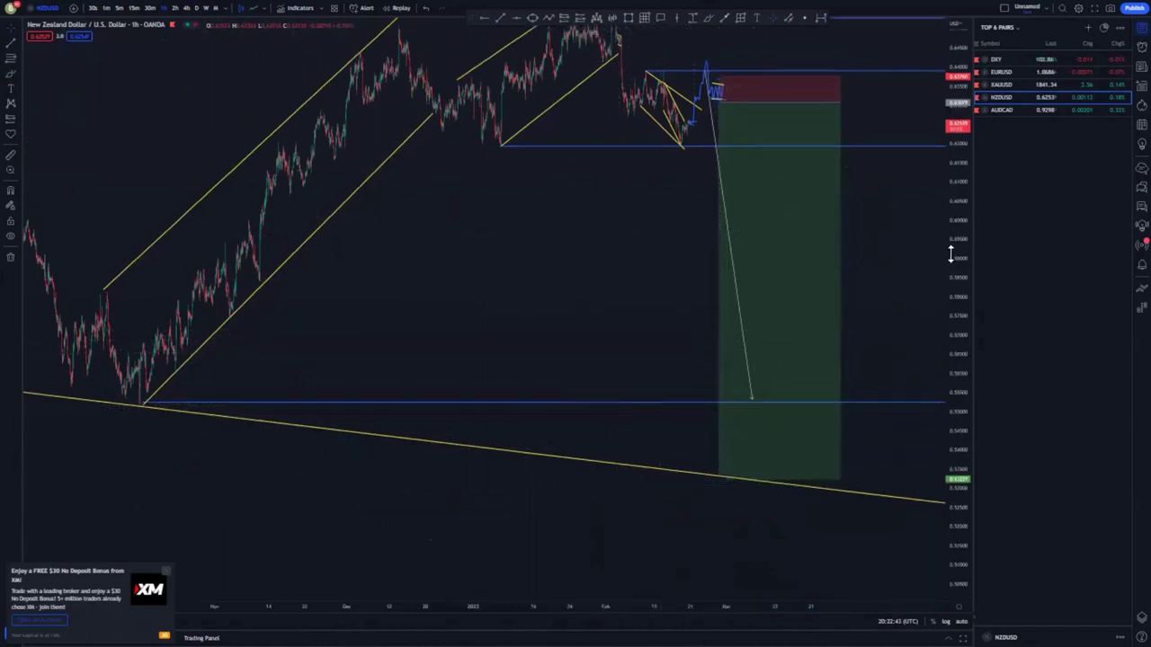
scroll(823, 434, down, 2)
Switch to the AUDCAD daily chart, reset its view and frame the price action from late 2021 to 2023.
click(999, 111)
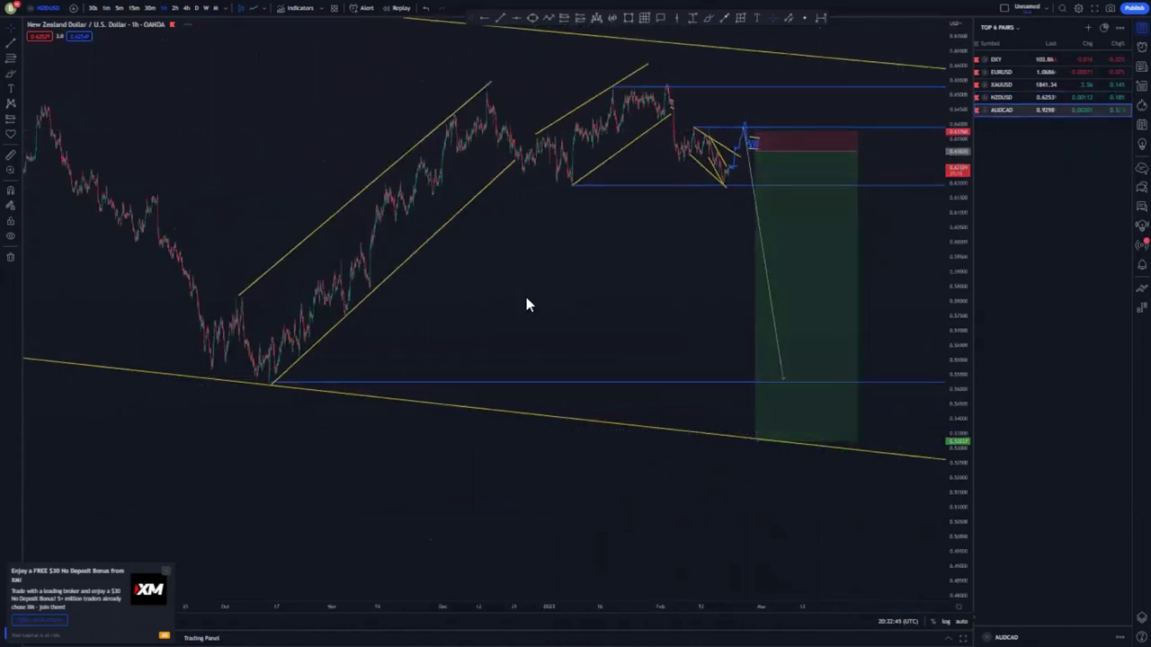
click(197, 7)
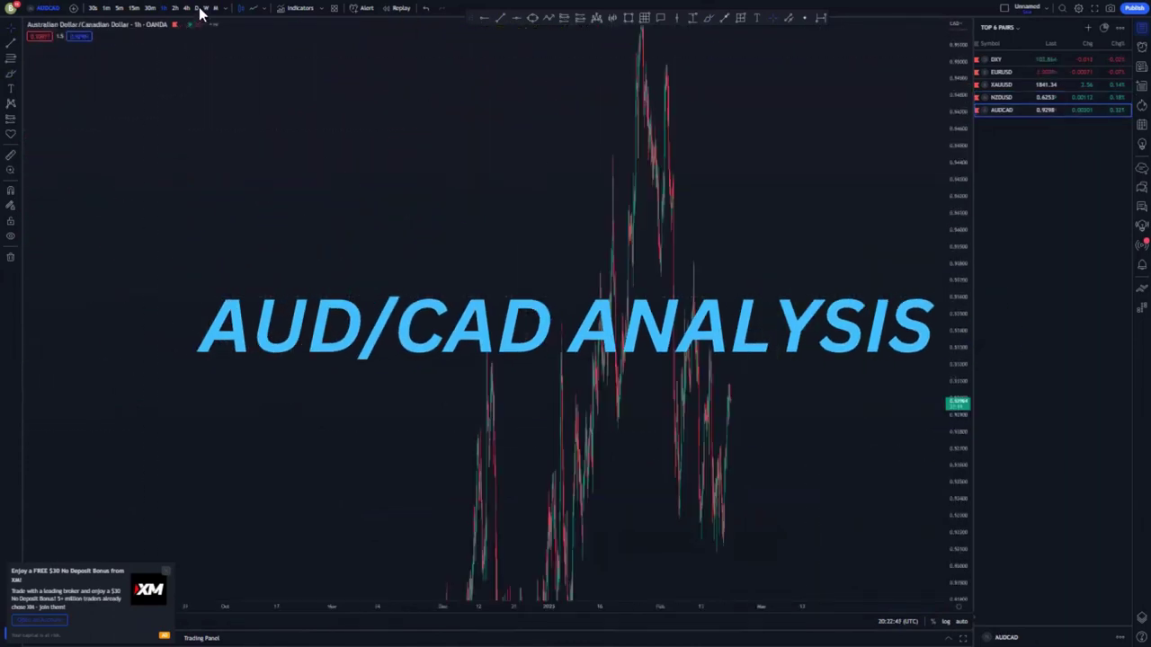
right_click(514, 160)
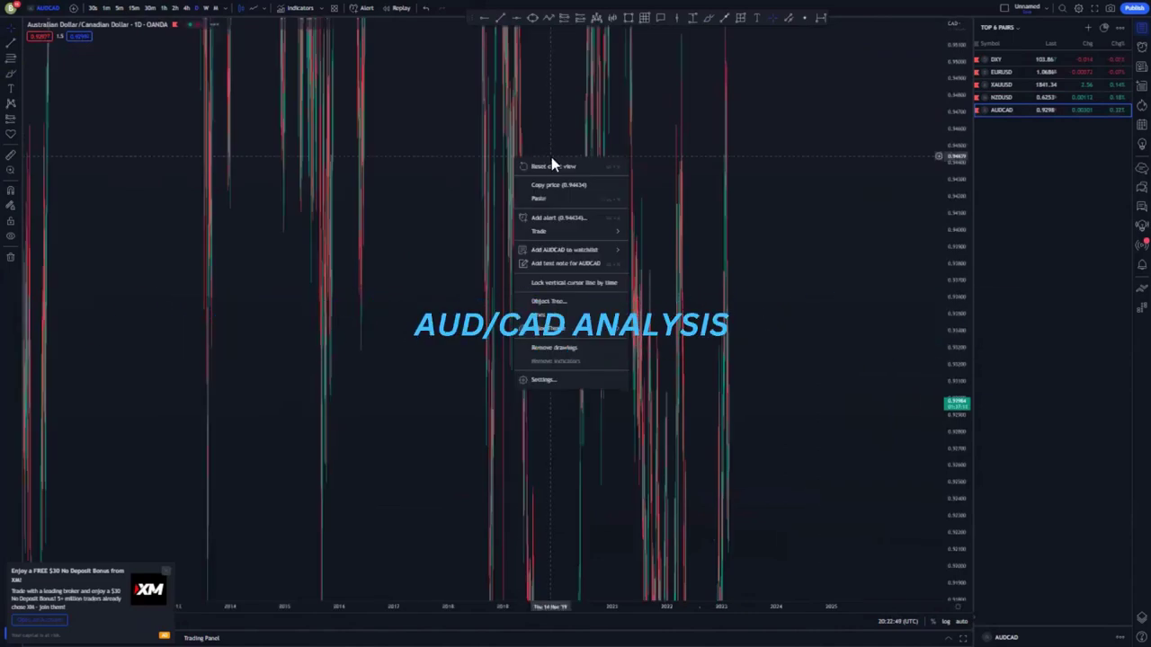
click(553, 162)
scroll(640, 208, down, 5)
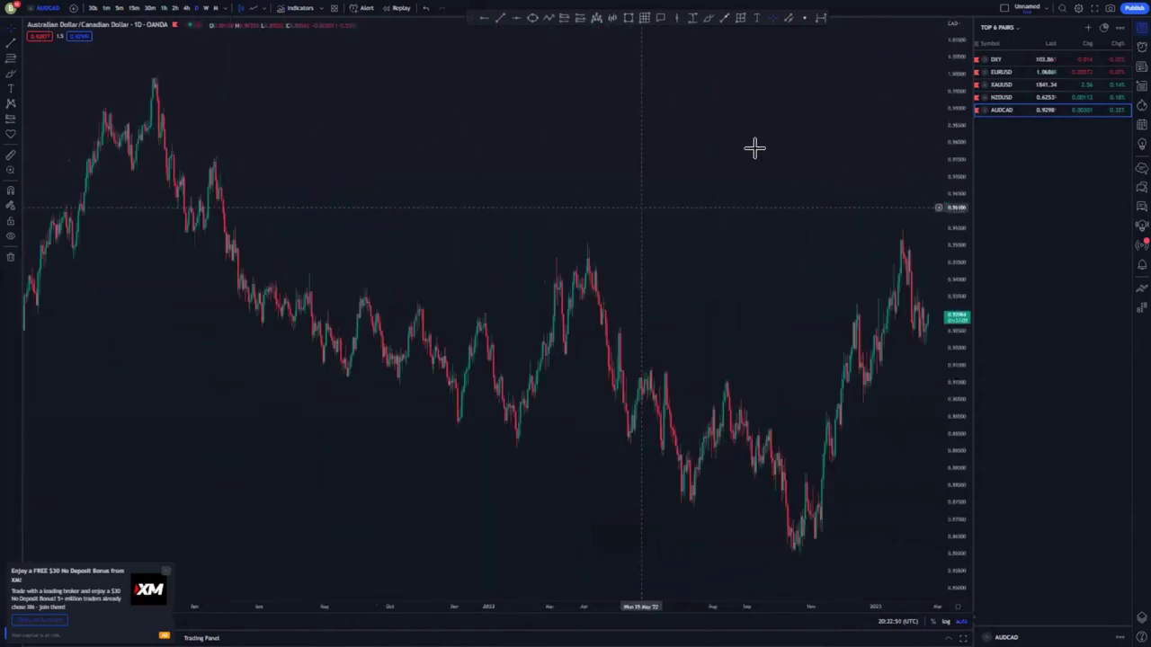
drag(753, 147, 508, 149)
drag(951, 32, 949, 149)
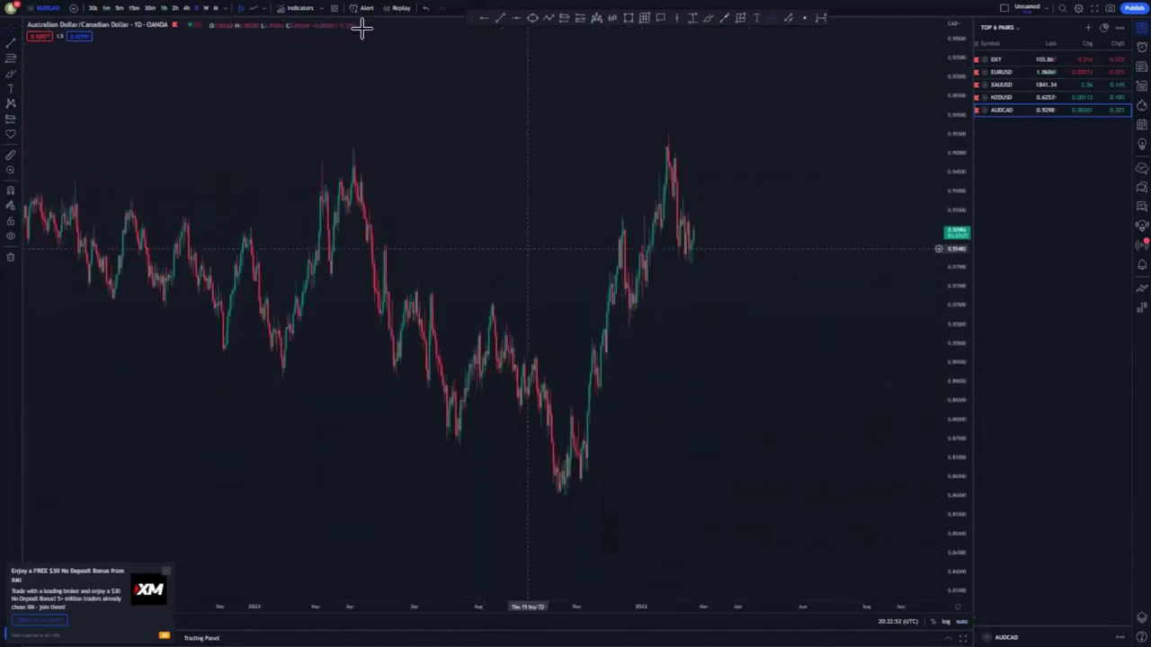
Draw a horizontal ray at about 0.951 from the April 2022 high across the 2023 high.
key(alt+j)
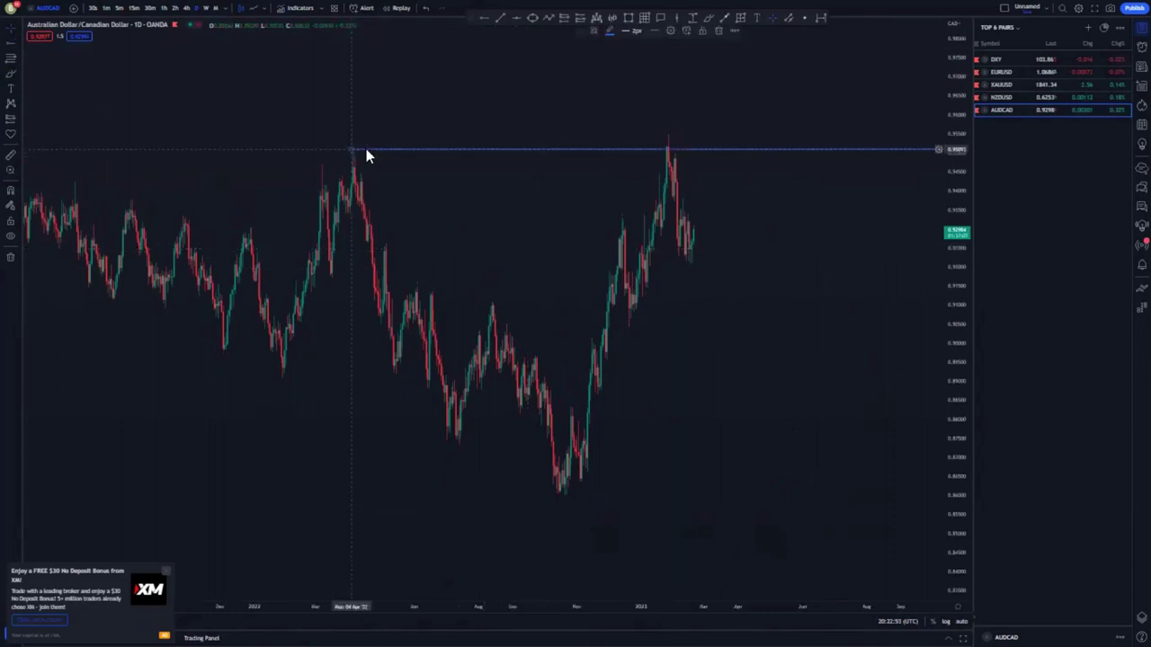
drag(429, 180, 416, 171)
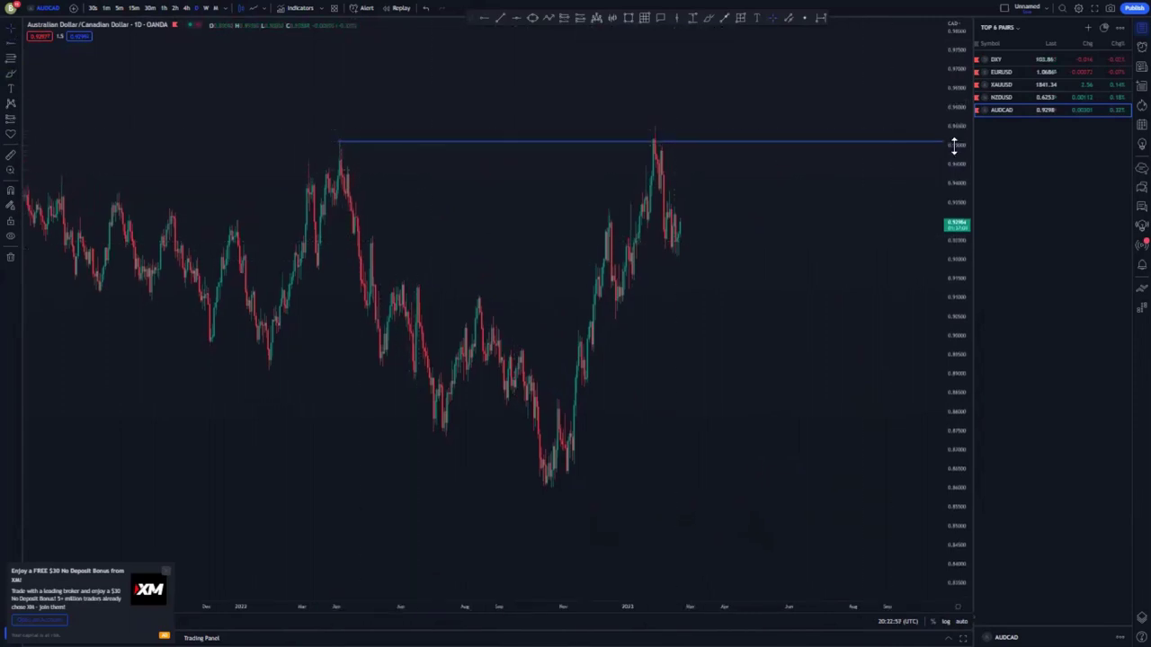
drag(954, 145, 953, 216)
Brush a mark at the 2023 high and two falling channel lines from the 2021 high and the preceding low, then delete them all.
mouse_move(646, 177)
mouse_down()
mouse_move(652, 138)
mouse_move(664, 235)
mouse_up()
click(686, 30)
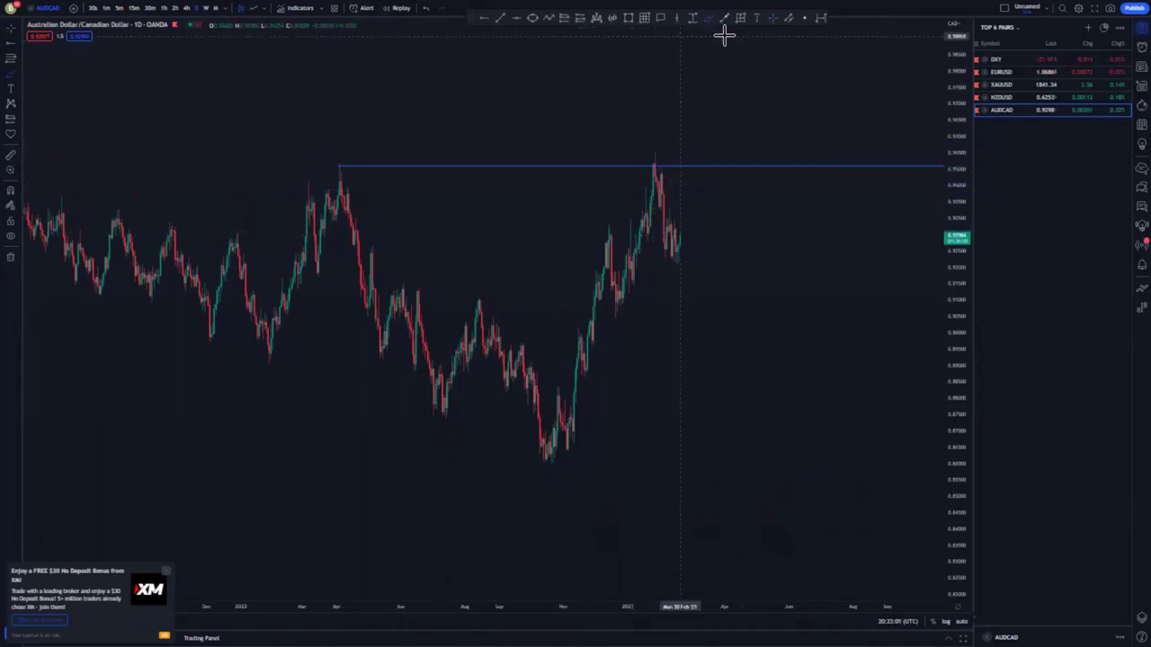
scroll(513, 175, down, 5)
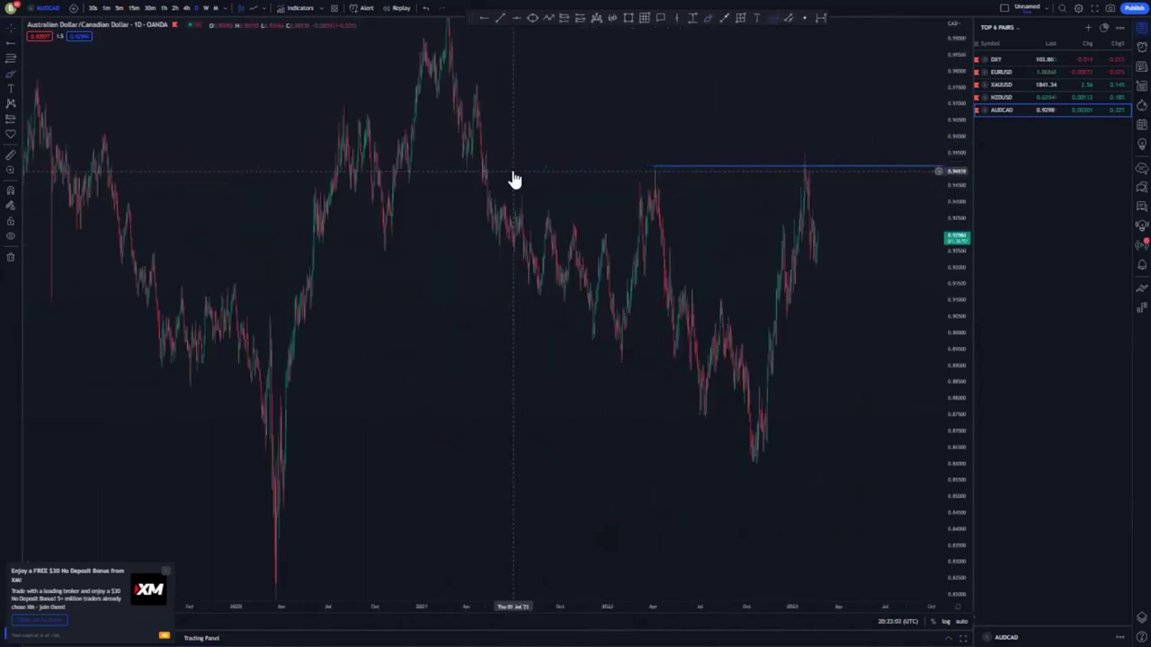
drag(958, 59, 959, 314)
scroll(621, 235, up, 2)
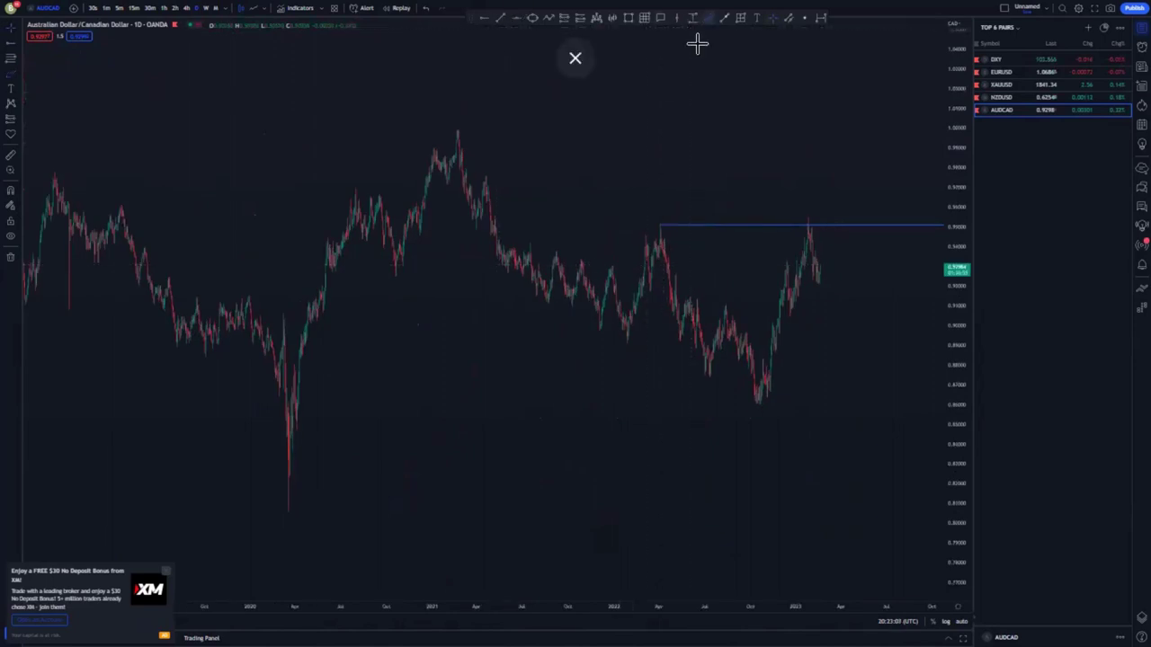
drag(457, 127, 818, 239)
drag(389, 270, 794, 418)
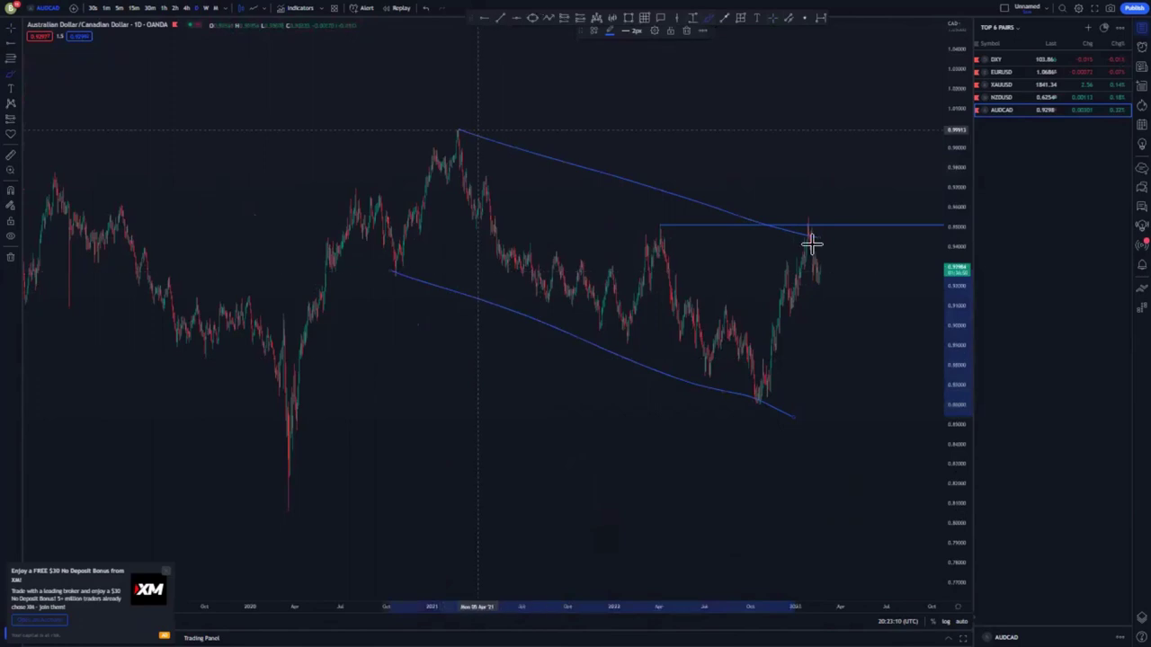
key(Delete)
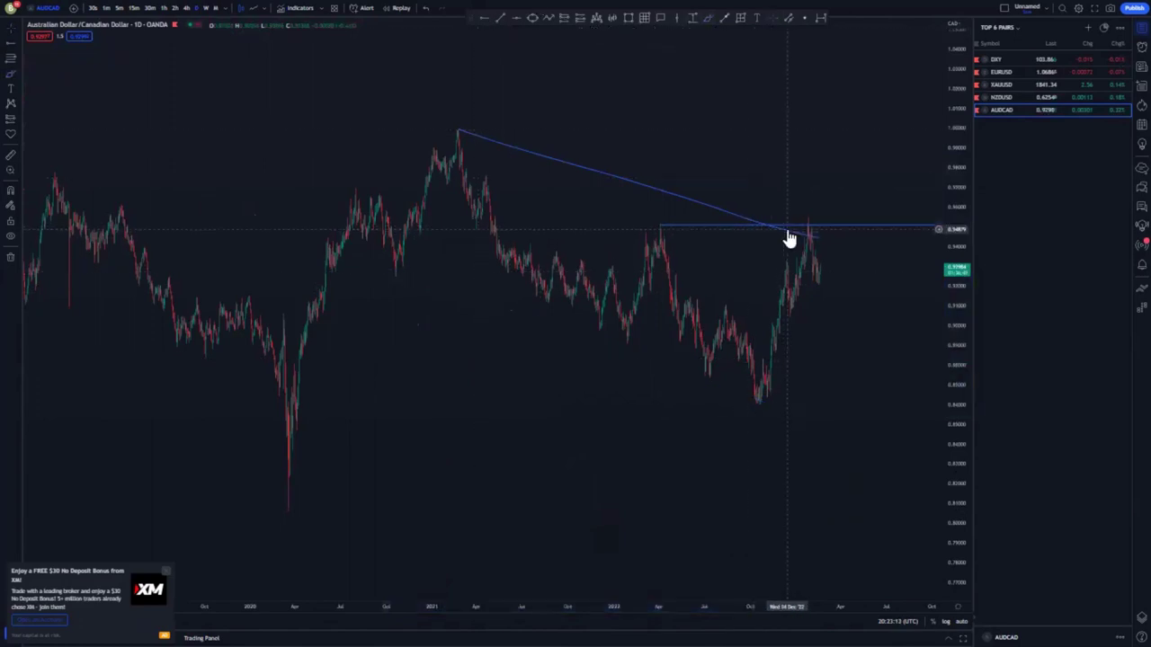
click(787, 234)
key(Delete)
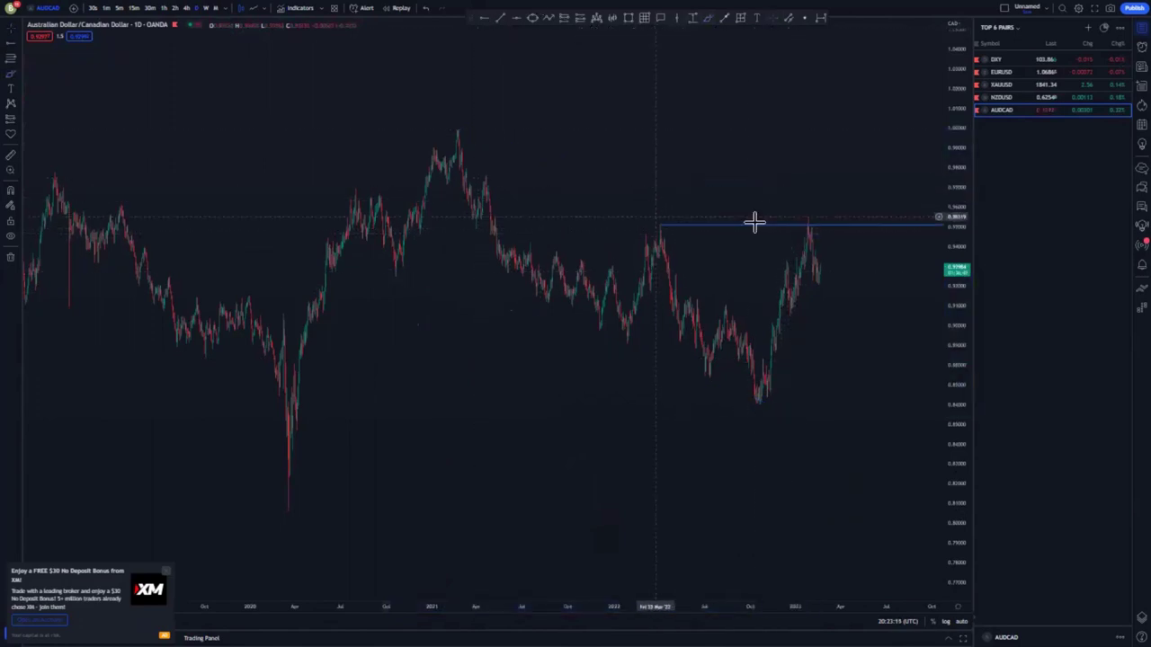
Draw a rising trend line above the rally from about 0.890 in late September 2022 to about 0.958 in January 2023.
scroll(853, 272, up, 3)
drag(944, 317, 944, 240)
scroll(570, 214, up, 1)
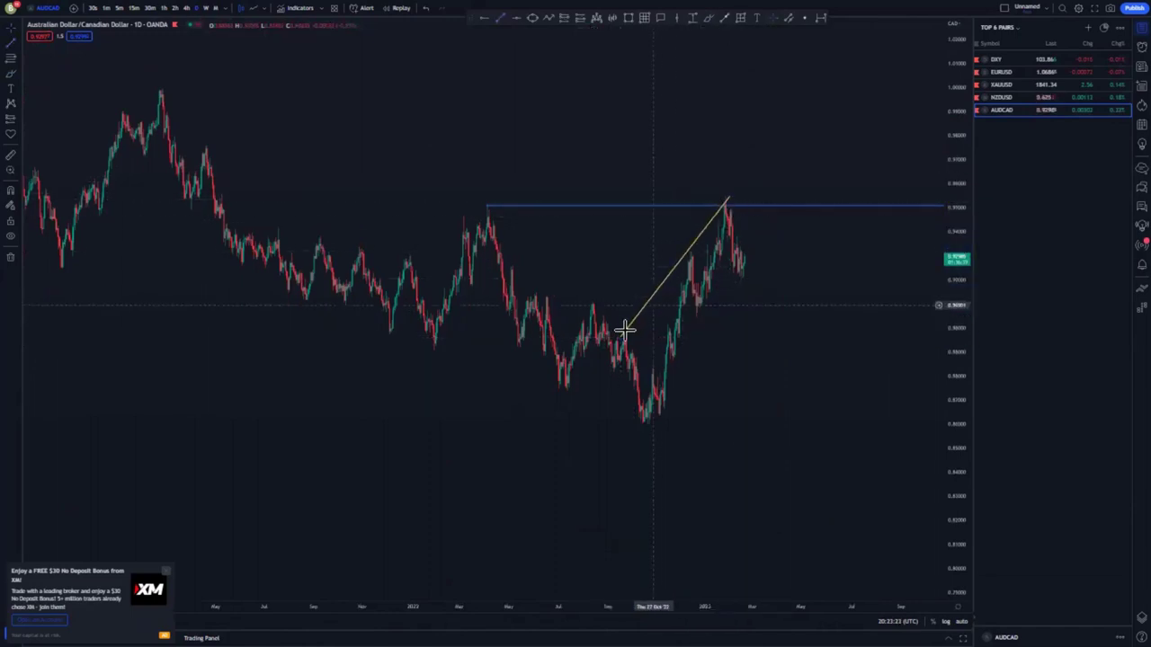
drag(622, 339, 630, 352)
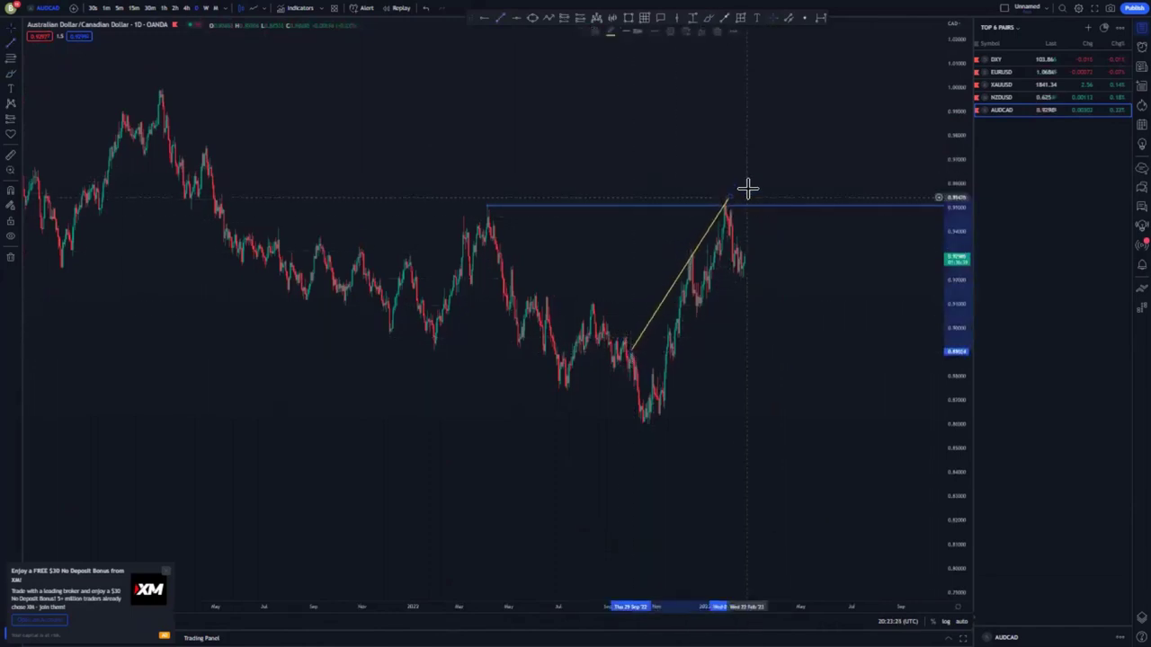
drag(729, 197, 729, 188)
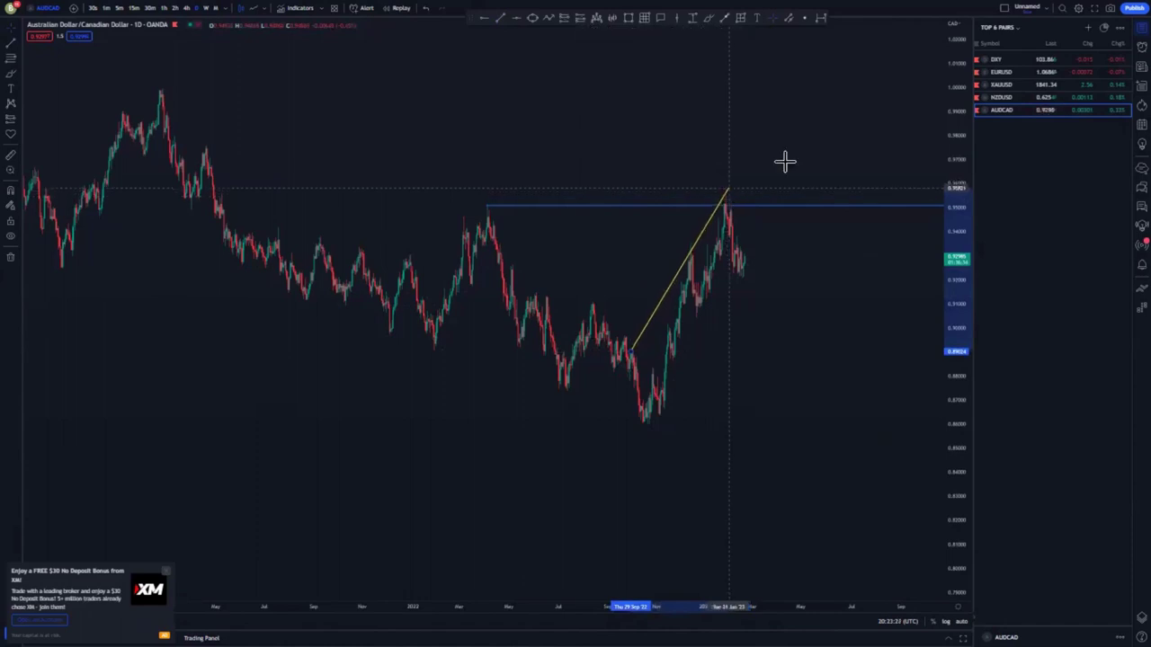
click(786, 161)
Draw a rising trend line under the rally from about 0.863 in early November 2022 to about 0.938 in February 2023.
click(653, 426)
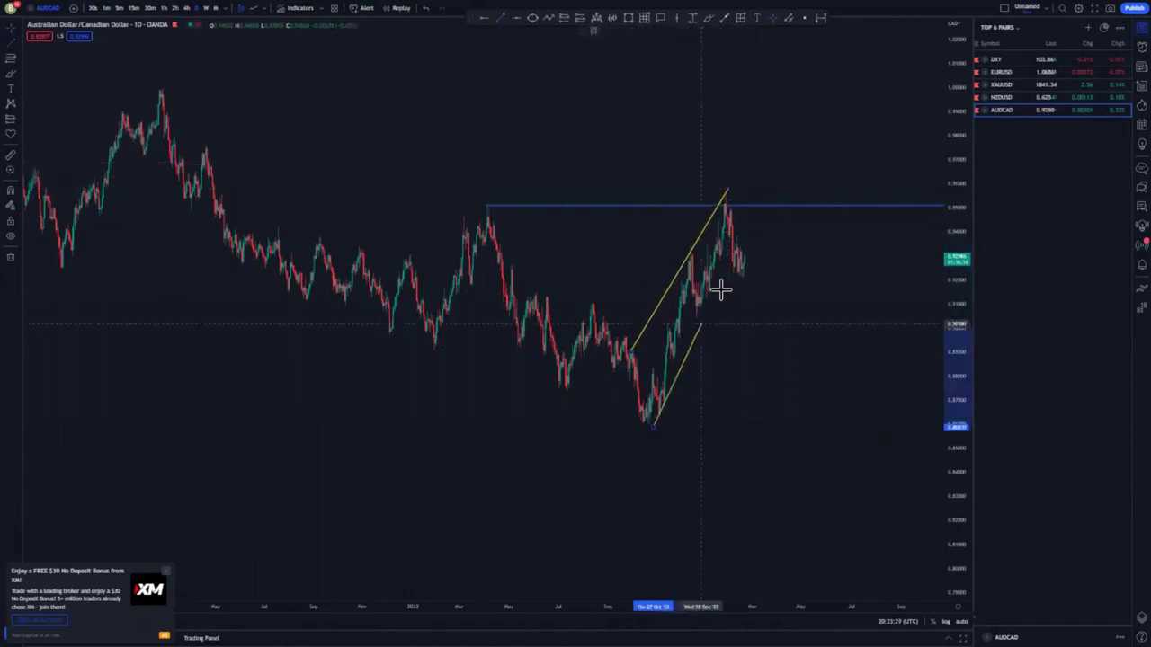
click(733, 234)
click(729, 348)
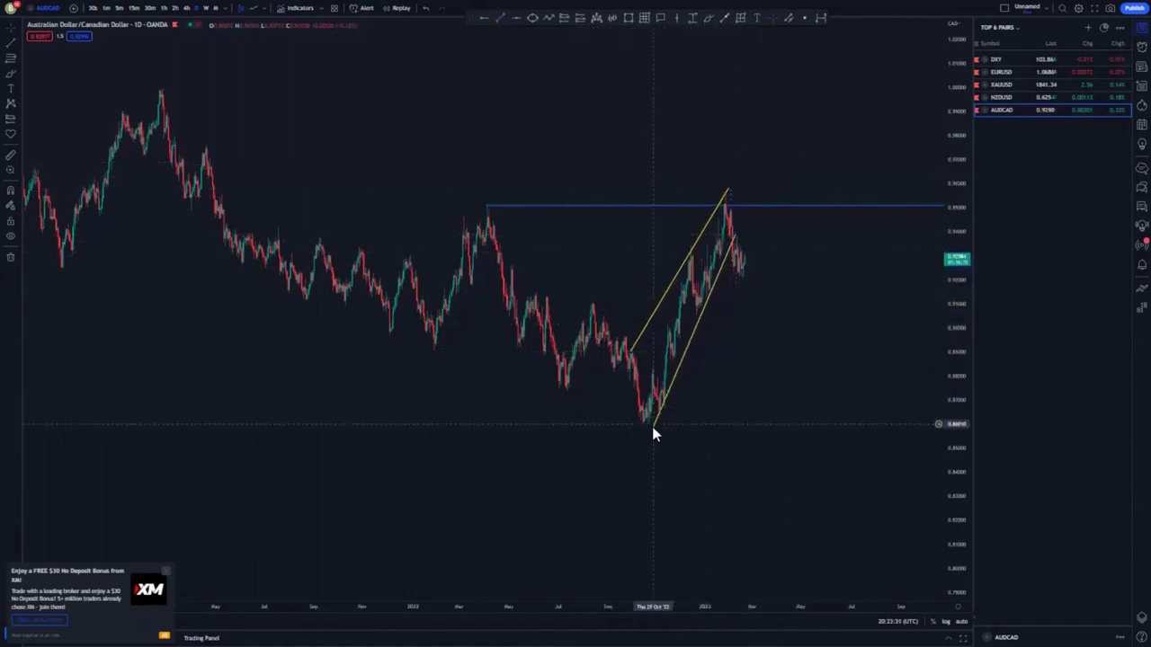
drag(653, 426, 657, 416)
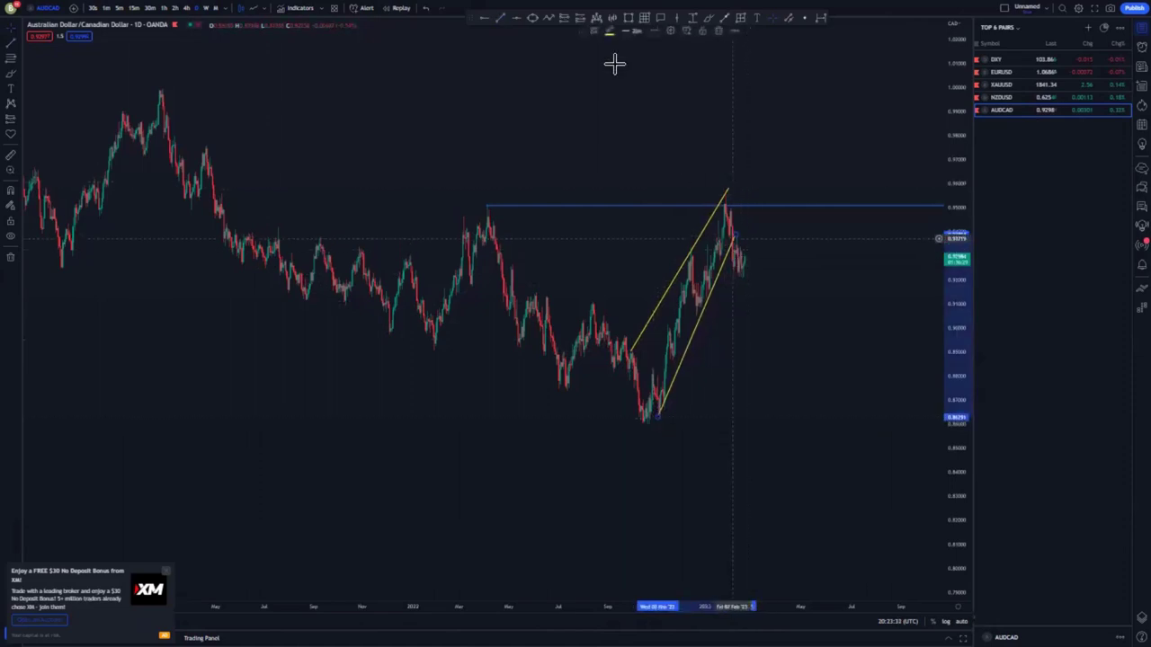
Draw a horizontal ray at about 0.861 from the October 2022 low and switch to the 4-hour chart.
click(479, 19)
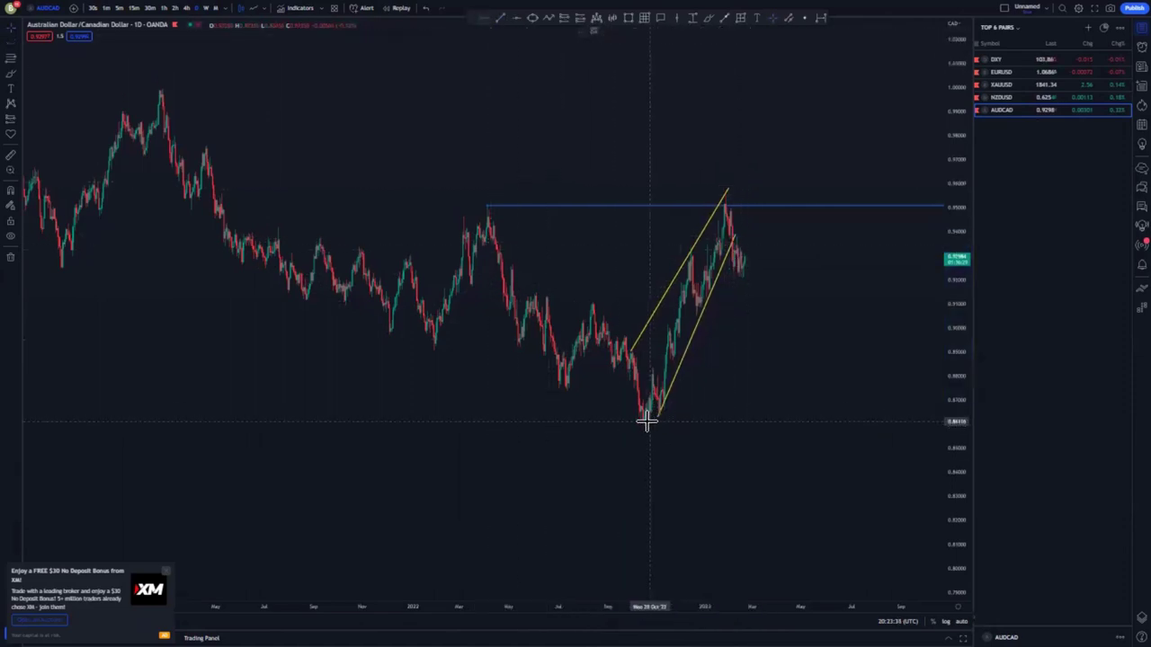
click(644, 422)
scroll(771, 385, down, 1)
scroll(688, 327, up, 1)
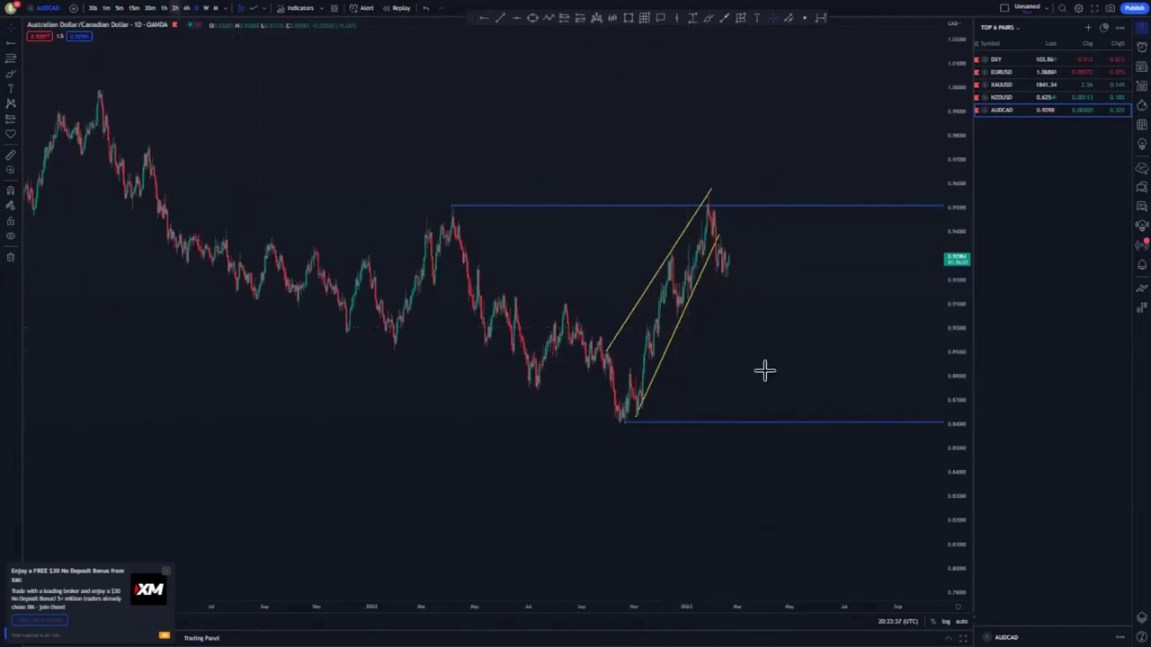
click(187, 8)
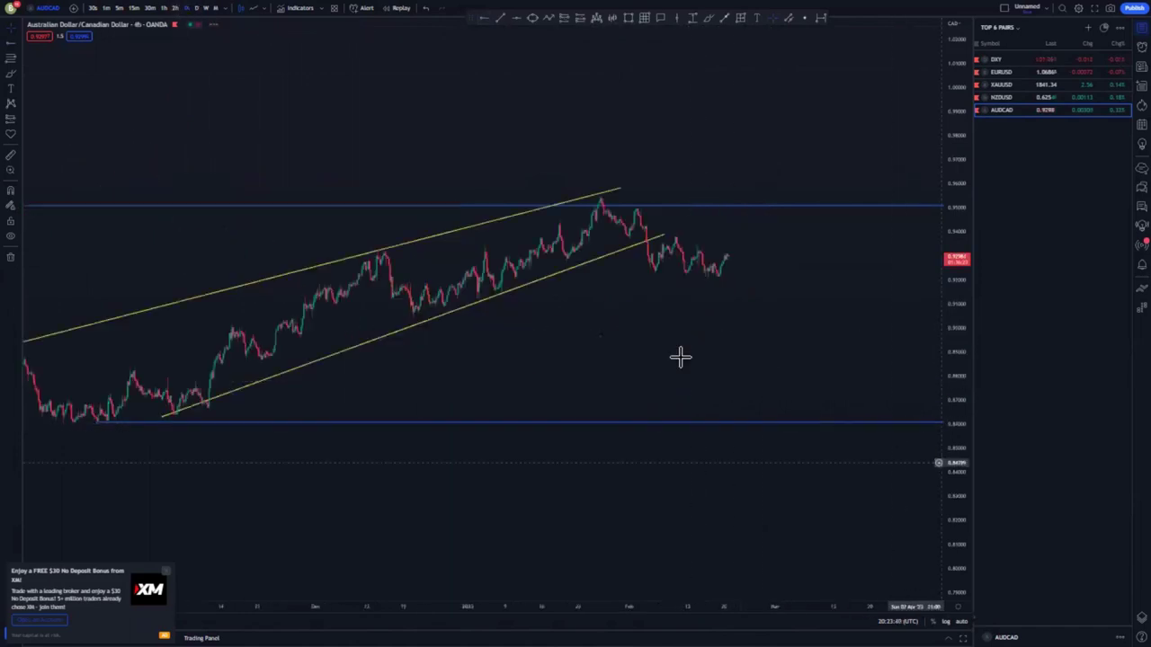
Adjust the upper rising trend line to run from about 0.888 in early October 2022 to about 0.965 on 1 February 2023.
drag(681, 357, 876, 351)
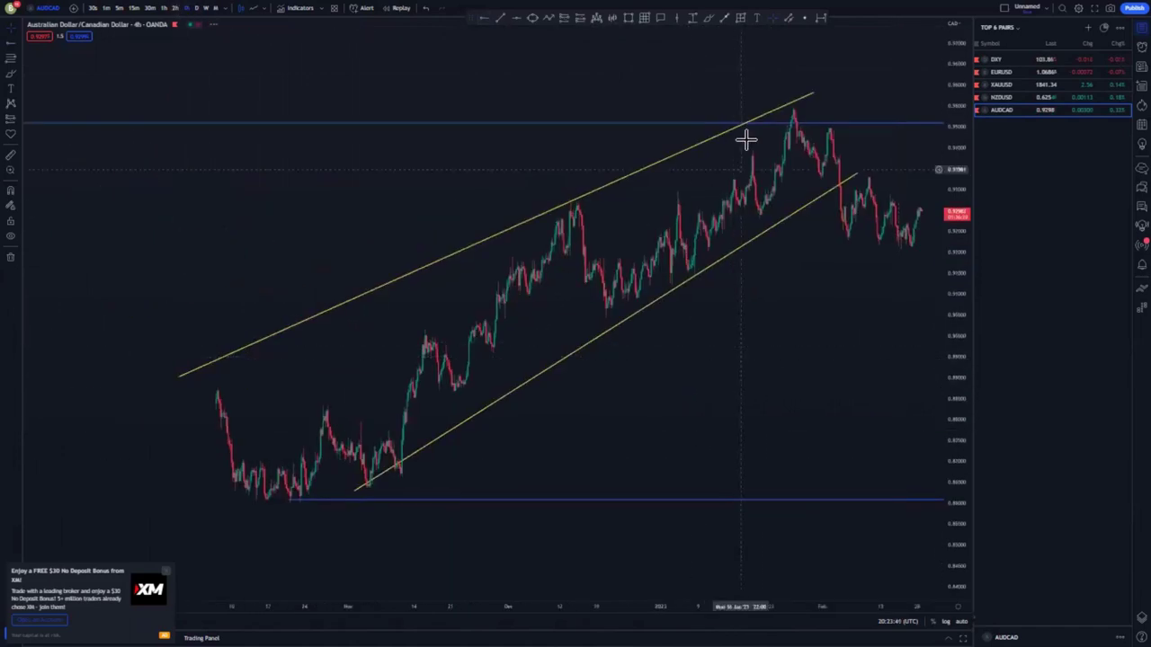
drag(814, 90, 819, 81)
click(819, 83)
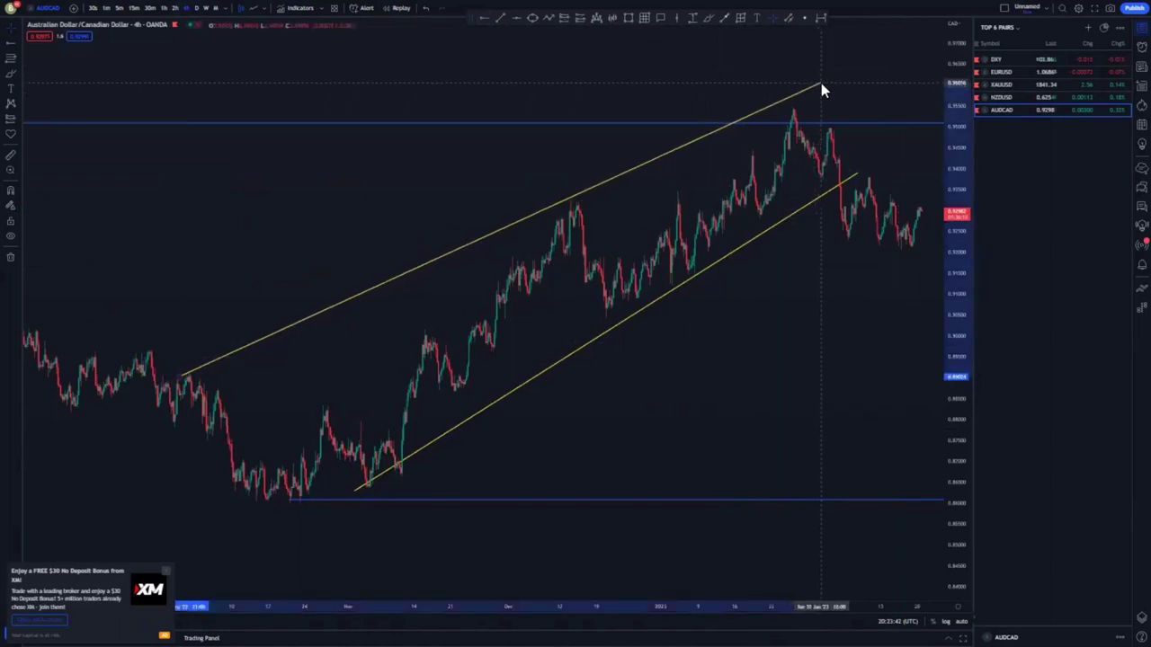
drag(194, 385, 214, 385)
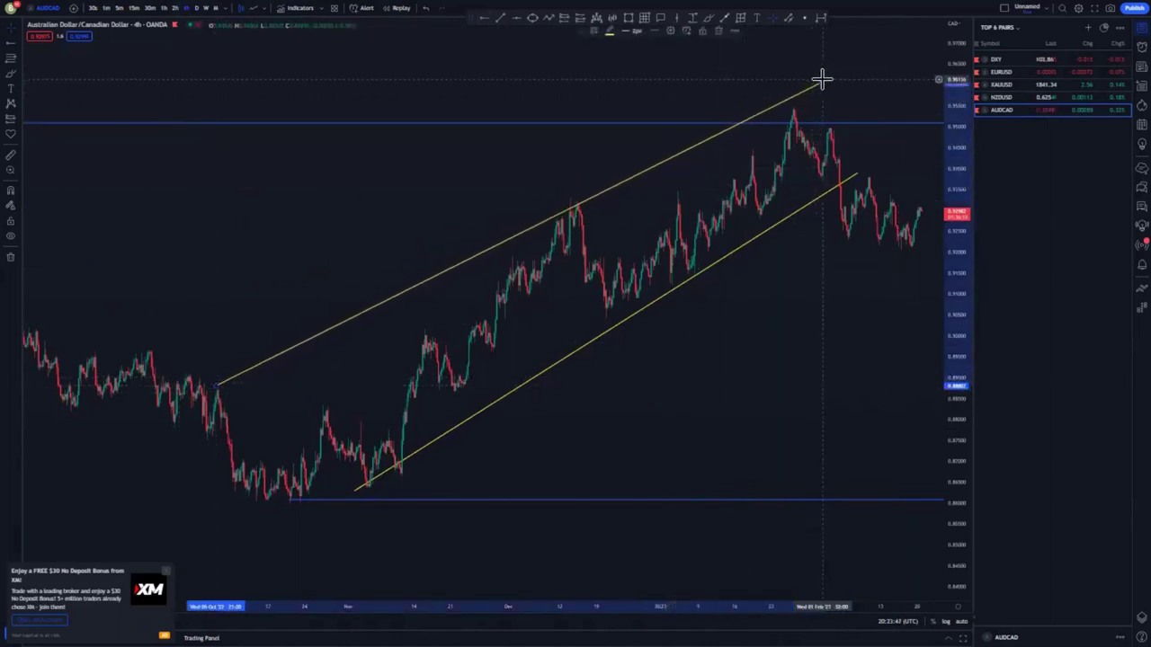
drag(821, 85, 826, 62)
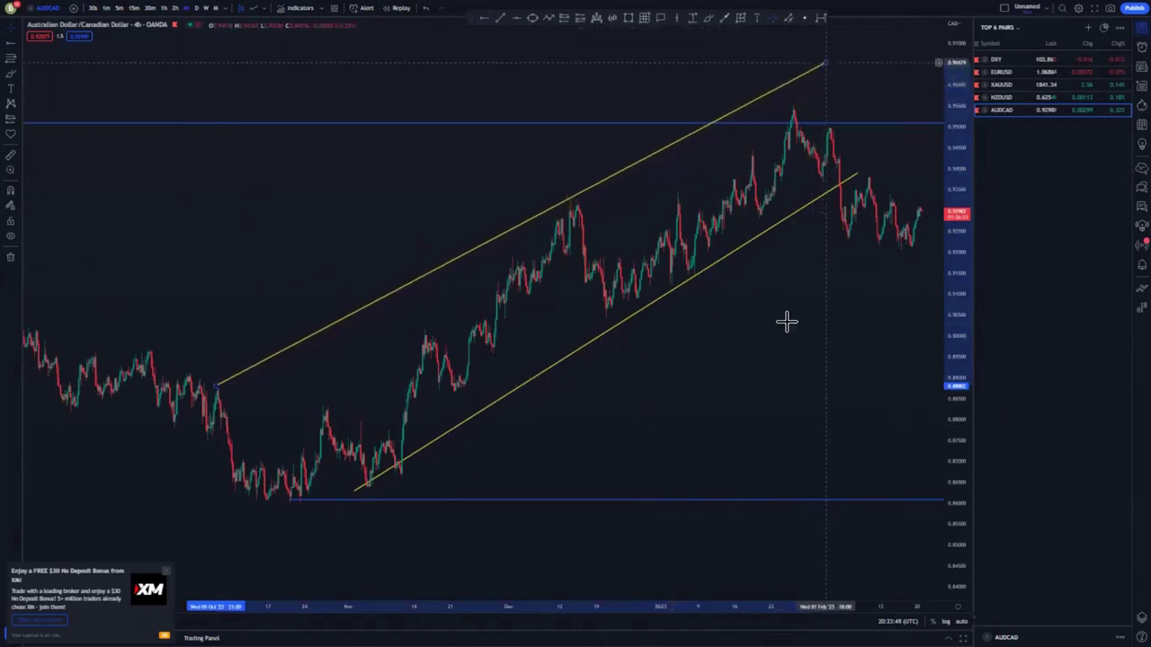
Adjust the lower rising trend line to run from about 0.860 in early November 2022 to about 0.938 in early February 2023.
drag(786, 321, 683, 278)
drag(251, 443, 258, 457)
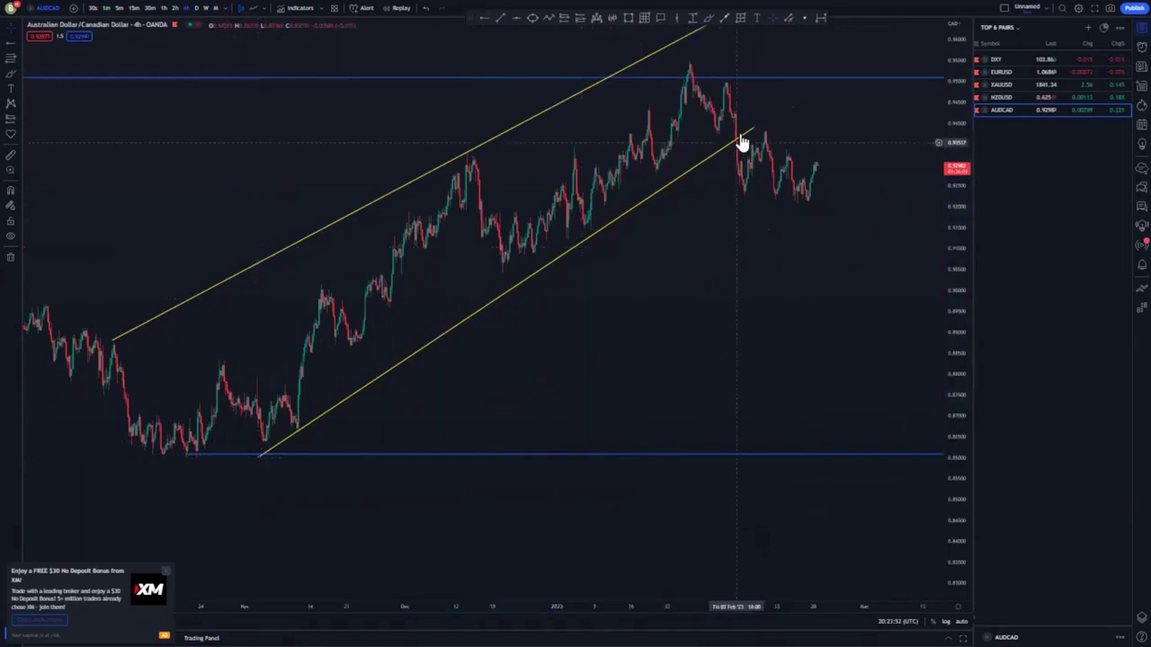
drag(752, 129, 734, 132)
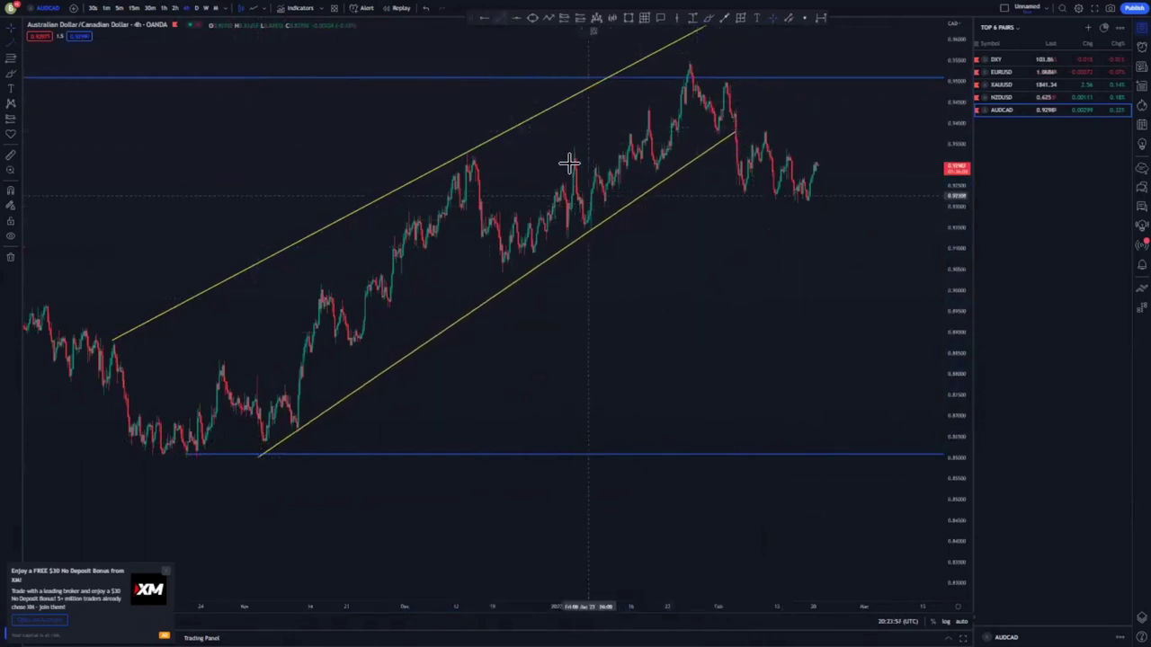
Draw two rising trend lines around the January 2023 rally, the upper from about 0.934 to 0.956, the lower from about 0.915 to 0.938.
click(695, 55)
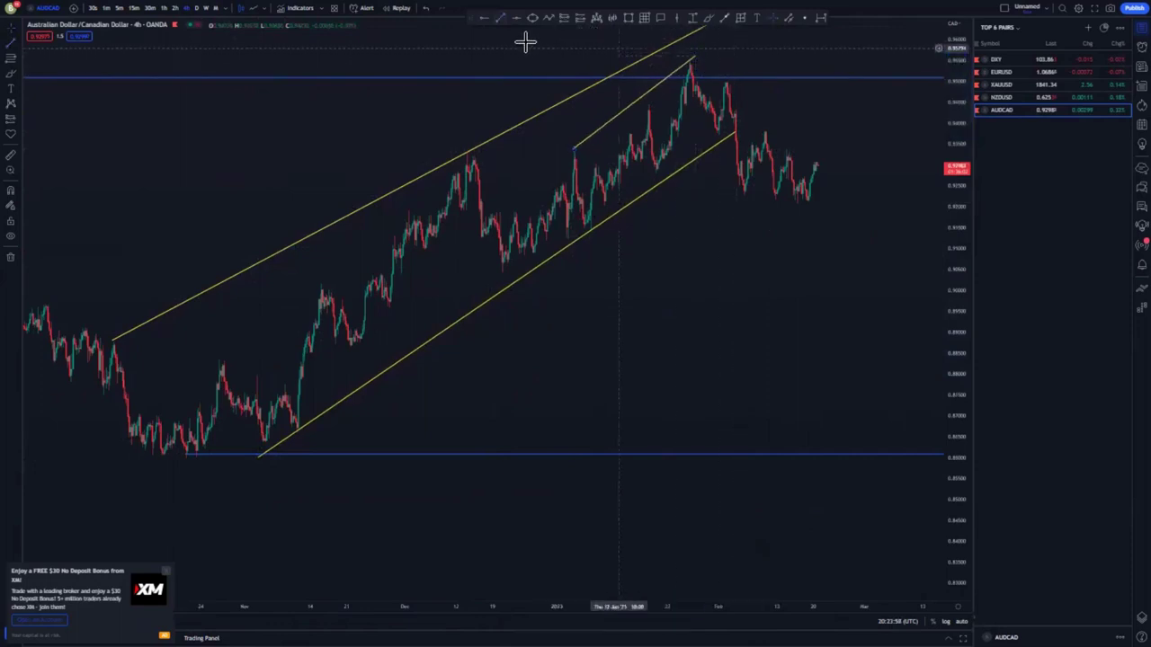
click(501, 18)
click(597, 226)
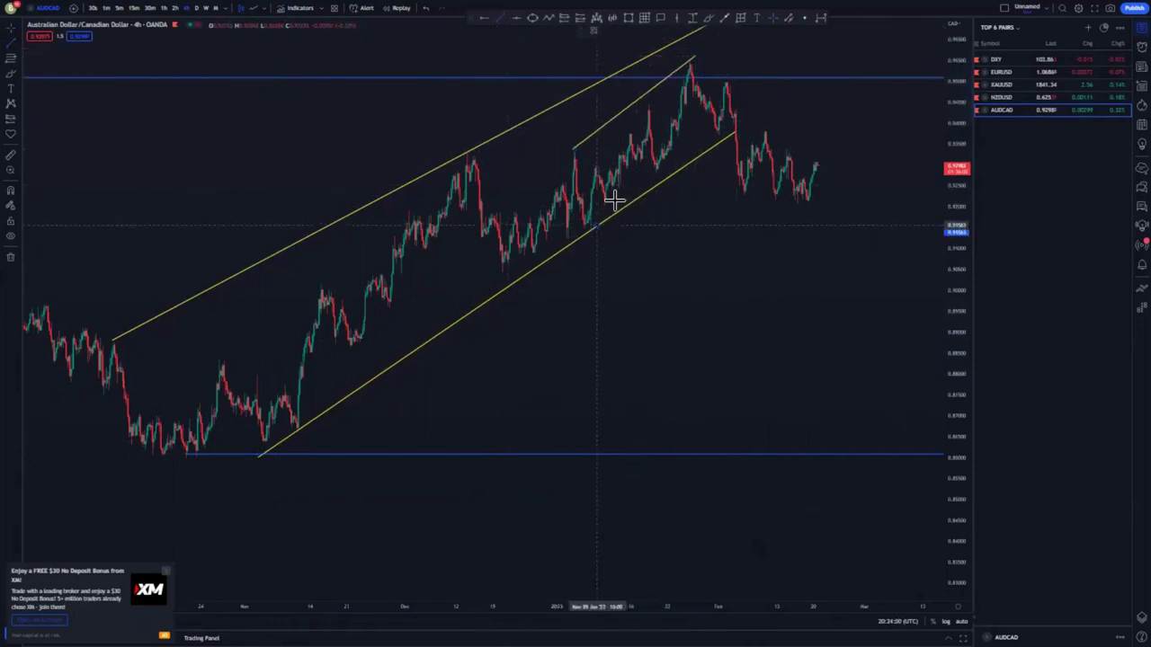
click(706, 130)
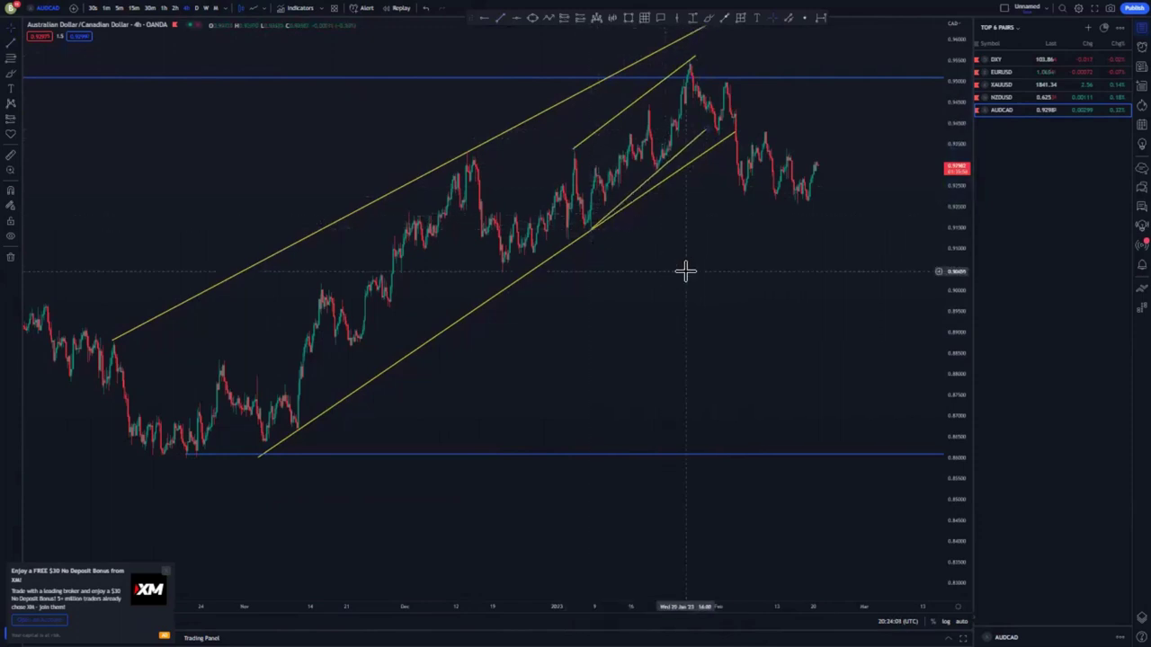
Switch the AUD/CAD chart to the 1-hour timeframe and frame the price action from January to February 2023.
scroll(717, 331, down, 3)
scroll(714, 330, up, 5)
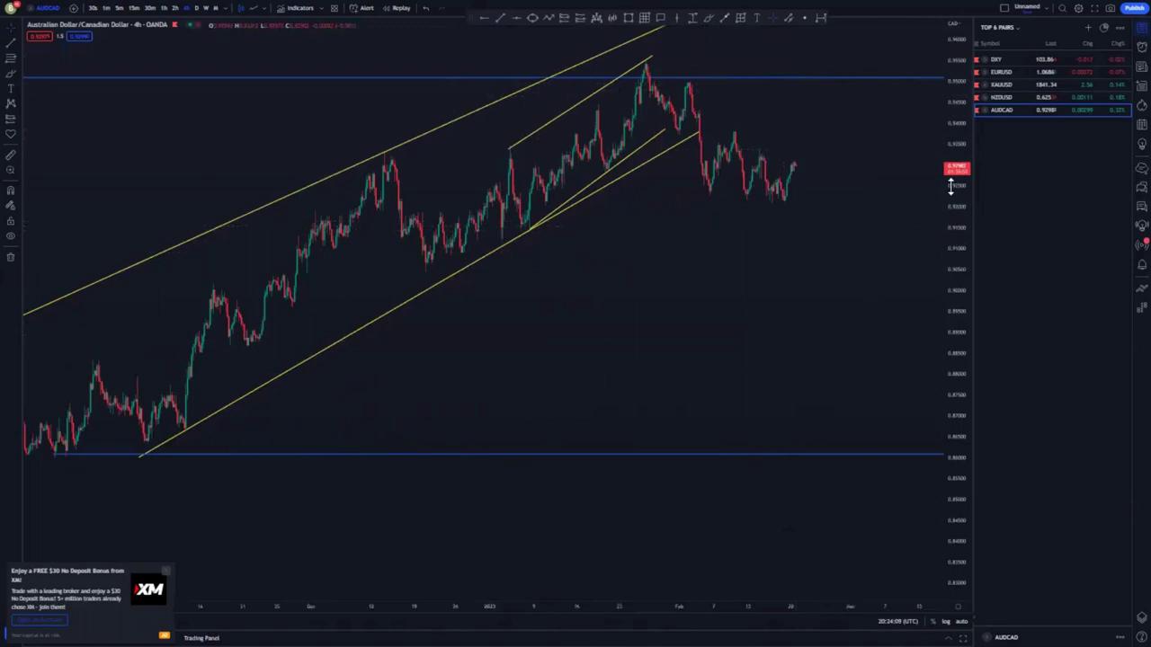
drag(951, 185, 951, 247)
scroll(828, 309, down, 3)
scroll(825, 311, up, 2)
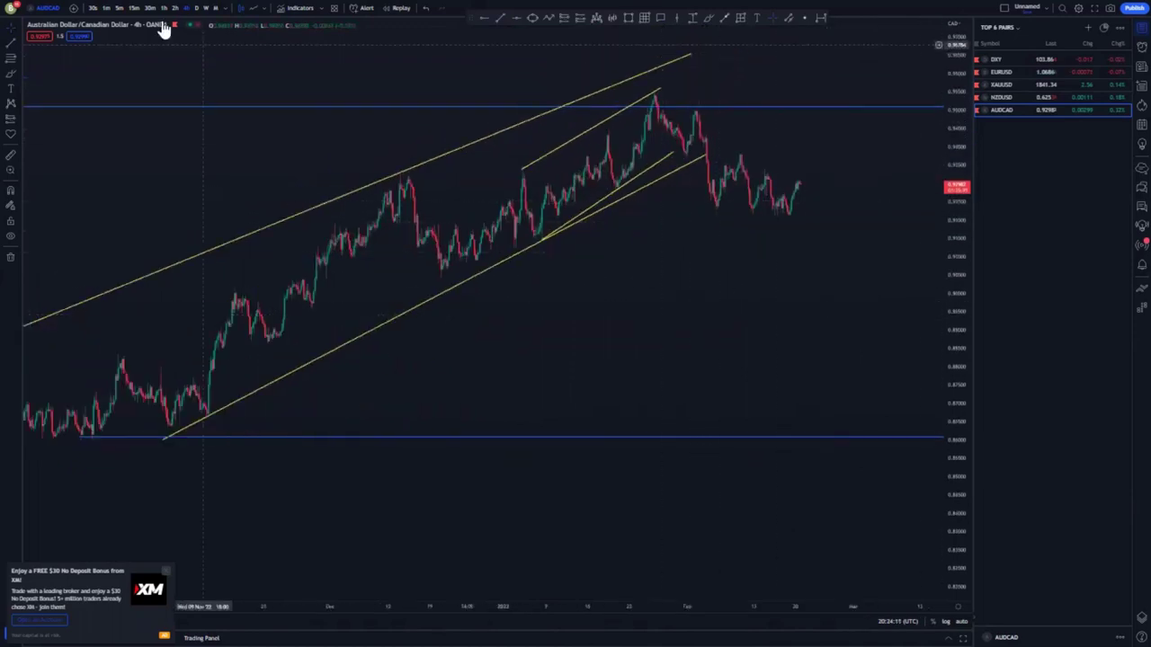
scroll(700, 364, up, 5)
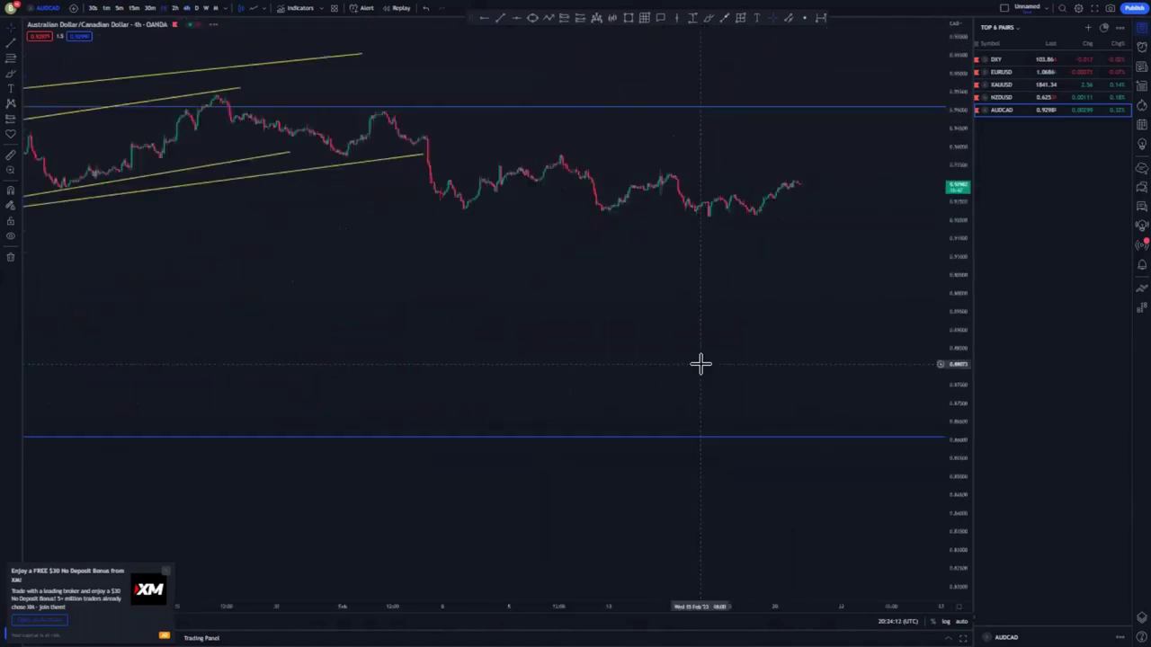
scroll(701, 364, down, 5)
drag(949, 268, 948, 171)
drag(757, 301, 733, 430)
scroll(732, 431, up, 3)
scroll(732, 431, up, 3)
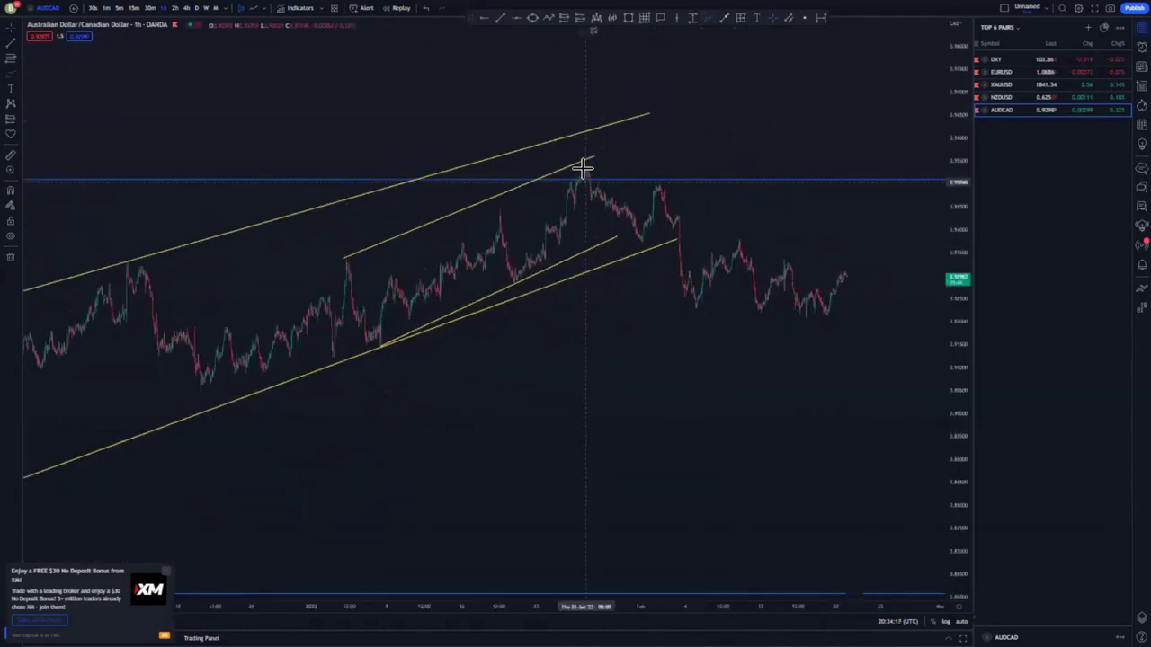
Brush over the swings down from the January 2023 high, circle the February consolidation and sketch a projected drop from about 0.933 to 0.873.
drag(585, 163, 631, 239)
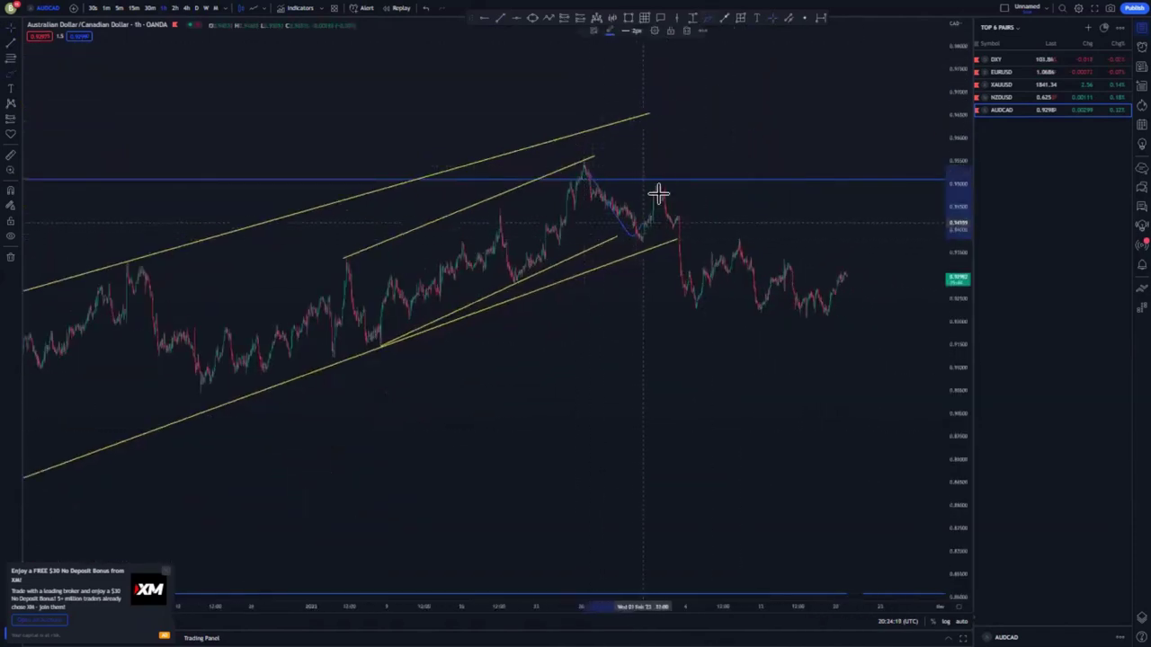
drag(664, 183, 694, 303)
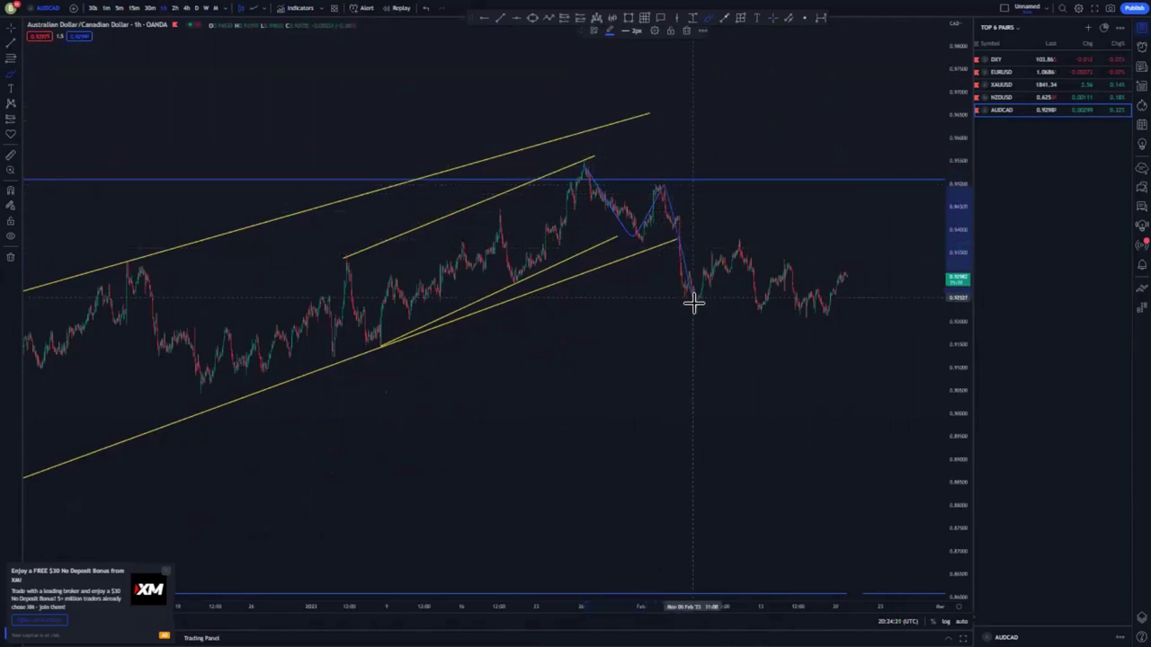
mouse_move(722, 253)
mouse_down()
mouse_move(745, 242)
mouse_move(832, 318)
mouse_move(853, 278)
mouse_move(689, 279)
mouse_move(855, 266)
mouse_up()
drag(853, 268, 857, 537)
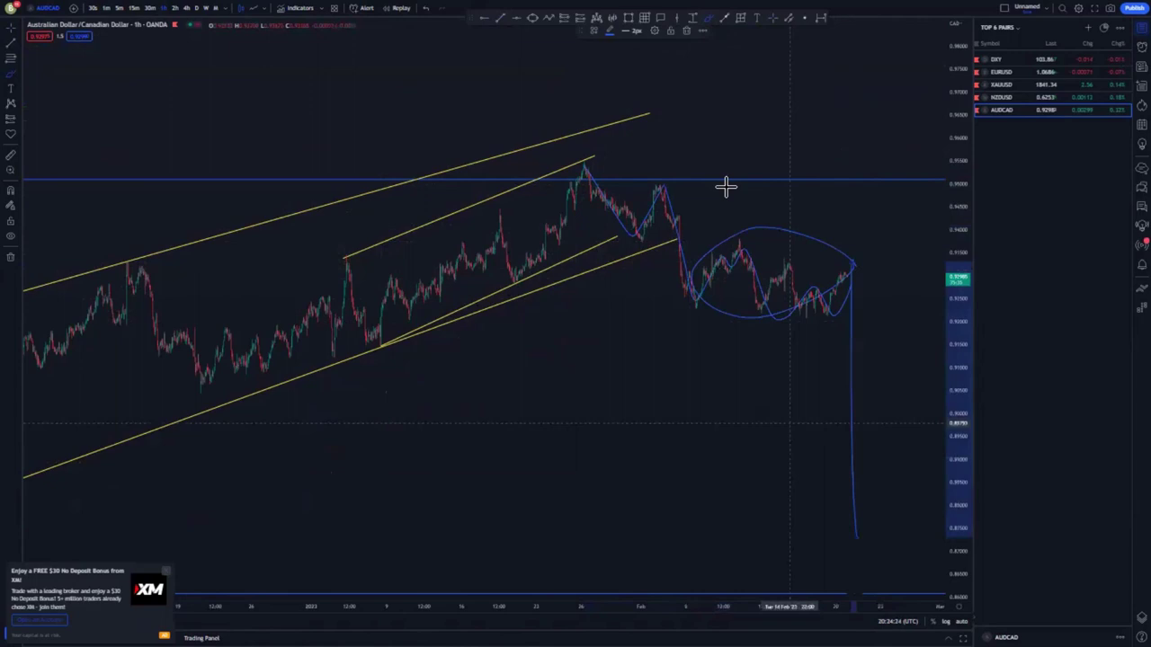
Remove the projected drop and the other brush strokes over the decline and consolidation.
click(686, 32)
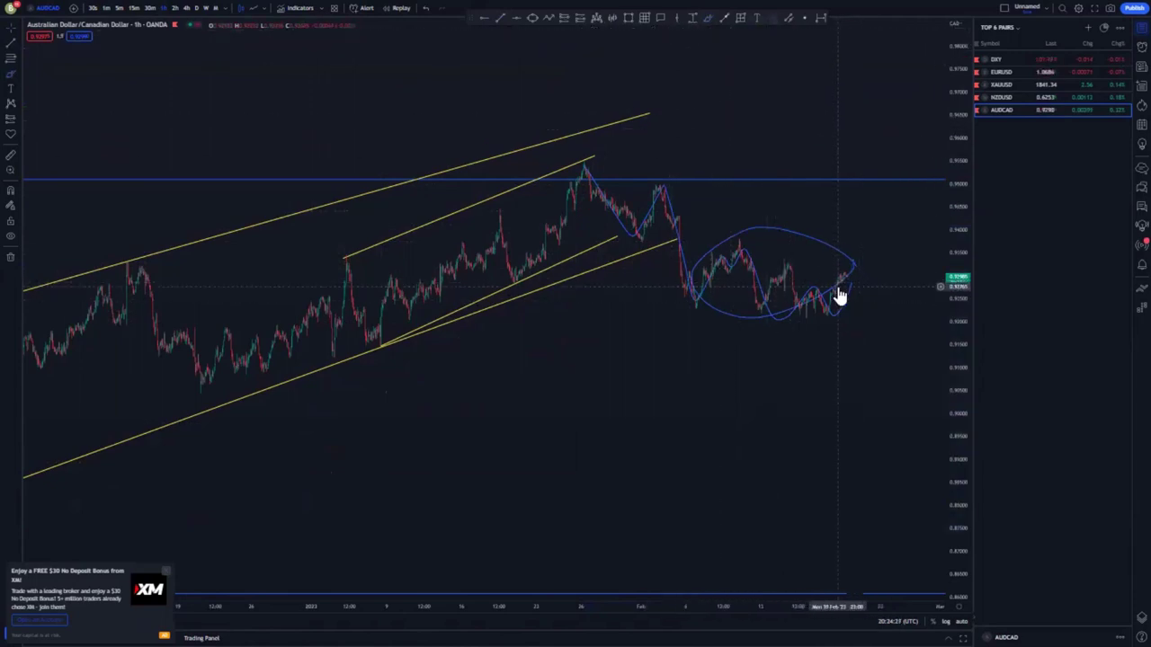
click(424, 12)
click(424, 12)
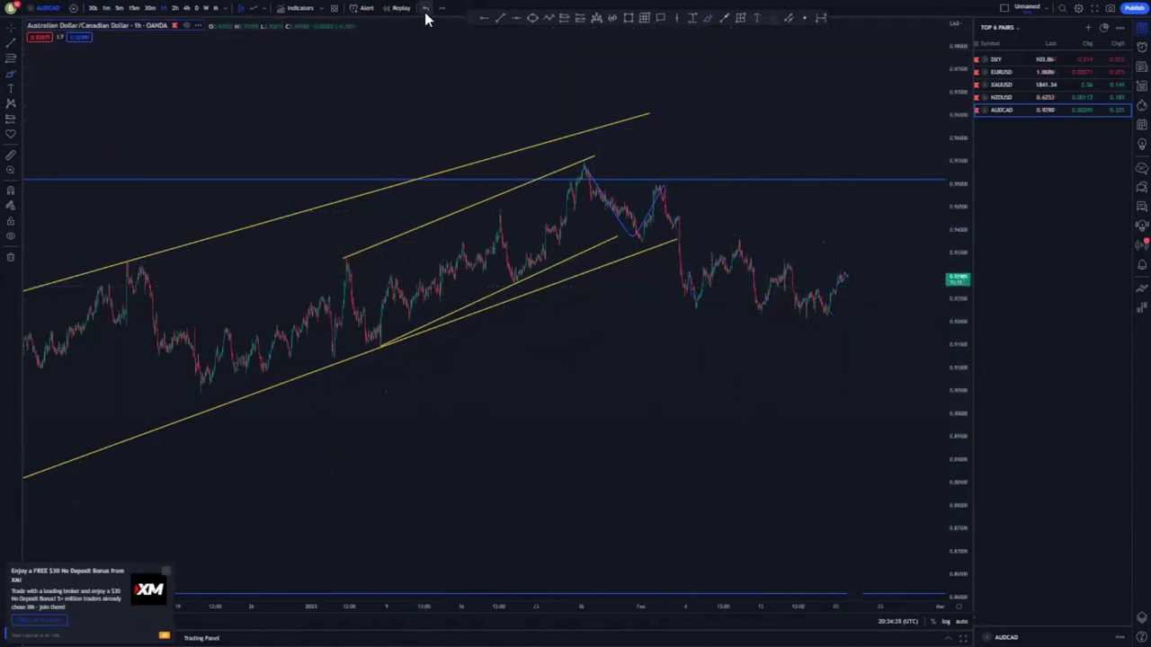
click(425, 11)
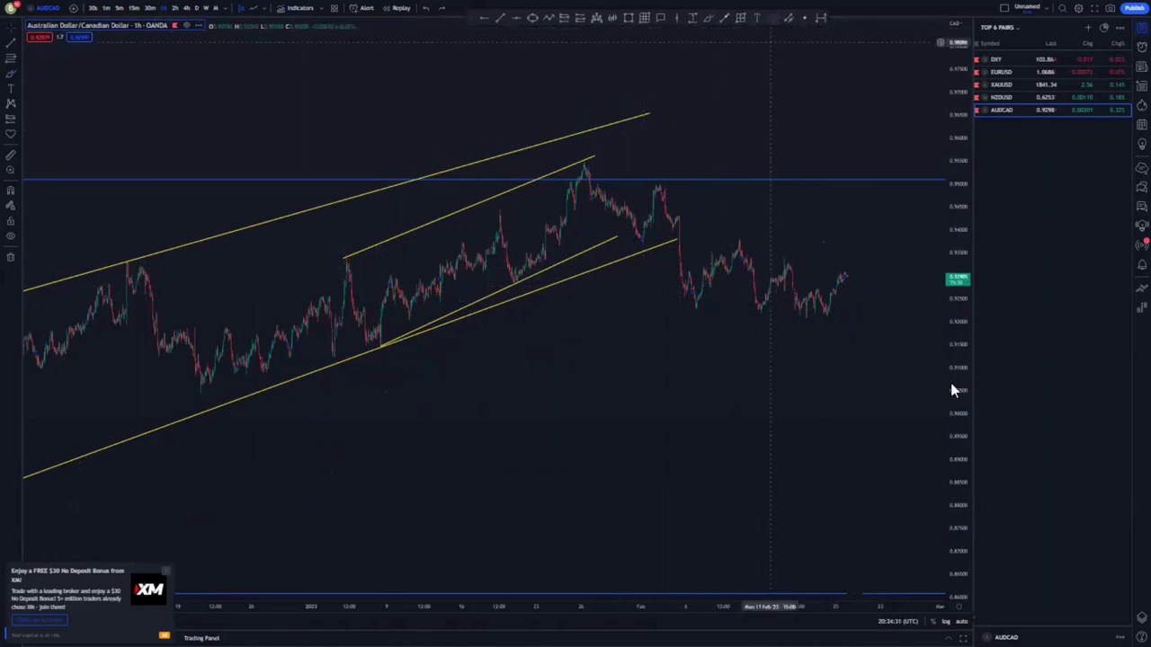
Draw a horizontal ray at about 0.915 from the early January 2023 low, then delete it.
drag(944, 298, 944, 236)
scroll(591, 441, up, 4)
drag(485, 371, 367, 383)
scroll(640, 416, up, 6)
scroll(368, 383, down, 9)
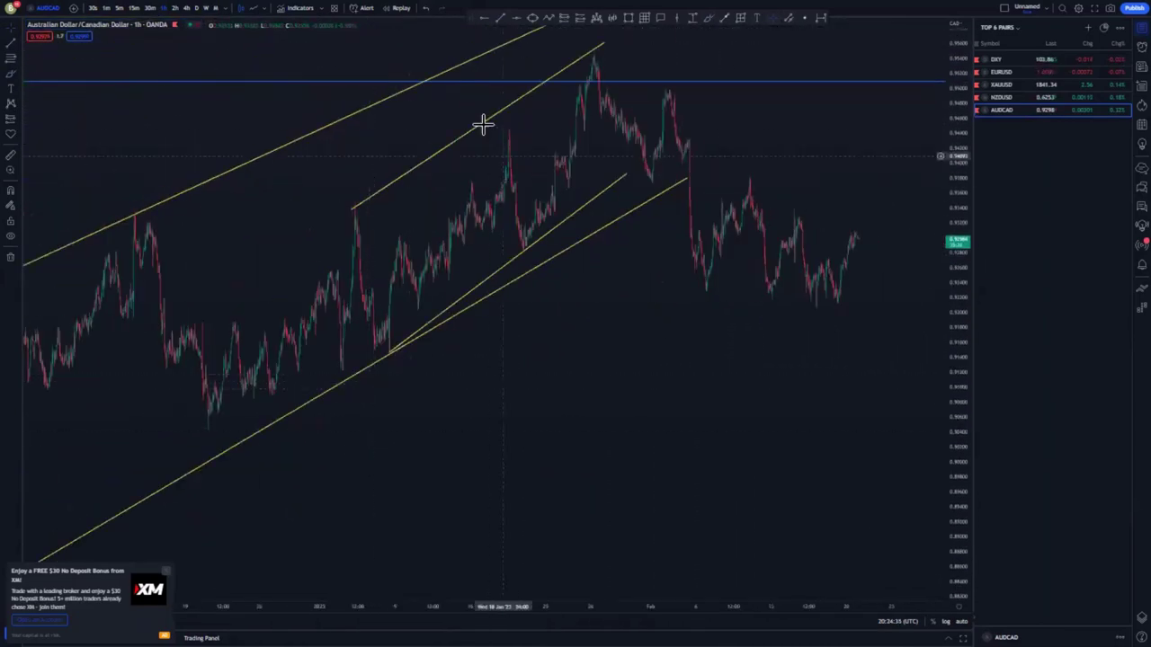
click(389, 352)
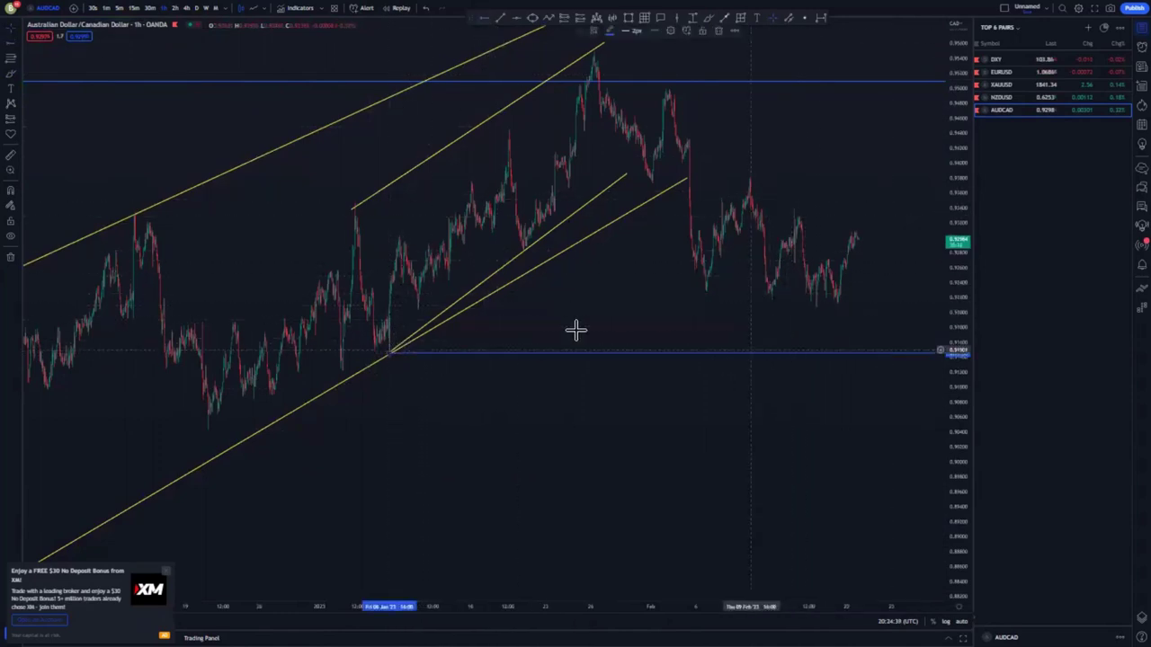
key(Delete)
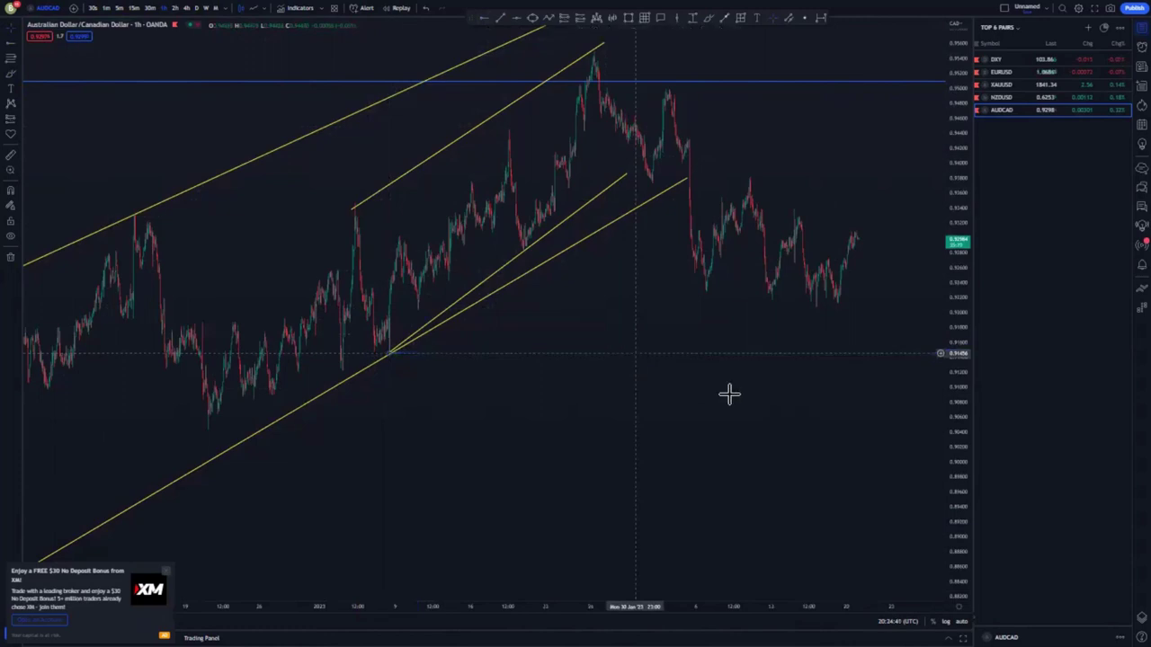
Draw a slightly falling trend line under the February 2023 lows, from about 0.923 to about 0.920.
scroll(745, 391, up, 6)
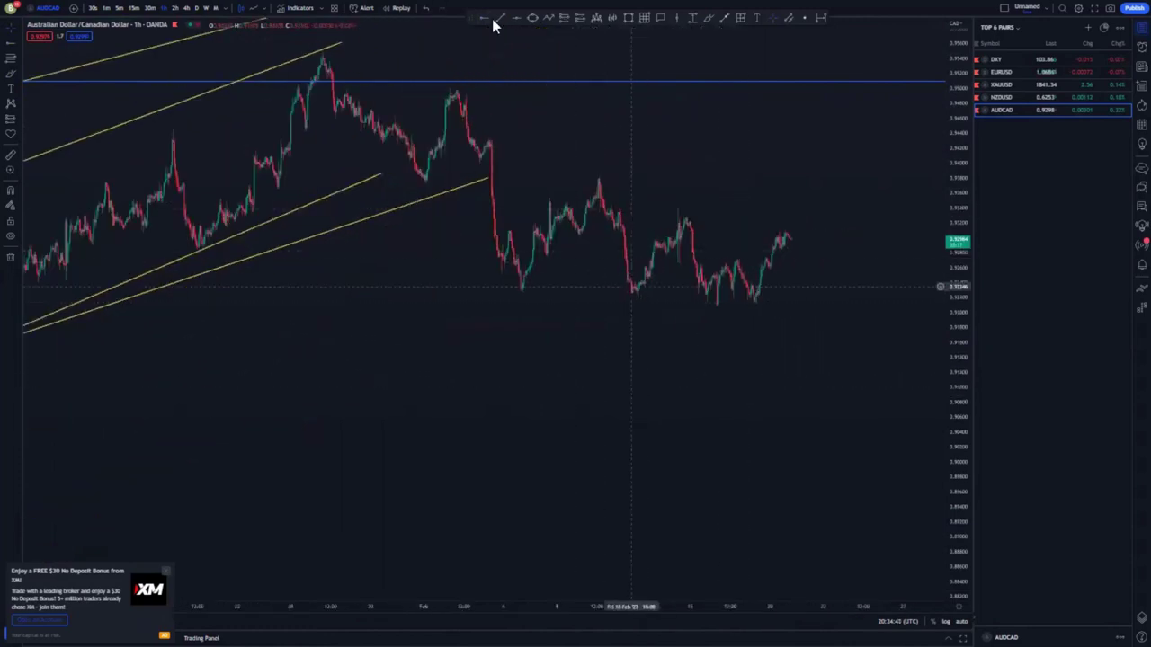
click(523, 289)
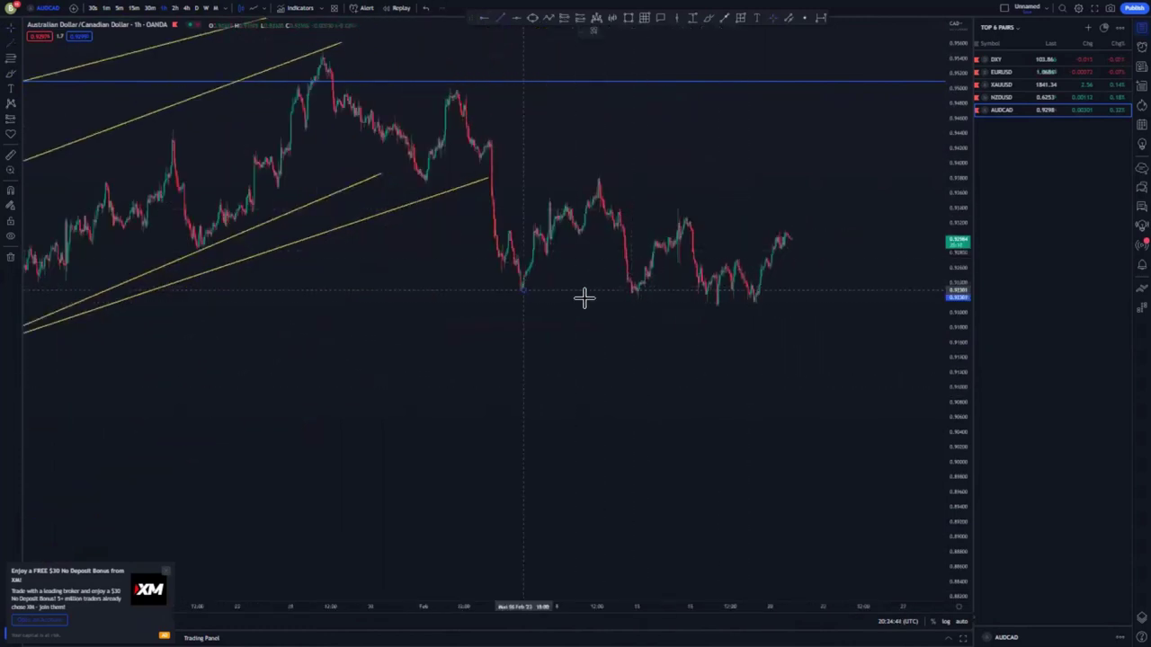
click(774, 313)
click(736, 343)
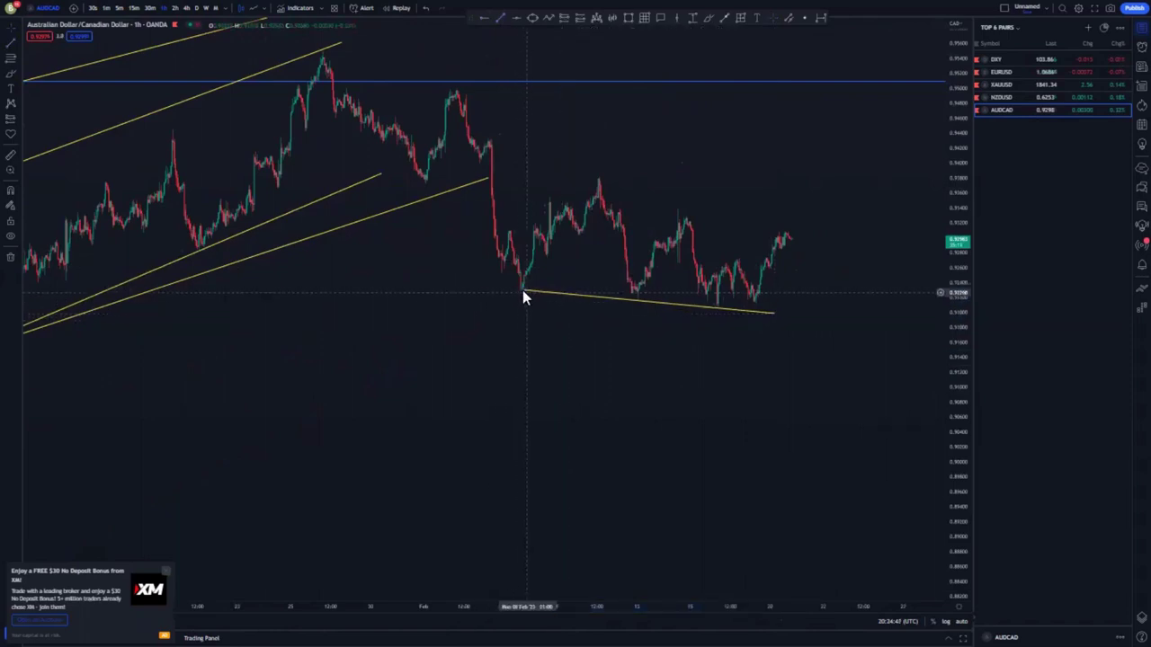
drag(525, 291, 513, 292)
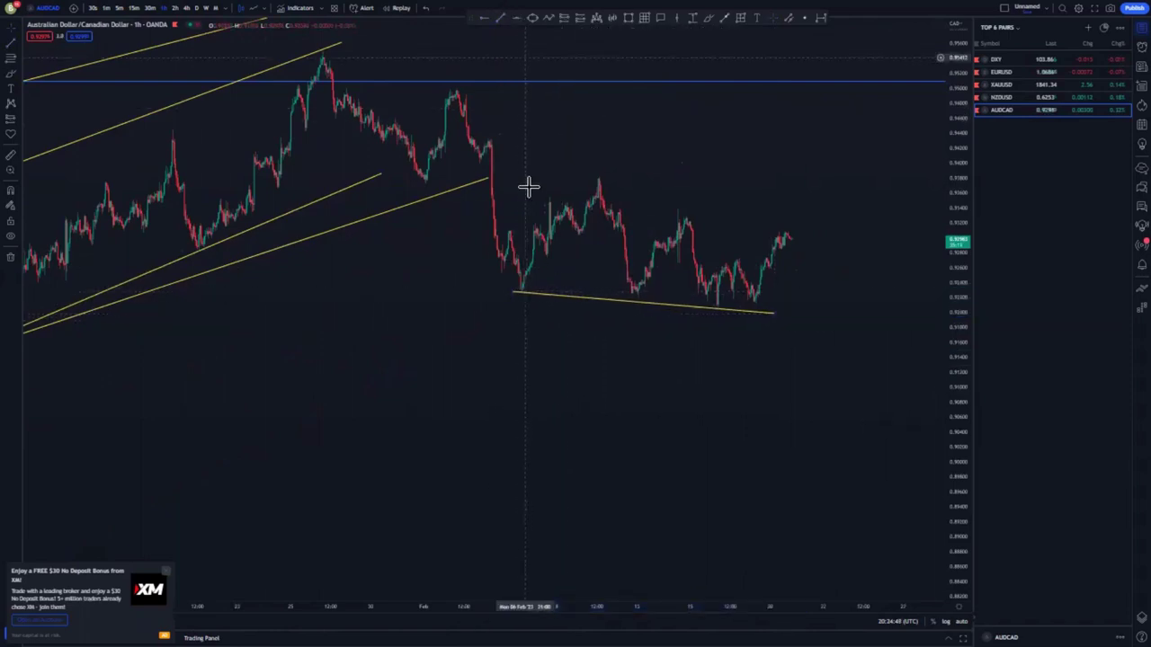
Draw a rising trend line from about 0.936 on 3 February to 0.942 on 20 February, and a horizontal ray at about 0.938 from the 9 February high.
drag(491, 191, 787, 152)
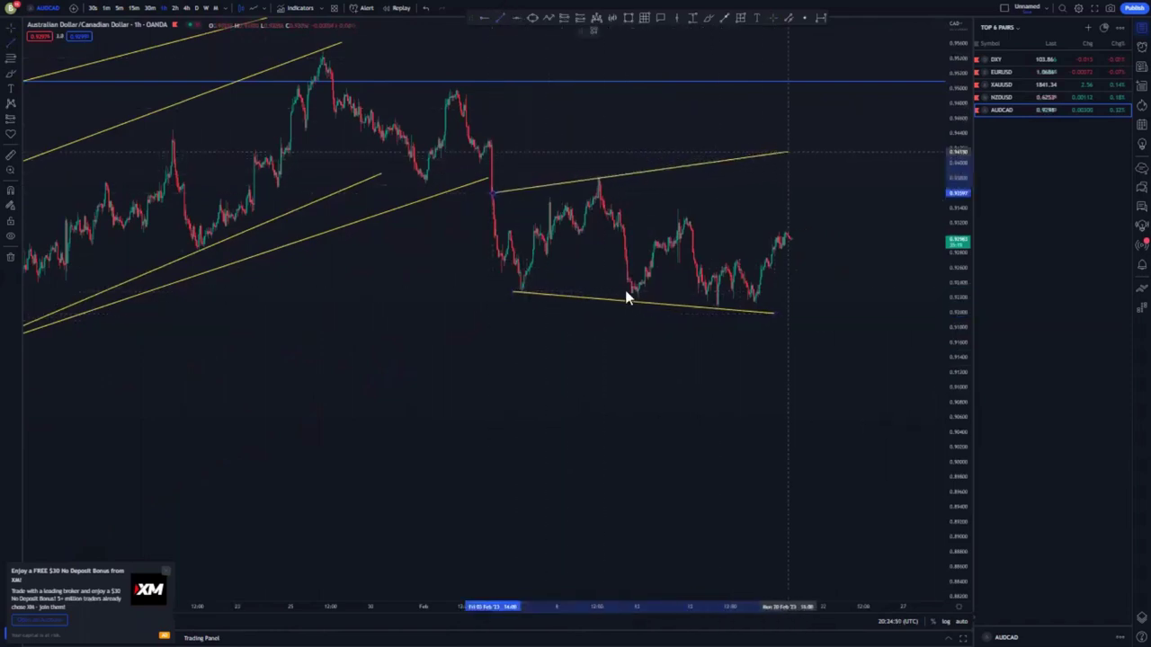
click(482, 19)
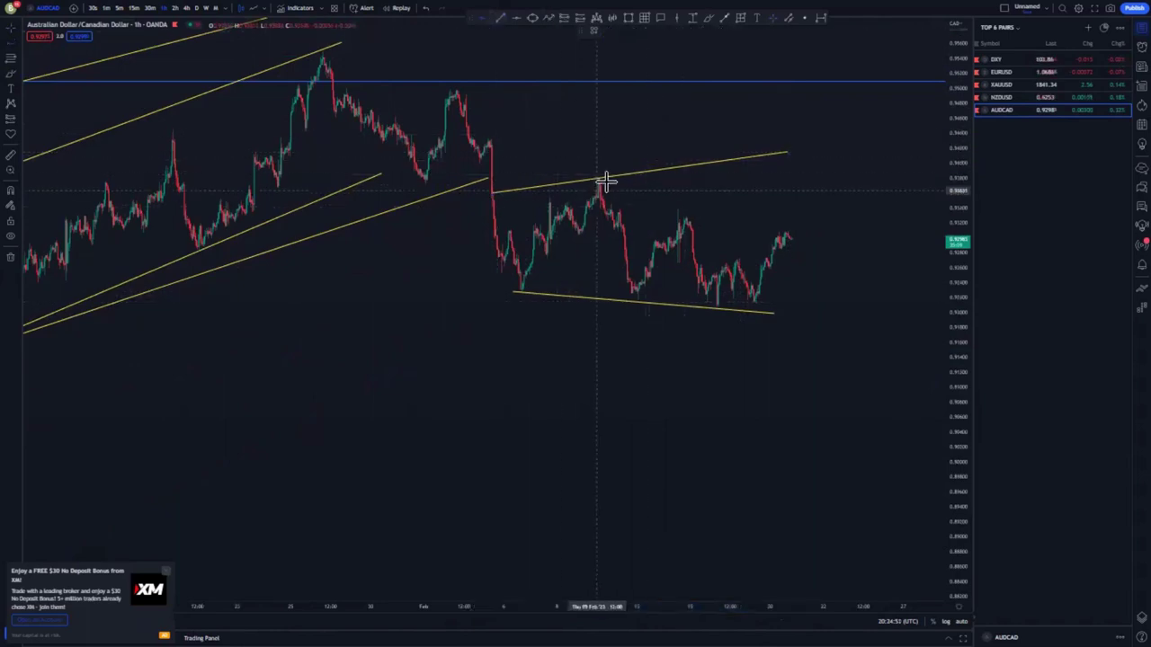
click(599, 179)
drag(756, 202, 663, 198)
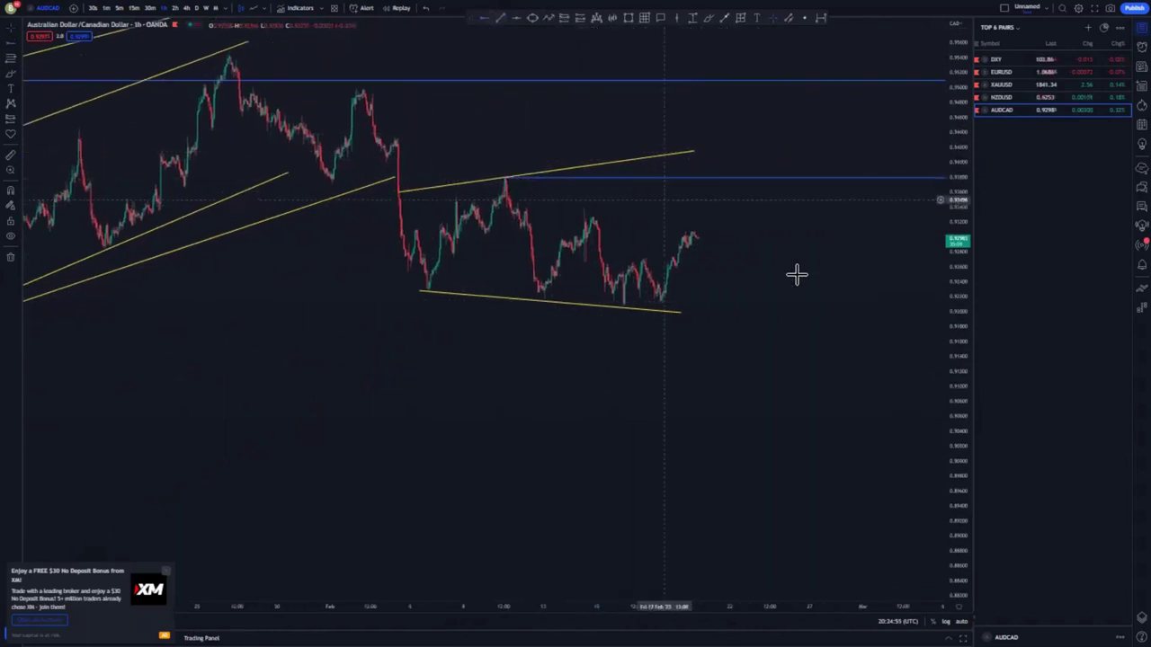
scroll(668, 242, down, 2)
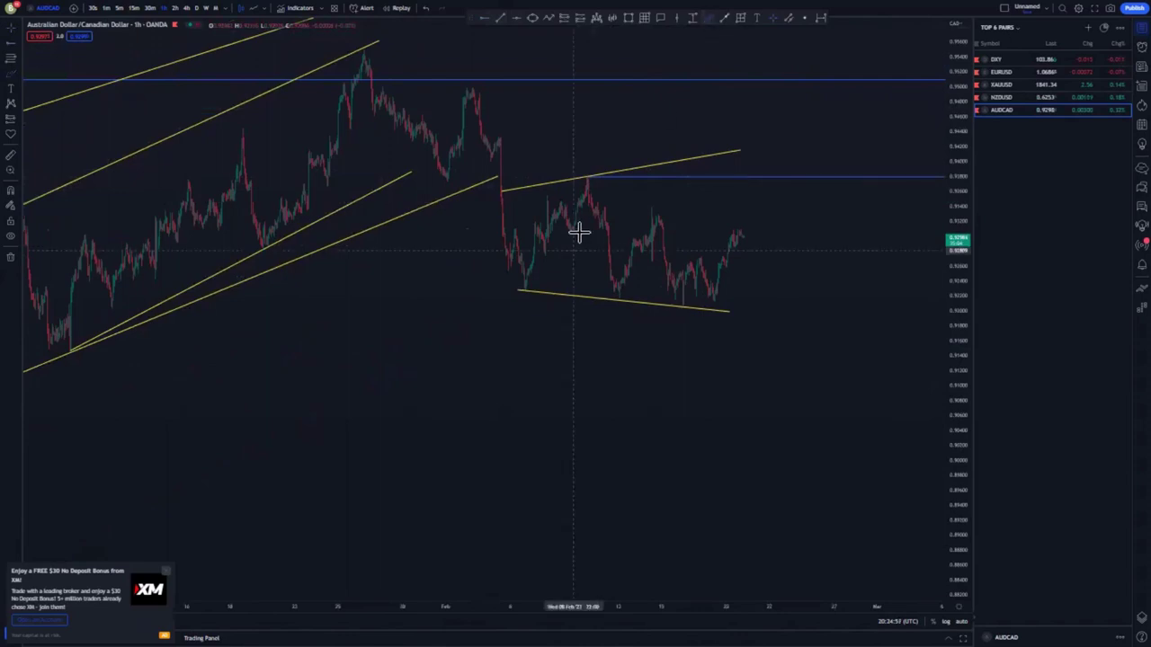
Brush circles around the February upper trend line's start, 9 February high and end, and around the horizontal ray near 20 February.
click(595, 176)
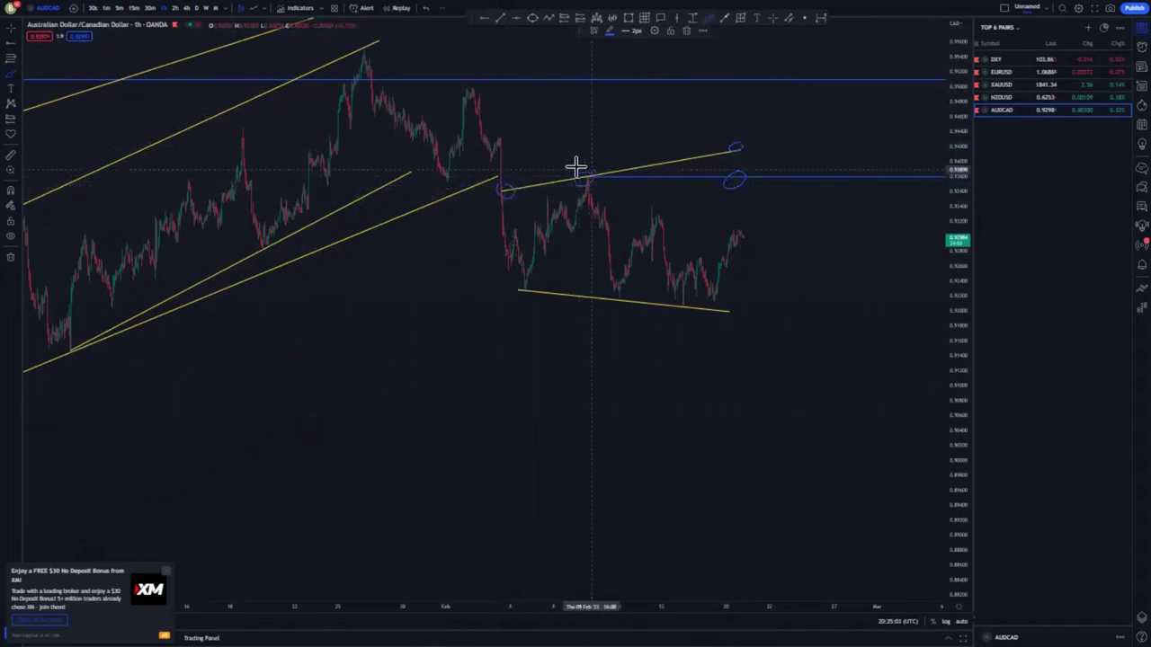
mouse_move(577, 167)
mouse_down()
mouse_move(593, 169)
mouse_move(587, 162)
mouse_up()
drag(736, 143, 725, 156)
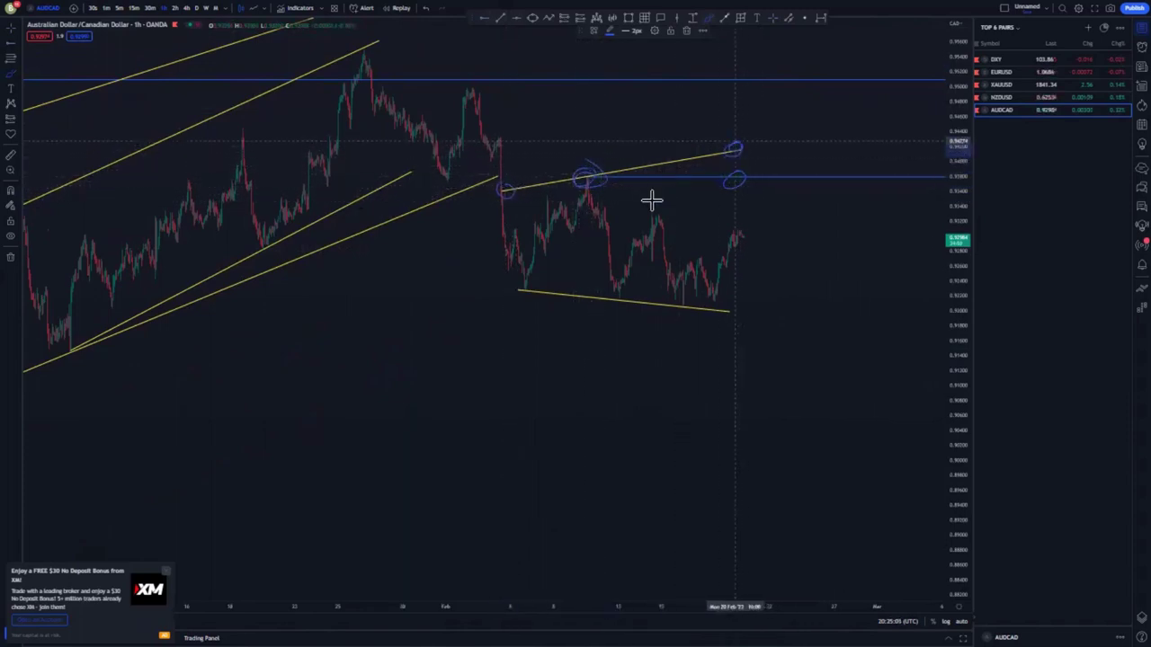
Delete the repeated circles on the upper trend line and the circle on the horizontal ray near 20 February.
click(688, 32)
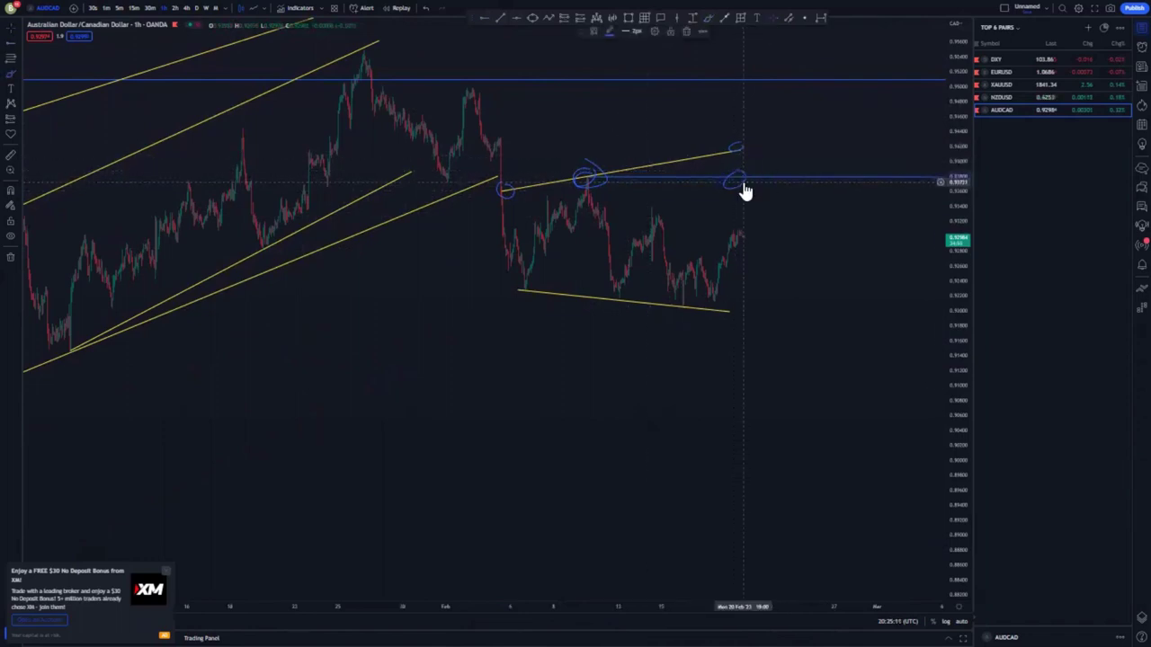
key(Delete)
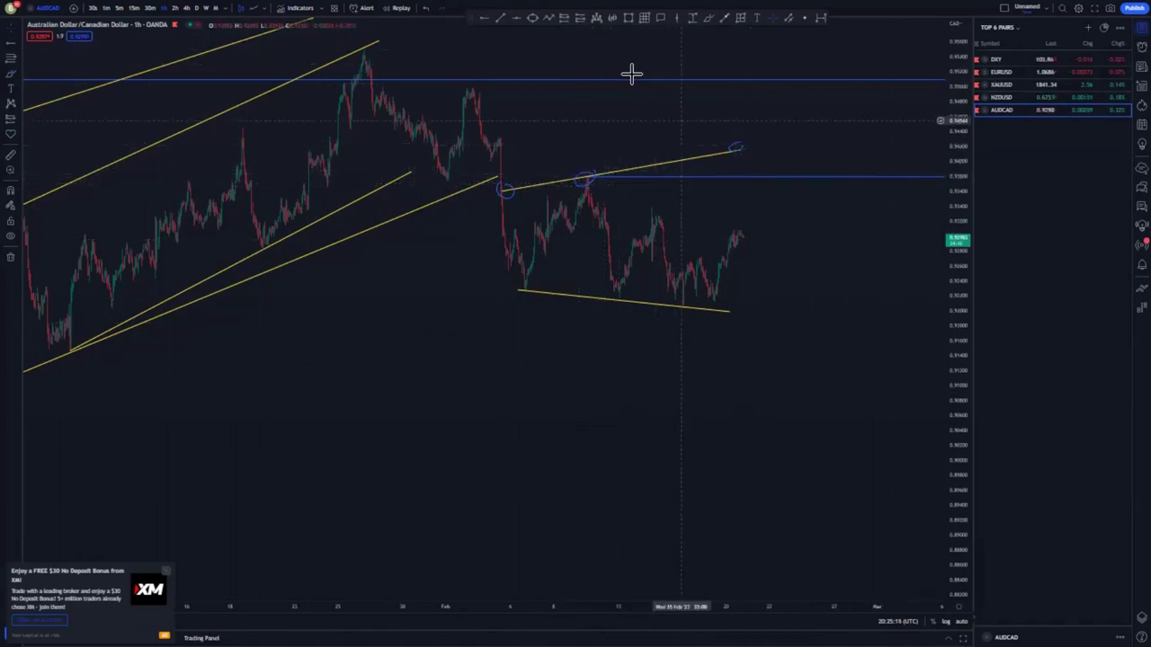
click(743, 238)
key(Escape)
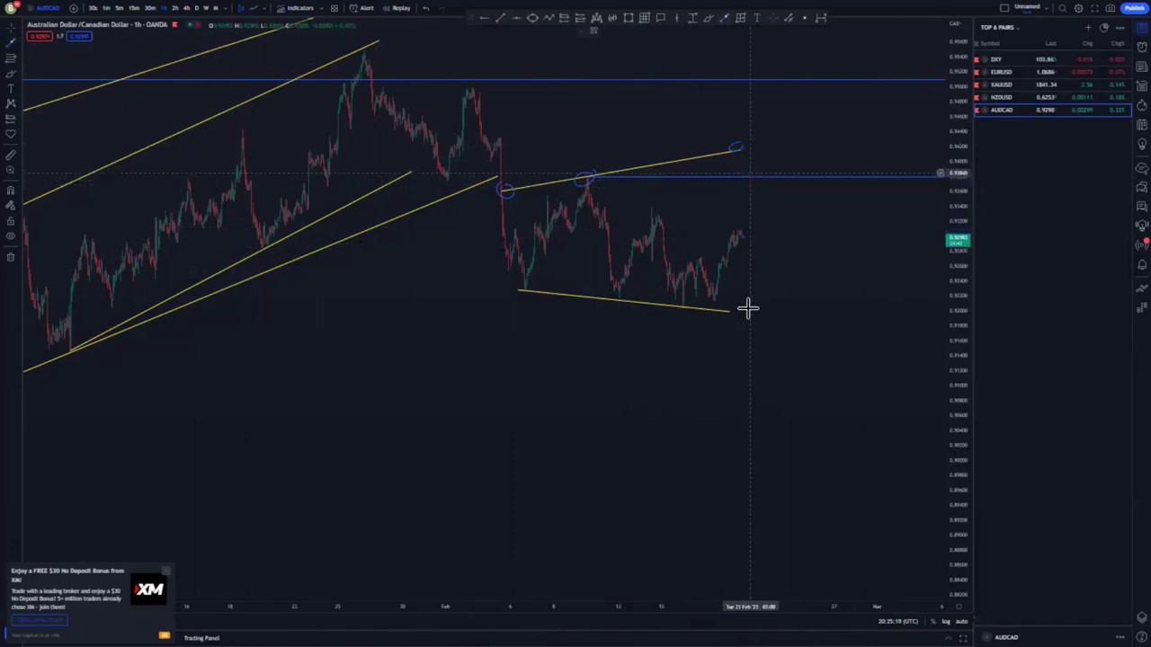
Copy the latest rise from the 17 February low as a bars pattern and place it climbing to the horizontal ray near 0.938.
scroll(747, 308, up, 6)
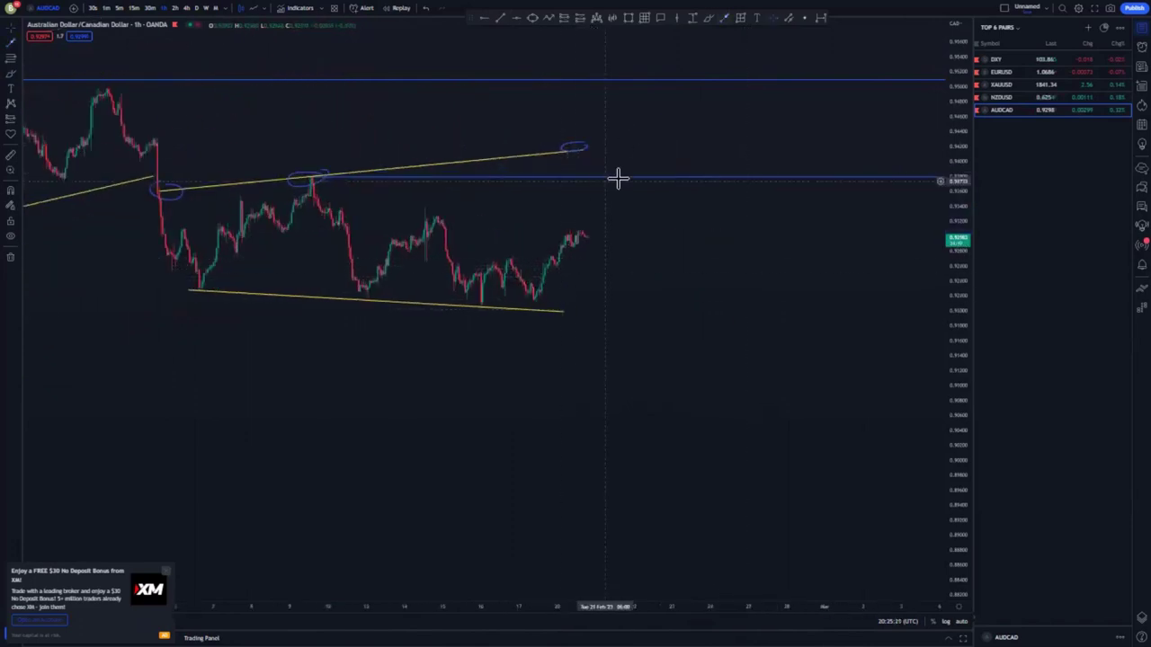
click(538, 296)
click(586, 240)
drag(580, 218, 604, 183)
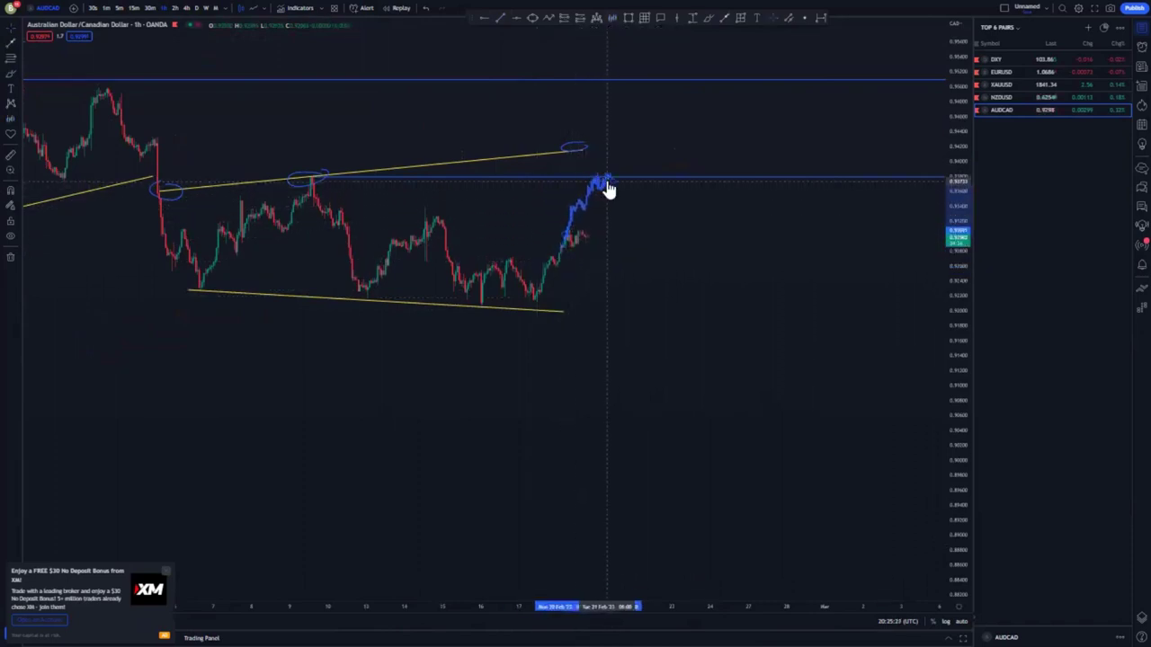
Delete the brush circles along the February upper trend line.
scroll(621, 300, down, 3)
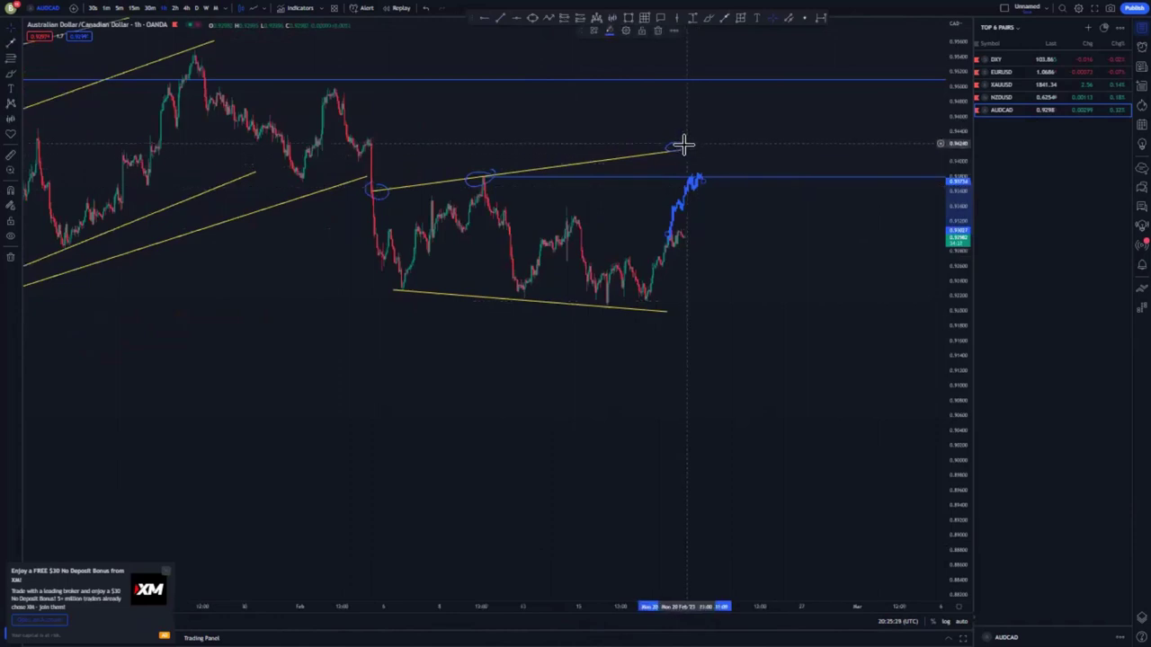
click(684, 149)
key(Delete)
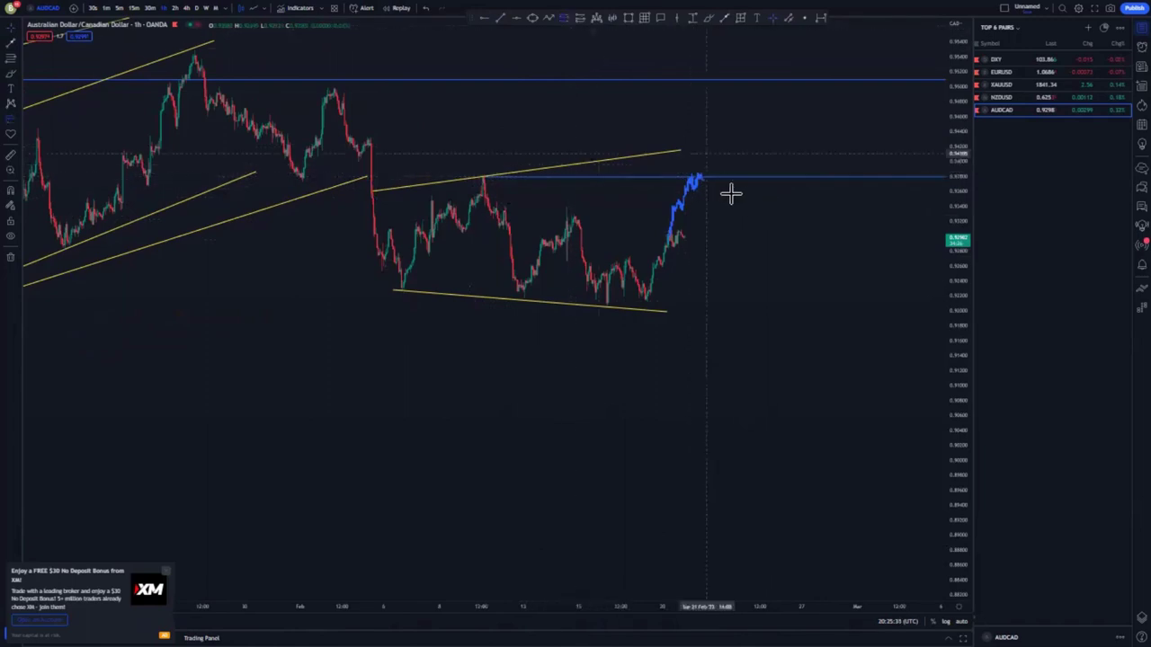
Place a short position at about 0.9366 at the bars pattern's end, with the stop at about 0.9426 and the target at about 0.920.
click(698, 180)
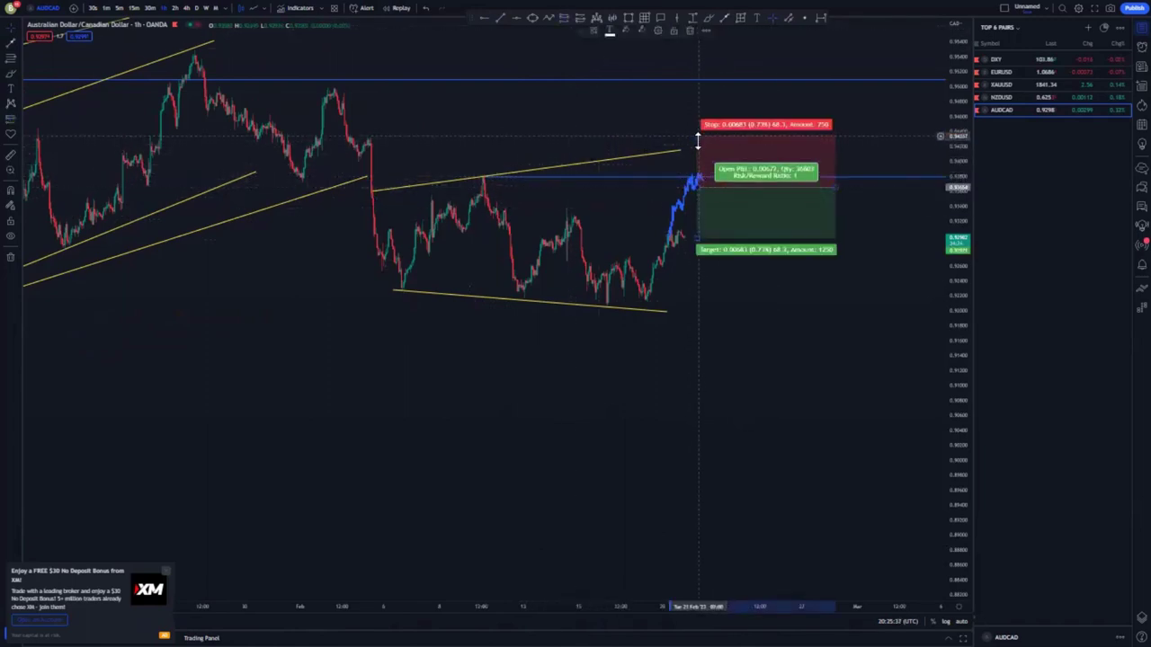
drag(698, 139, 699, 142)
click(700, 273)
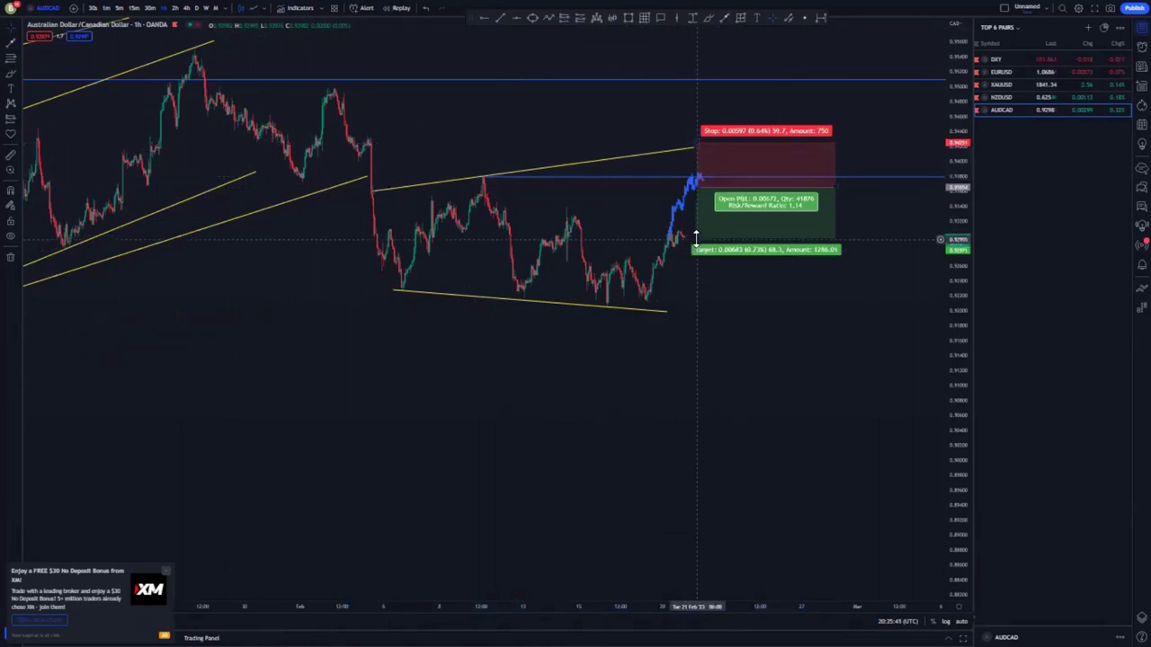
drag(695, 239, 690, 312)
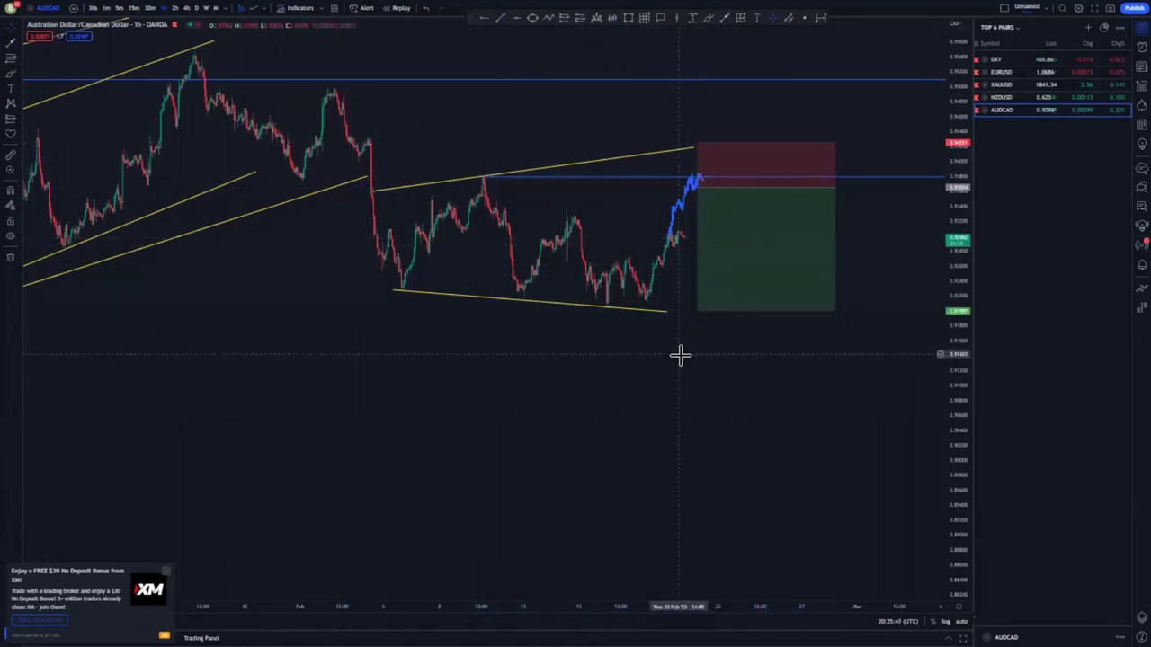
Draw an arrow falling from the horizontal ray near 0.938 to about 0.929, and set the short position's target to about 0.9297.
scroll(680, 355, down, 3)
drag(745, 392, 514, 329)
scroll(593, 355, down, 3)
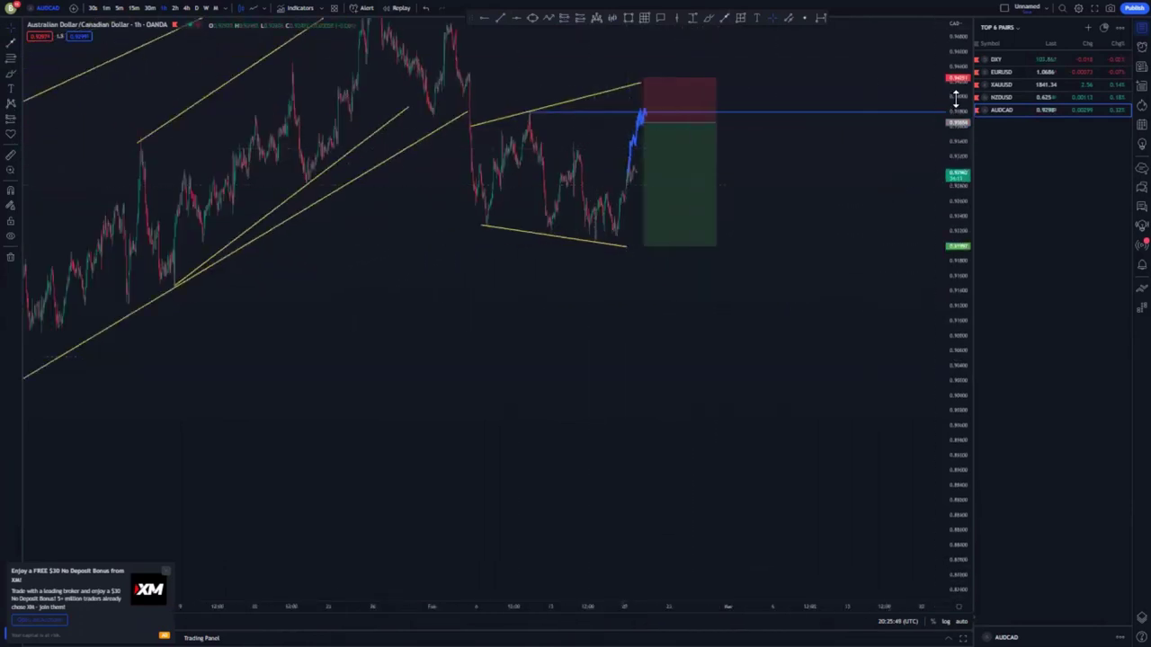
drag(956, 99, 956, 235)
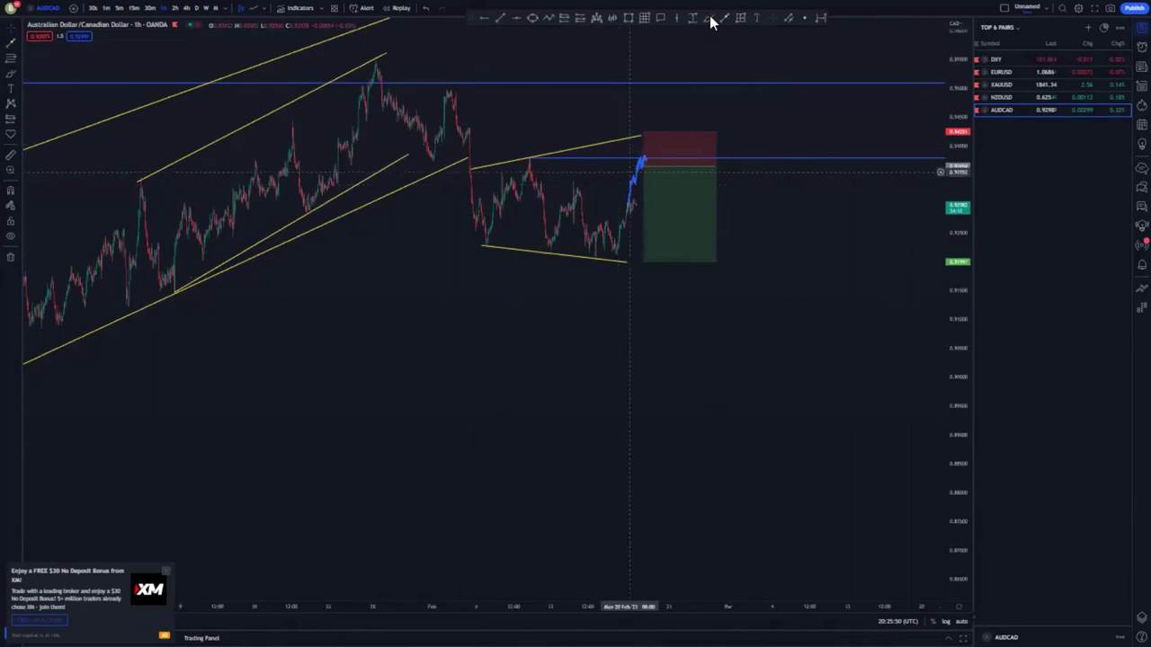
drag(645, 161, 710, 166)
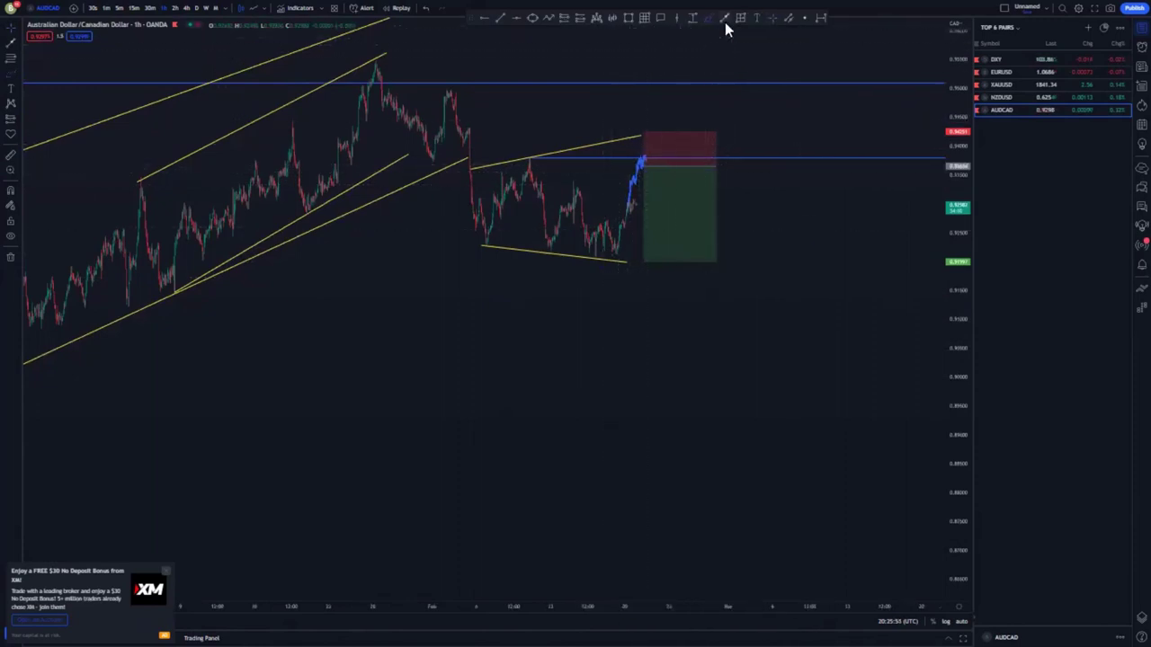
click(649, 159)
click(660, 208)
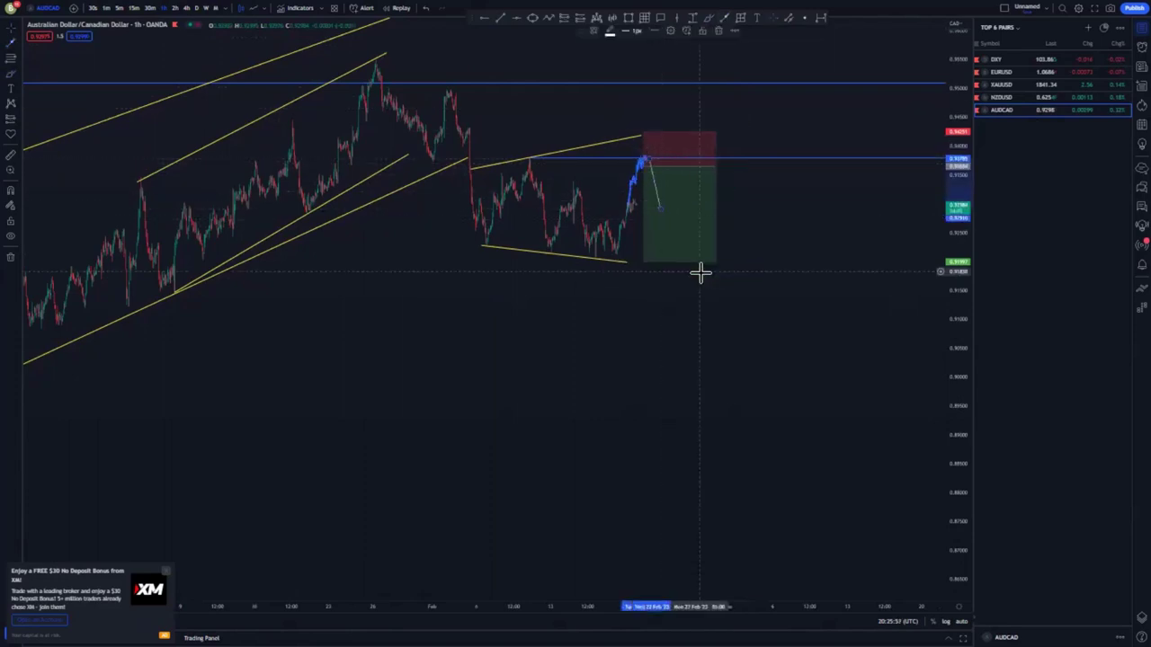
click(699, 272)
mouse_move(646, 262)
mouse_down()
mouse_move(651, 205)
mouse_move(690, 165)
mouse_up()
Extend the short position's target to the lower blue level at about 0.860, and delete the position together with the bars pattern.
click(709, 18)
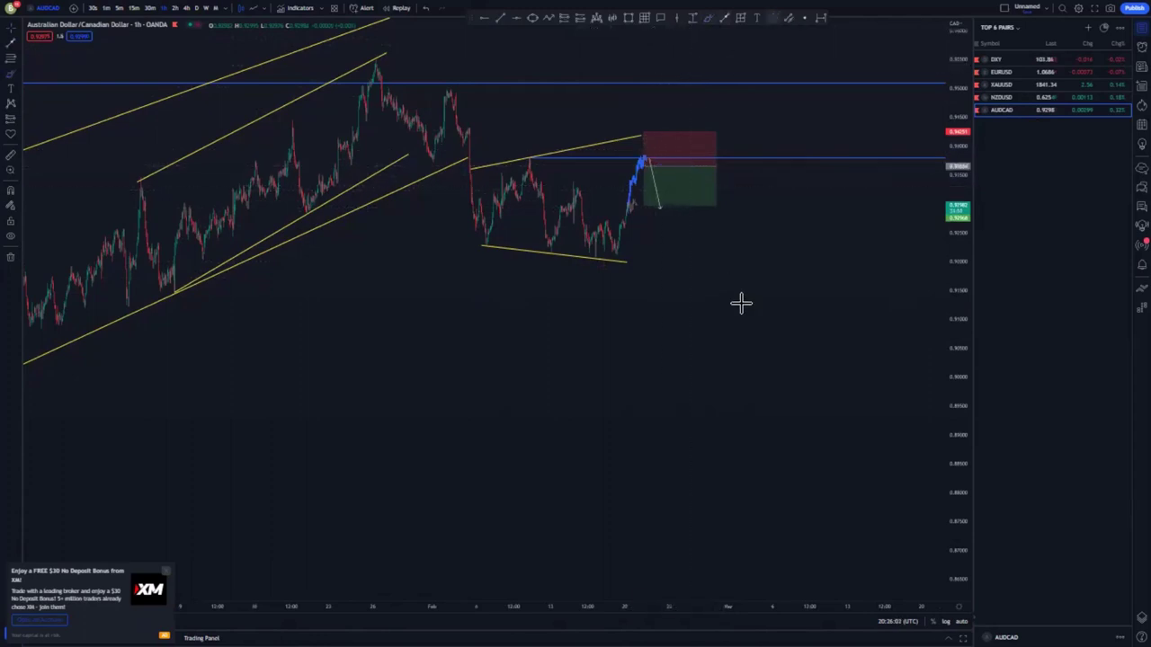
scroll(714, 237, down, 5)
drag(881, 212, 770, 167)
drag(946, 97, 947, 228)
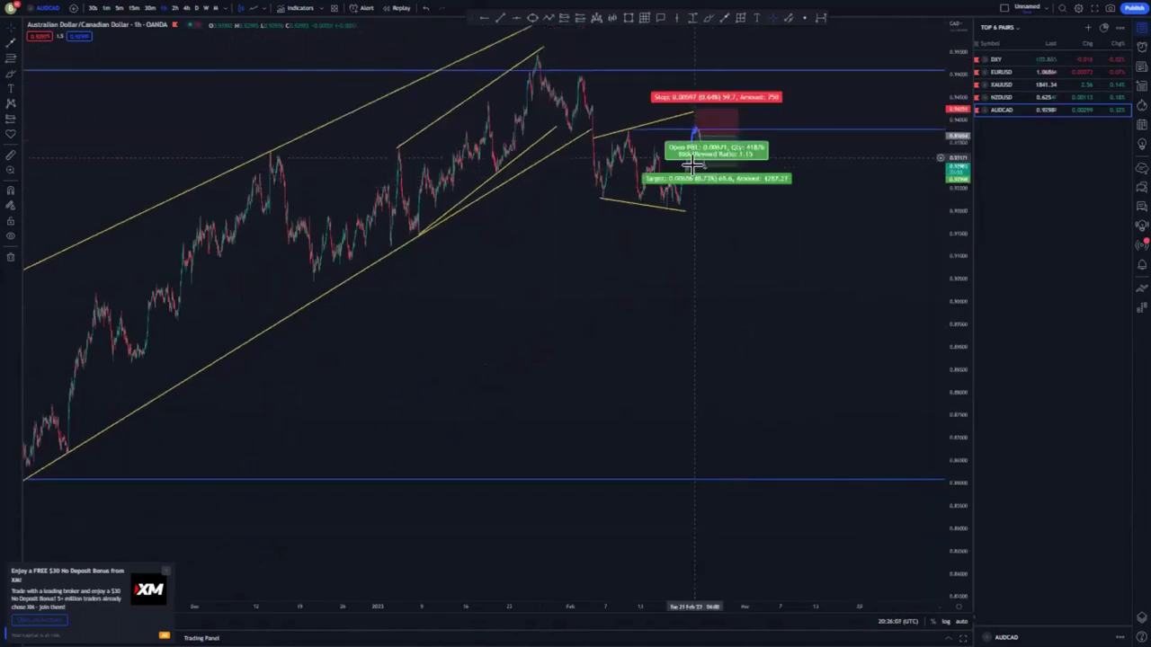
drag(692, 165, 708, 481)
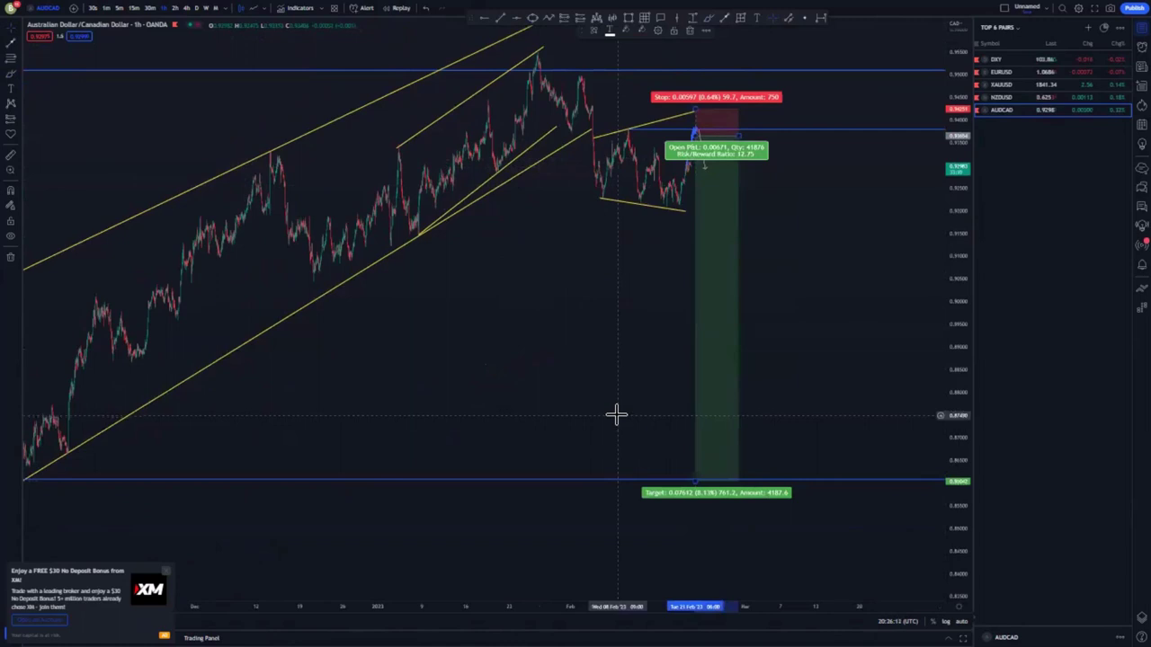
key(Delete)
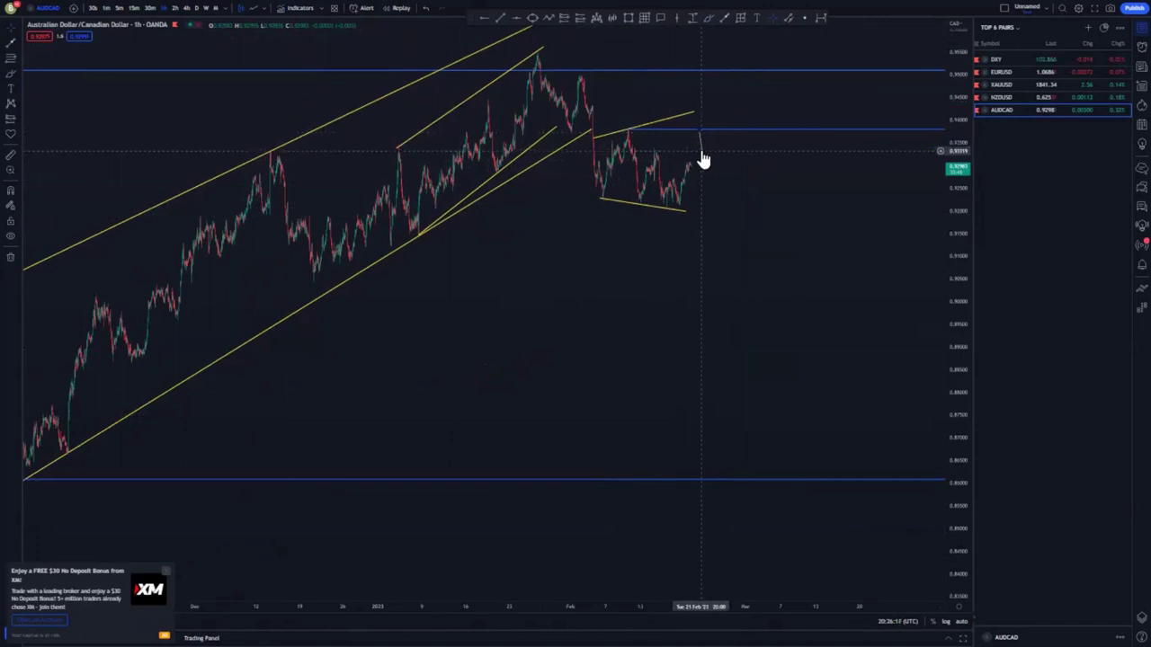
Place a bars pattern of the latest rise above the current price so that it climbs to the upper trend line's end near 0.942.
scroll(764, 247, up, 4)
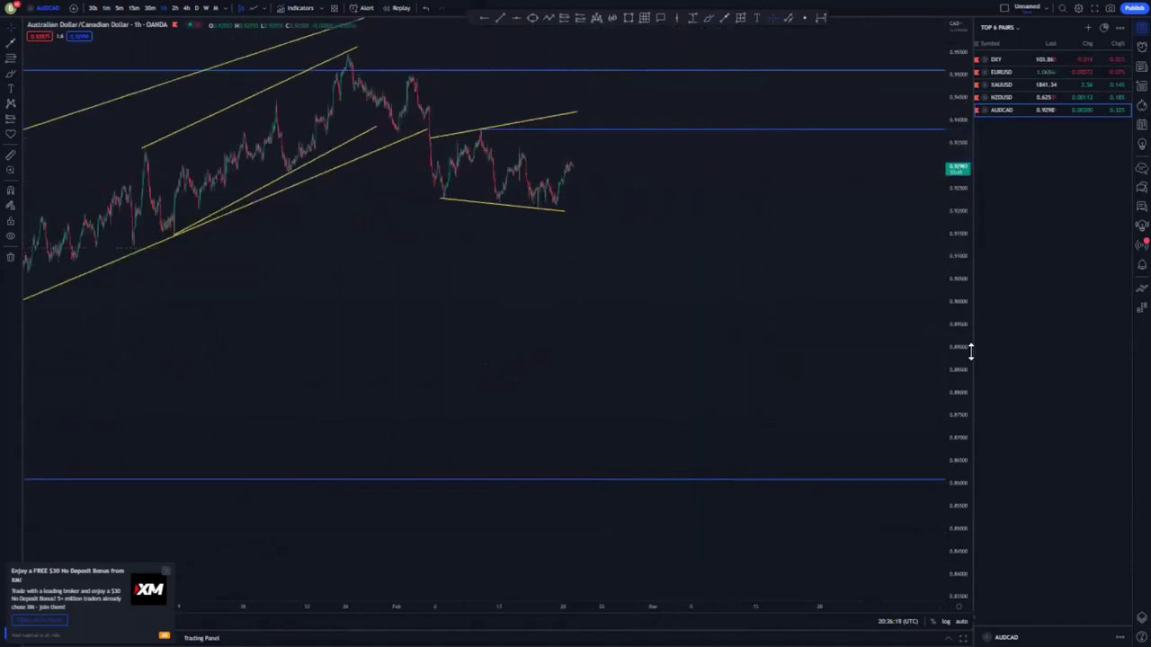
drag(971, 351, 967, 205)
drag(710, 272, 812, 303)
drag(648, 329, 811, 421)
scroll(644, 327, up, 6)
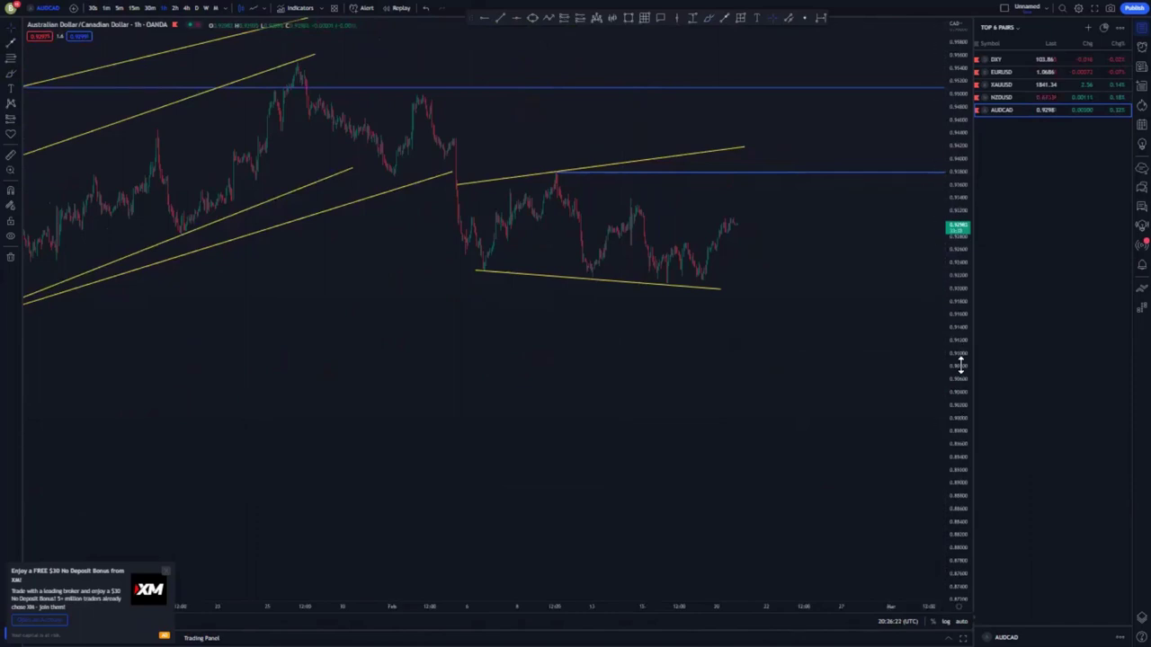
drag(961, 365, 961, 250)
drag(776, 383, 883, 427)
scroll(879, 476, up, 6)
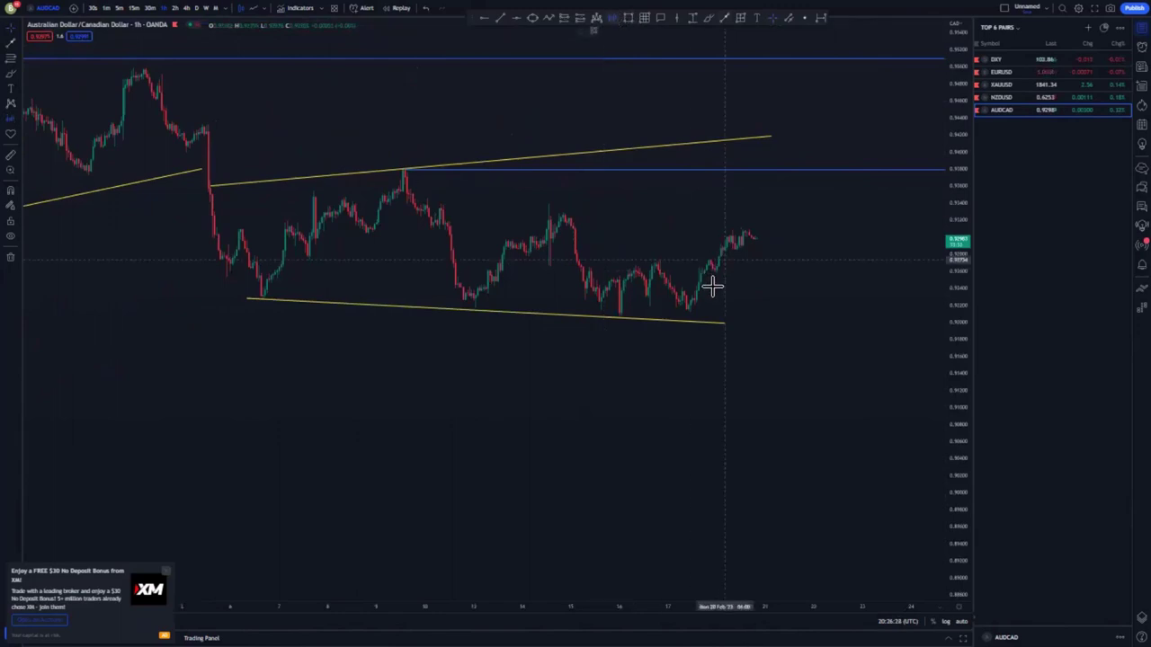
click(746, 238)
drag(737, 205, 755, 147)
click(812, 214)
drag(806, 267, 761, 270)
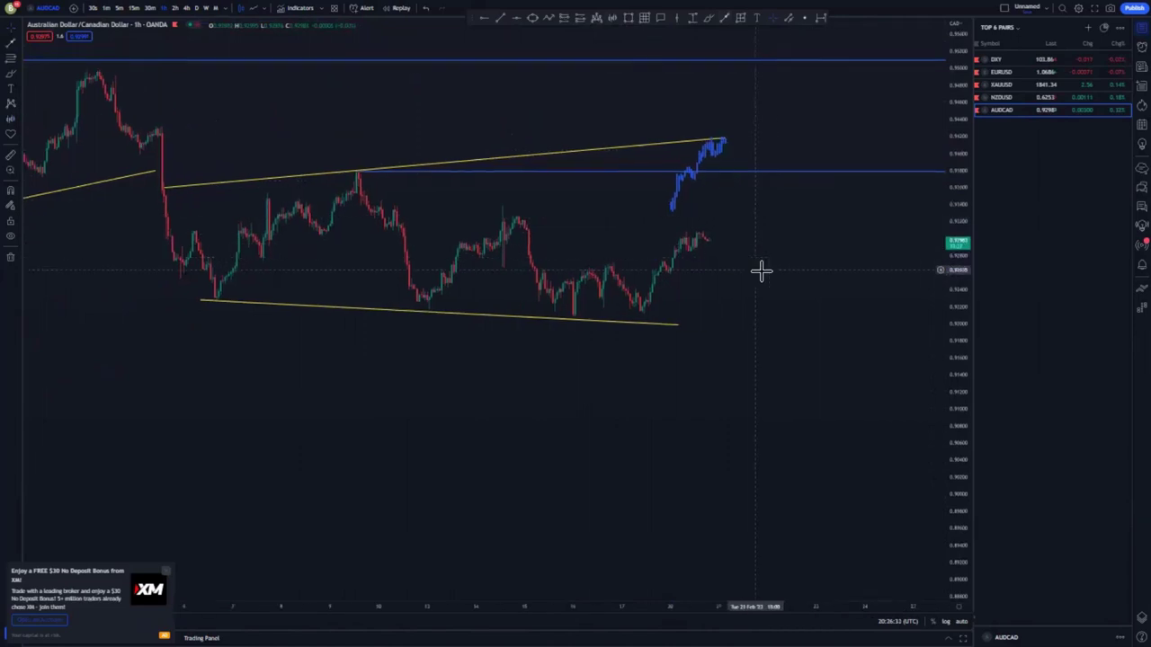
Place a short position at about 0.9413 at the upper trend line's end with the stop at about 0.9438, and circle the 3 February high.
scroll(761, 268, down, 3)
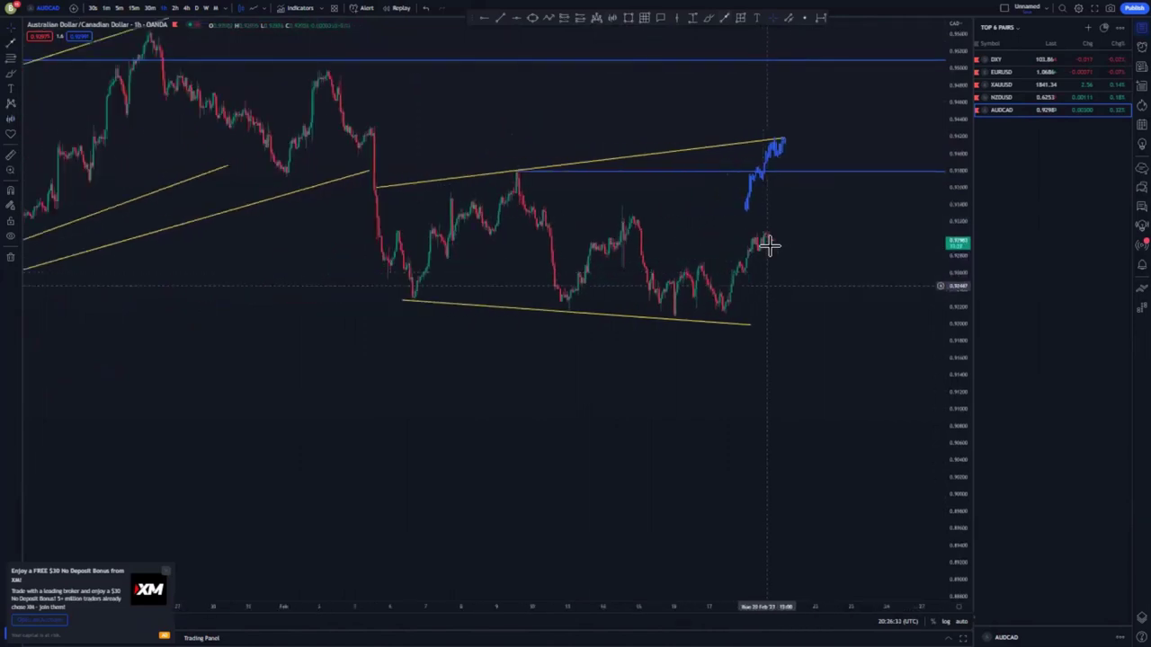
click(566, 17)
click(780, 142)
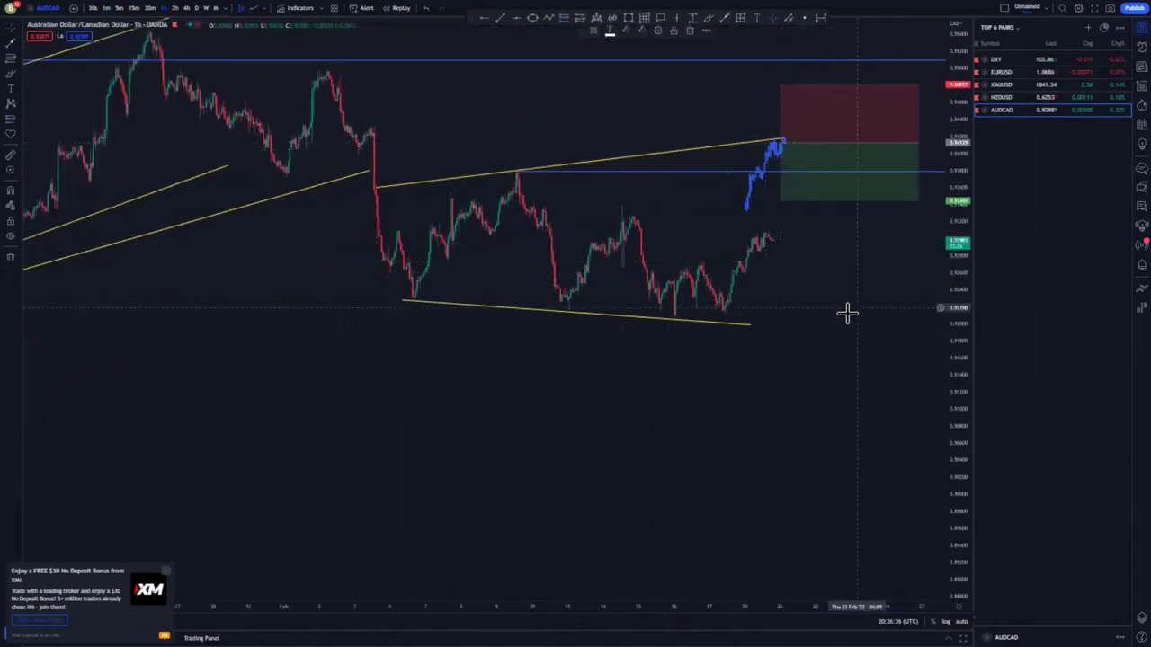
drag(780, 85, 781, 130)
click(708, 18)
mouse_move(384, 124)
mouse_down()
mouse_move(354, 144)
mouse_move(381, 126)
mouse_up()
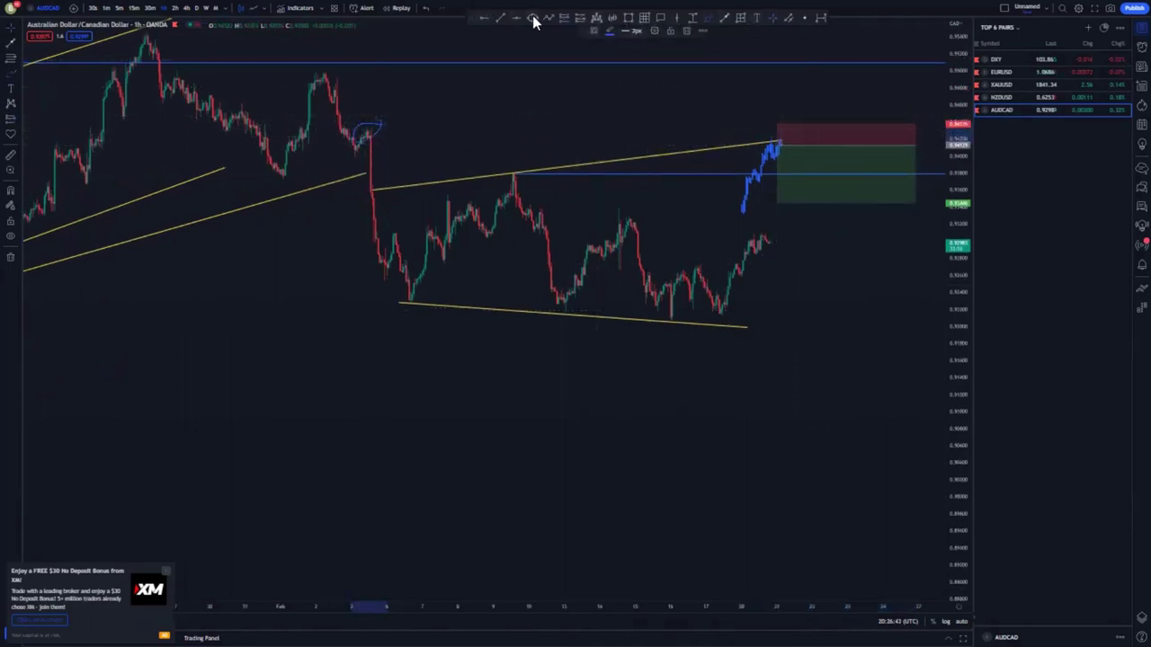
Move the short position's target to the lower trend line near 0.920, and extend it to the lower blue level at about 0.861.
drag(883, 269, 819, 264)
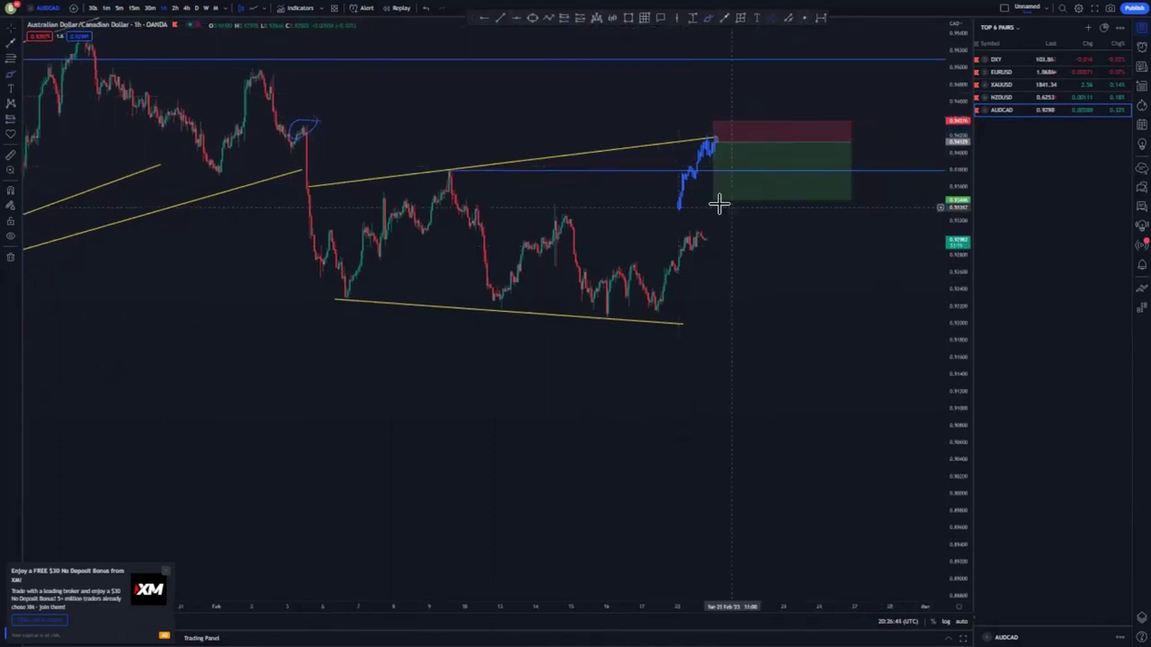
drag(713, 217, 710, 324)
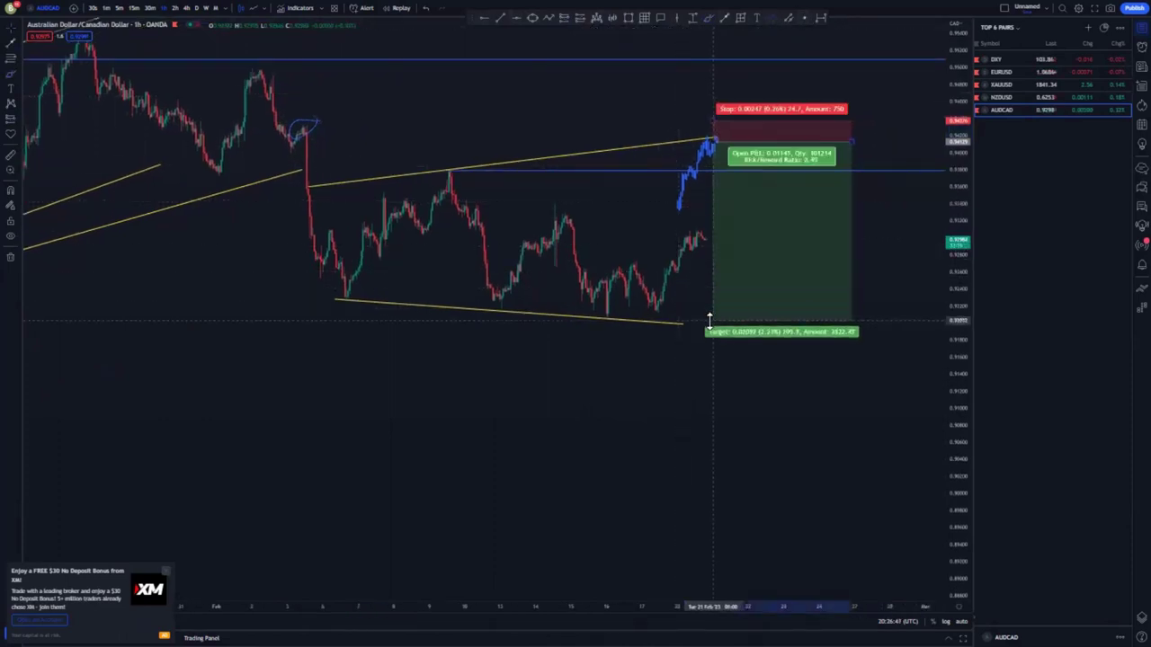
drag(720, 403, 589, 335)
scroll(681, 387, down, 7)
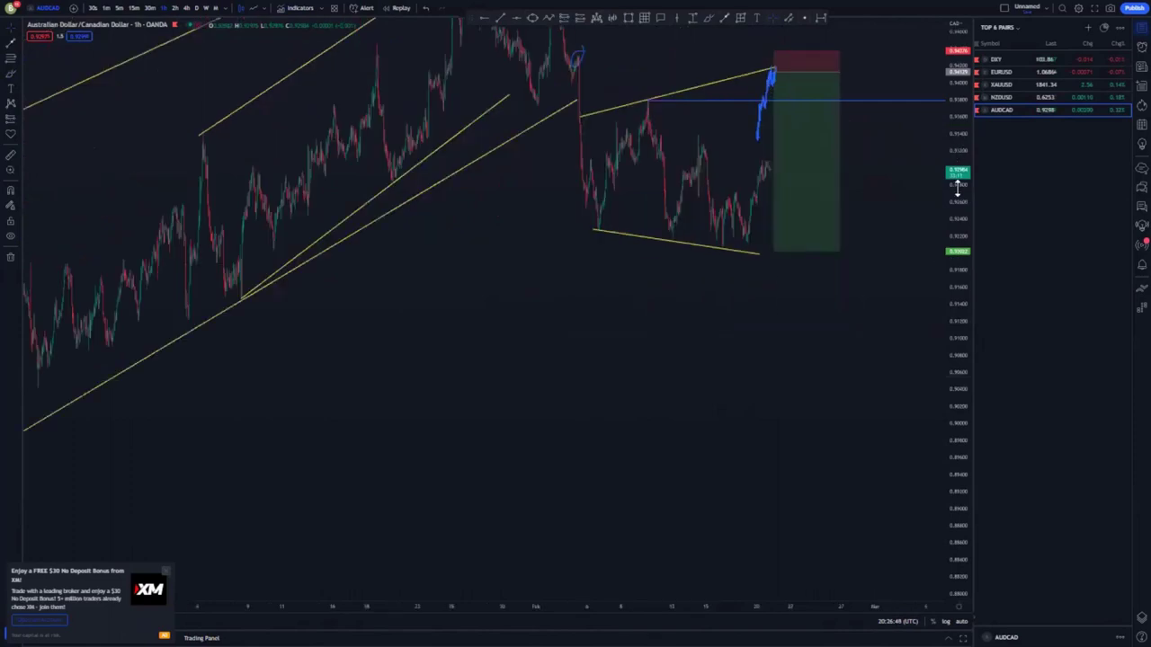
drag(959, 188, 959, 399)
drag(846, 427, 624, 262)
scroll(679, 346, down, 6)
drag(684, 321, 699, 381)
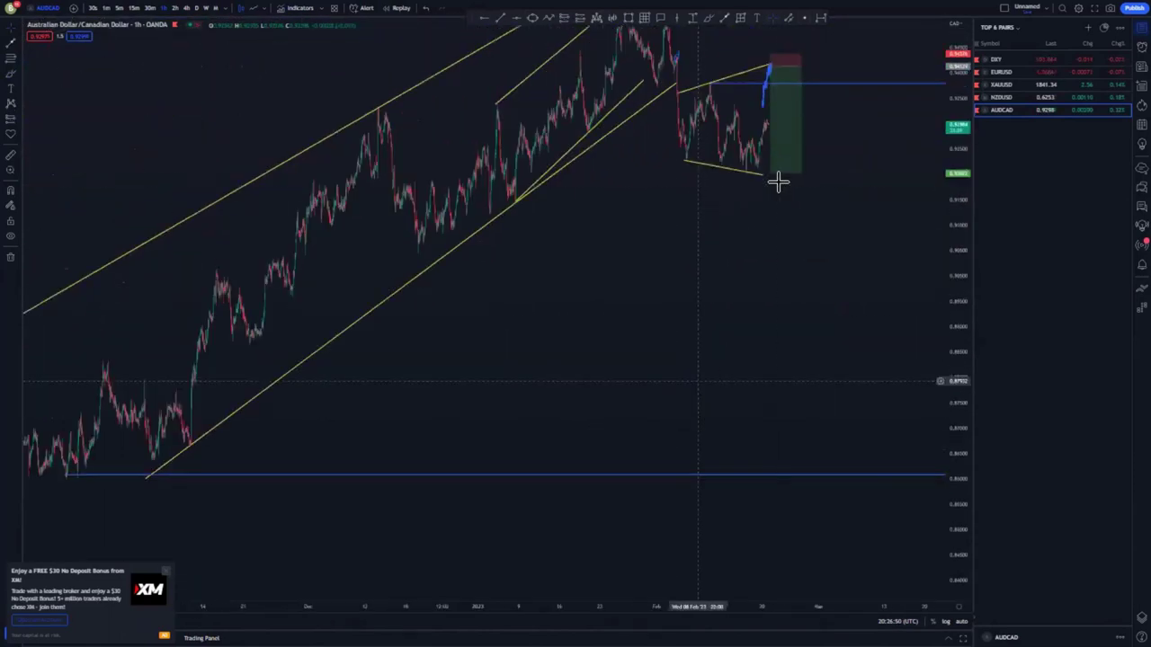
drag(771, 189, 773, 488)
click(673, 411)
Brush a falling zigzag price path from the short entry near 0.941 to the lower blue level at about 0.861.
scroll(543, 364, up, 2)
drag(552, 363, 710, 393)
scroll(752, 393, up, 2)
scroll(647, 389, up, 5)
scroll(641, 388, up, 3)
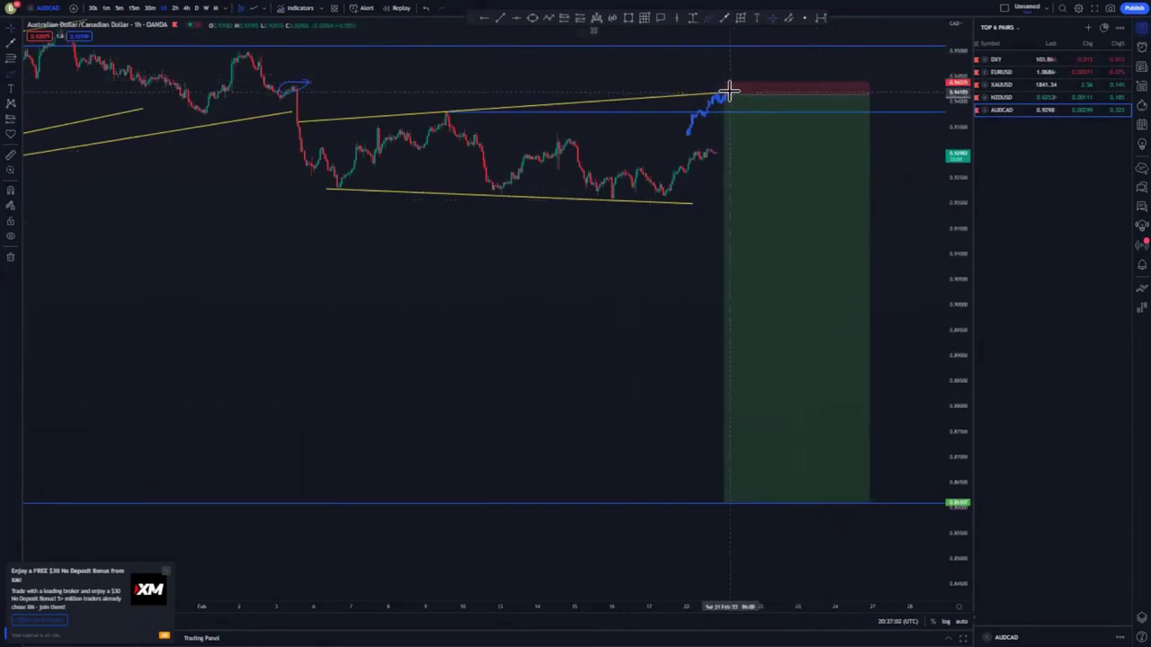
mouse_move(729, 90)
mouse_down()
mouse_move(750, 262)
mouse_move(773, 192)
mouse_move(803, 344)
mouse_move(828, 347)
mouse_move(850, 411)
mouse_move(884, 360)
mouse_move(893, 501)
mouse_up()
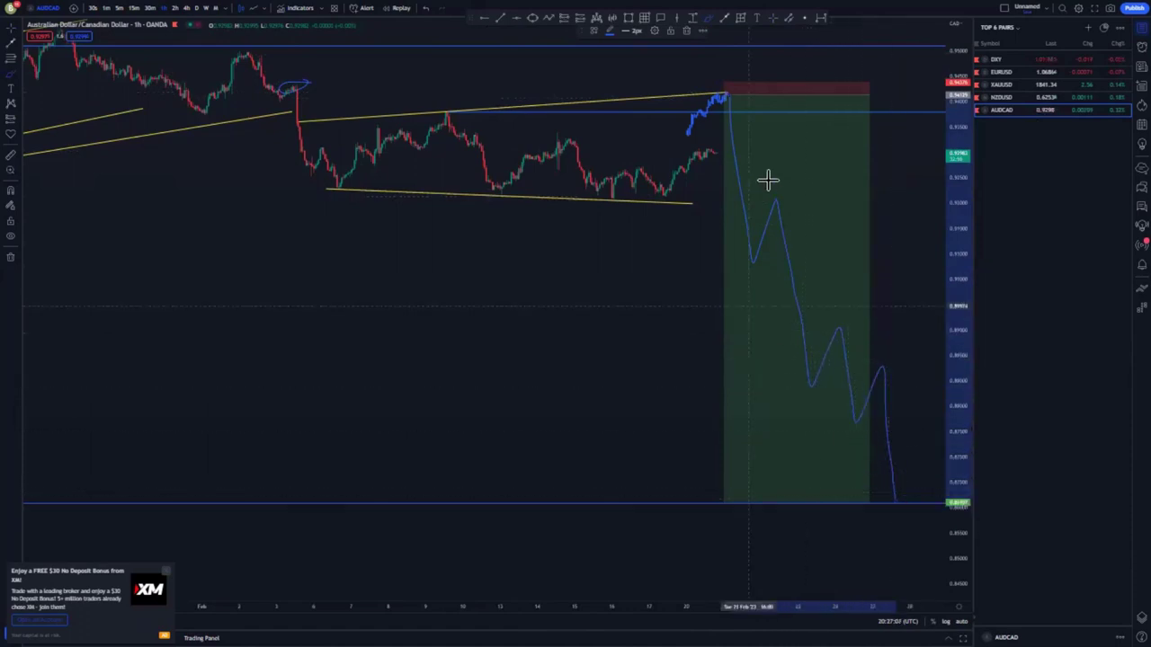
Brush short horizontal marks at the zigzag's three lower highs, and a rising stroke above the second one.
drag(765, 198, 806, 202)
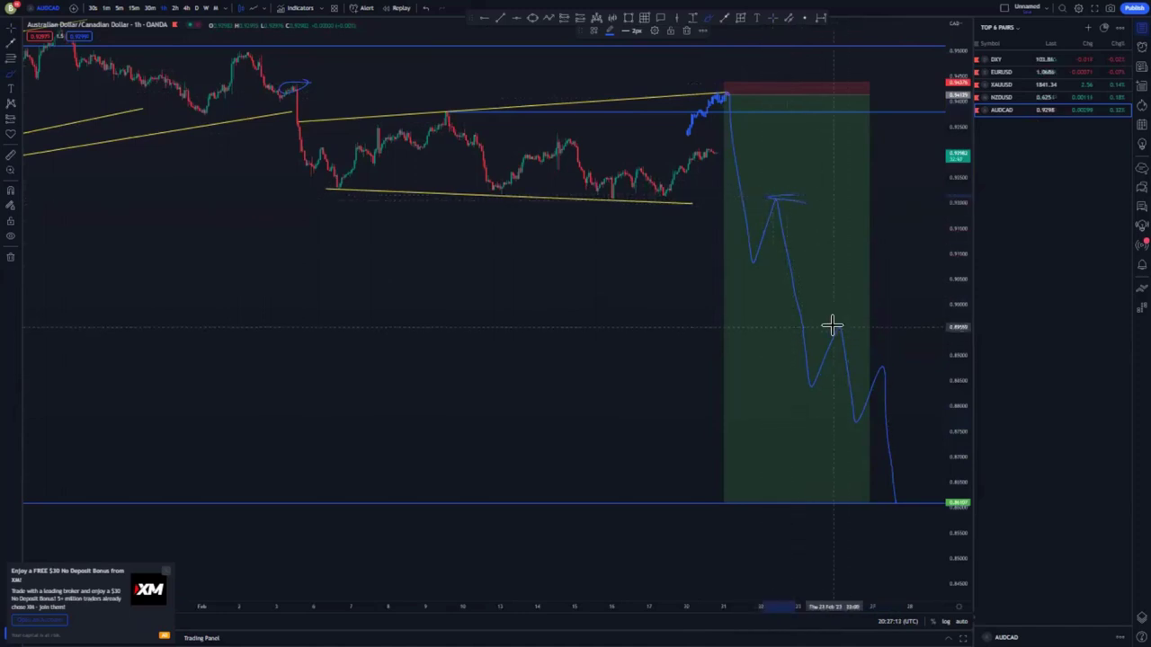
mouse_move(839, 326)
mouse_down()
mouse_move(868, 325)
mouse_move(920, 362)
mouse_up()
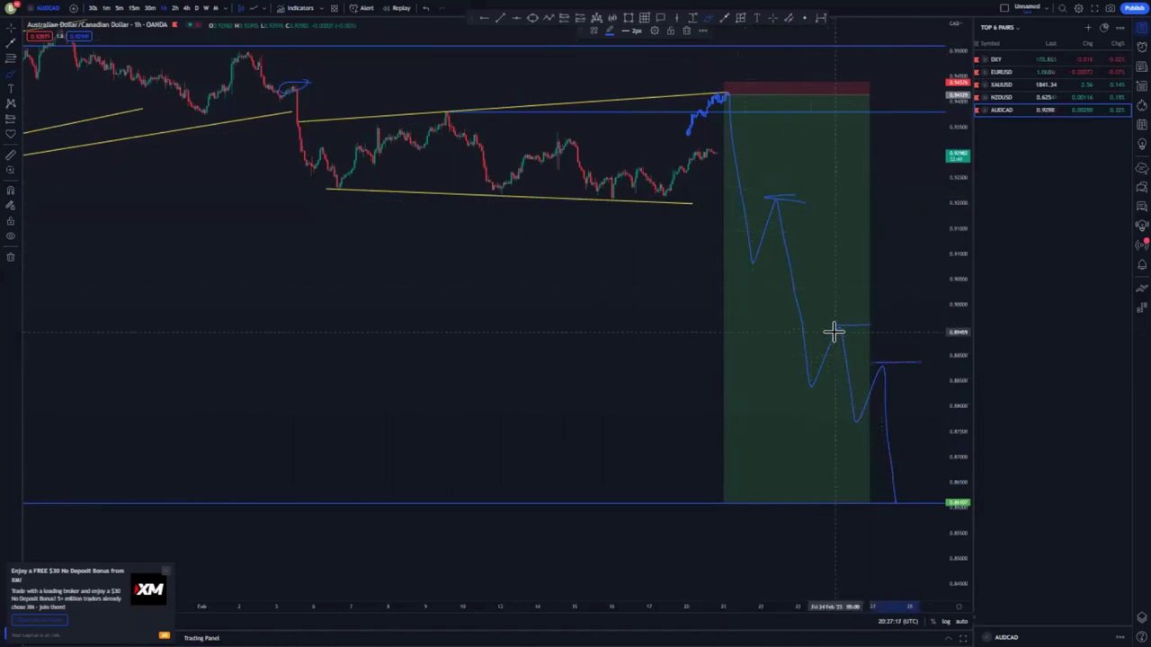
drag(836, 327, 852, 286)
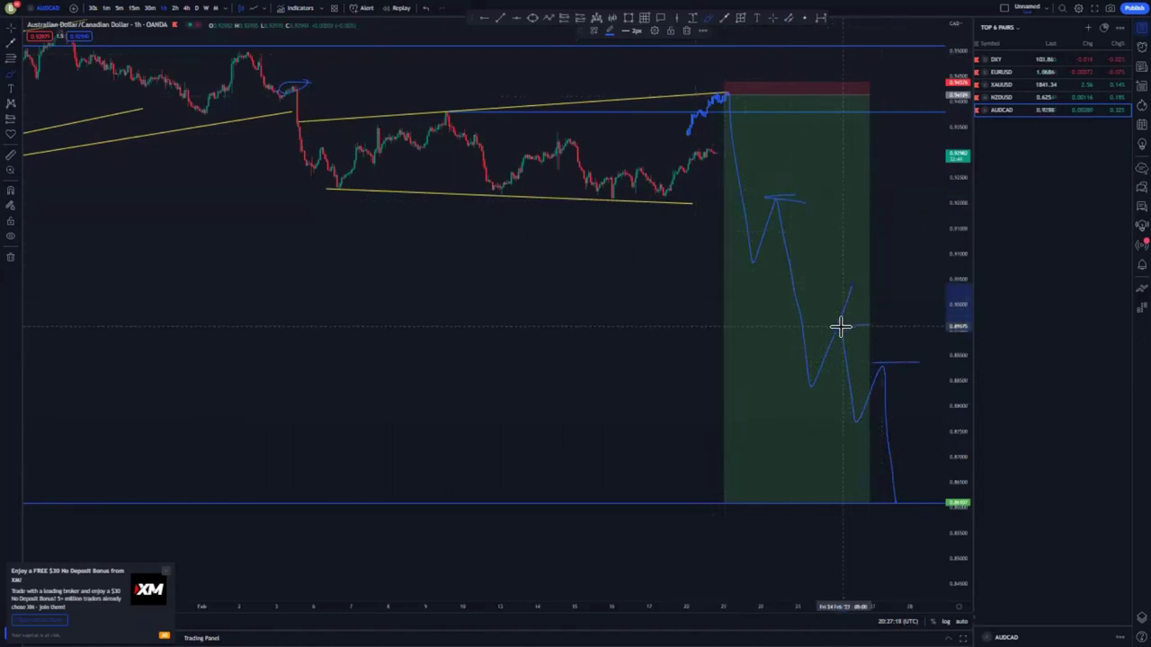
drag(831, 325, 882, 325)
Set the short position's target to about 0.896 at the second lower high's mark, and delete the falling zigzag path.
click(771, 18)
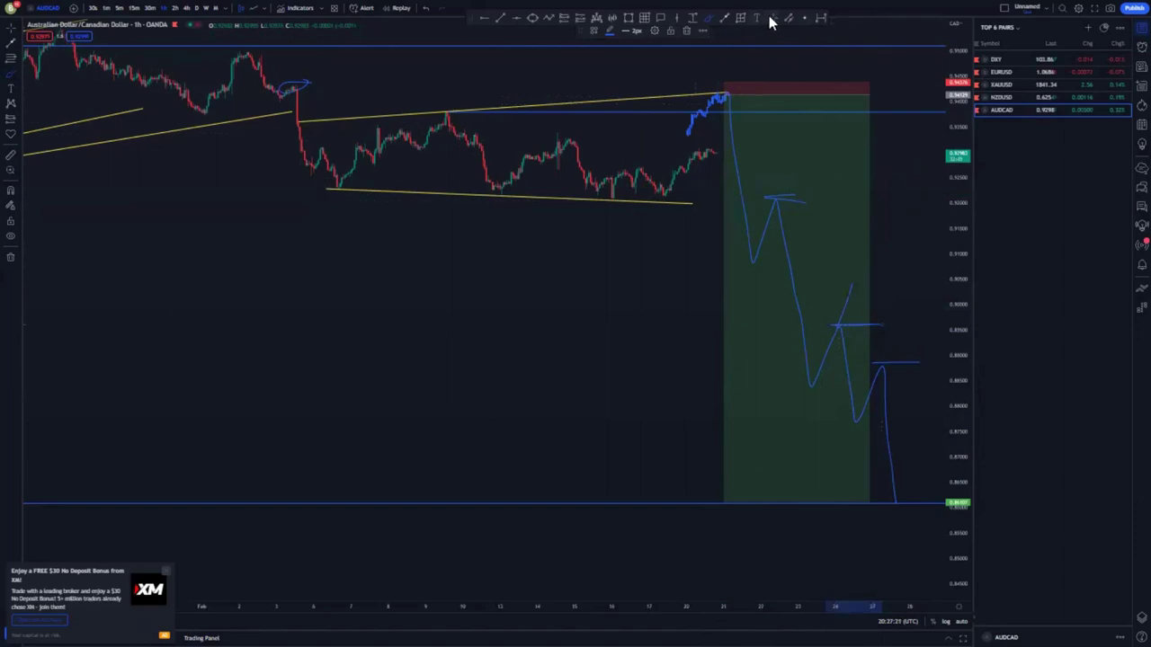
drag(726, 503, 754, 325)
drag(731, 425, 574, 378)
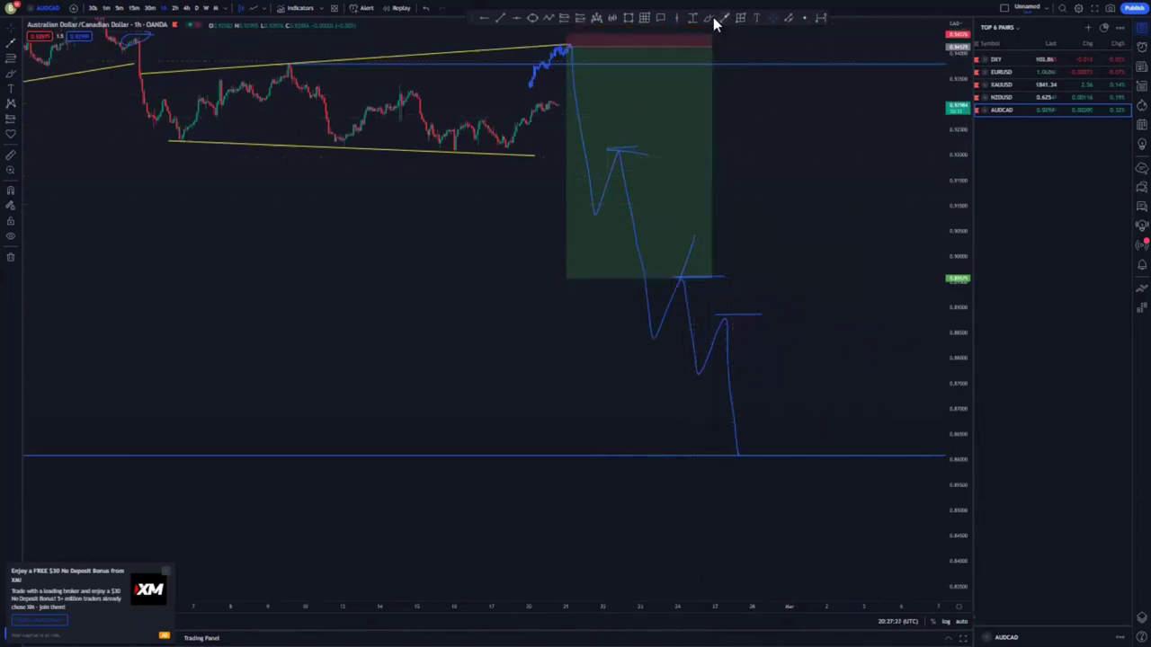
click(715, 338)
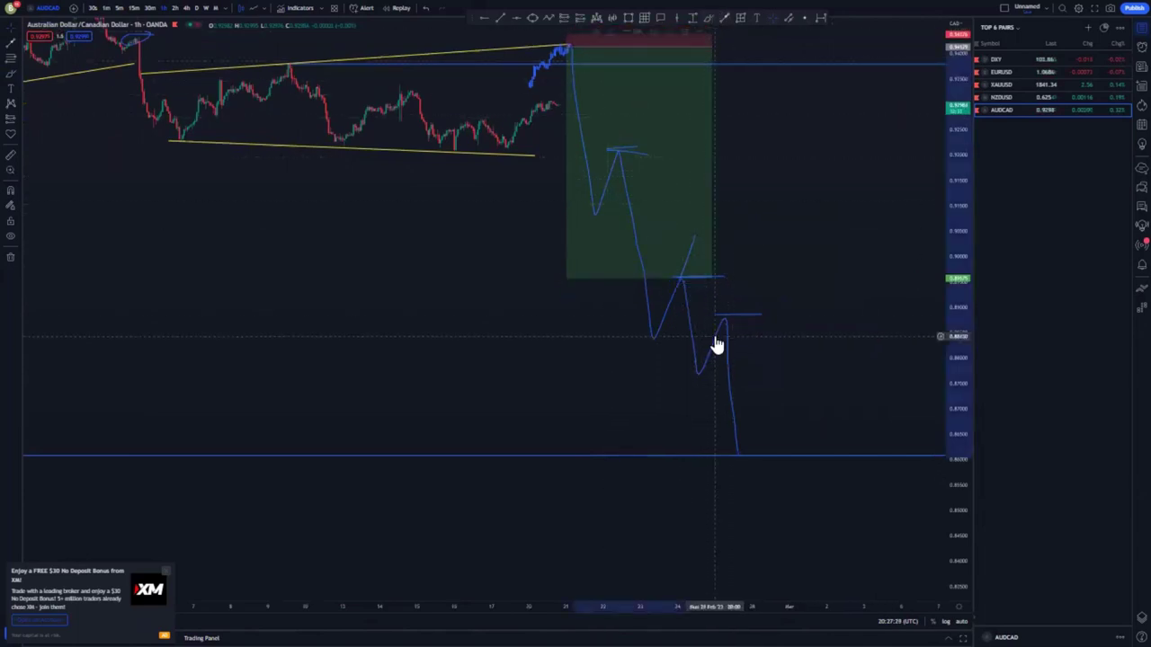
key(Delete)
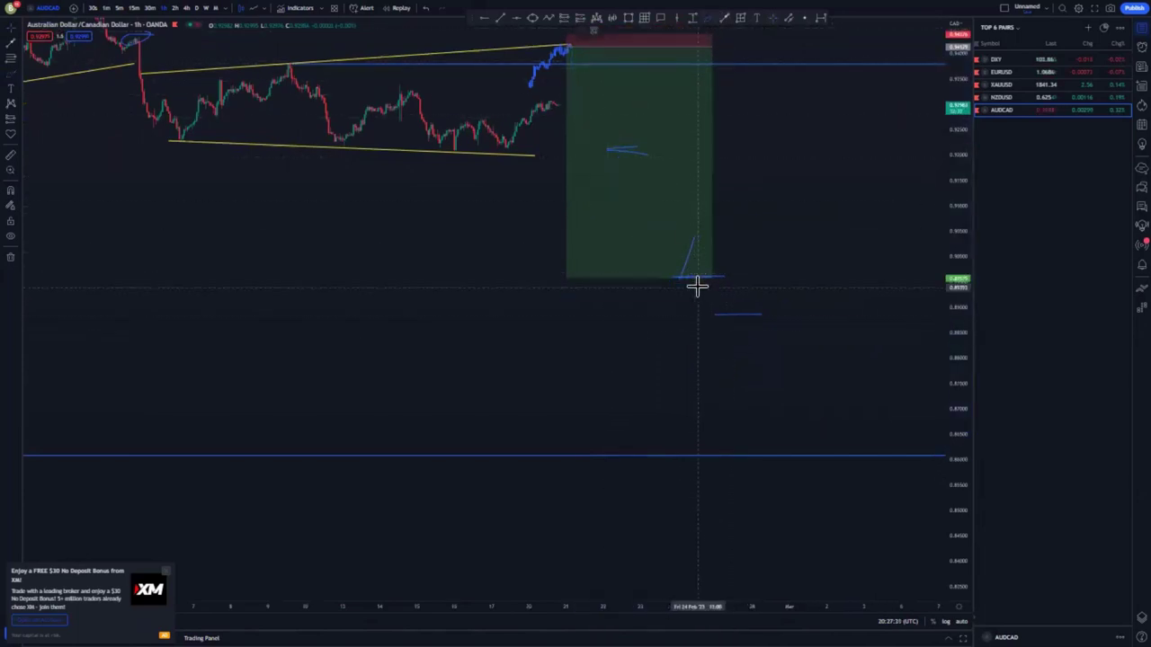
Brush a sideways zigzag price path after the short's target, and bound it with horizontal lines near 0.906 and 0.887.
mouse_move(698, 285)
mouse_down()
mouse_move(711, 225)
mouse_move(751, 291)
mouse_move(795, 324)
mouse_move(822, 228)
mouse_move(843, 321)
mouse_move(873, 224)
mouse_up()
drag(711, 225, 873, 224)
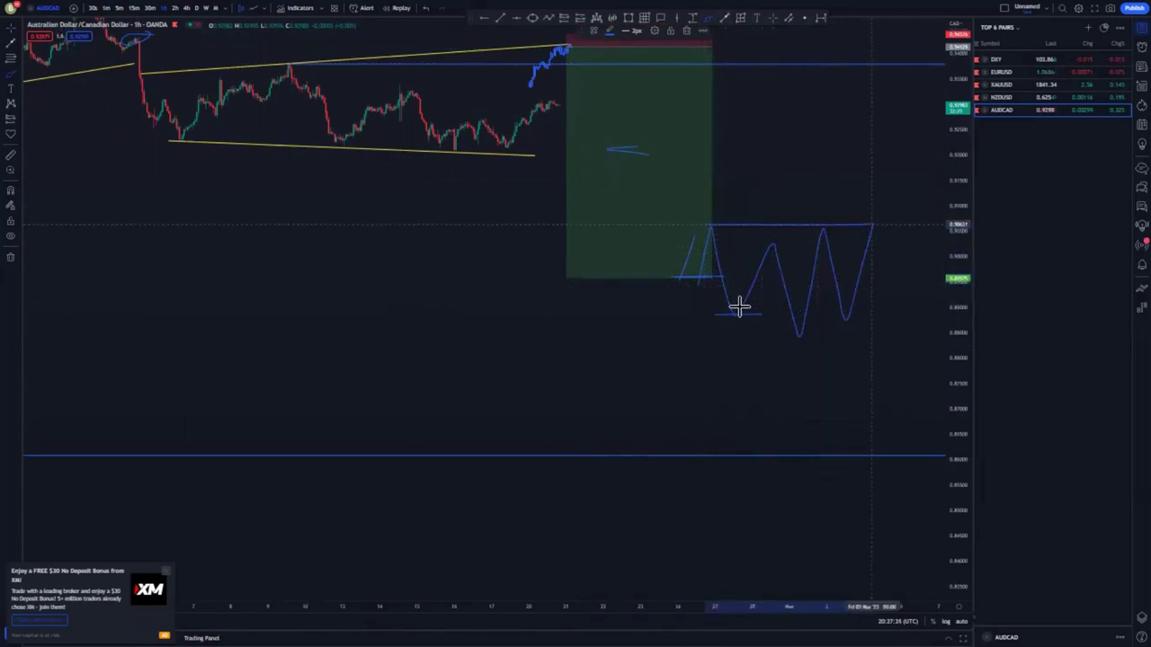
drag(738, 306, 850, 320)
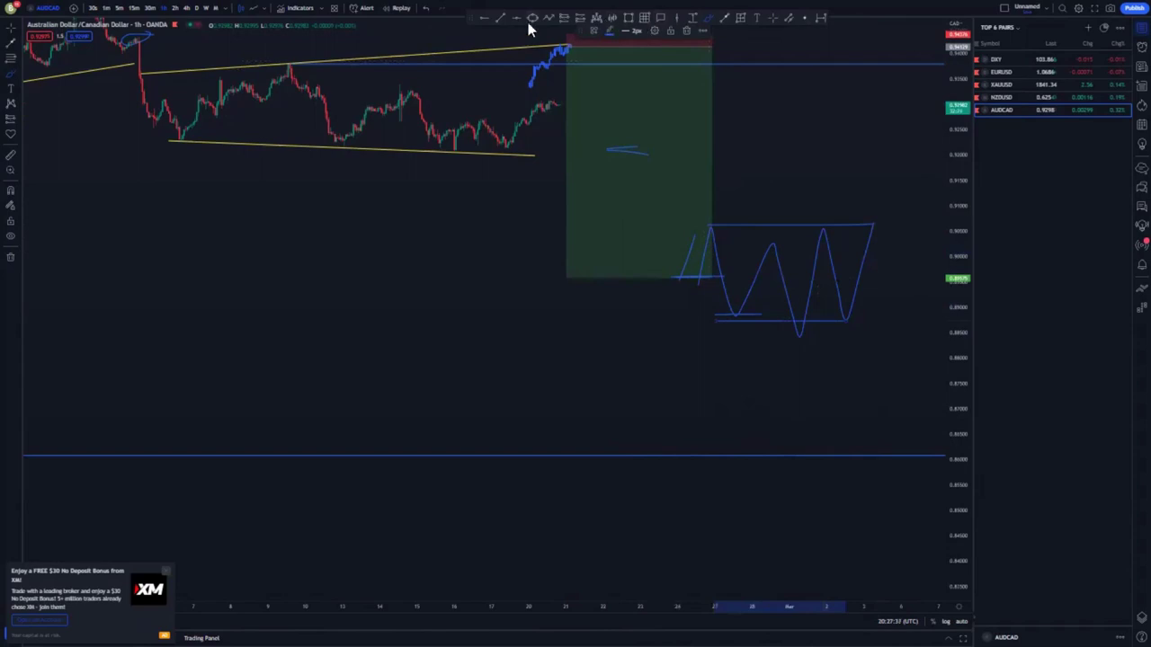
Move the short position to the sideways range's last high near 0.906, with the stop about 0.911 and target at the lower blue level.
mouse_move(675, 118)
mouse_down()
mouse_move(917, 305)
mouse_move(917, 296)
mouse_up()
drag(531, 246, 476, 210)
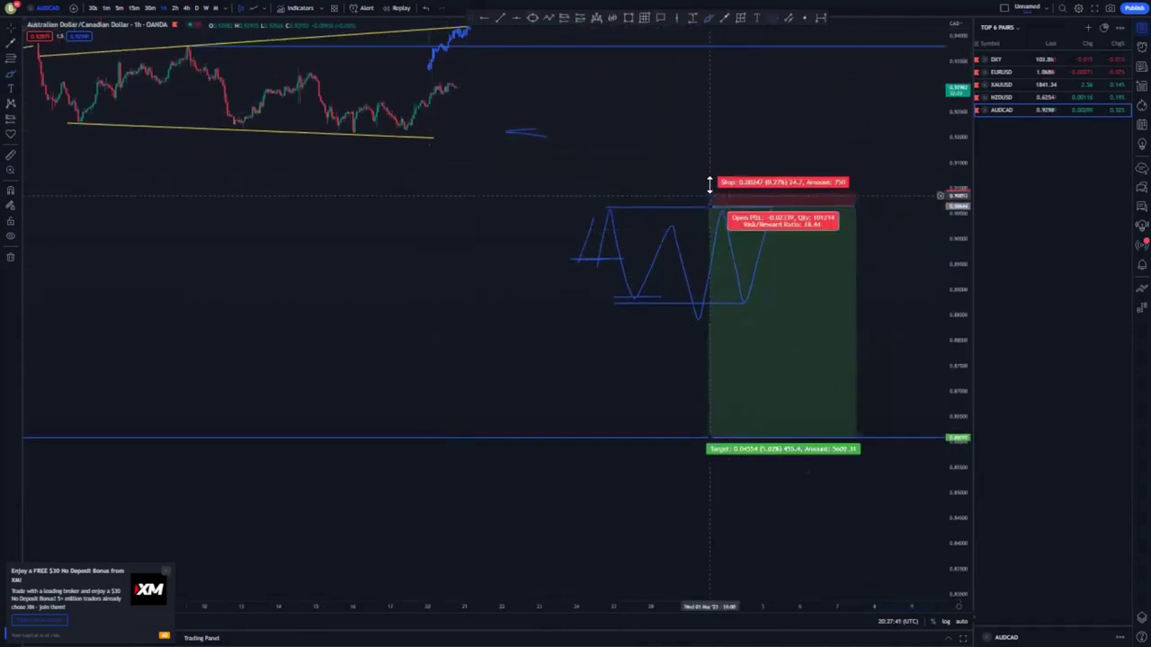
drag(710, 194, 709, 182)
drag(612, 211, 597, 134)
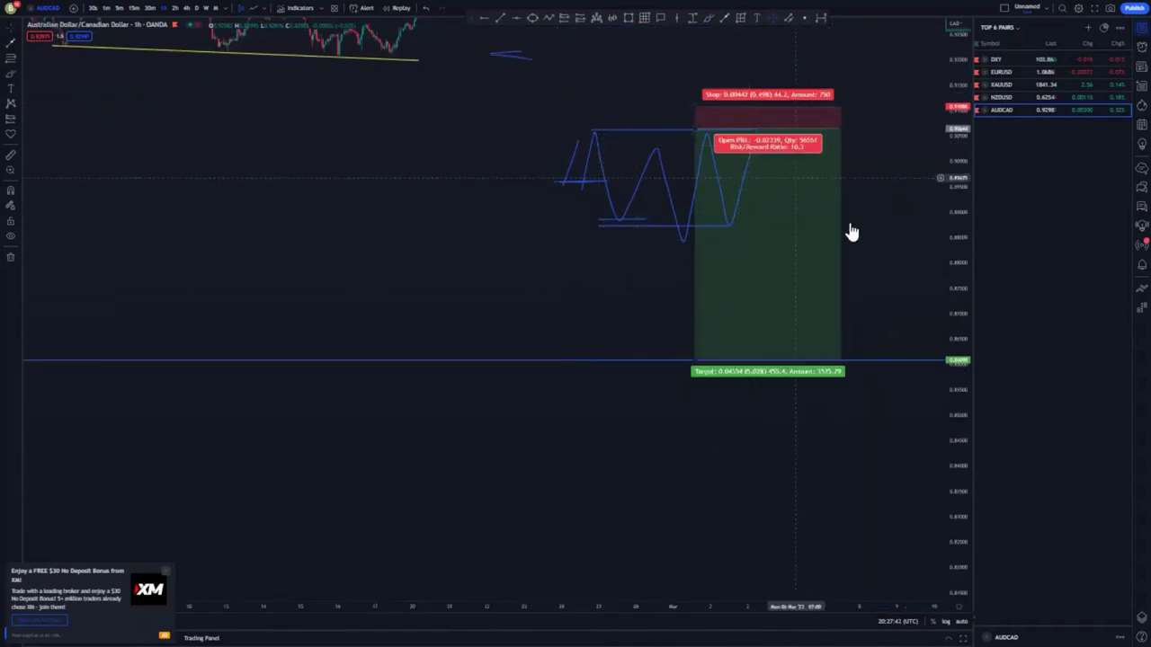
scroll(645, 342, down, 2)
drag(526, 162, 508, 268)
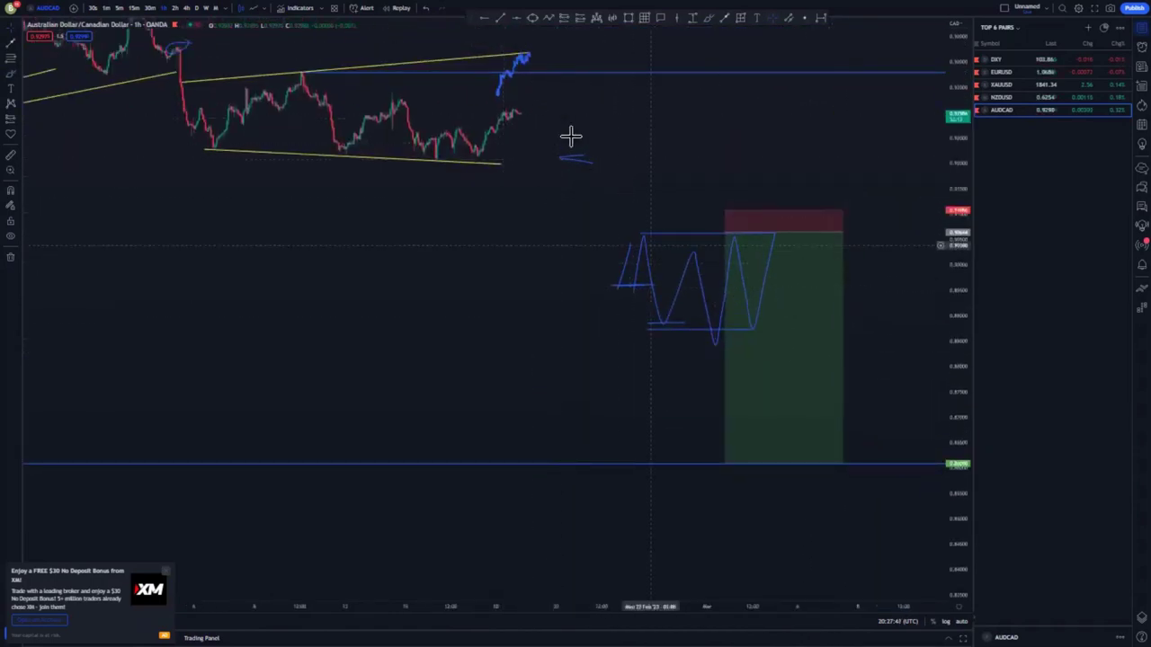
Move the short position back to the upper trend line near 0.940, with the target at the lower blue level and stop about 0.944.
drag(789, 301, 570, 120)
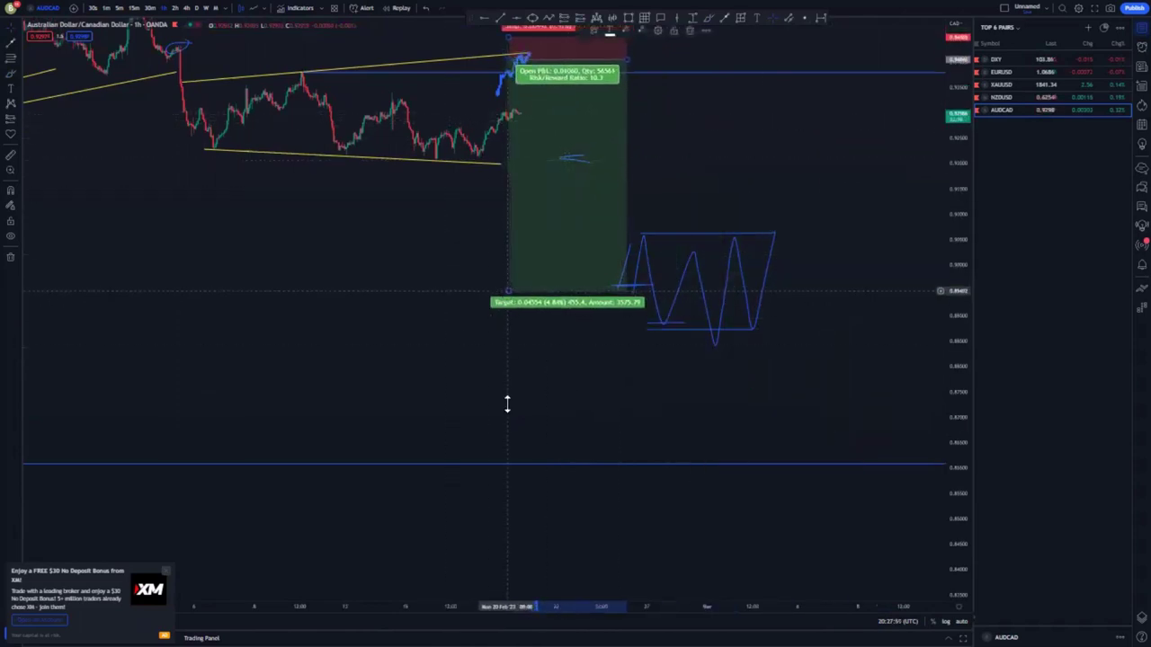
drag(508, 404, 510, 464)
drag(388, 367, 514, 421)
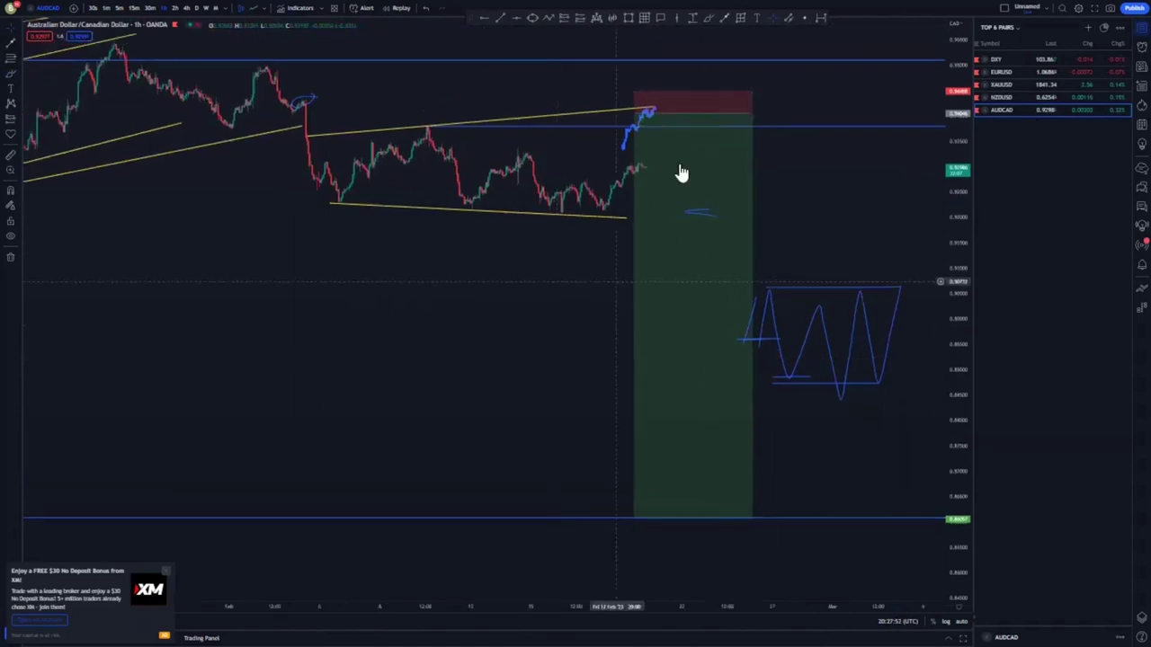
drag(635, 90, 635, 96)
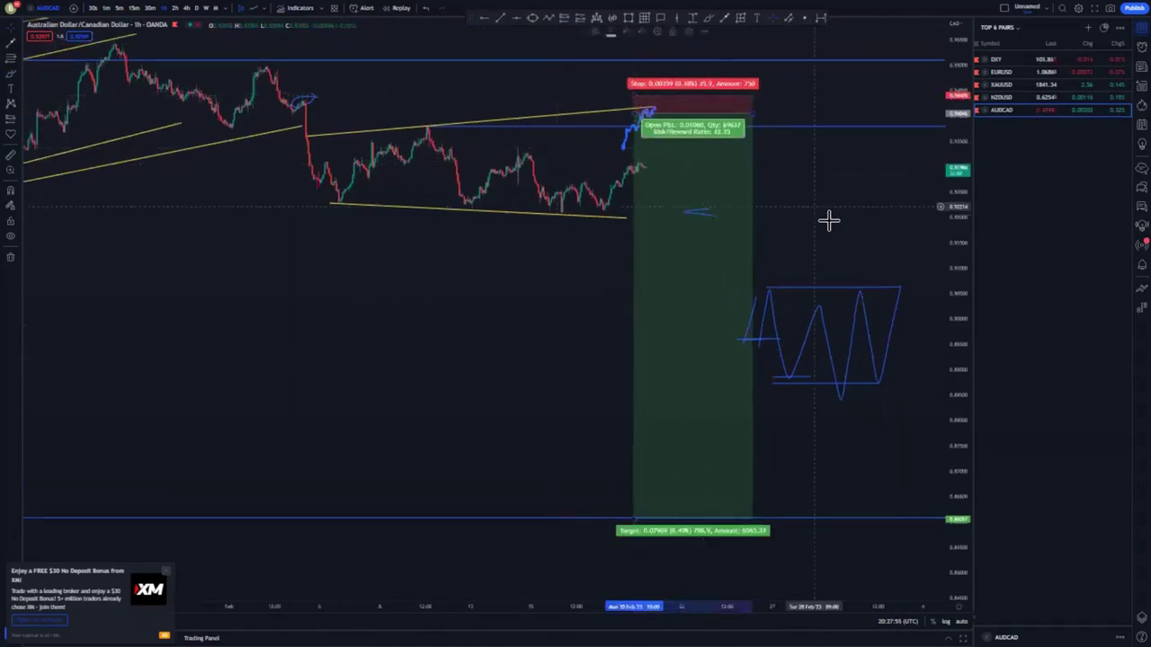